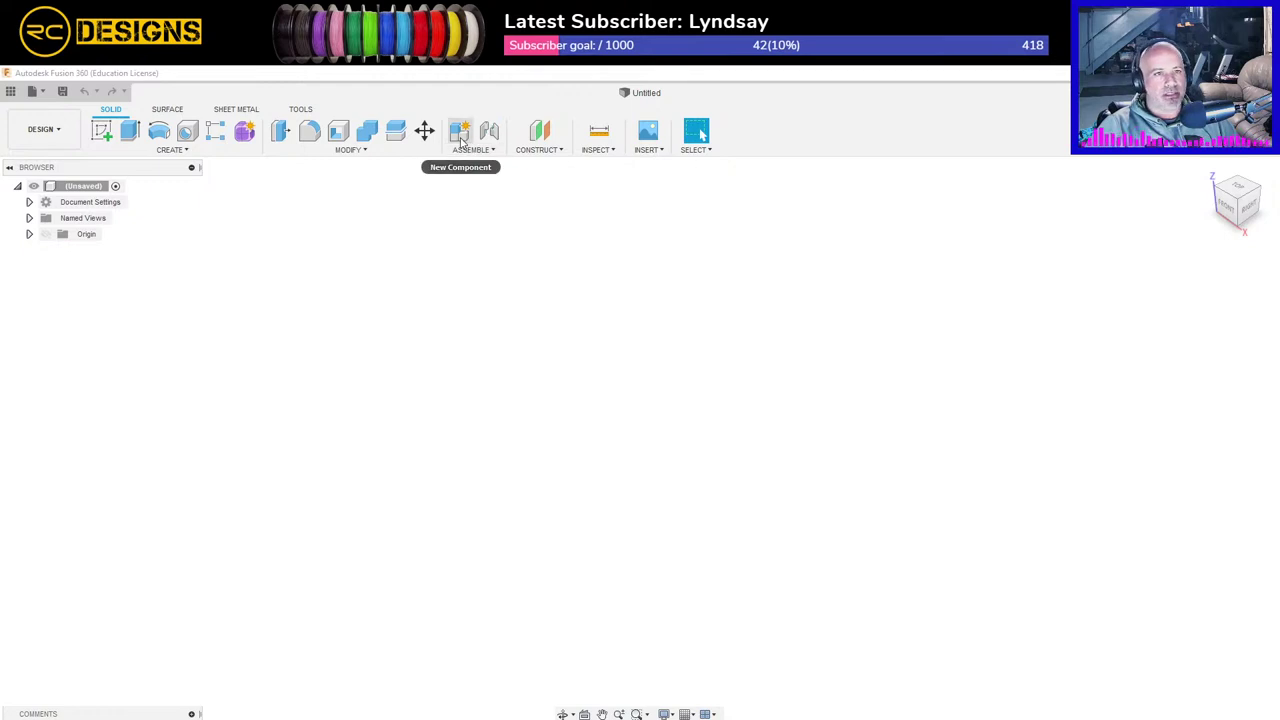
Step: Create Component1:1 and start a sketch on its XY origin plane
{"action": "left_click", "coordinate": [460, 132]}
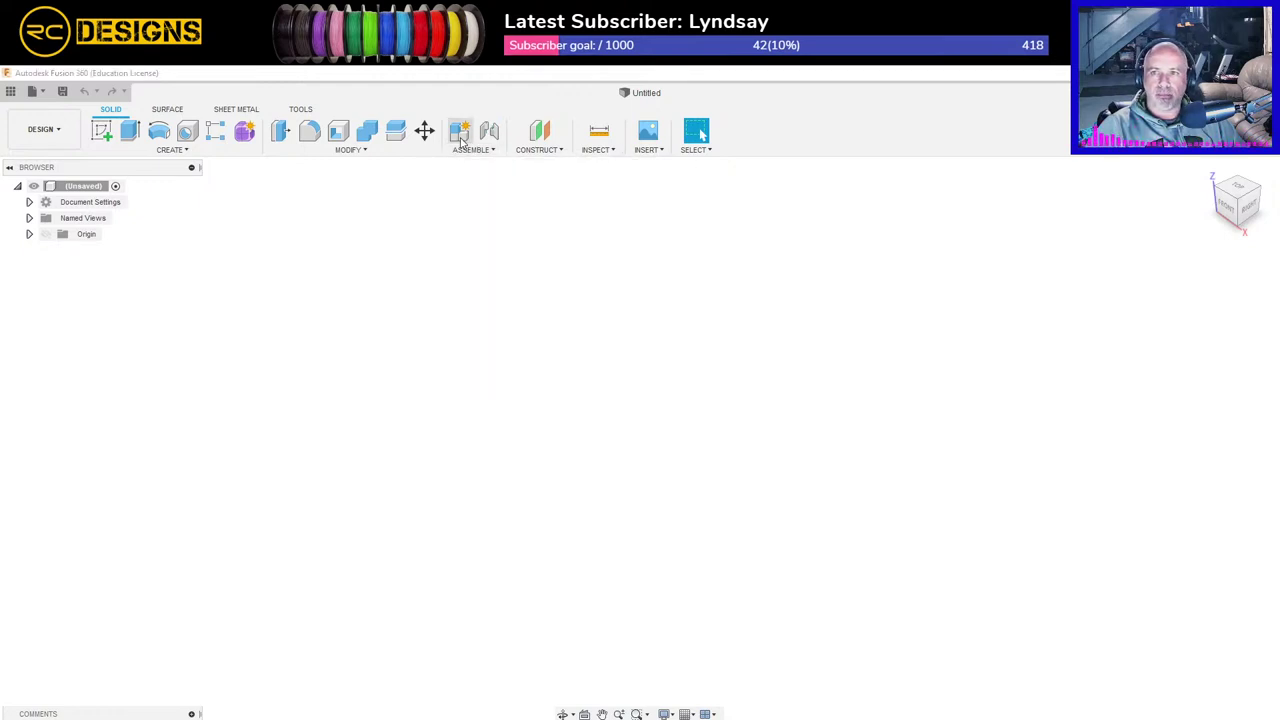
{"action": "left_click", "coordinate": [1202, 423]}
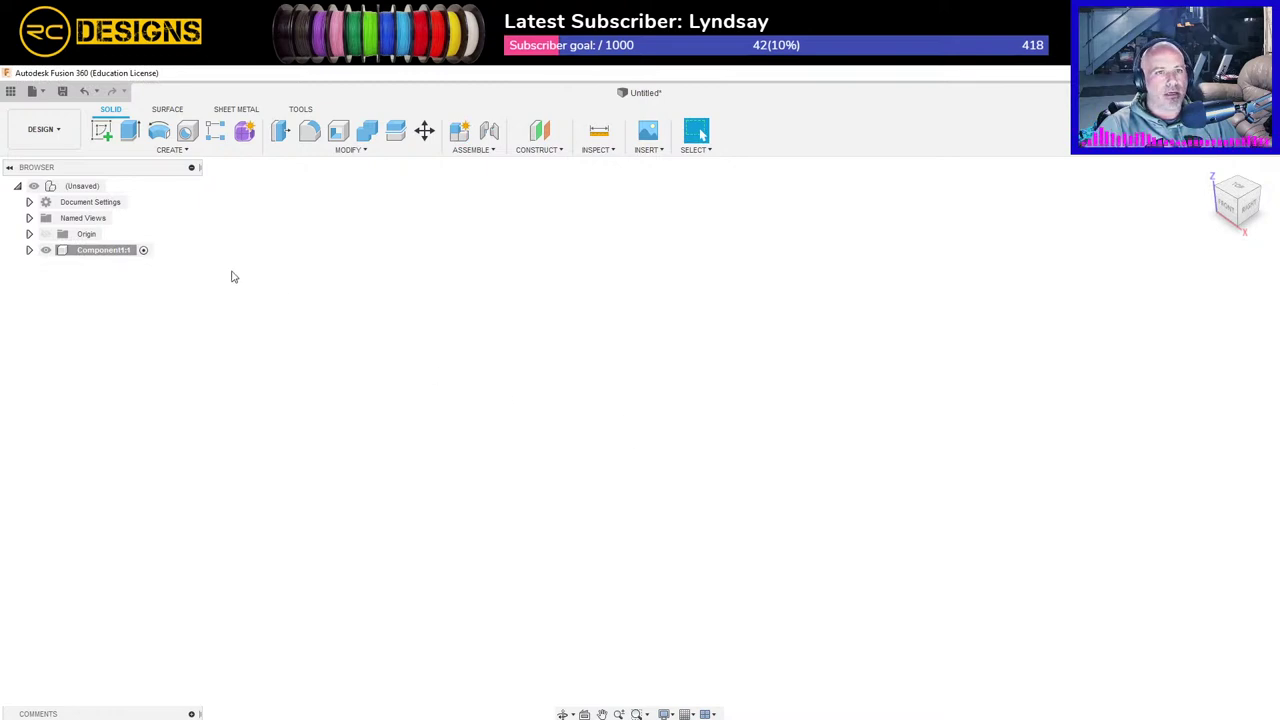
{"action": "left_click", "coordinate": [101, 131]}
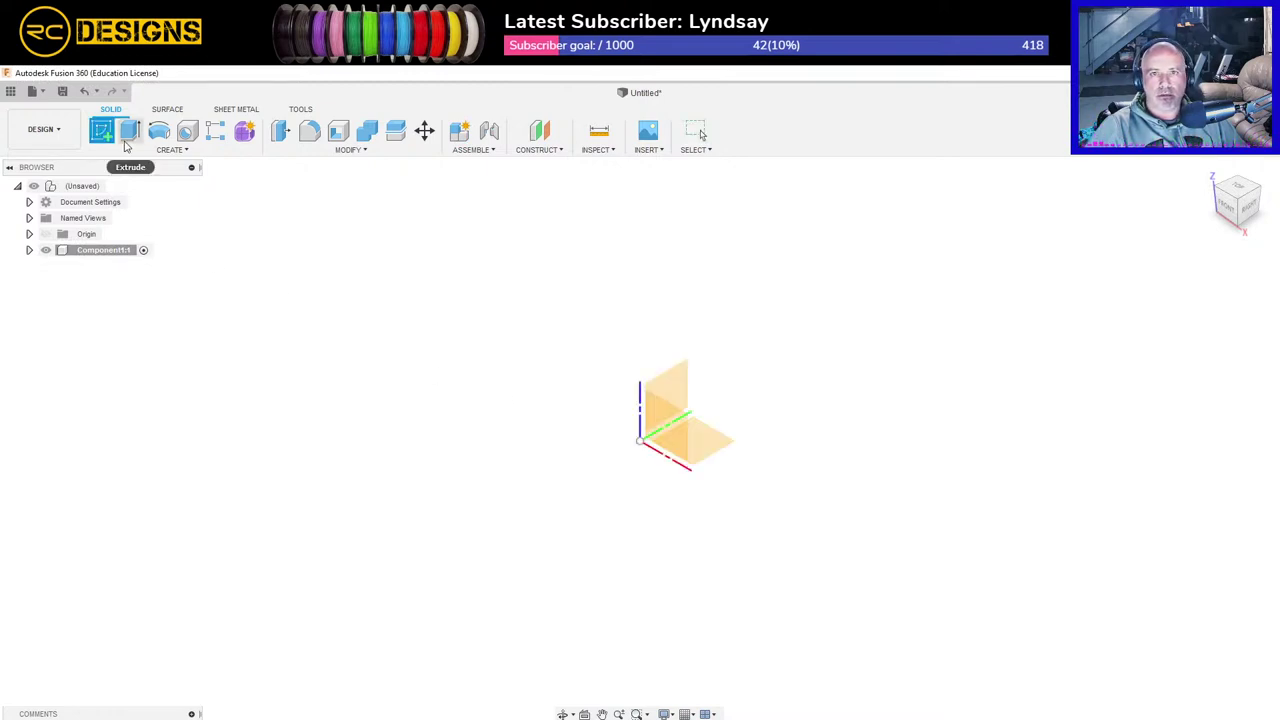
{"action": "left_click", "coordinate": [710, 446]}
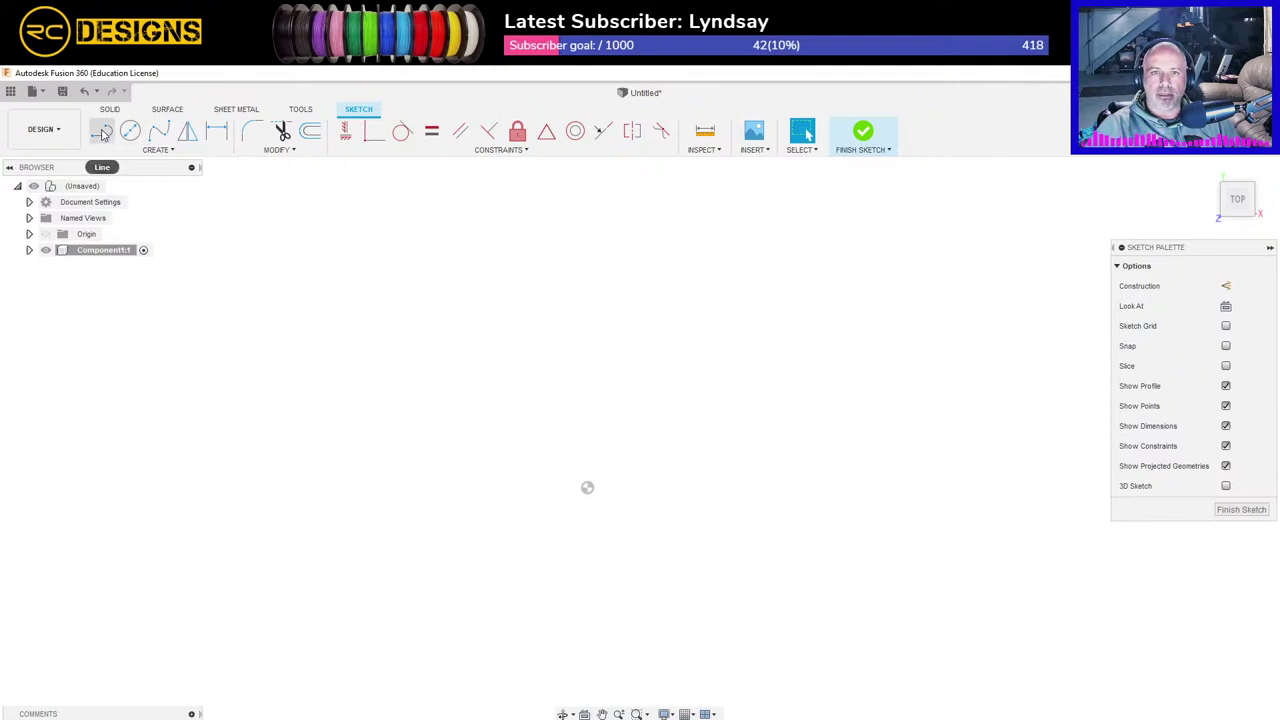
Step: Draw three 0.40 lines up, across and down from the origin as an upside-down U
{"action": "left_click", "coordinate": [104, 131]}
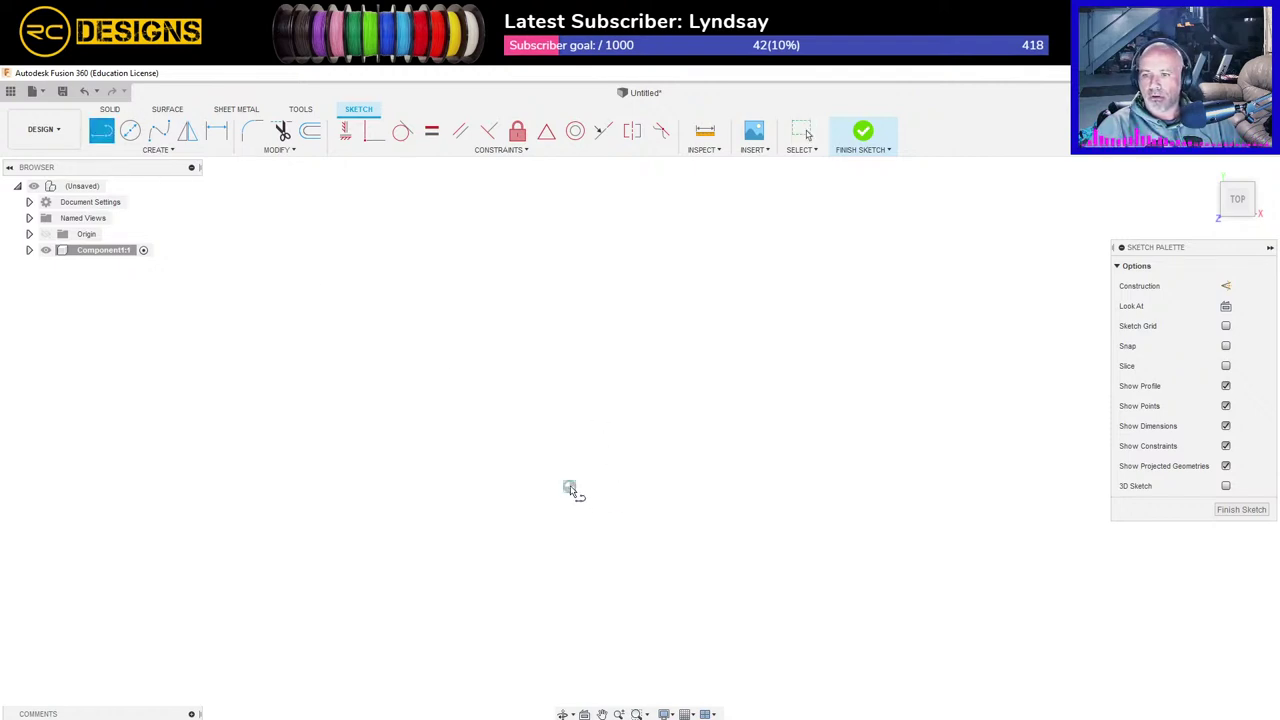
{"action": "left_click", "coordinate": [569, 487]}
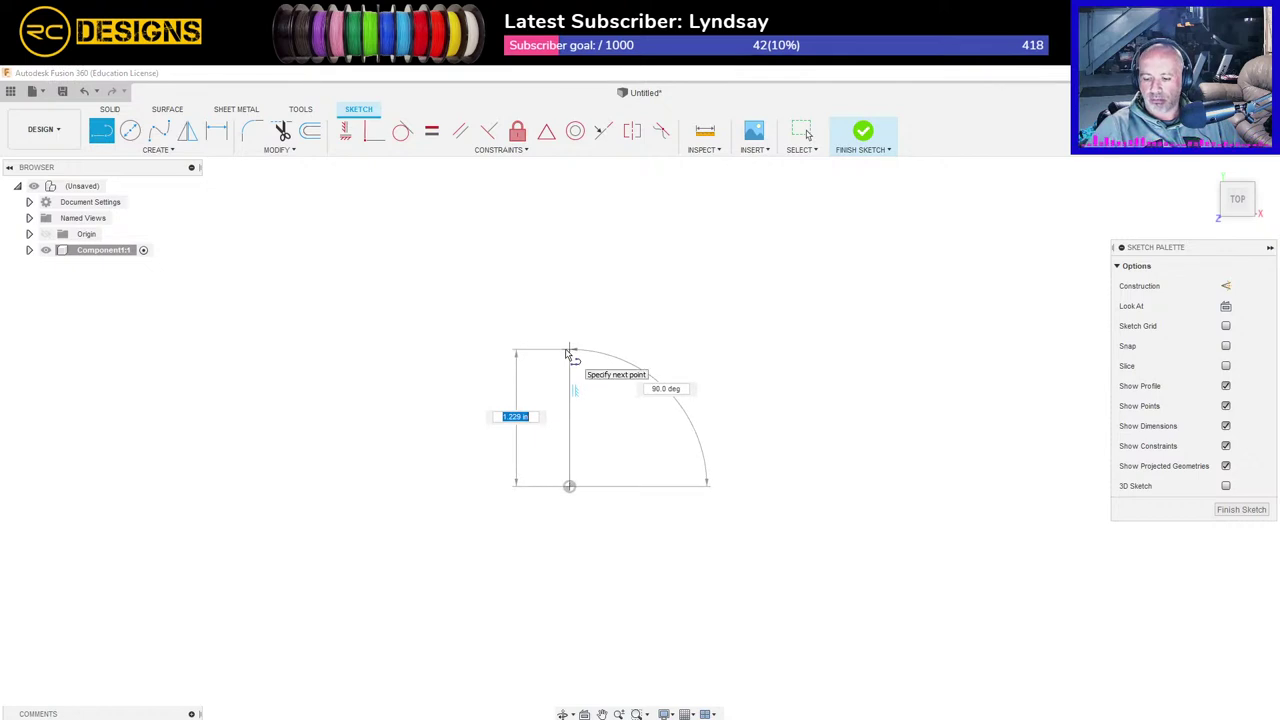
{"action": "key", "text": "Return"}
{"action": "key", "text": "Escape"}
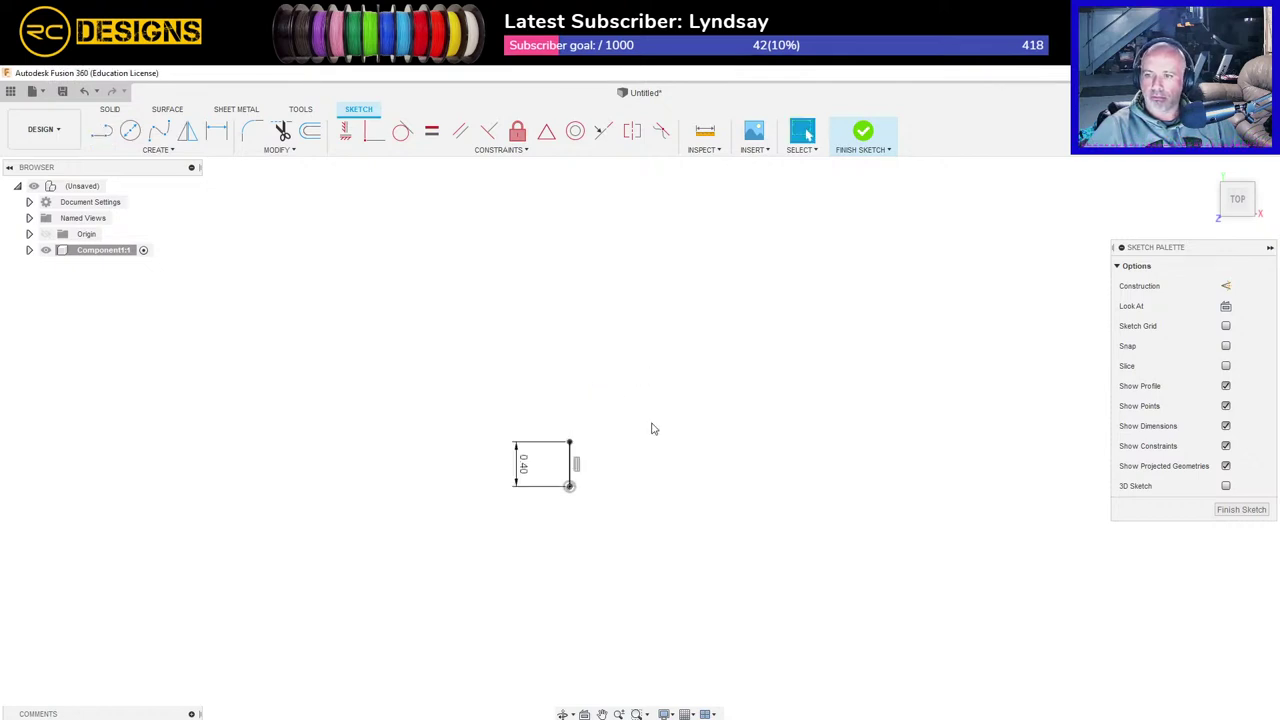
{"action": "scroll", "coordinate": [655, 495], "scroll_direction": "up", "scroll_amount": 4}
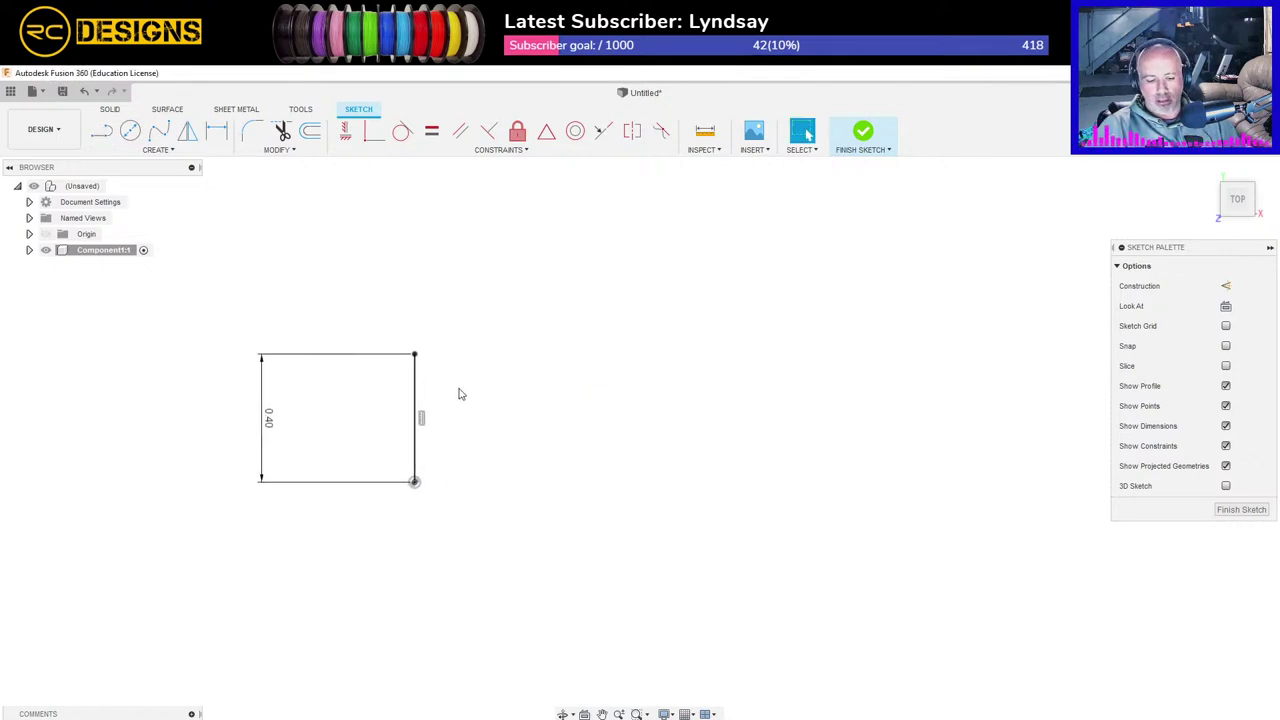
{"action": "key", "text": "l"}
{"action": "left_click", "coordinate": [416, 356]}
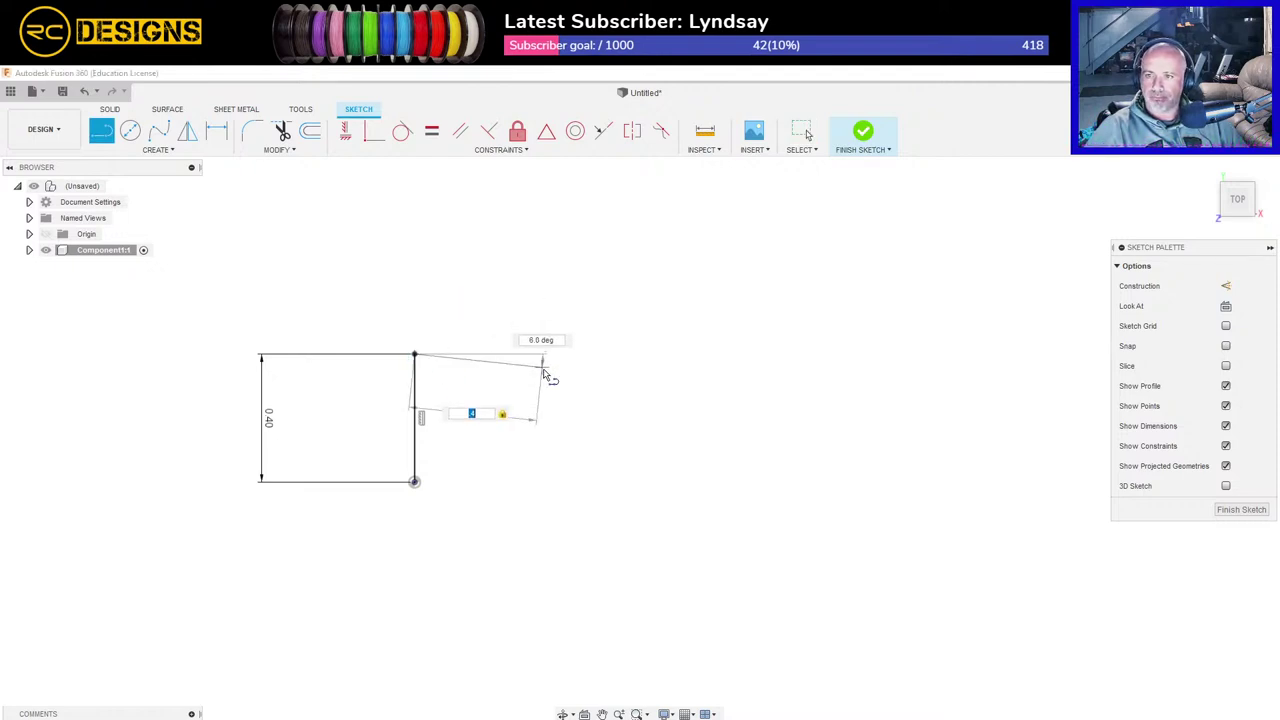
{"action": "left_click", "coordinate": [544, 355]}
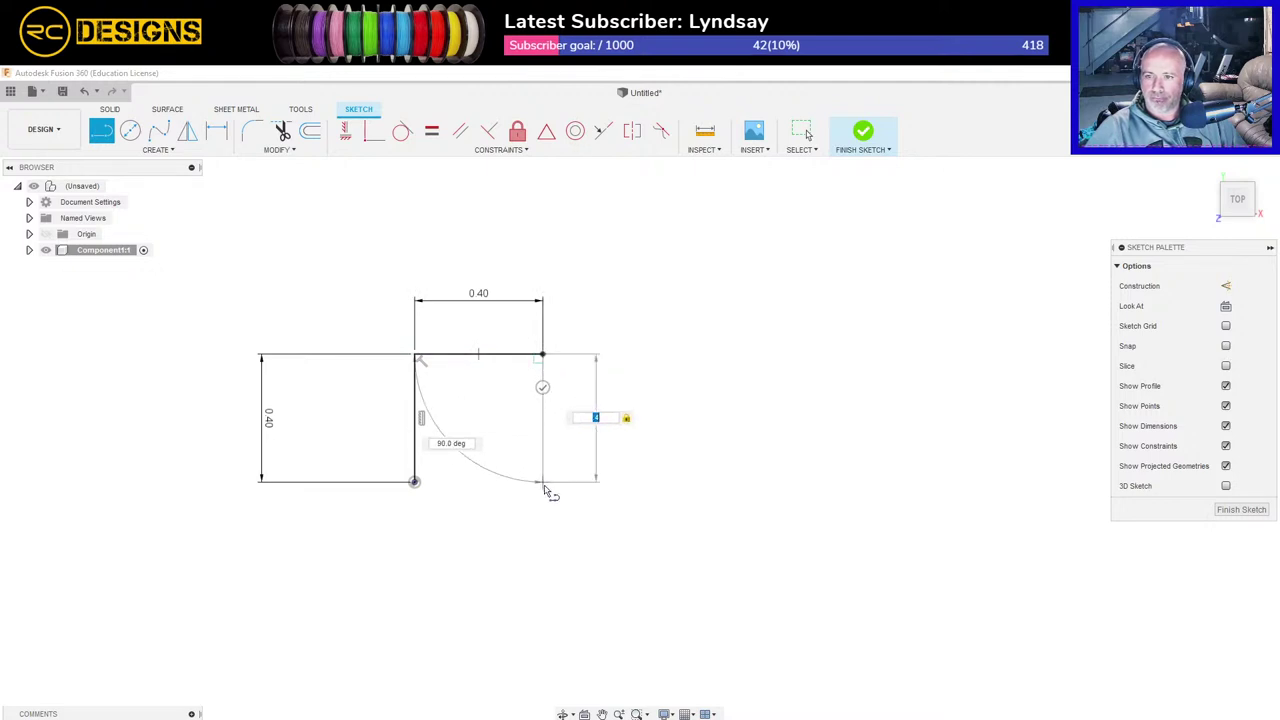
{"action": "left_click", "coordinate": [544, 483]}
{"action": "key", "text": "Escape"}
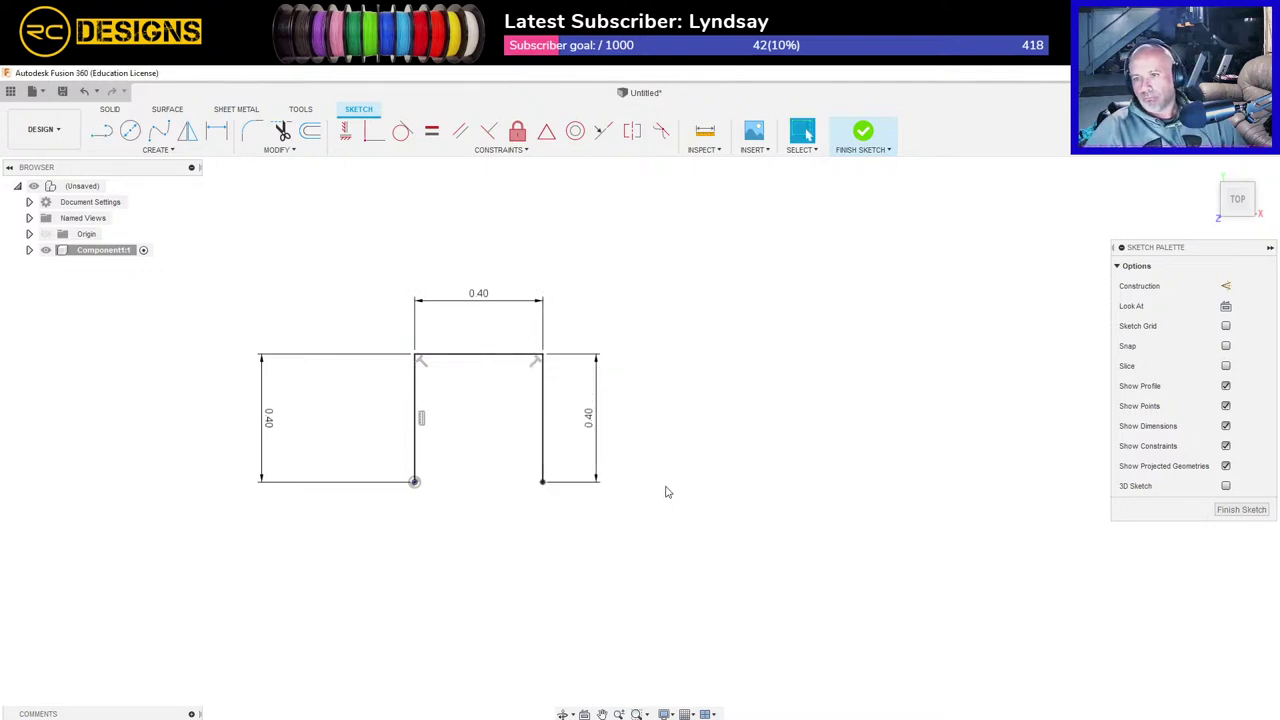
Step: Delete the three 0.40 dimension labels from the U outline
{"action": "left_click", "coordinate": [597, 427]}
{"action": "key", "text": "Delete"}
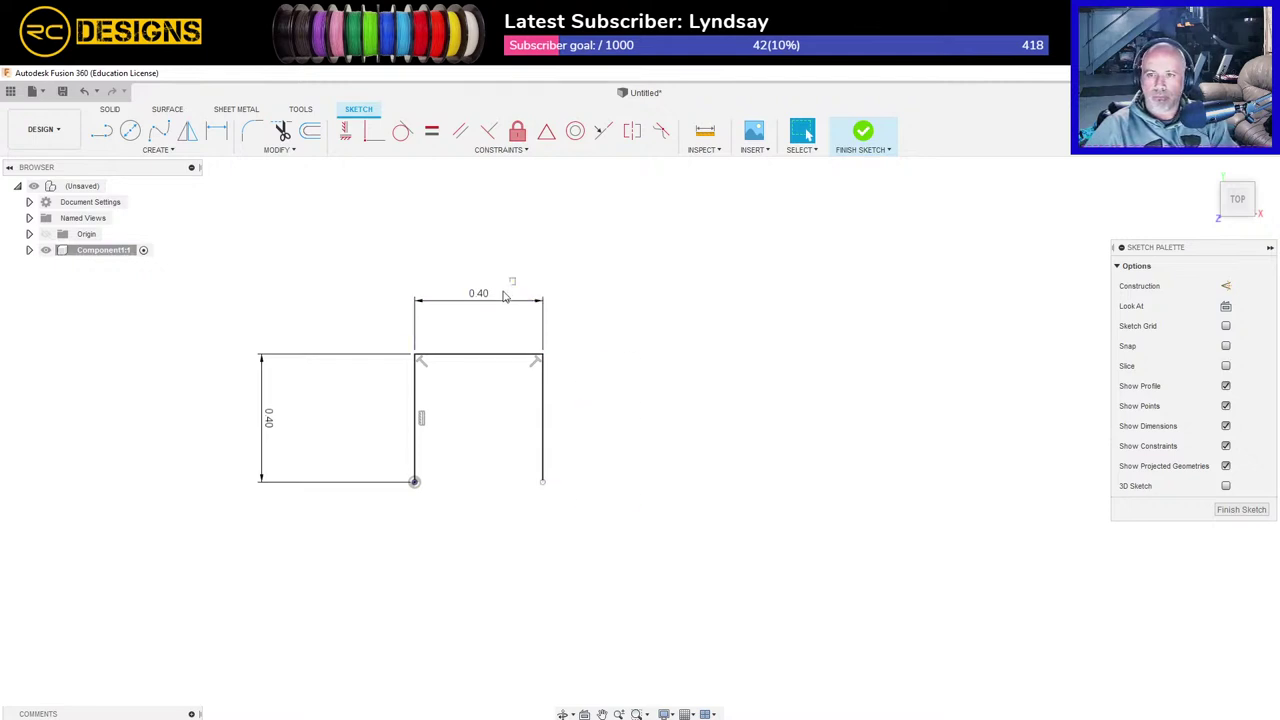
{"action": "left_click", "coordinate": [461, 315]}
{"action": "key", "text": "Delete"}
{"action": "double_click", "coordinate": [323, 354]}
{"action": "key", "text": "Delete"}
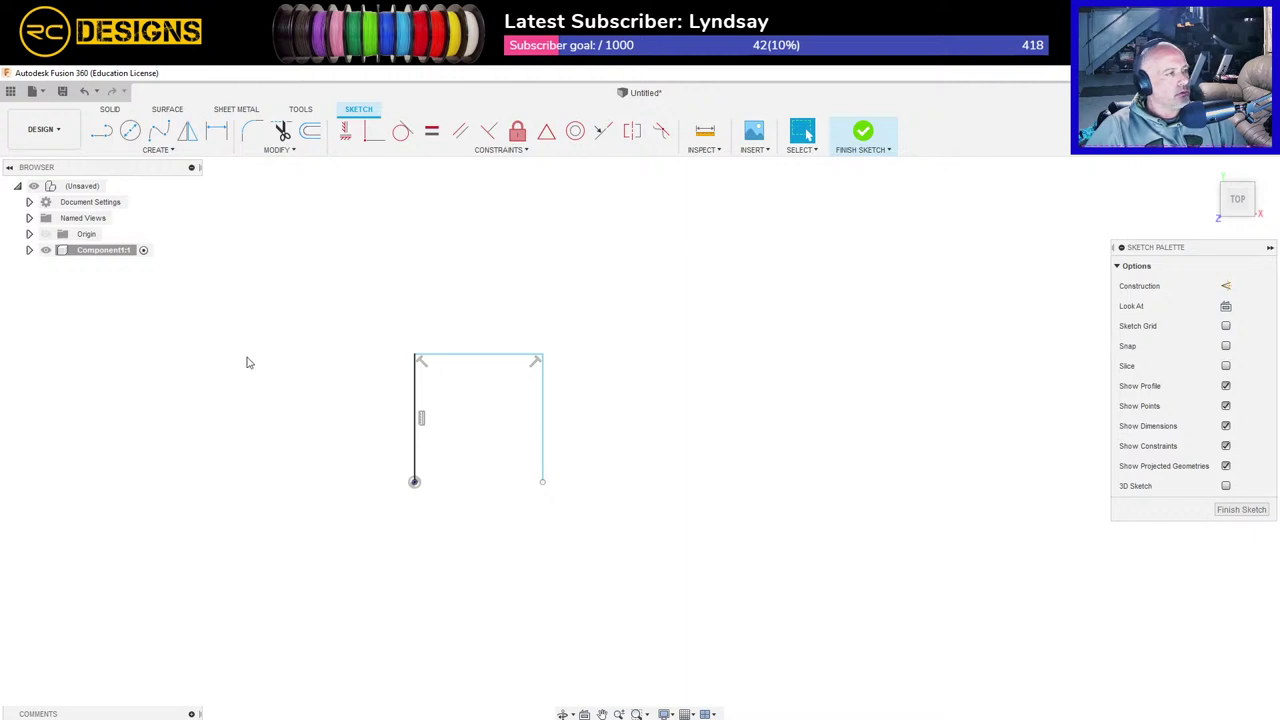
{"action": "left_click", "coordinate": [535, 356]}
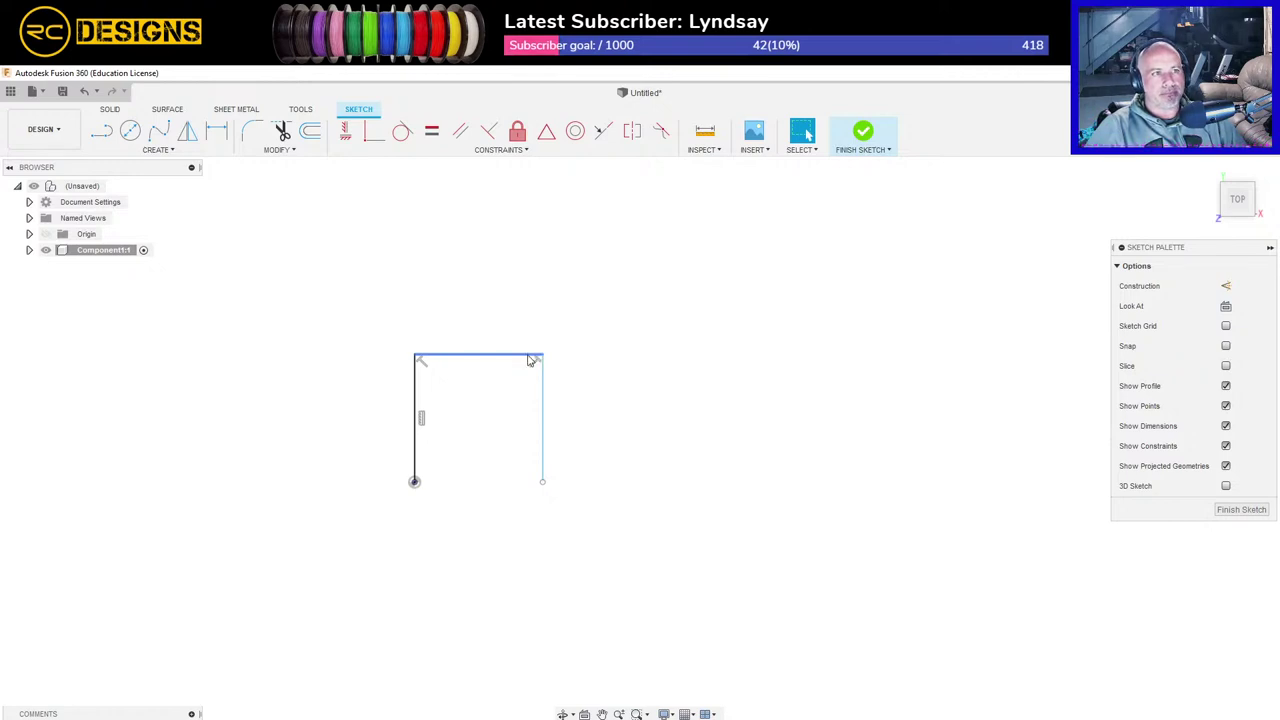
{"action": "left_click", "coordinate": [490, 341]}
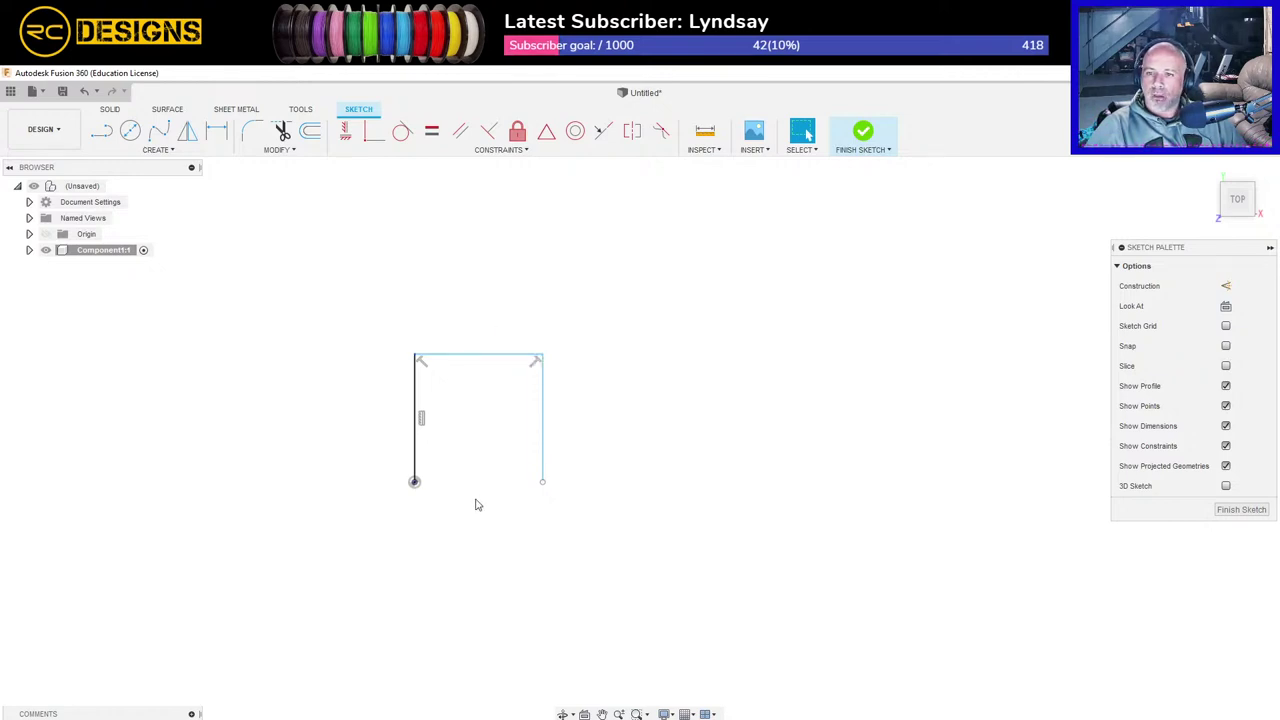
{"action": "scroll", "coordinate": [500, 514], "scroll_direction": "up", "scroll_amount": 2}
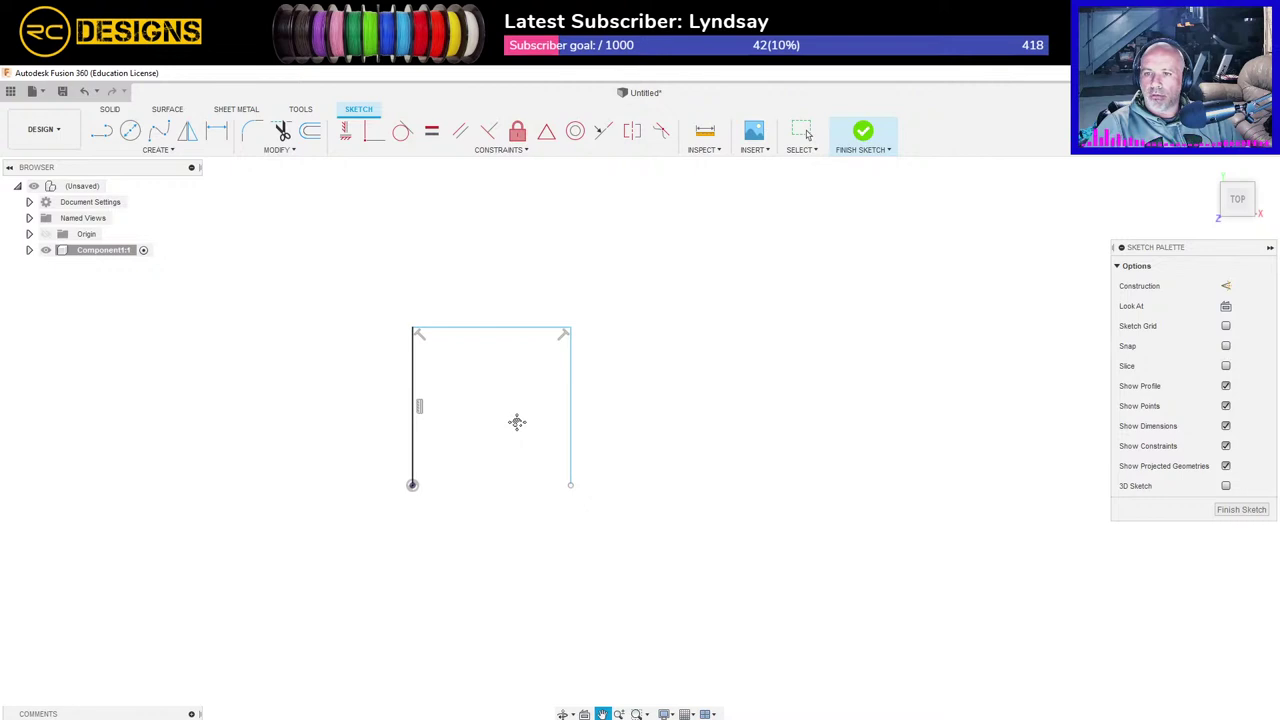
{"action": "scroll", "coordinate": [558, 518], "scroll_direction": "up", "scroll_amount": 3}
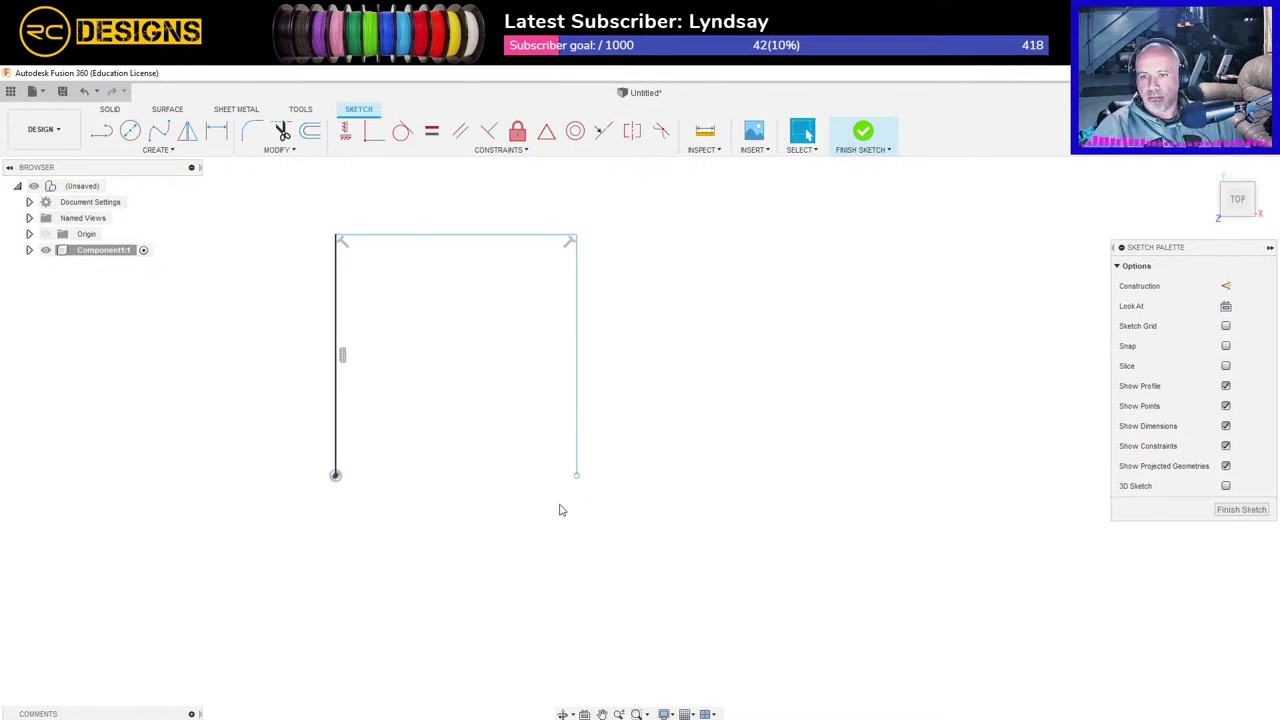
Step: Add a 0.05 short segment and drop below the right line's bottom, undoing the extra line
{"action": "key", "text": "l"}
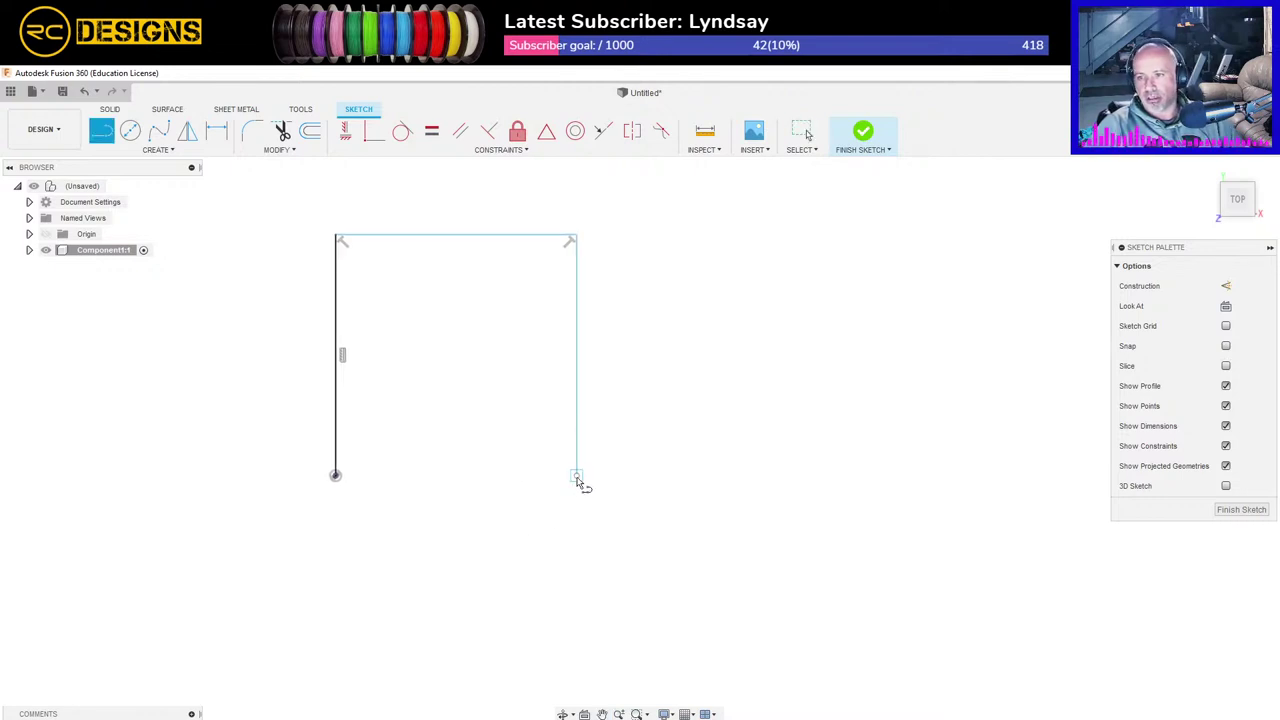
{"action": "left_click", "coordinate": [576, 477]}
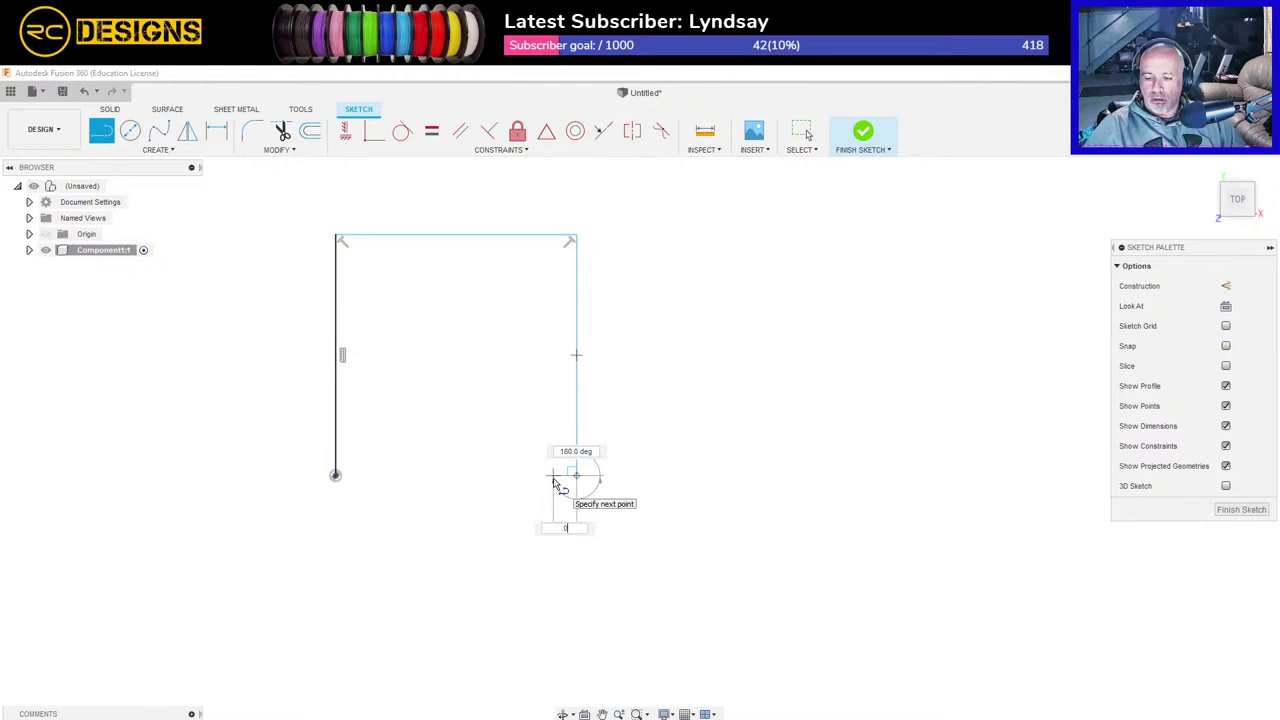
{"action": "type", "text": ".05"}
{"action": "key", "text": "Tab"}
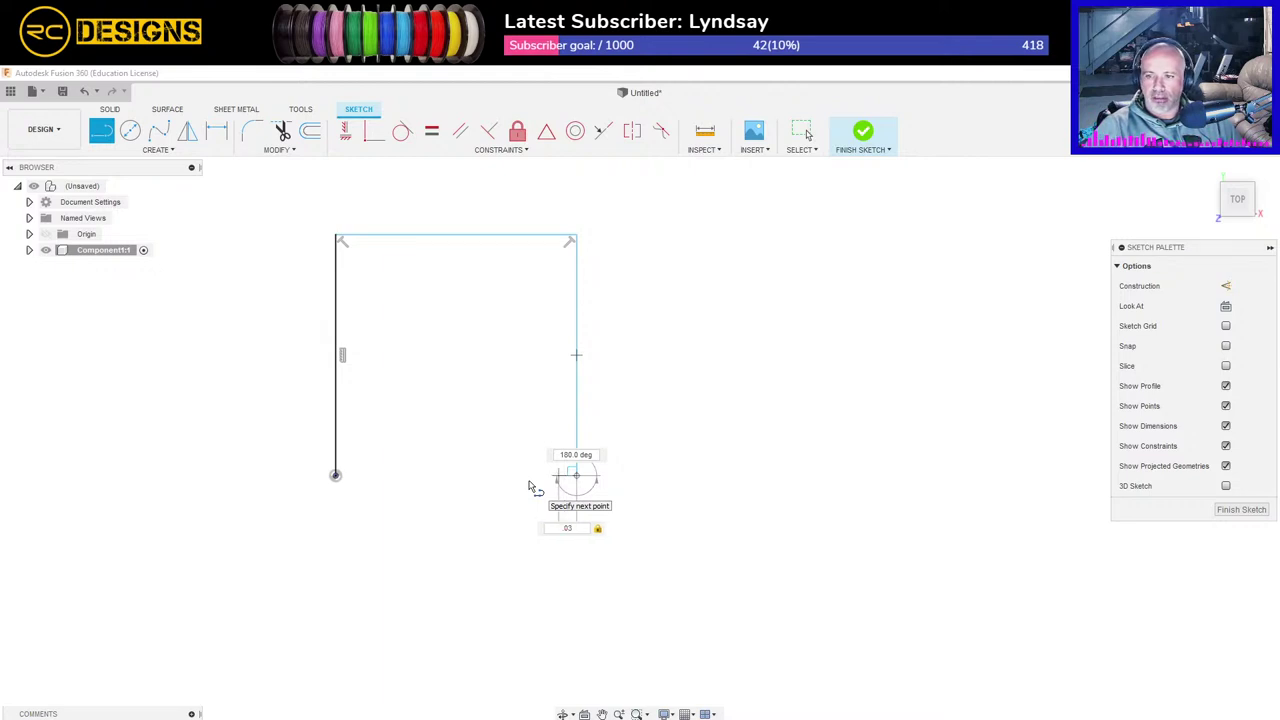
{"action": "key", "text": "Return"}
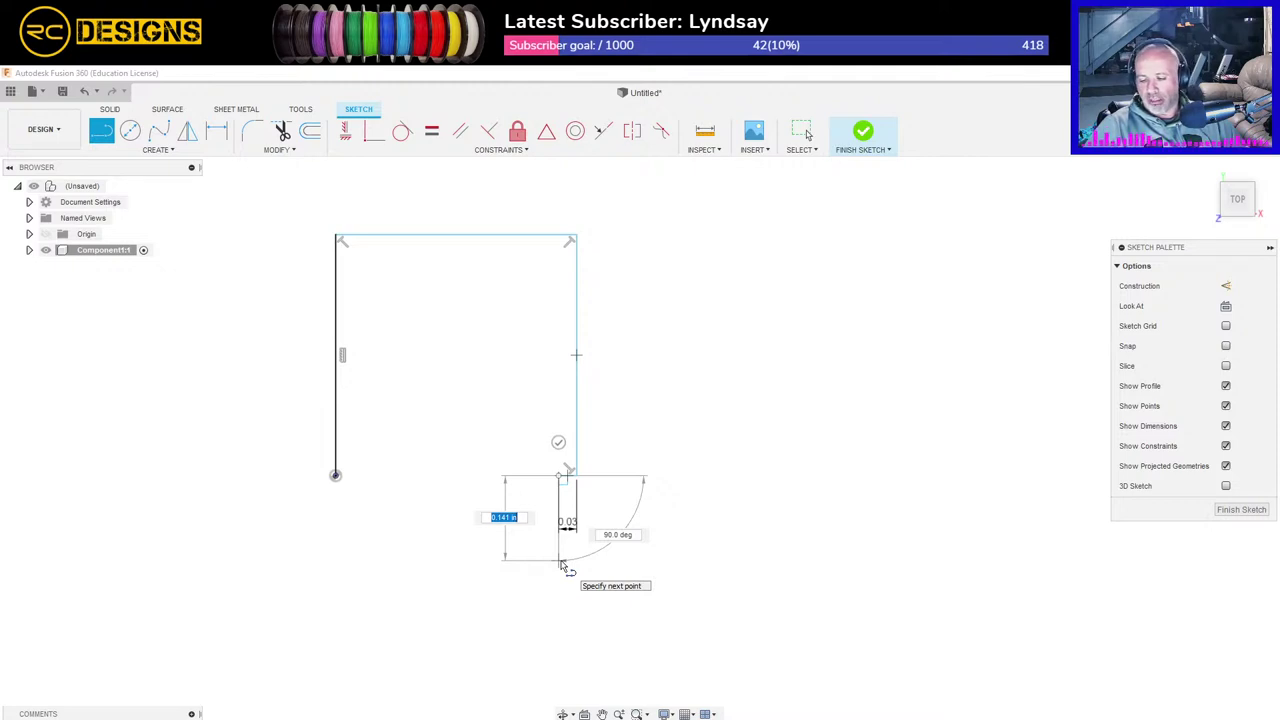
{"action": "type", "text": "2"}
{"action": "key", "text": "Tab"}
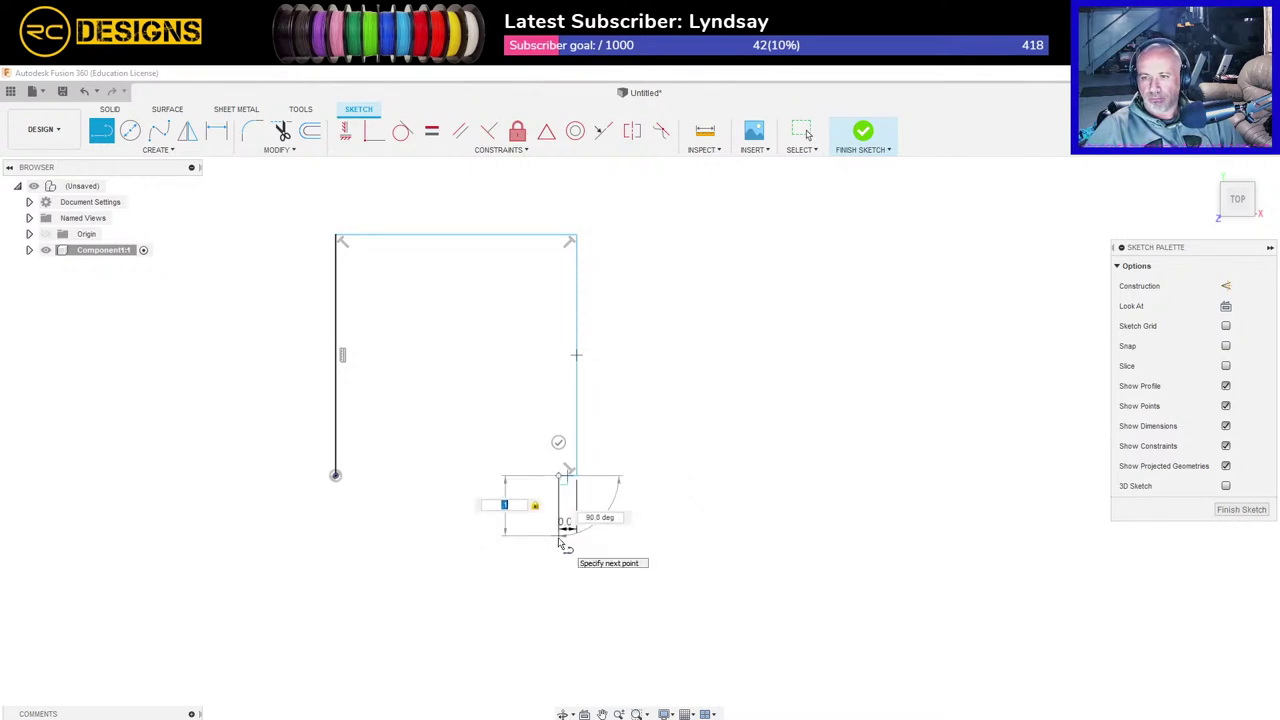
{"action": "left_click", "coordinate": [563, 541]}
{"action": "key", "text": "Escape"}
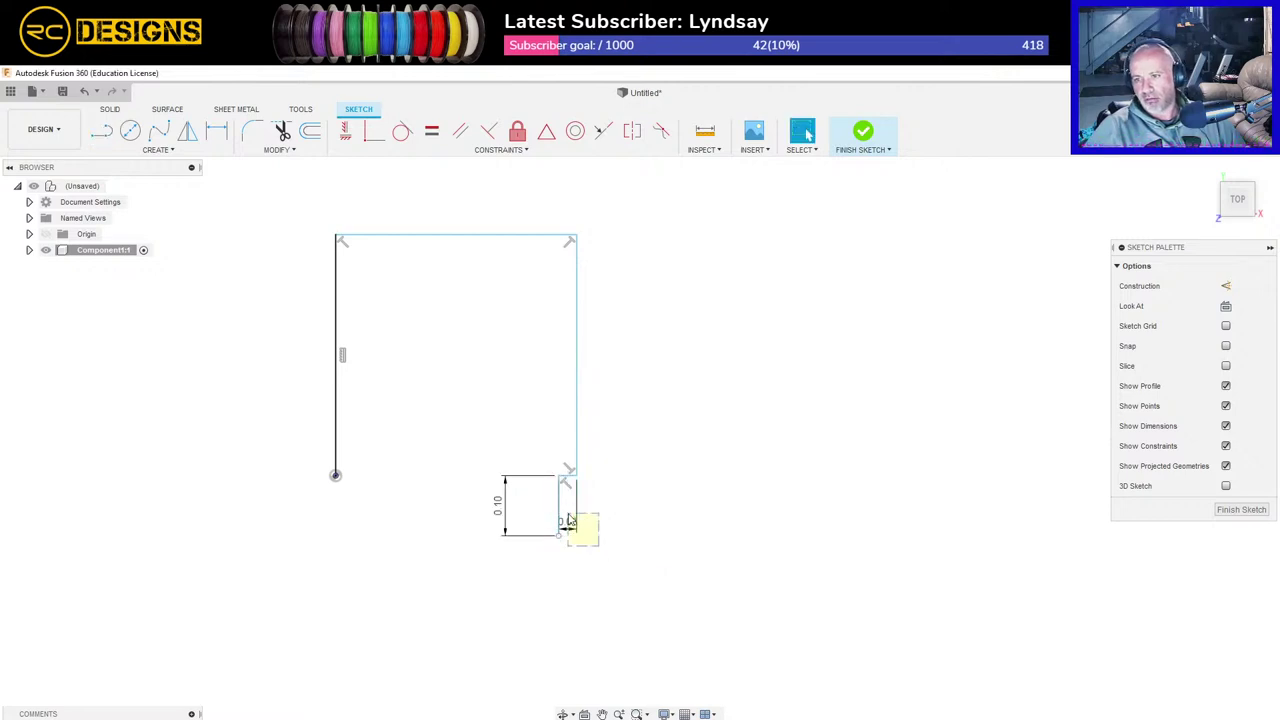
{"action": "key", "text": "ctrl+z"}
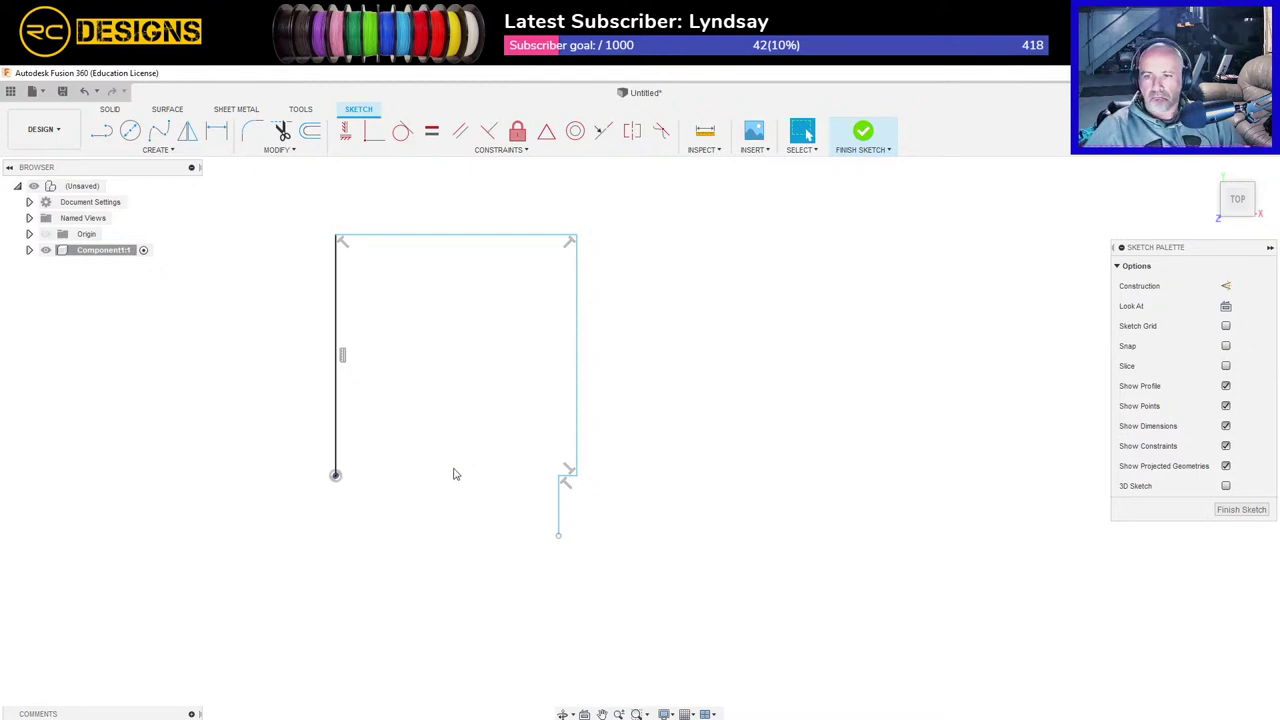
Step: Draw a horizontal line running right from the bottom of the lower step
{"action": "key", "text": "l"}
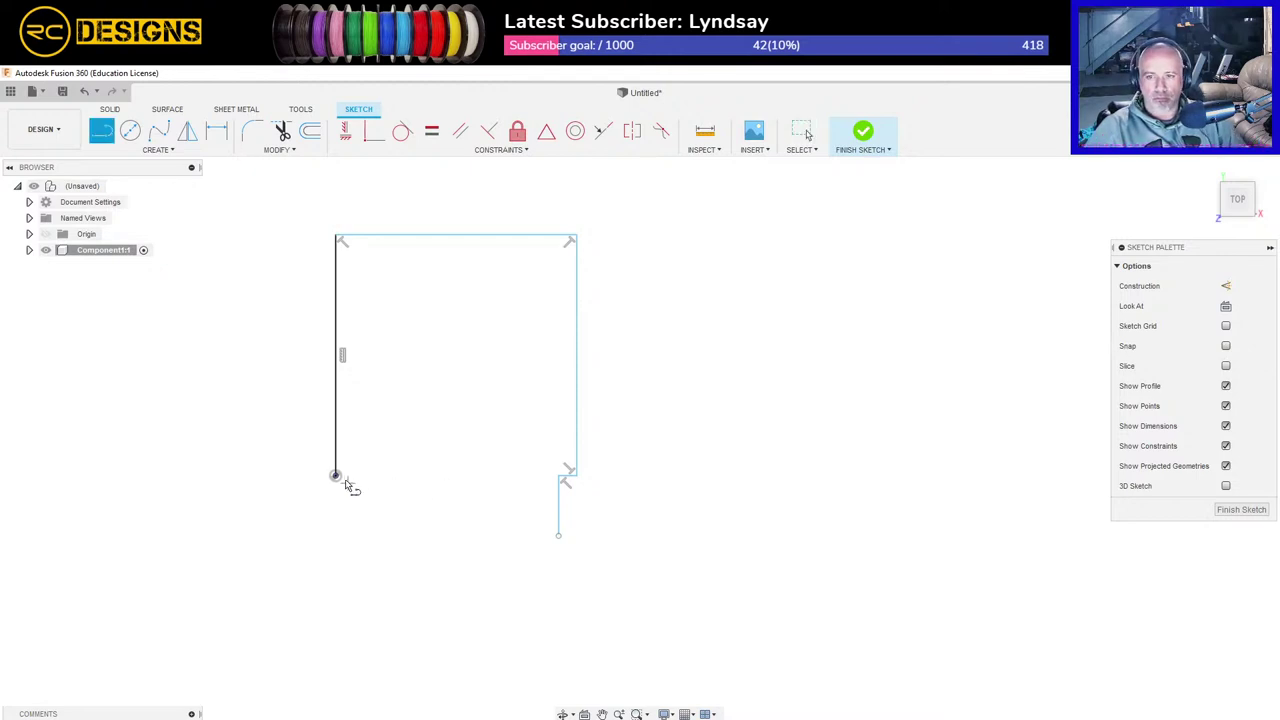
{"action": "left_click", "coordinate": [336, 475]}
{"action": "type", "text": "3"}
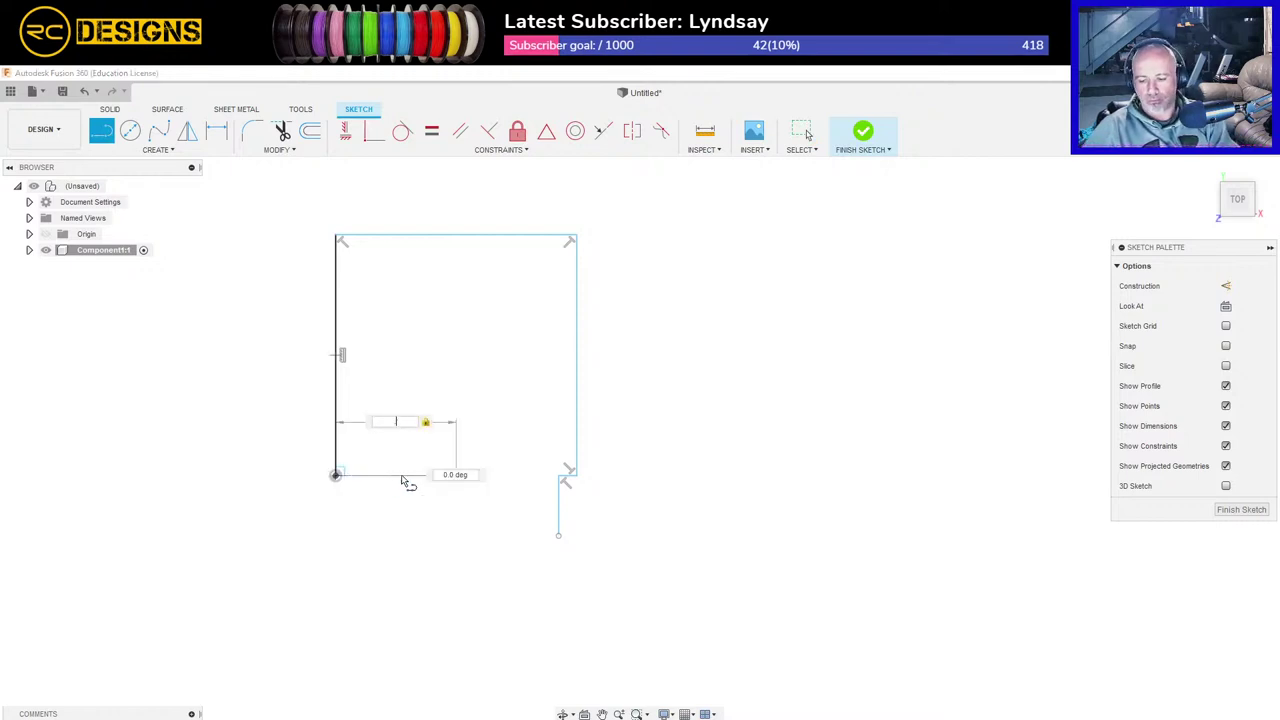
{"action": "key", "text": "Escape"}
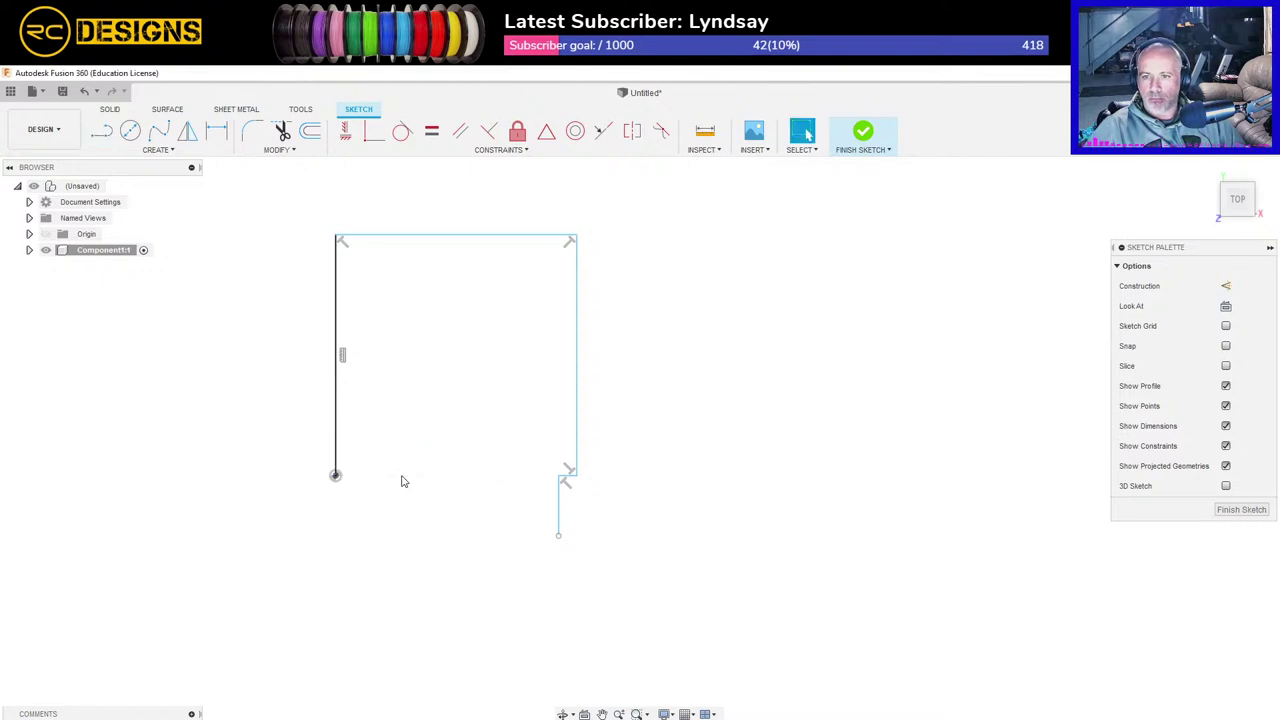
{"action": "key", "text": "l"}
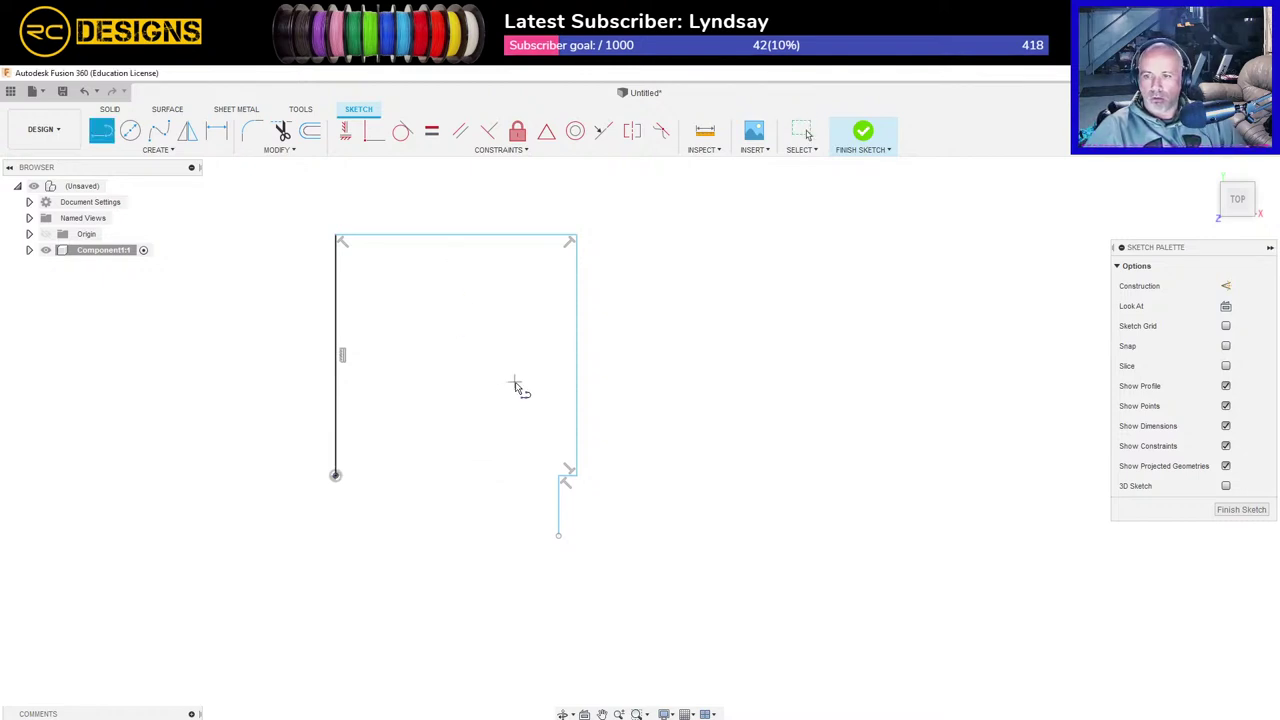
{"action": "key", "text": "Escape"}
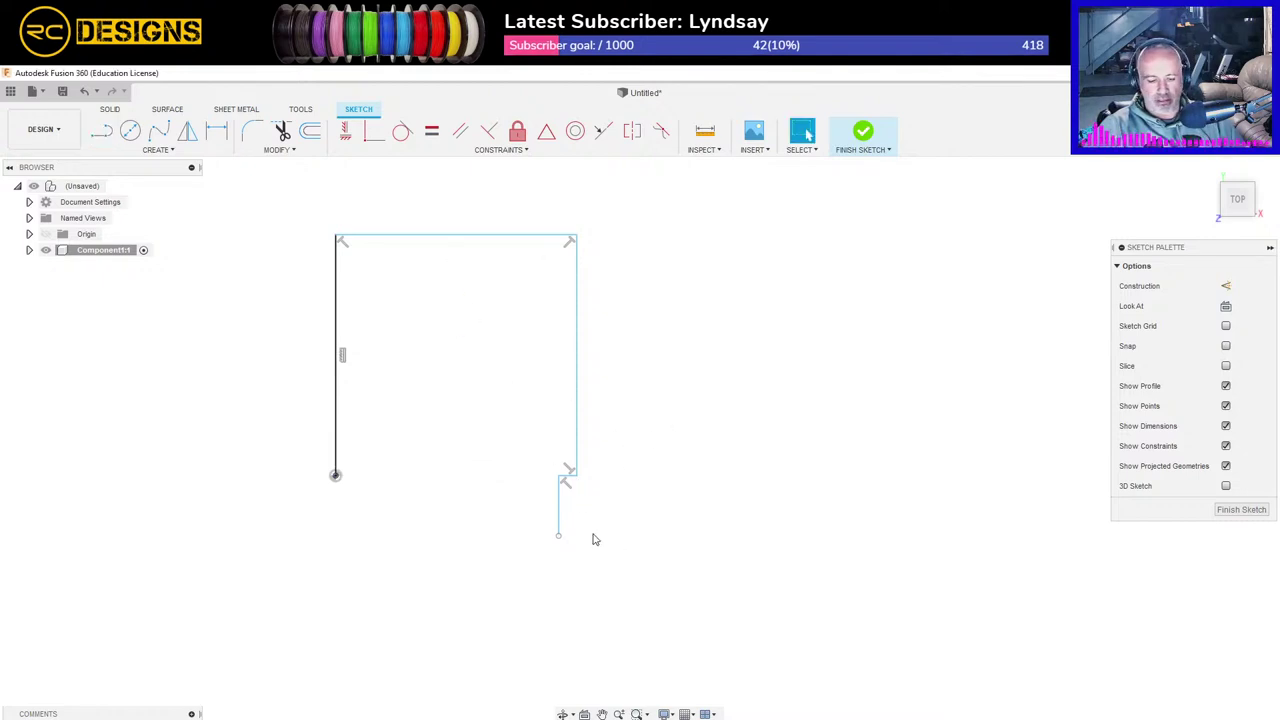
{"action": "key", "text": "l"}
{"action": "left_click", "coordinate": [558, 535]}
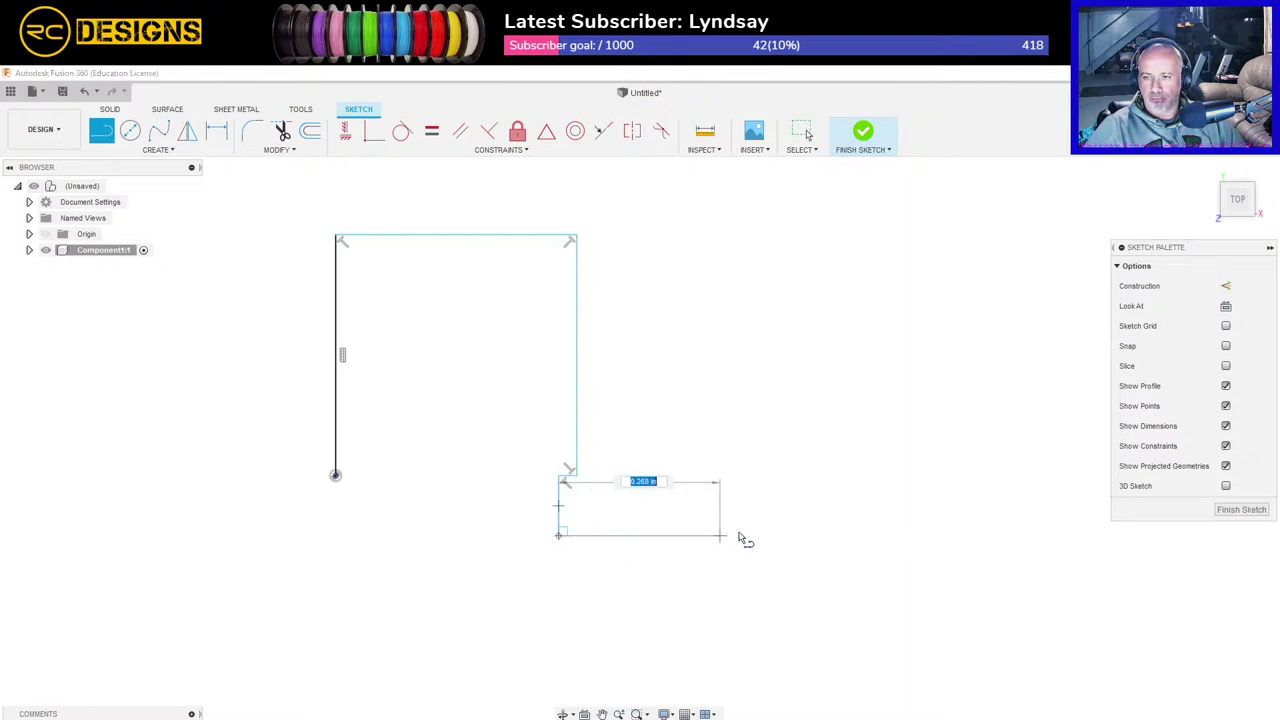
{"action": "left_click", "coordinate": [740, 535]}
{"action": "key", "text": "Escape"}
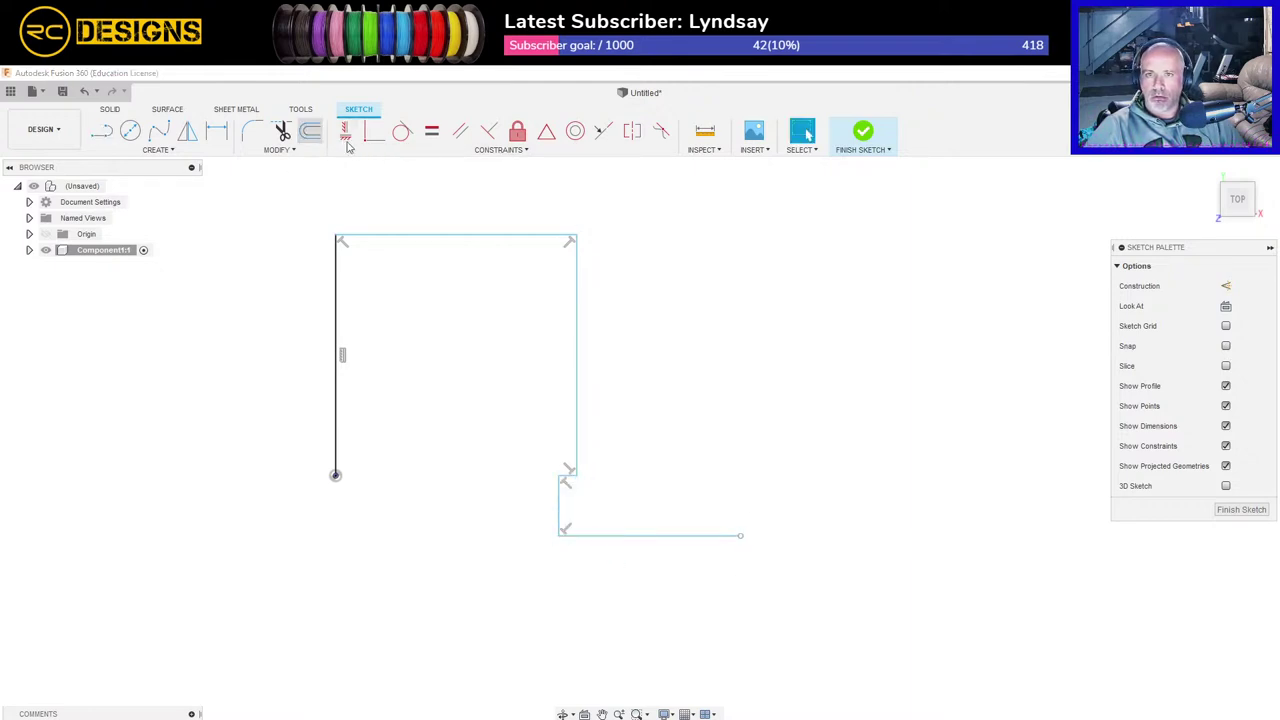
{"action": "left_click", "coordinate": [310, 131]}
Step: Remove the stray horizontal line at the bottom of the sketch
{"action": "left_click", "coordinate": [578, 341]}
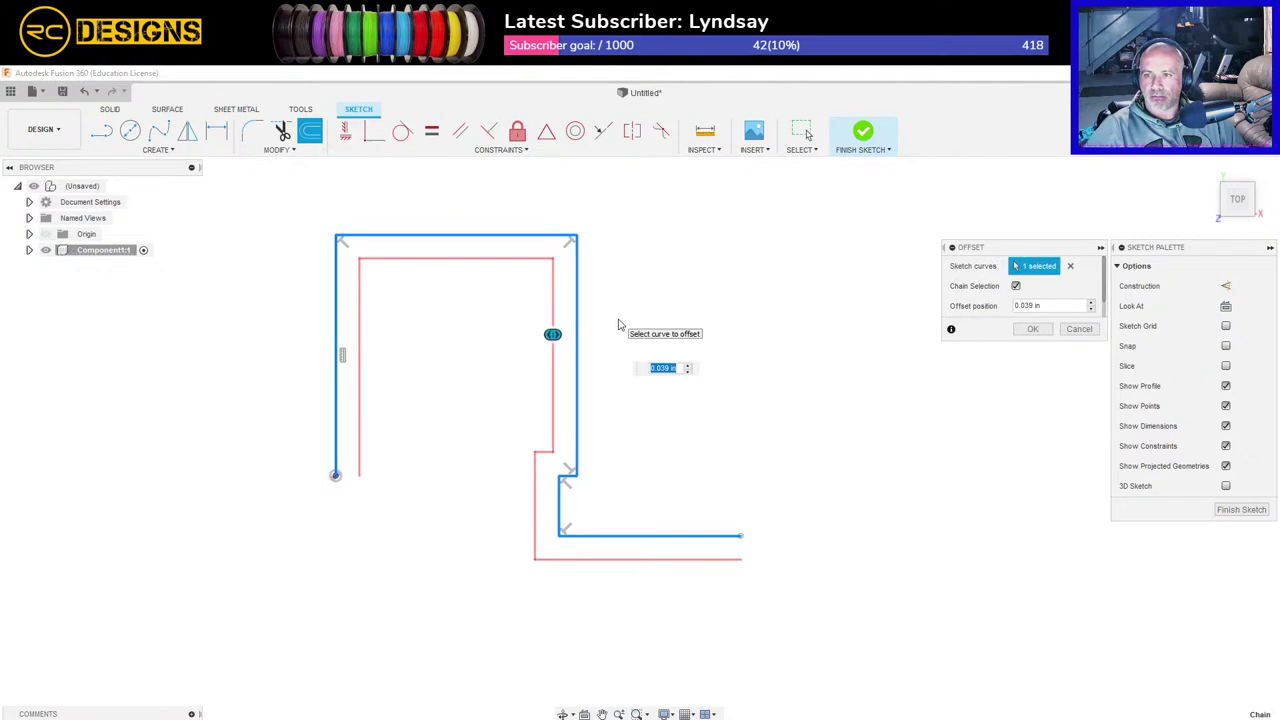
{"action": "key", "text": "Escape"}
{"action": "left_click", "coordinate": [640, 535]}
{"action": "key", "text": "Delete"}
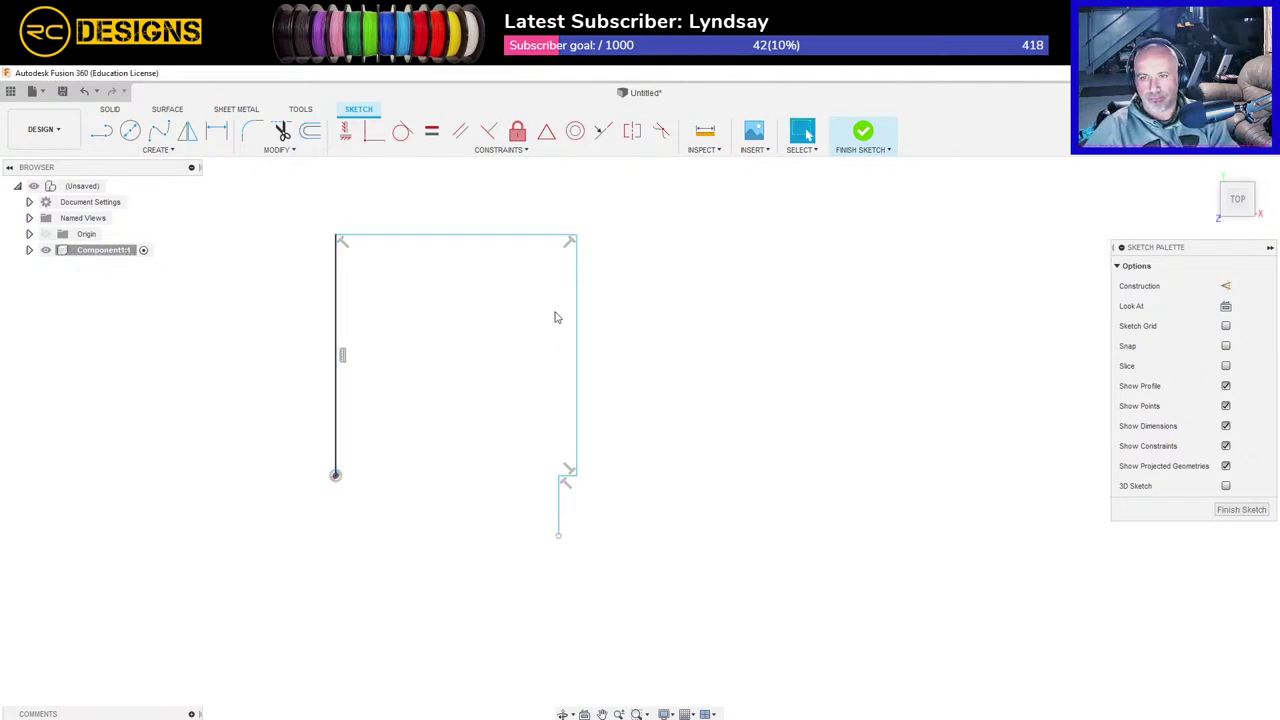
Step: Offset the outline chain 0.1 in outward using a -0.1 offset
{"action": "left_click", "coordinate": [310, 131]}
{"action": "left_click", "coordinate": [471, 238]}
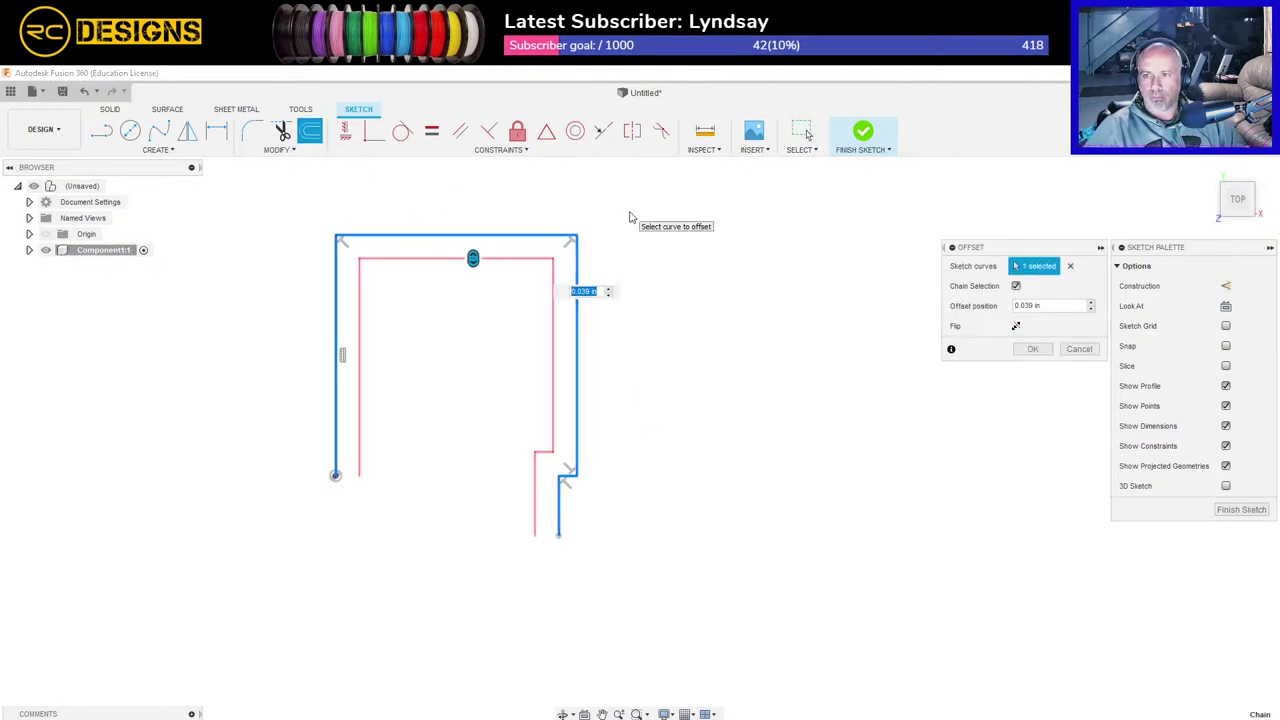
{"action": "type", "text": "-.1"}
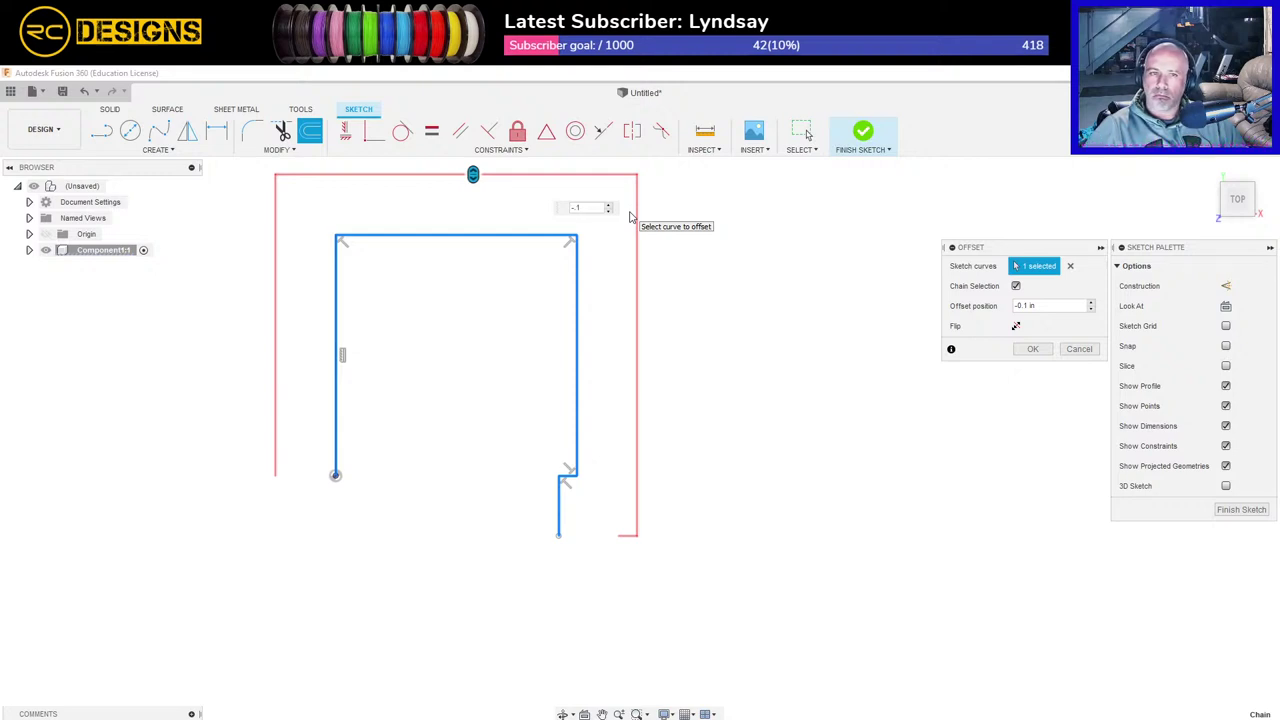
{"action": "key", "text": "Return"}
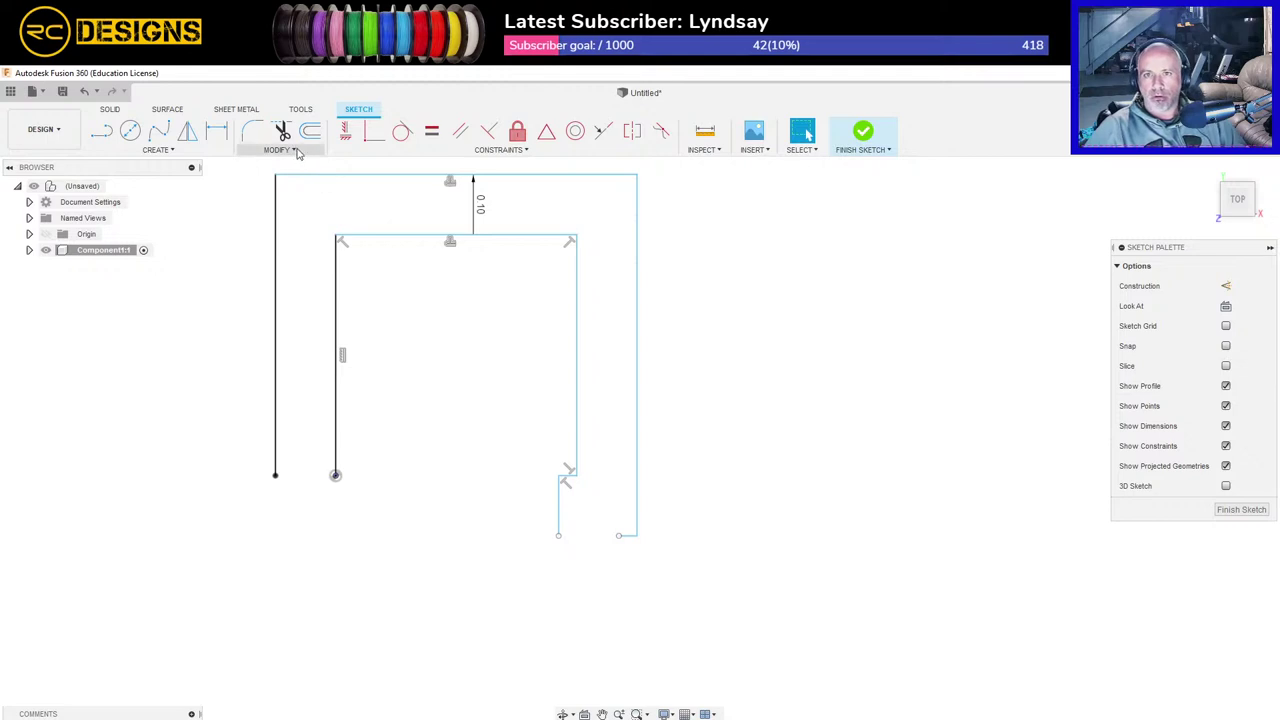
Step: Draw a straight vertical line down from the inner top edge midpoint, replacing a slanted attempt
{"action": "key", "text": "l"}
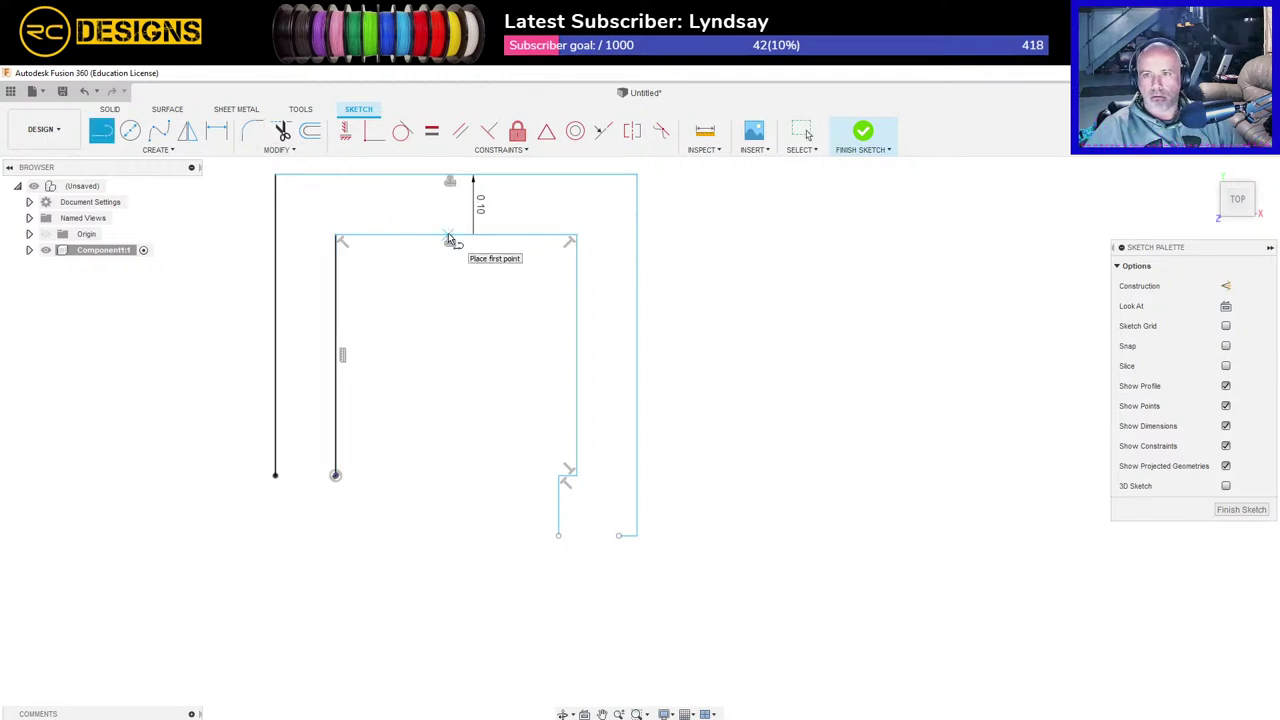
{"action": "left_click", "coordinate": [455, 240]}
{"action": "left_click", "coordinate": [447, 347]}
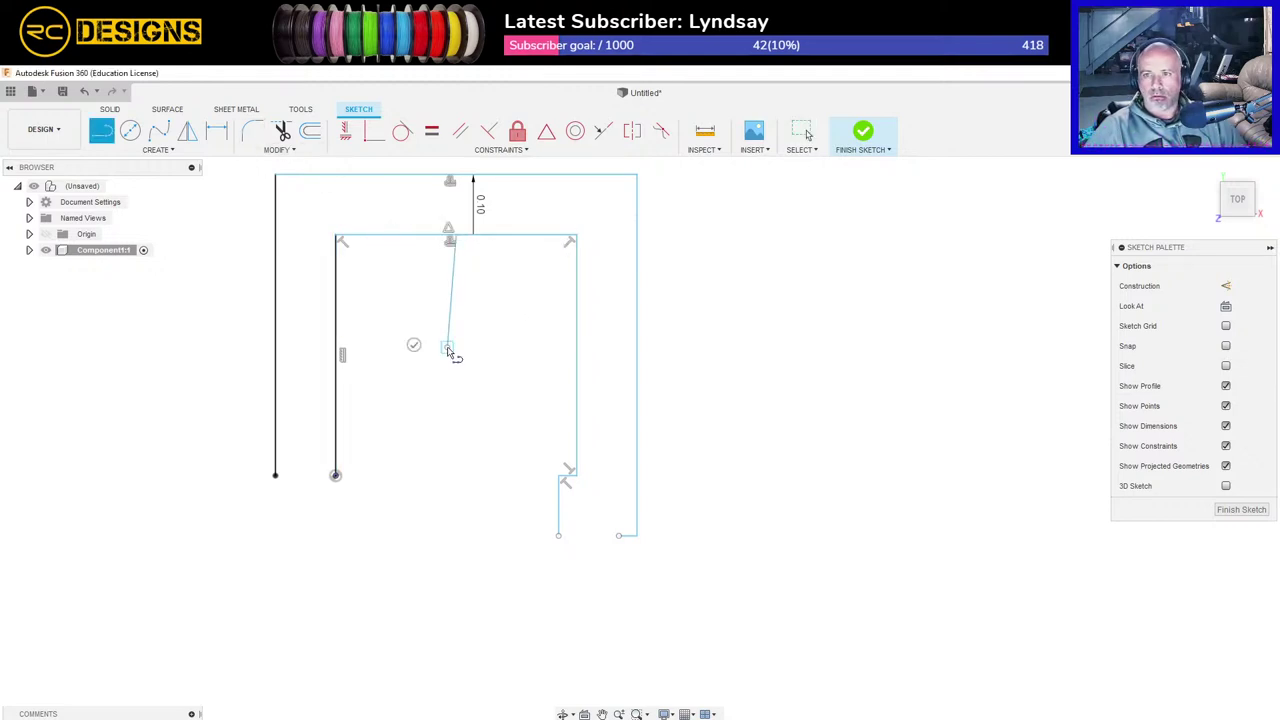
{"action": "key", "text": "Escape"}
{"action": "left_click", "coordinate": [451, 295]}
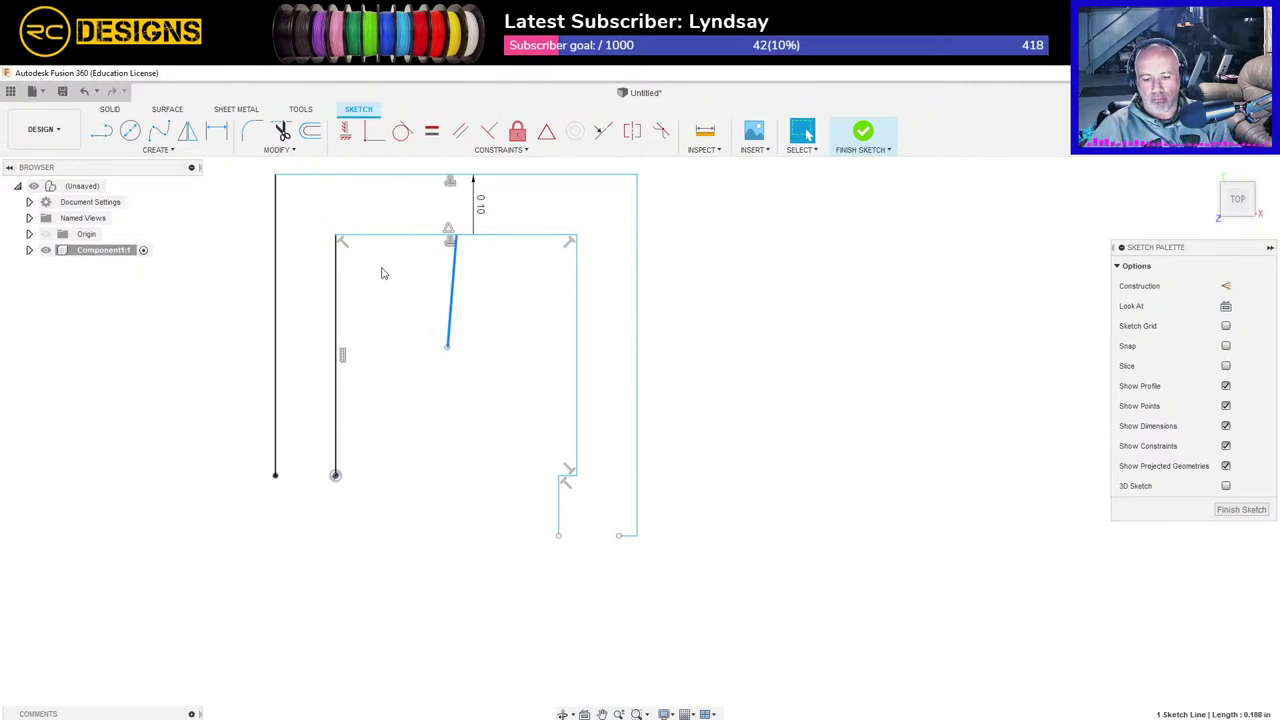
{"action": "key", "text": "Delete"}
{"action": "key", "text": "l"}
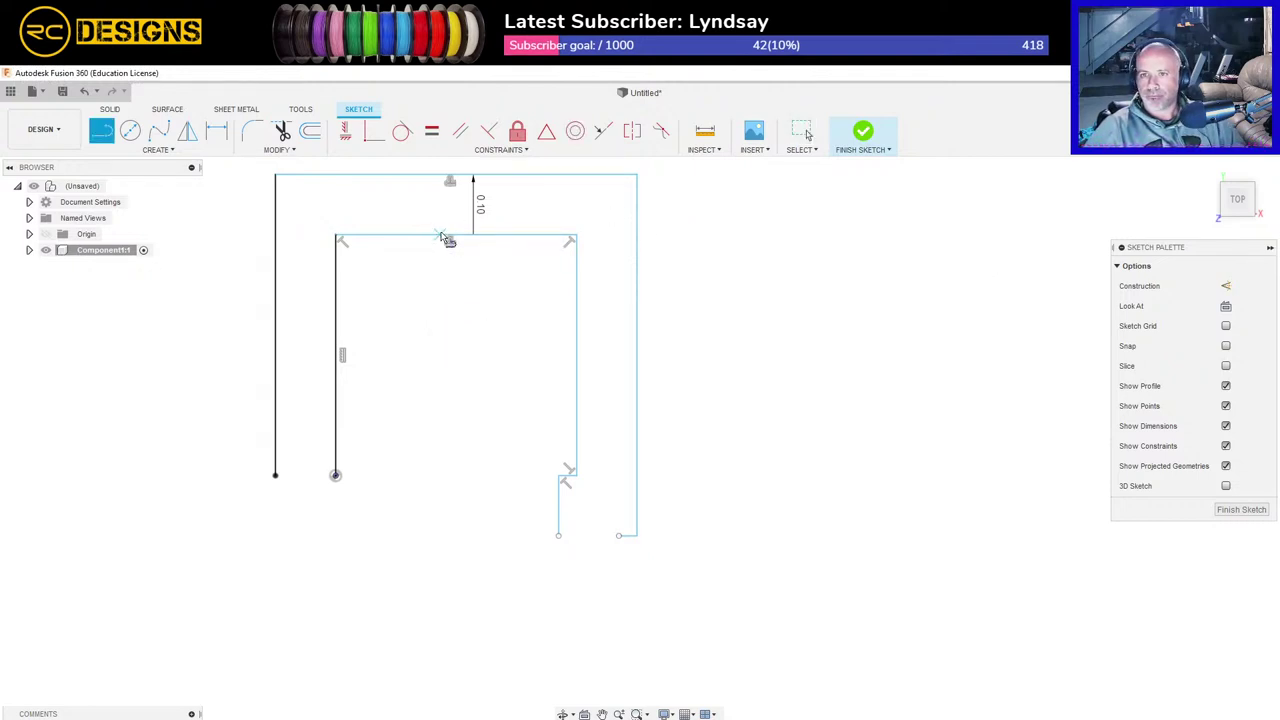
{"action": "left_click", "coordinate": [451, 240]}
{"action": "left_click", "coordinate": [455, 340]}
{"action": "key", "text": "Escape"}
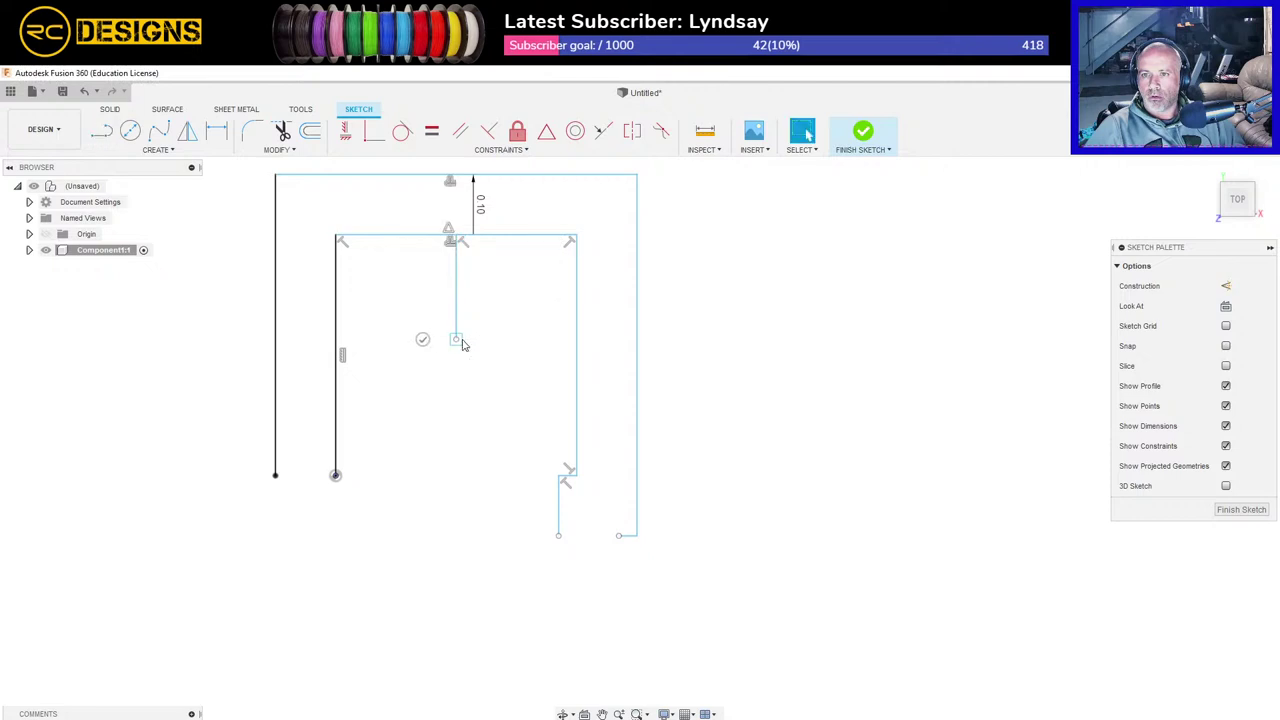
{"action": "left_click", "coordinate": [187, 131]}
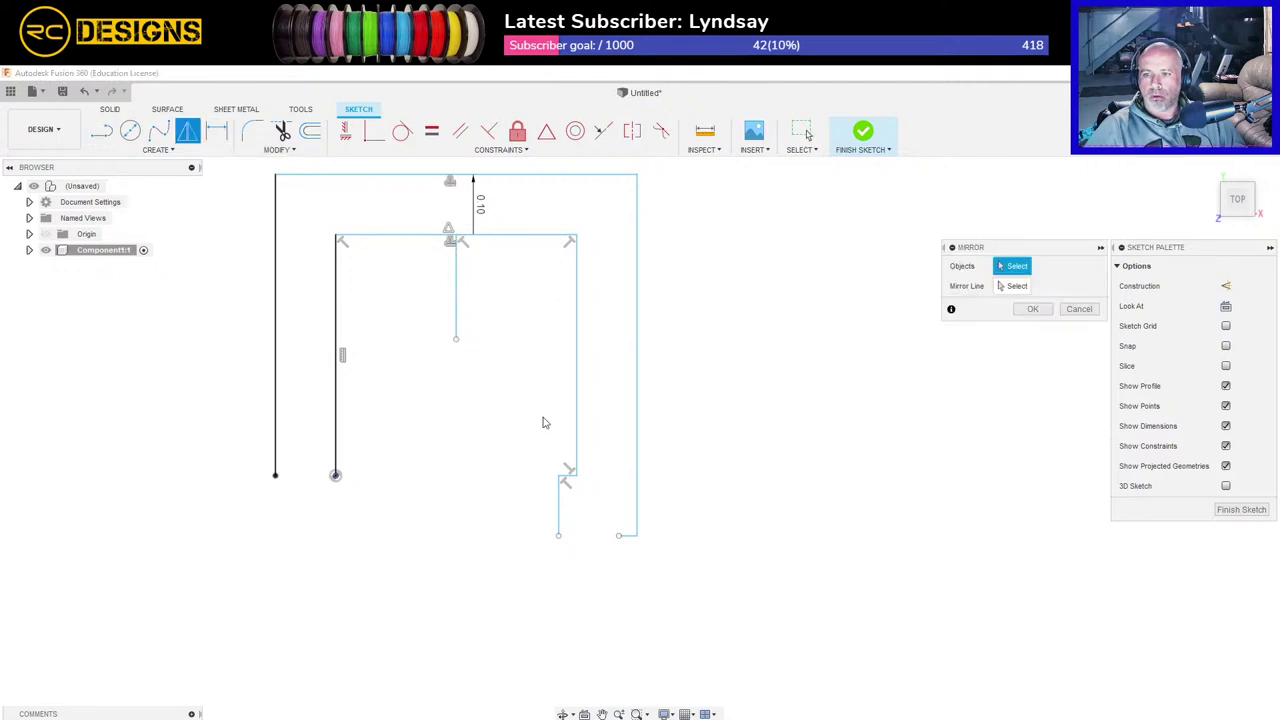
Step: Mirror the three lower-right step lines across the vertical centre line
{"action": "left_click", "coordinate": [560, 478]}
{"action": "left_click", "coordinate": [558, 510]}
{"action": "left_click", "coordinate": [1014, 286]}
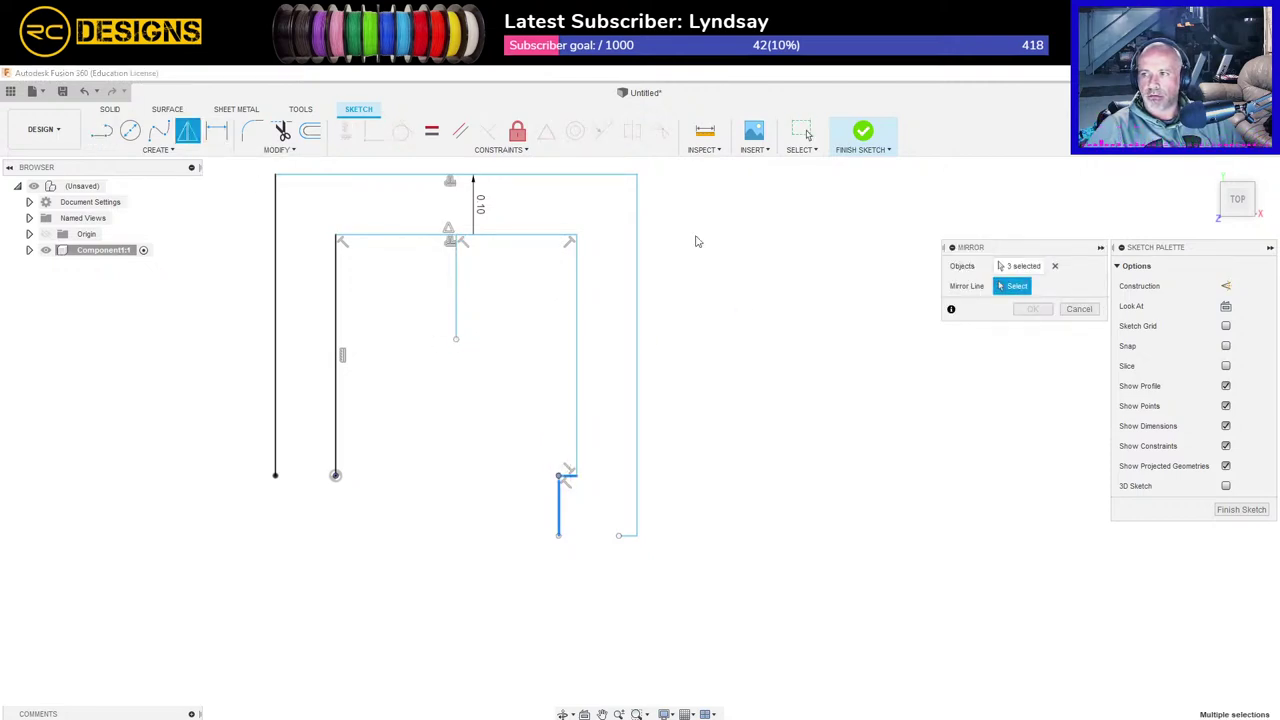
{"action": "left_click", "coordinate": [455, 280]}
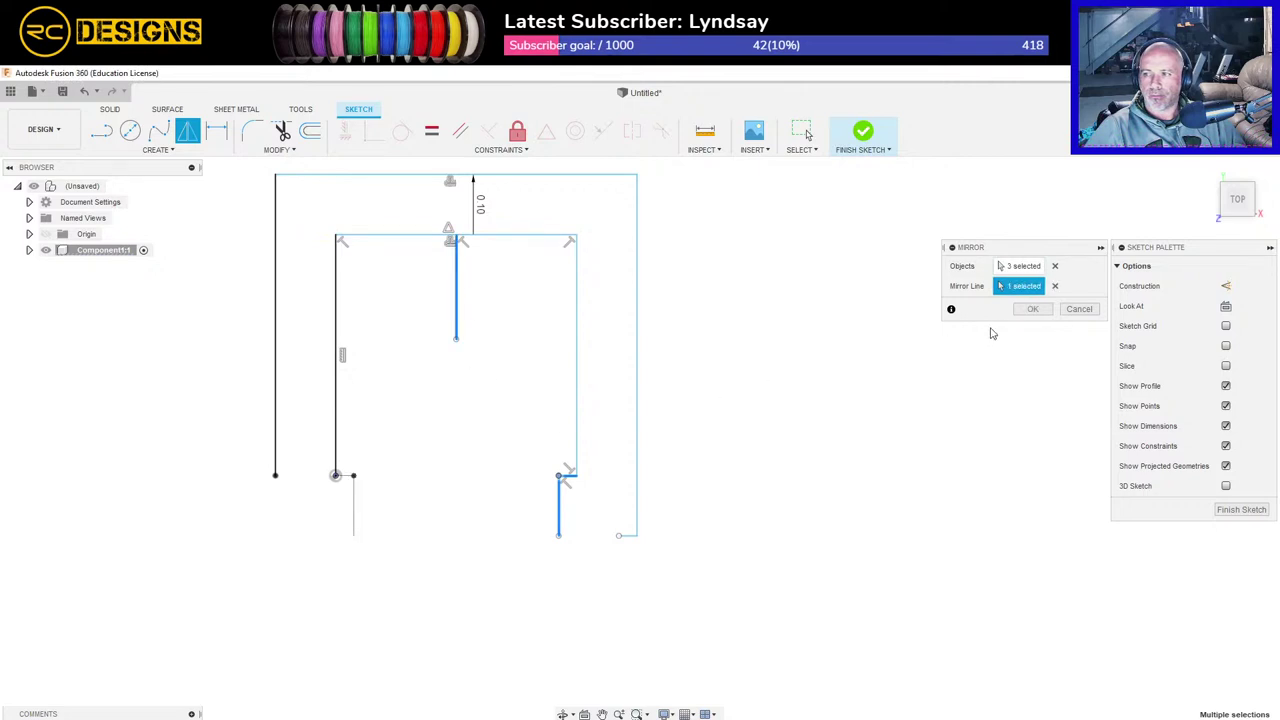
{"action": "left_click", "coordinate": [1031, 309]}
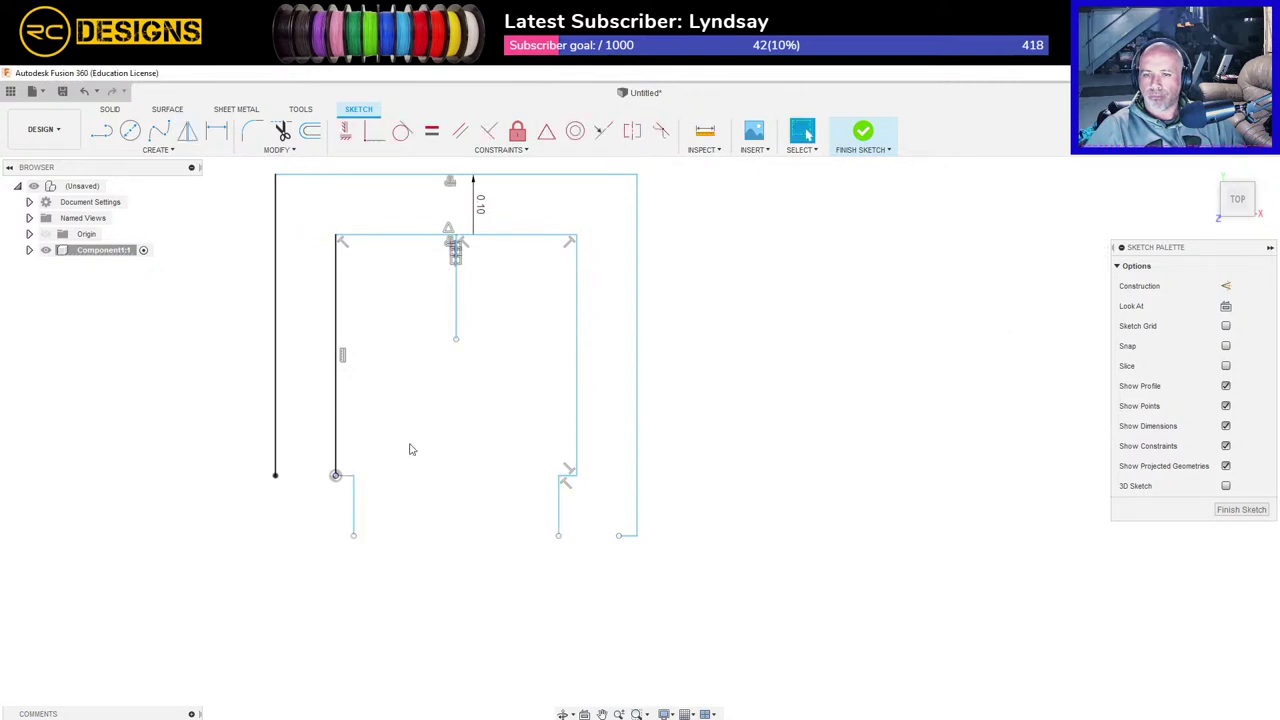
Step: Draw the bottom-left foot line, then extend and trim the bottom gaps to close the outline
{"action": "key", "text": "l"}
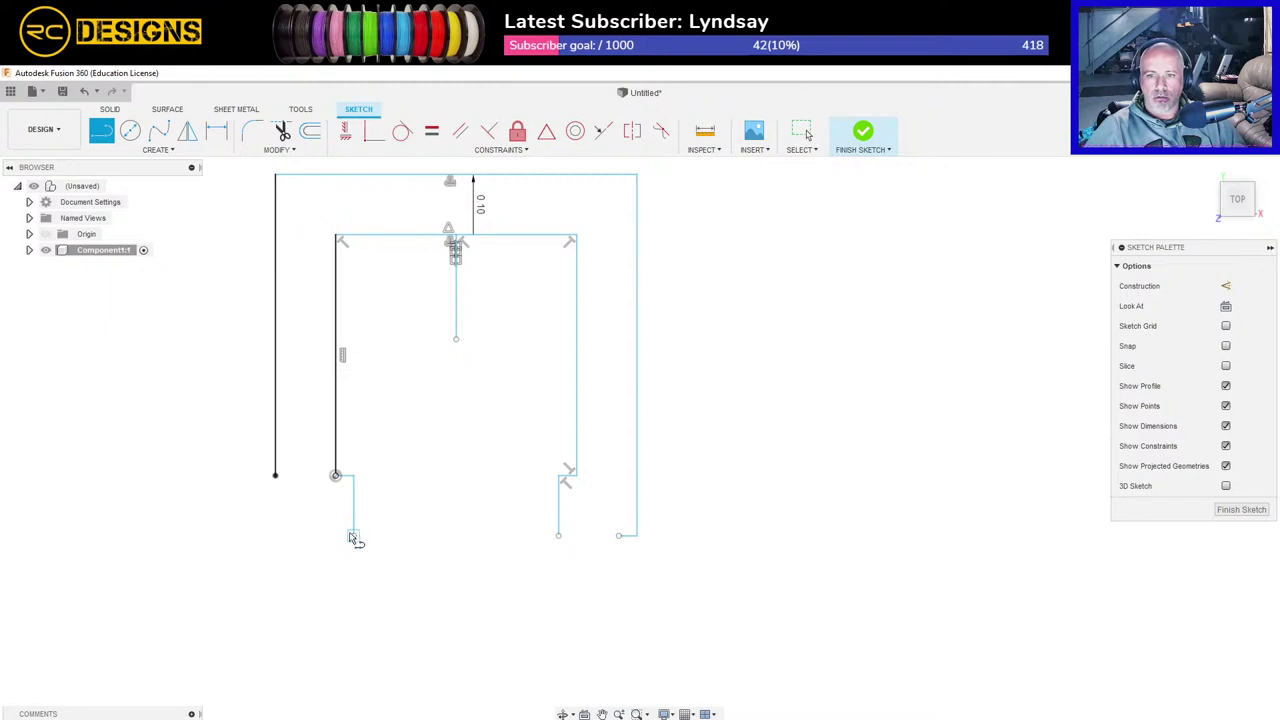
{"action": "left_click", "coordinate": [353, 535]}
{"action": "left_click", "coordinate": [217, 535]}
{"action": "key", "text": "Escape"}
{"action": "left_click", "coordinate": [279, 149]}
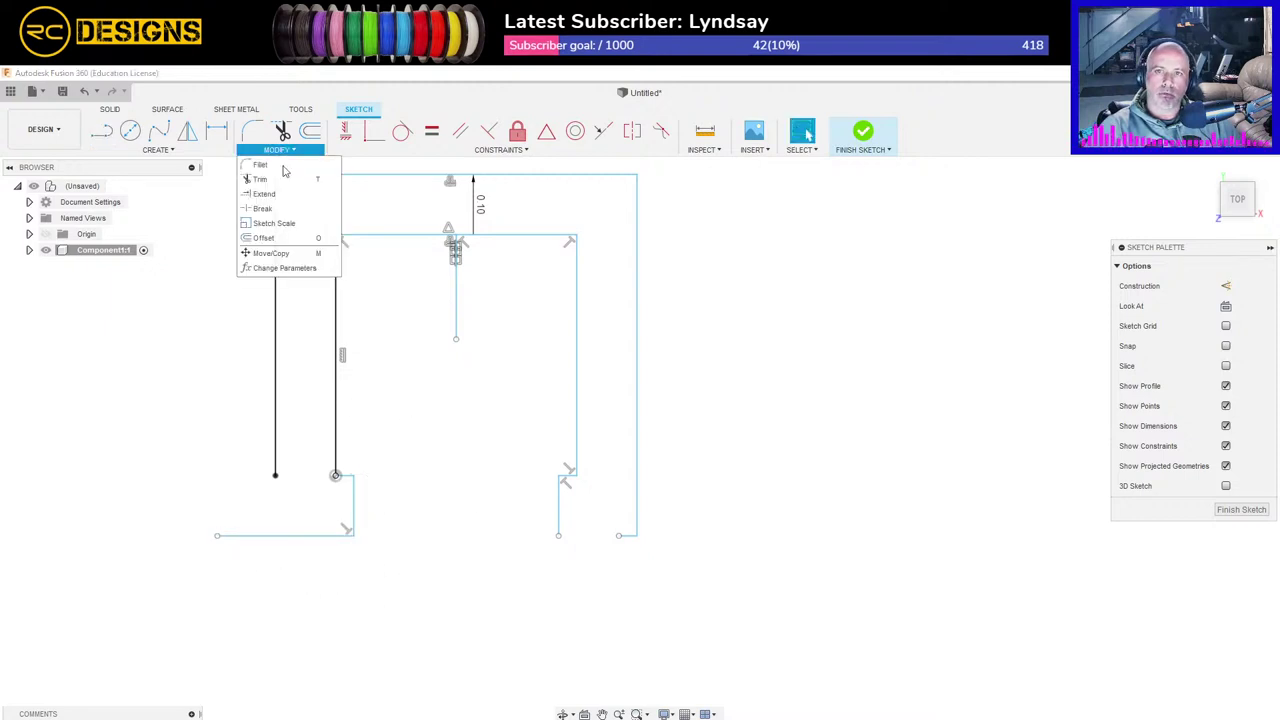
{"action": "left_click", "coordinate": [283, 203]}
{"action": "left_click", "coordinate": [279, 450]}
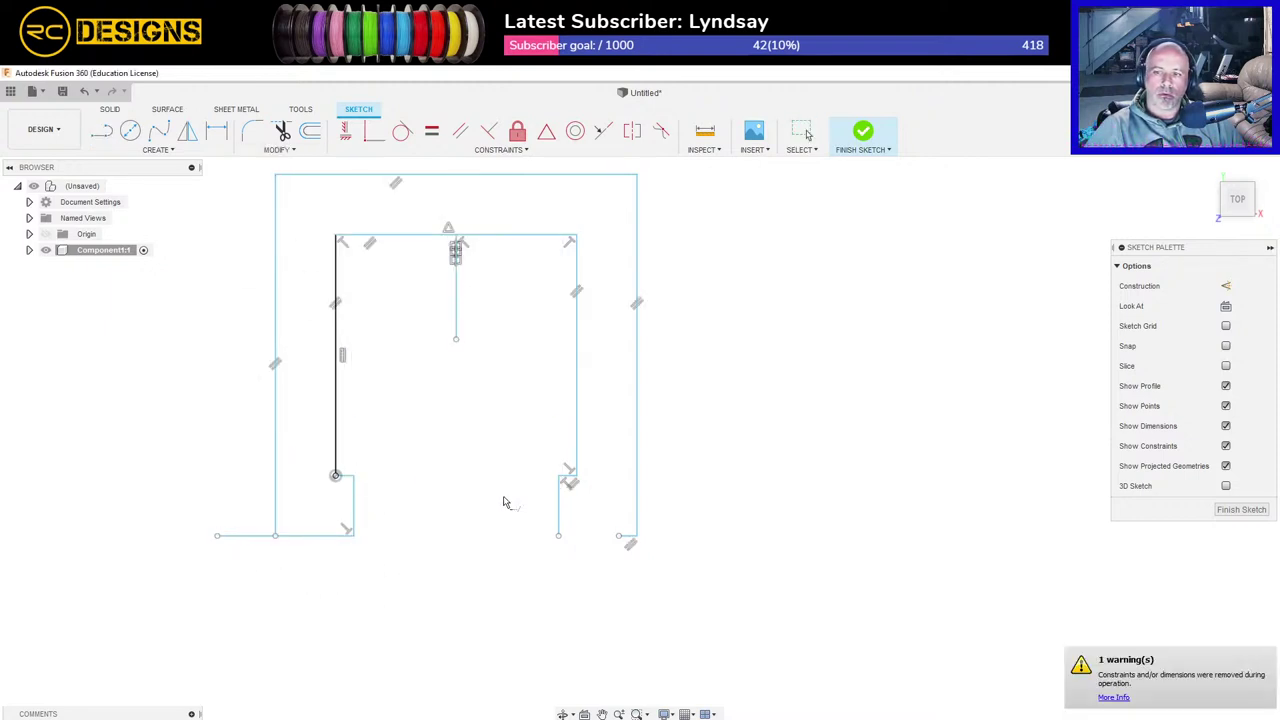
{"action": "left_click", "coordinate": [628, 540]}
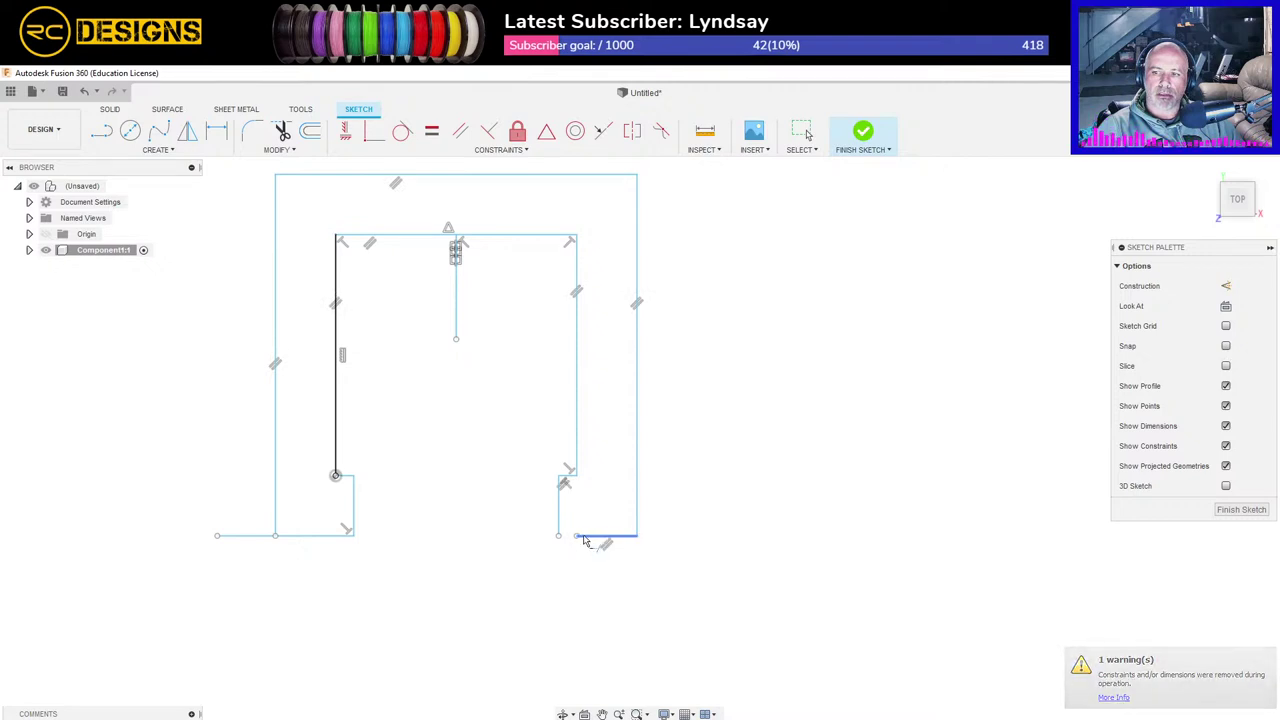
{"action": "left_click", "coordinate": [582, 540]}
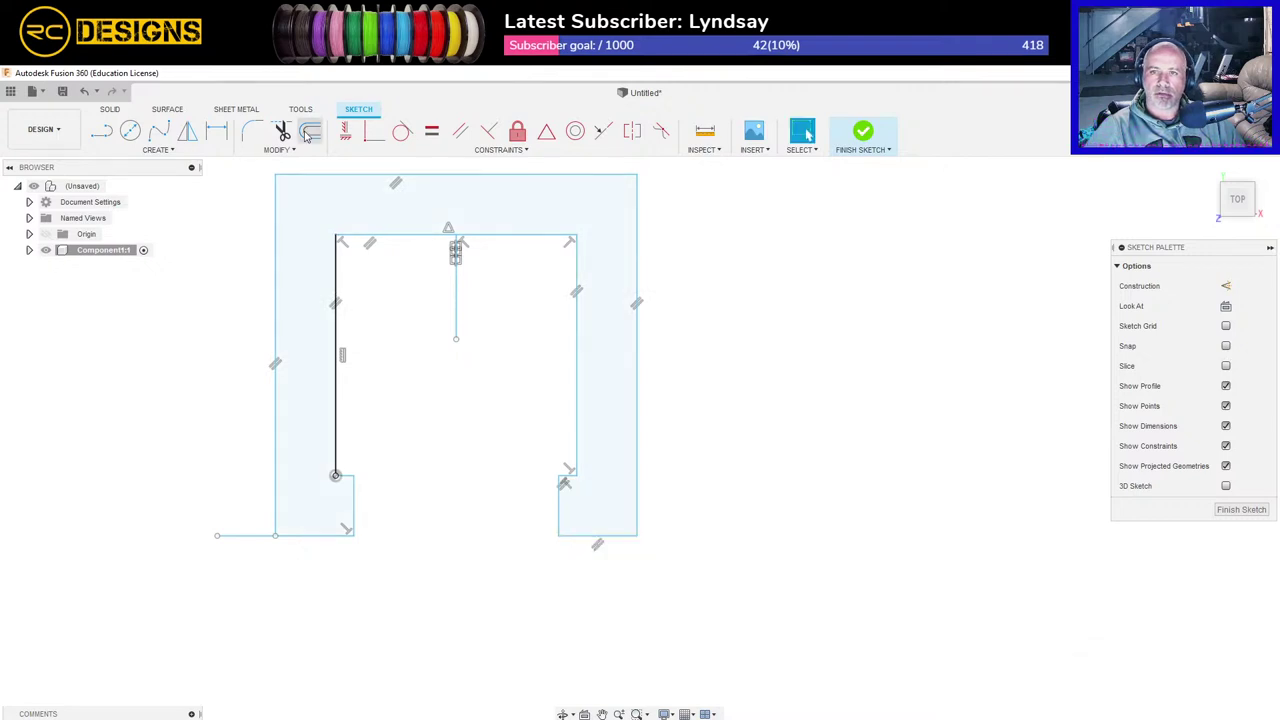
{"action": "key", "text": "t"}
{"action": "left_click", "coordinate": [249, 540]}
{"action": "key", "text": "Escape"}
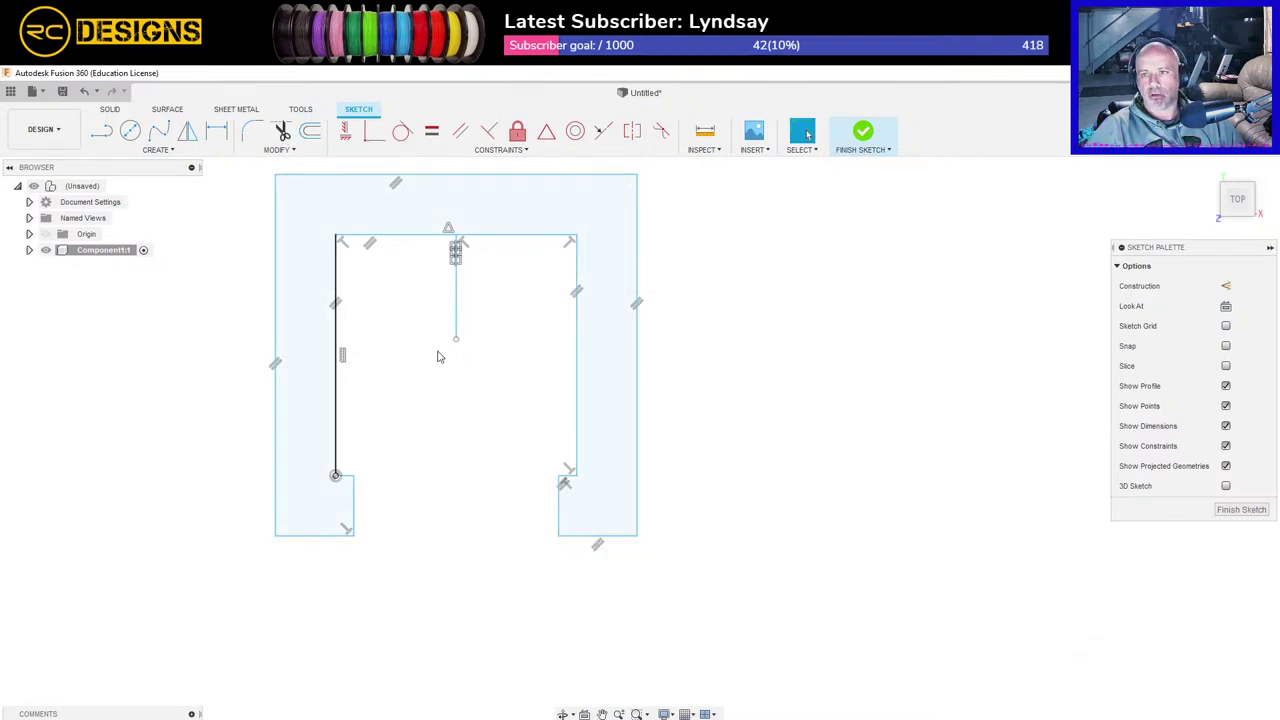
Step: Delete the vertical centre line from the sketch
{"action": "middle_click_drag", "start_coordinate": [710, 212], "coordinate": [711, 318]}
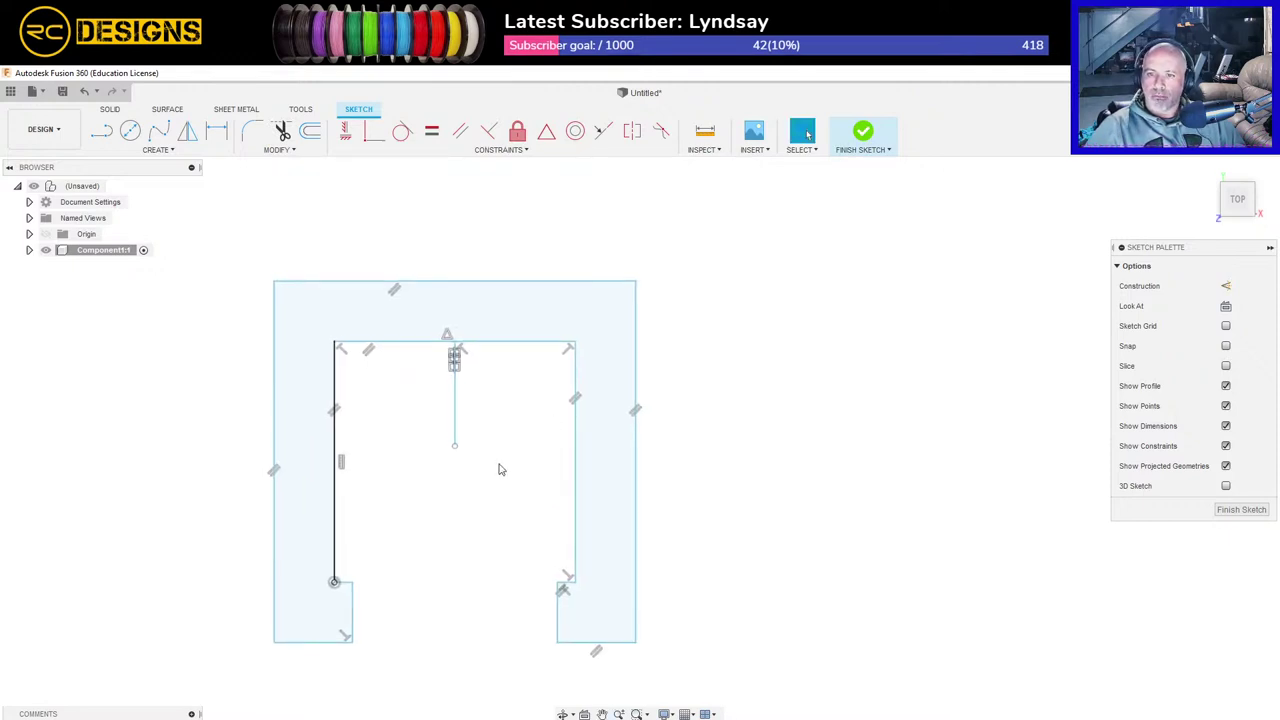
{"action": "left_click_drag", "start_coordinate": [490, 447], "coordinate": [441, 425]}
{"action": "key", "text": "Delete"}
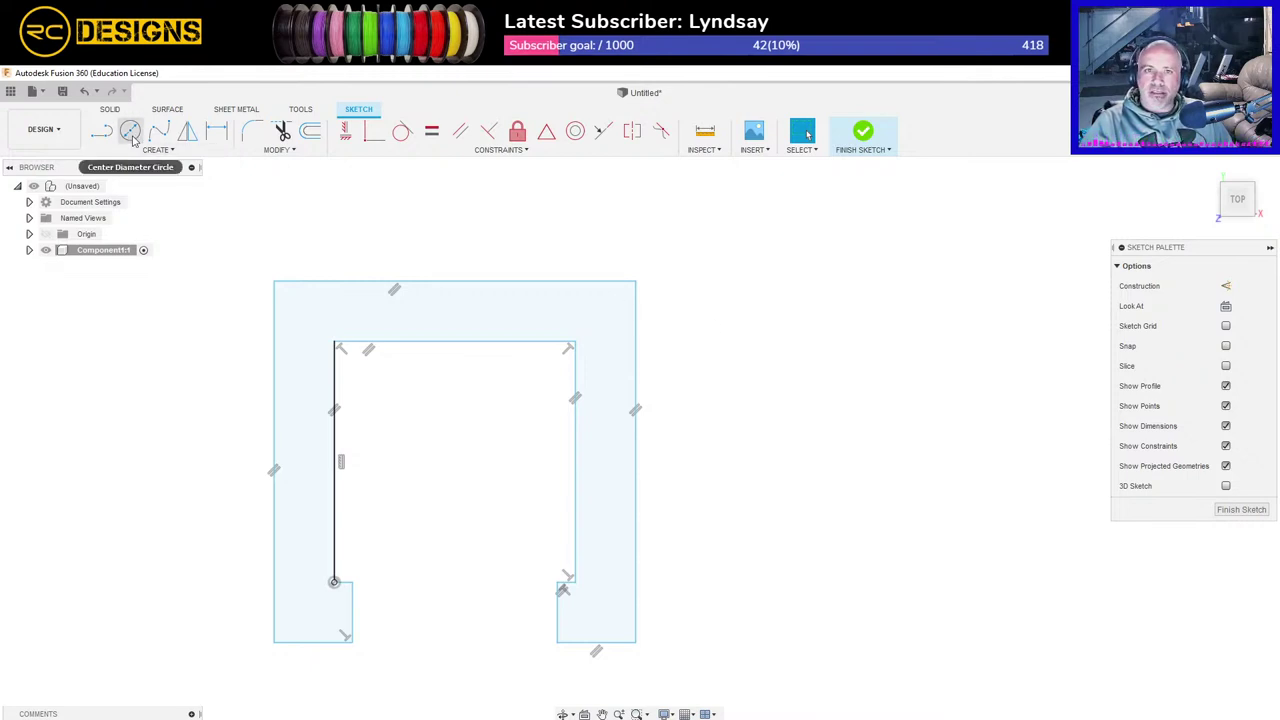
Step: Draw a two-point circle at the top edge midpoint, resize it to 0.146, then delete it
{"action": "left_click", "coordinate": [130, 131]}
{"action": "left_click", "coordinate": [1210, 288]}
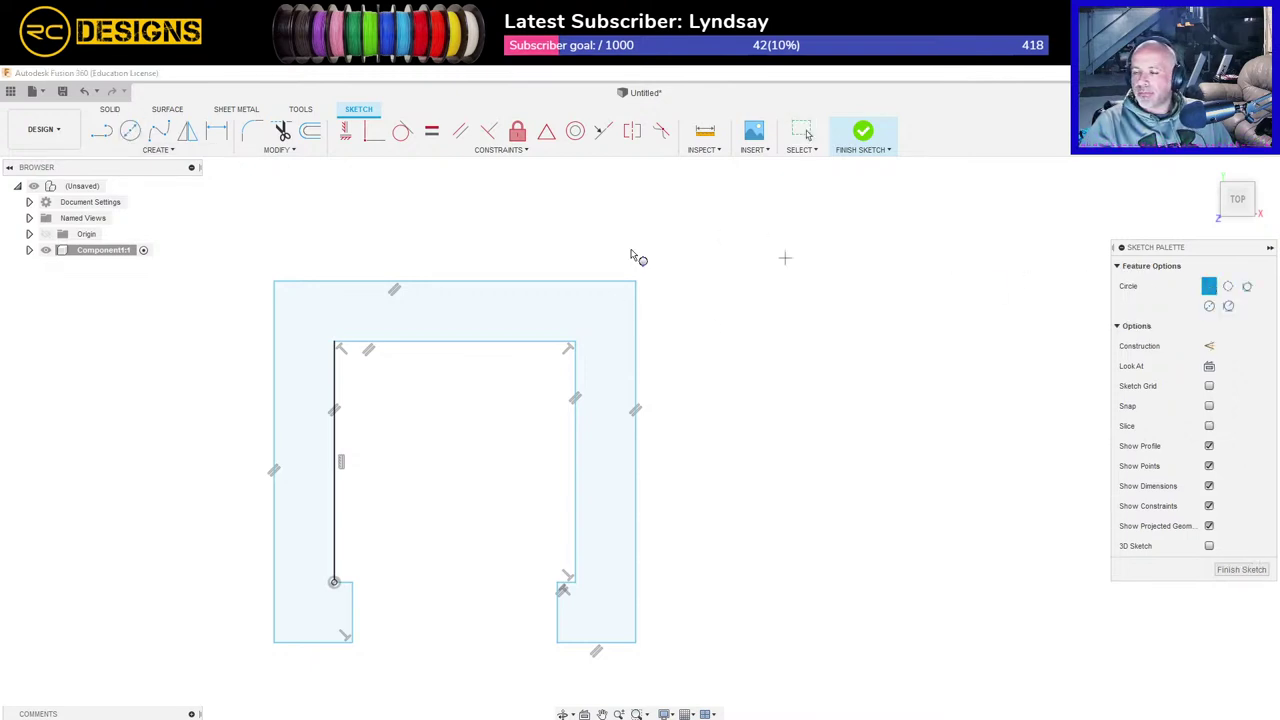
{"action": "left_click", "coordinate": [455, 281]}
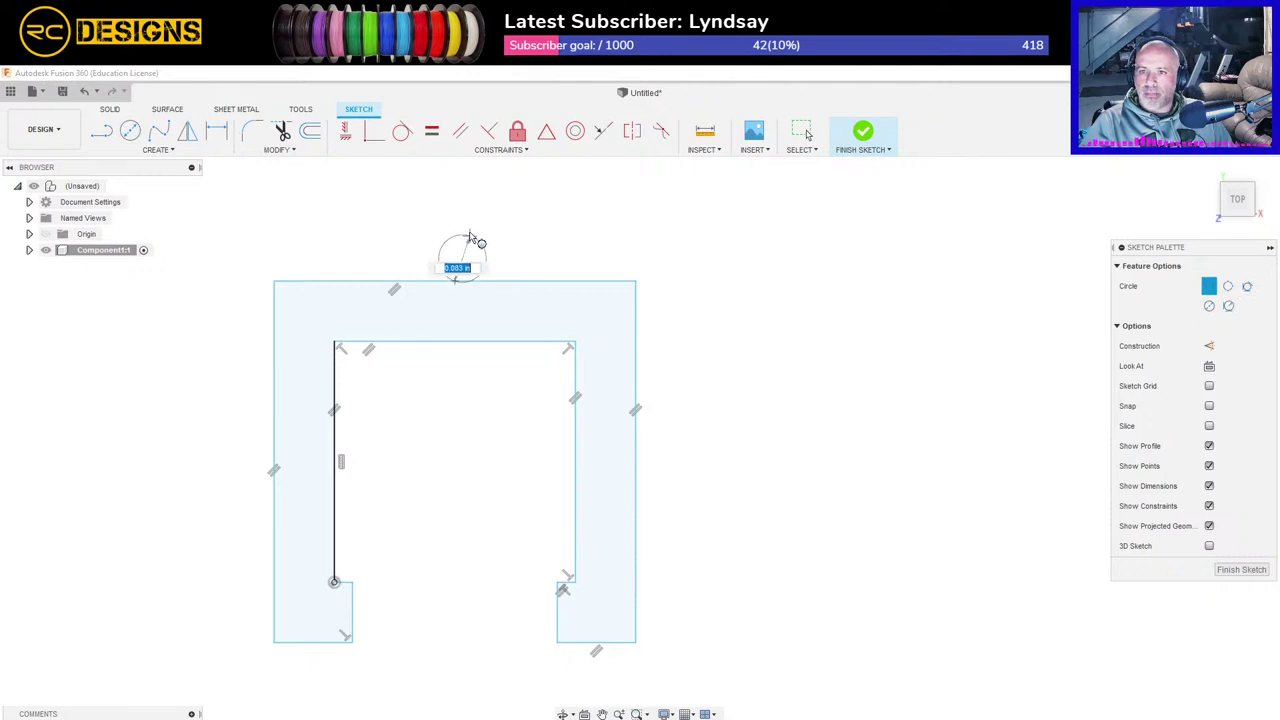
{"action": "type", "text": "146"}
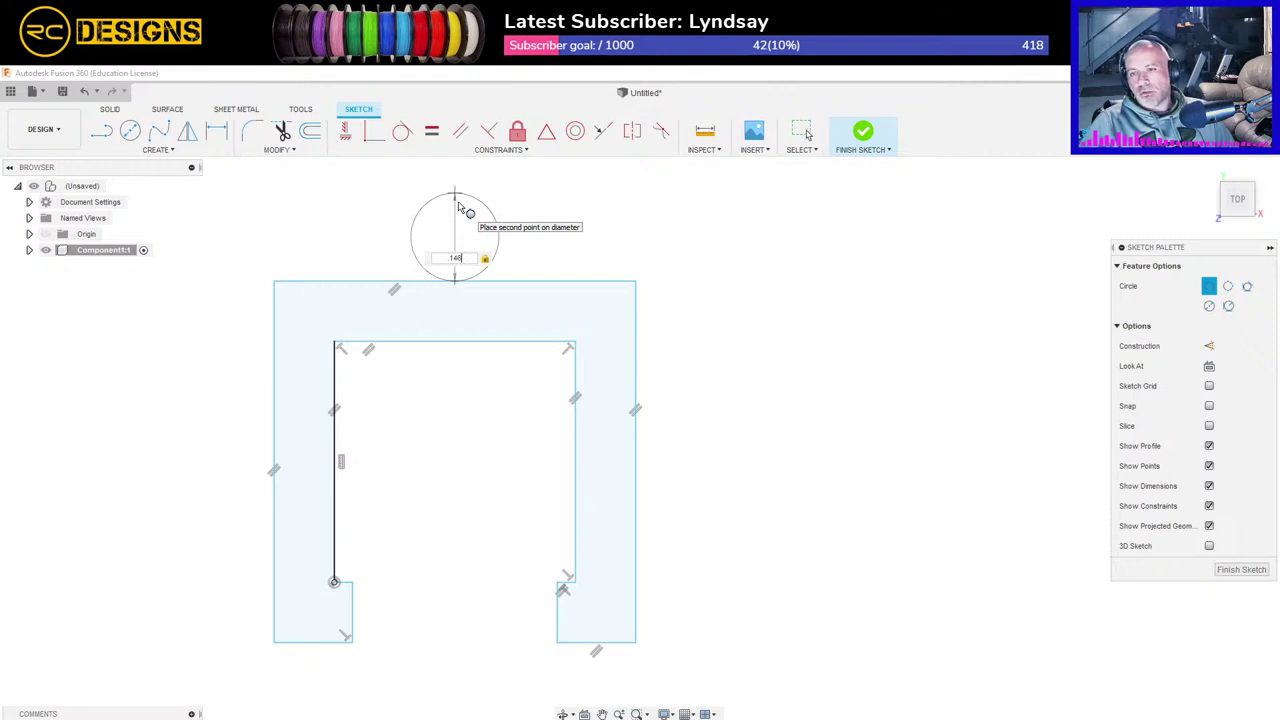
{"action": "key", "text": "BackSpace"}
{"action": "key", "text": "BackSpace"}
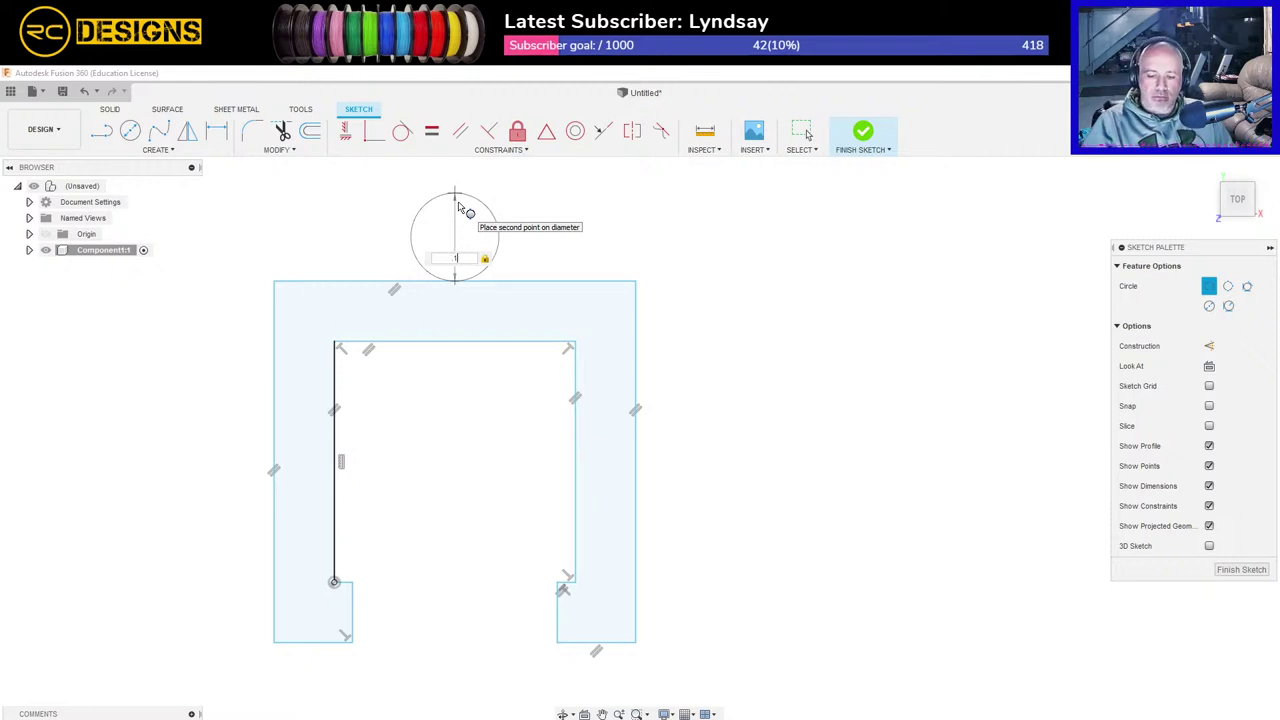
{"action": "type", "text": "50"}
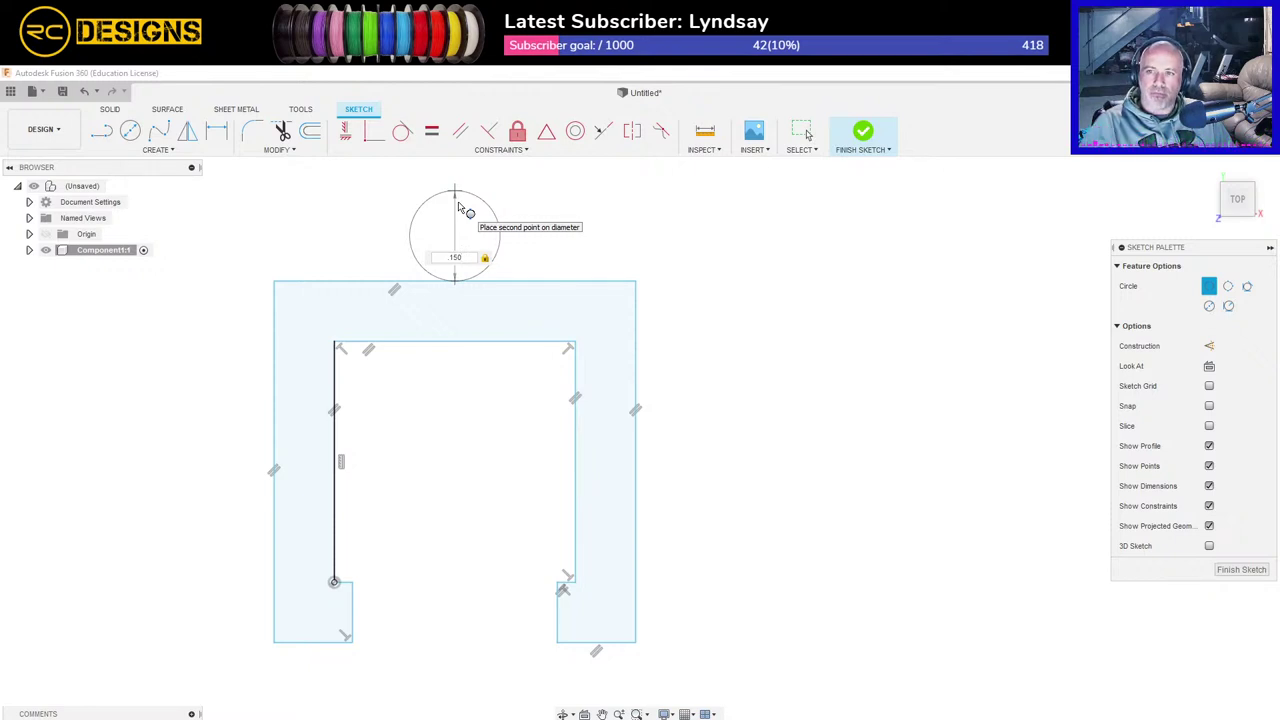
{"action": "key", "text": "Return"}
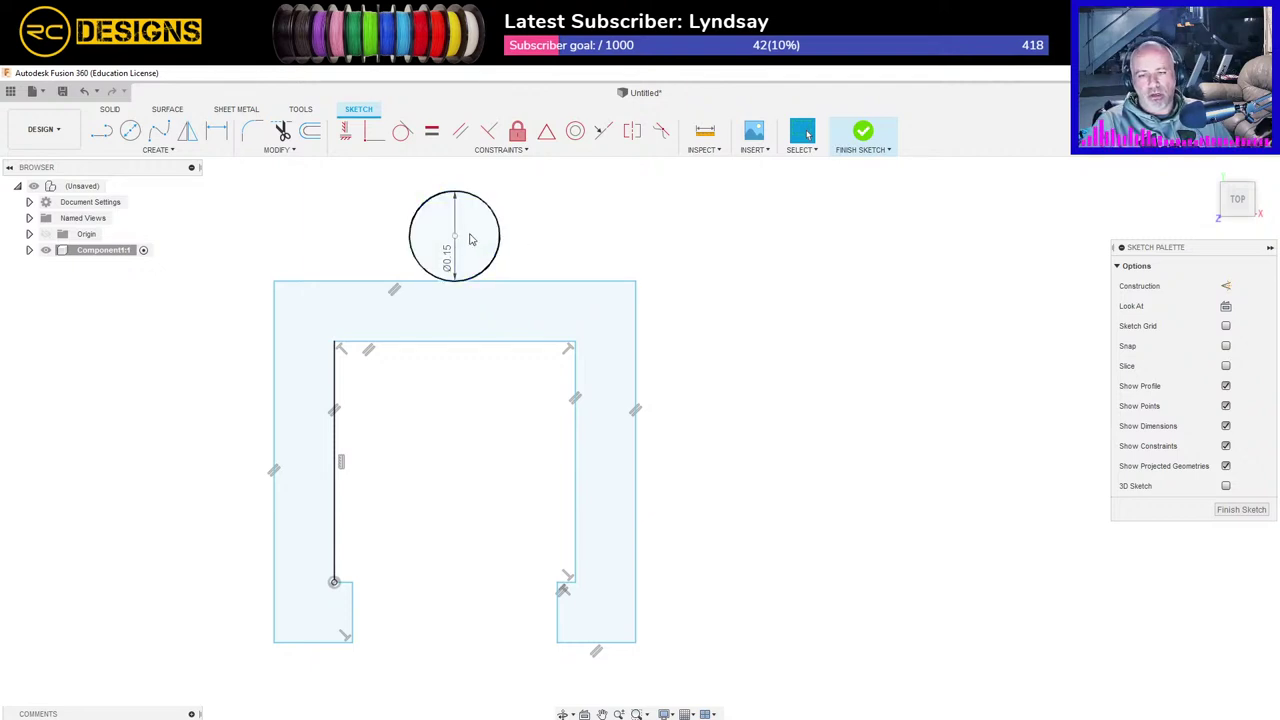
{"action": "double_click", "coordinate": [448, 252]}
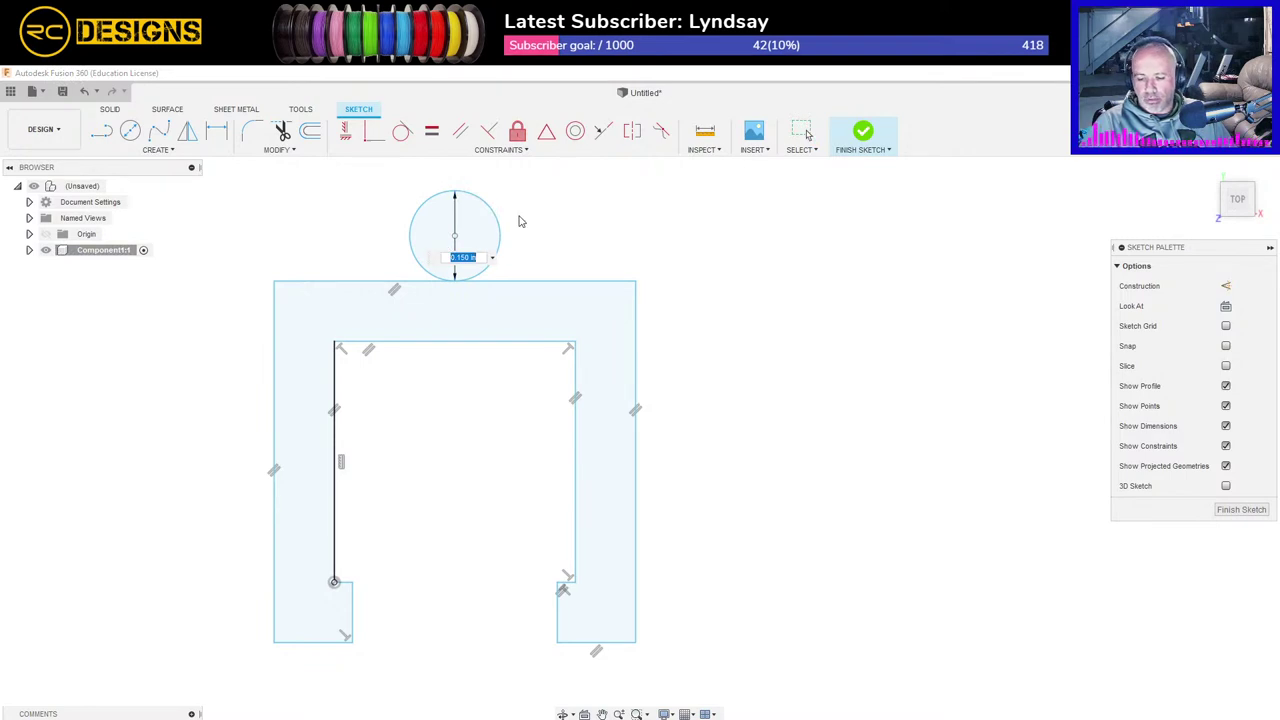
{"action": "type", "text": ".146"}
{"action": "key", "text": "Return"}
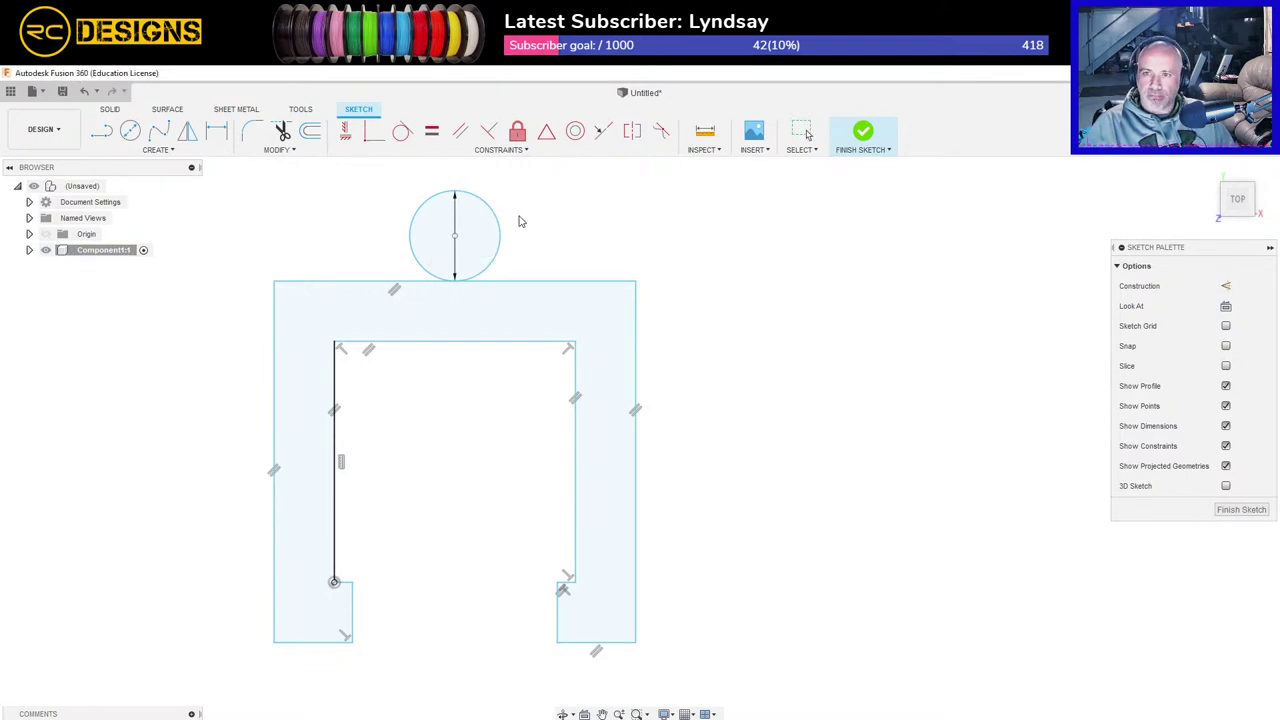
{"action": "left_click", "coordinate": [440, 256]}
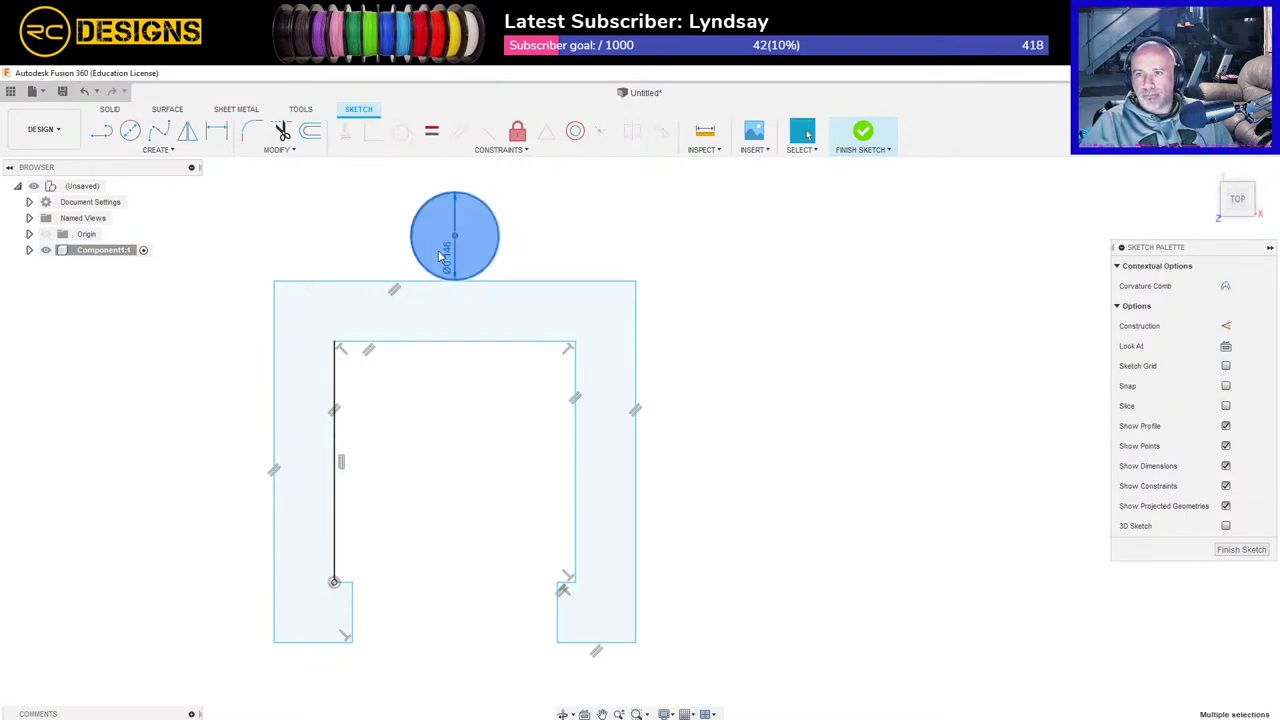
{"action": "key", "text": "Delete"}
Step: Redraw a two-point circle from the top edge midpoint with a 146 diameter entry
{"action": "key", "text": "c"}
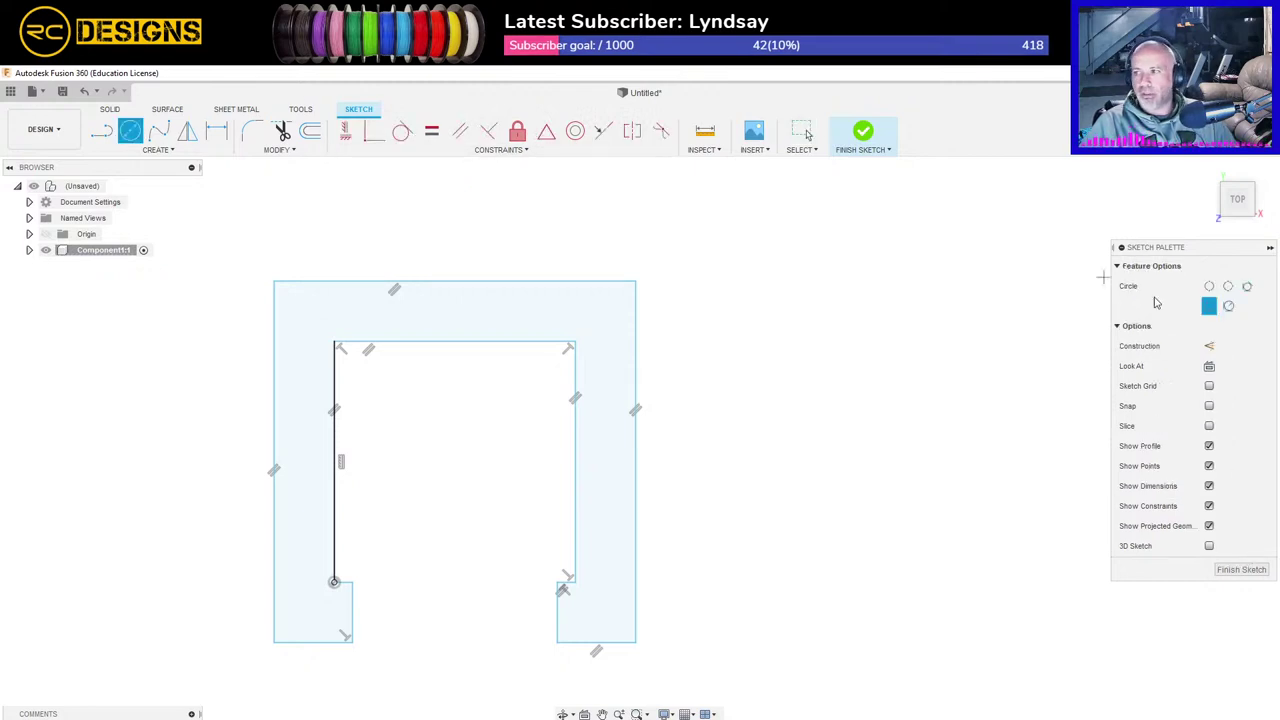
{"action": "left_click", "coordinate": [1209, 287]}
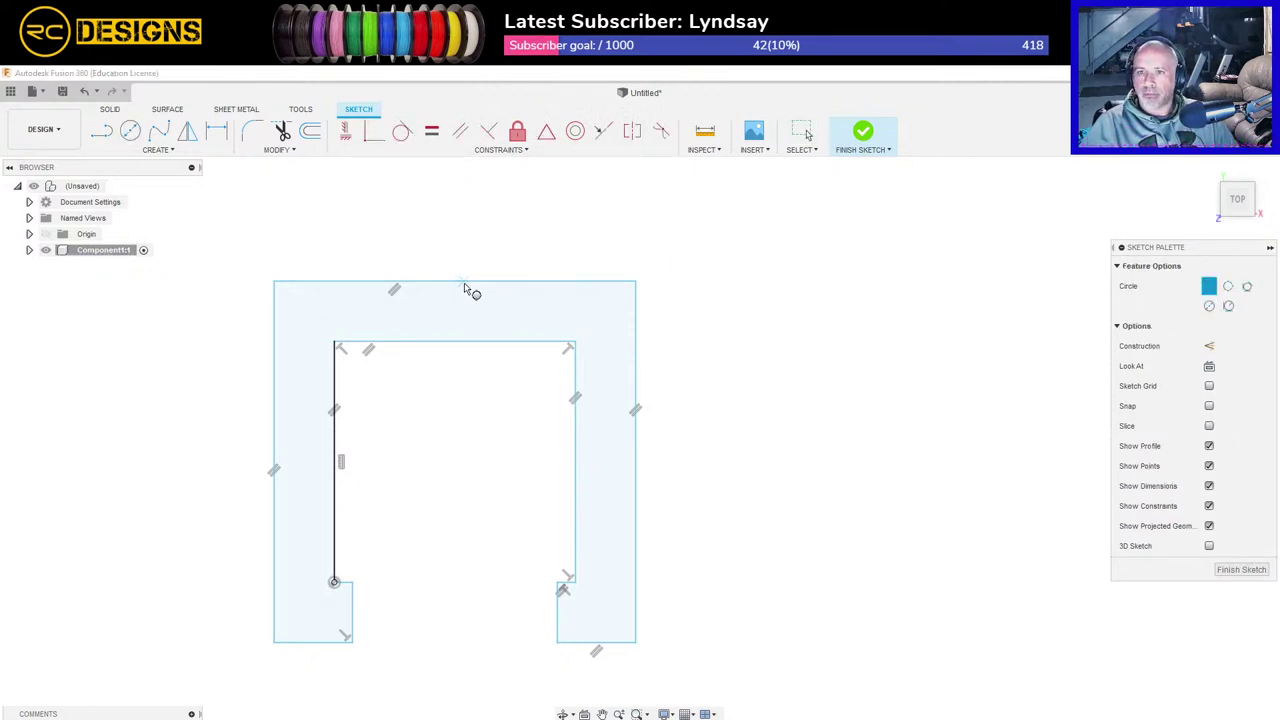
{"action": "left_click", "coordinate": [455, 281]}
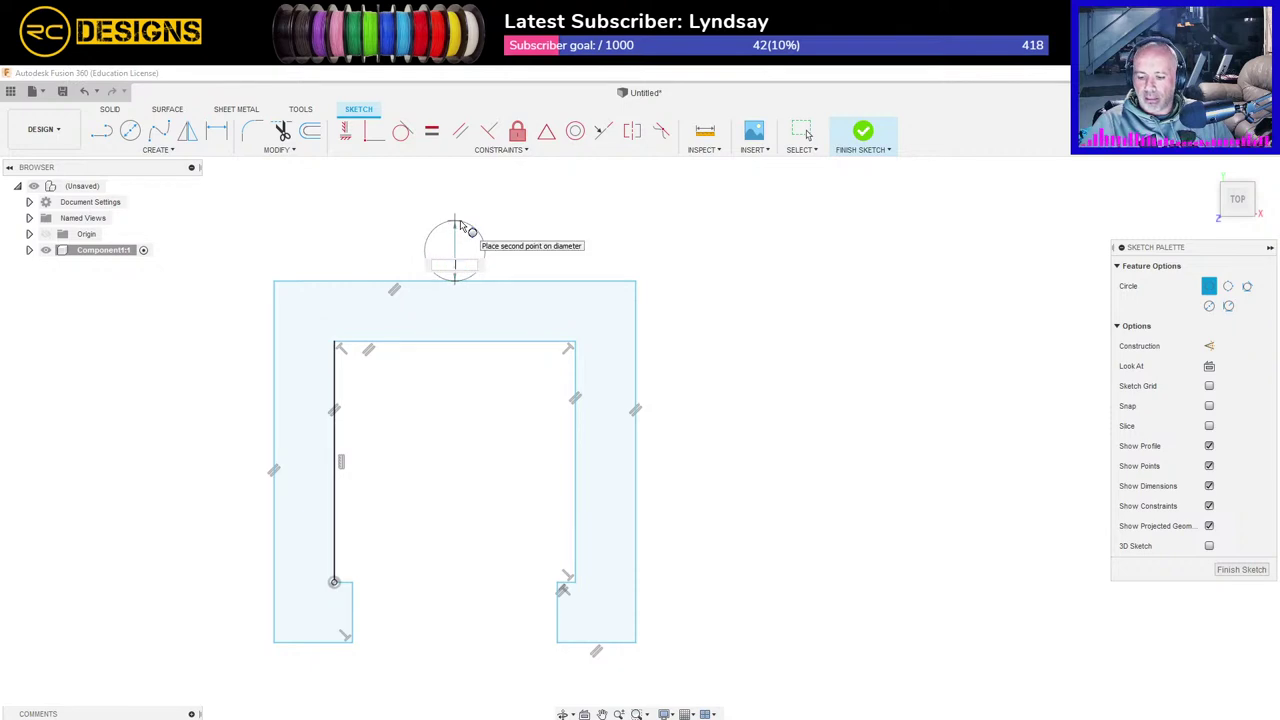
{"action": "type", "text": "146"}
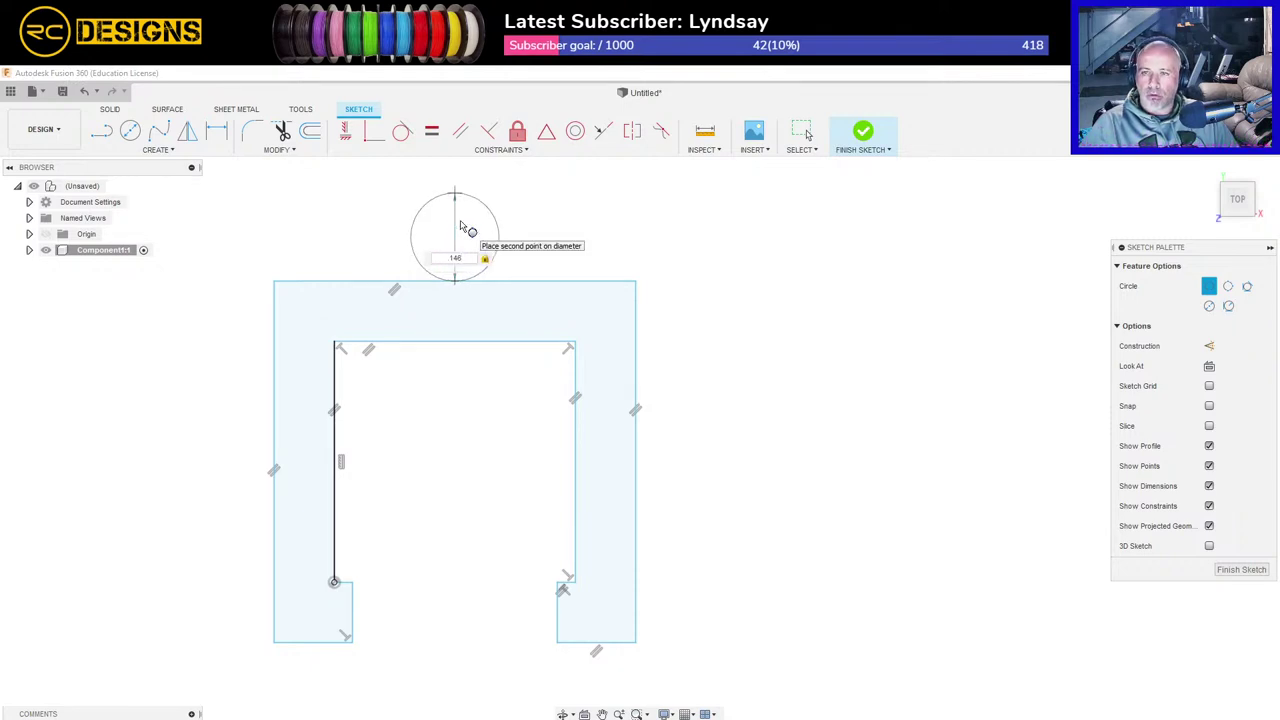
{"action": "key", "text": "Return"}
{"action": "key", "text": "Escape"}
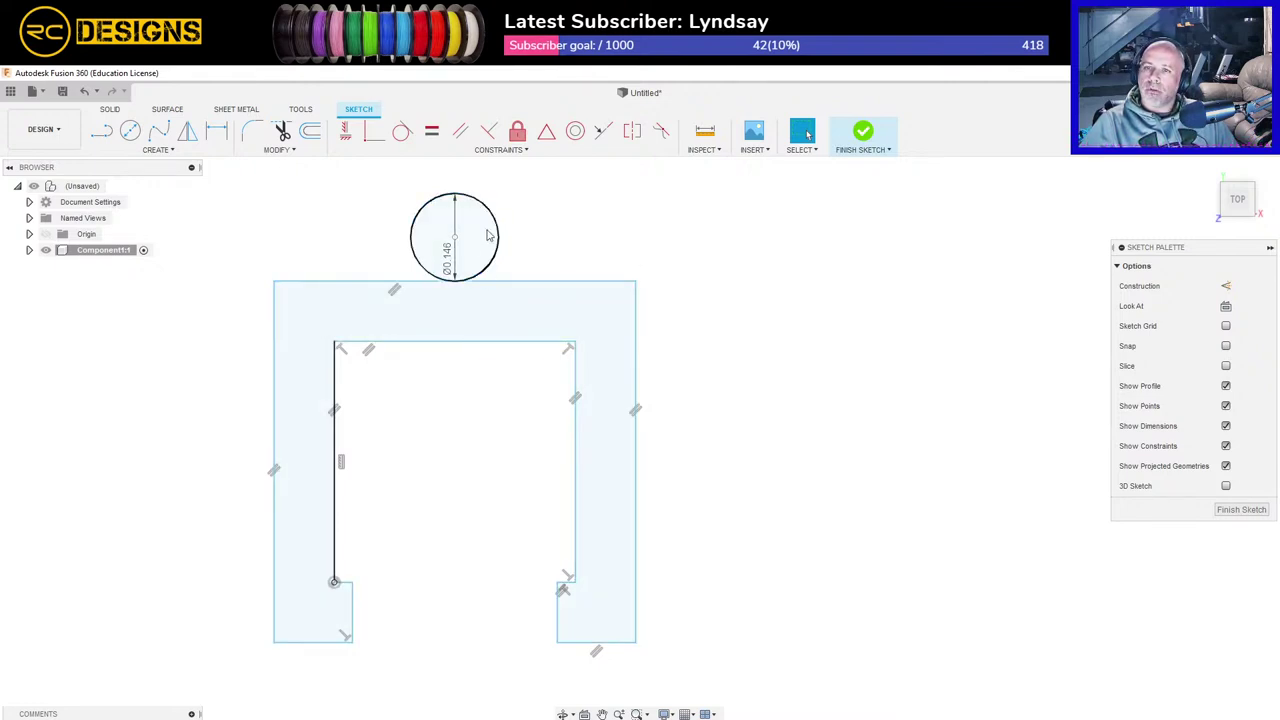
Step: Offset the 0.146 circle 0.05 outward into a concentric ring
{"action": "left_click", "coordinate": [310, 131]}
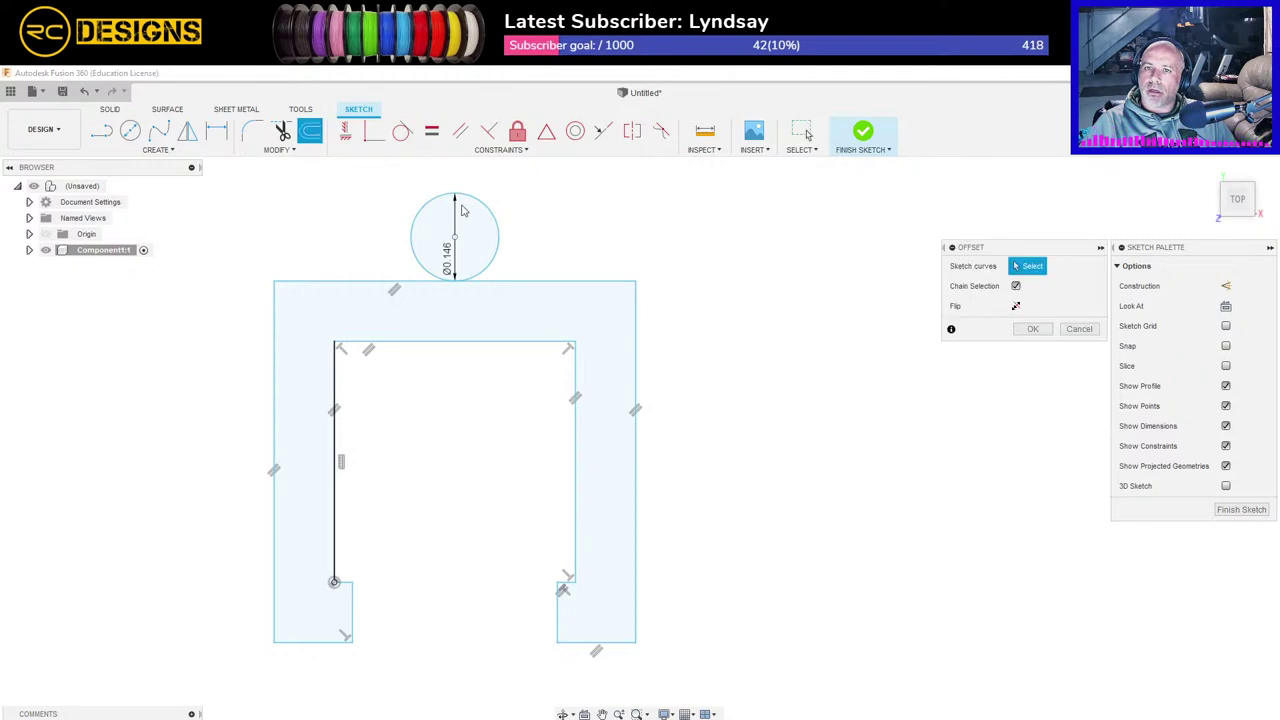
{"action": "left_click", "coordinate": [498, 234]}
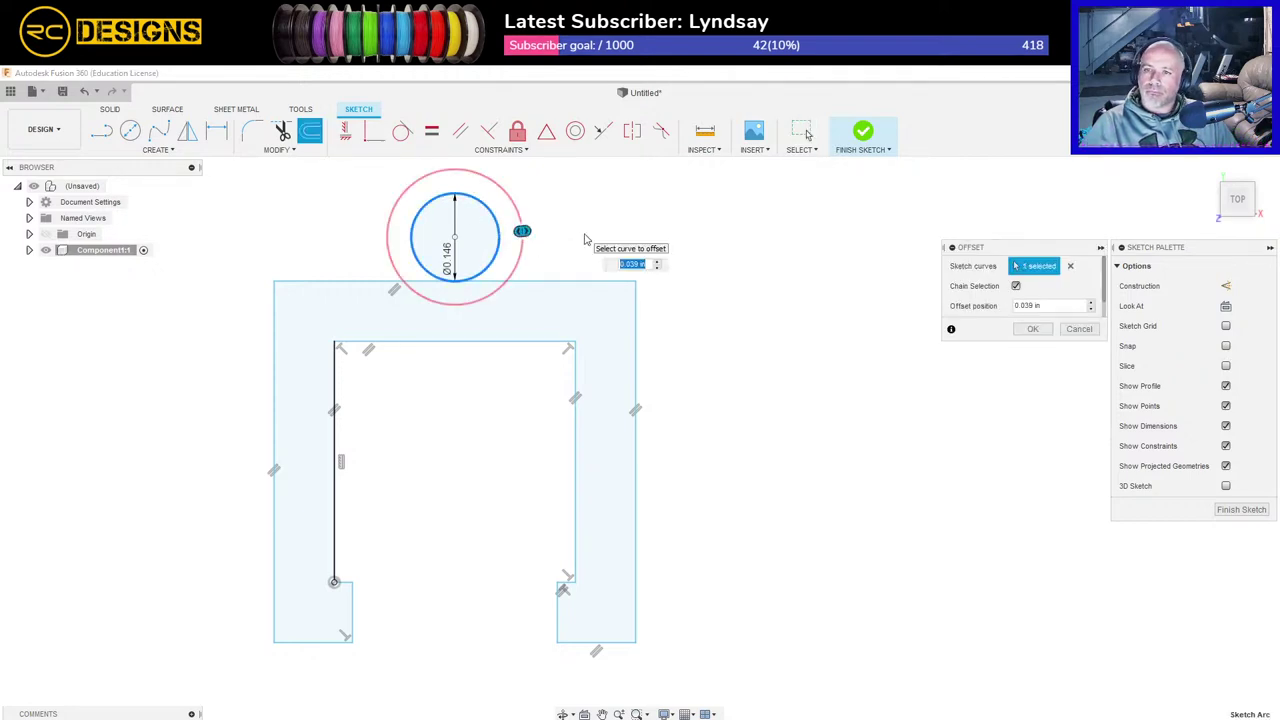
{"action": "type", "text": "0.05"}
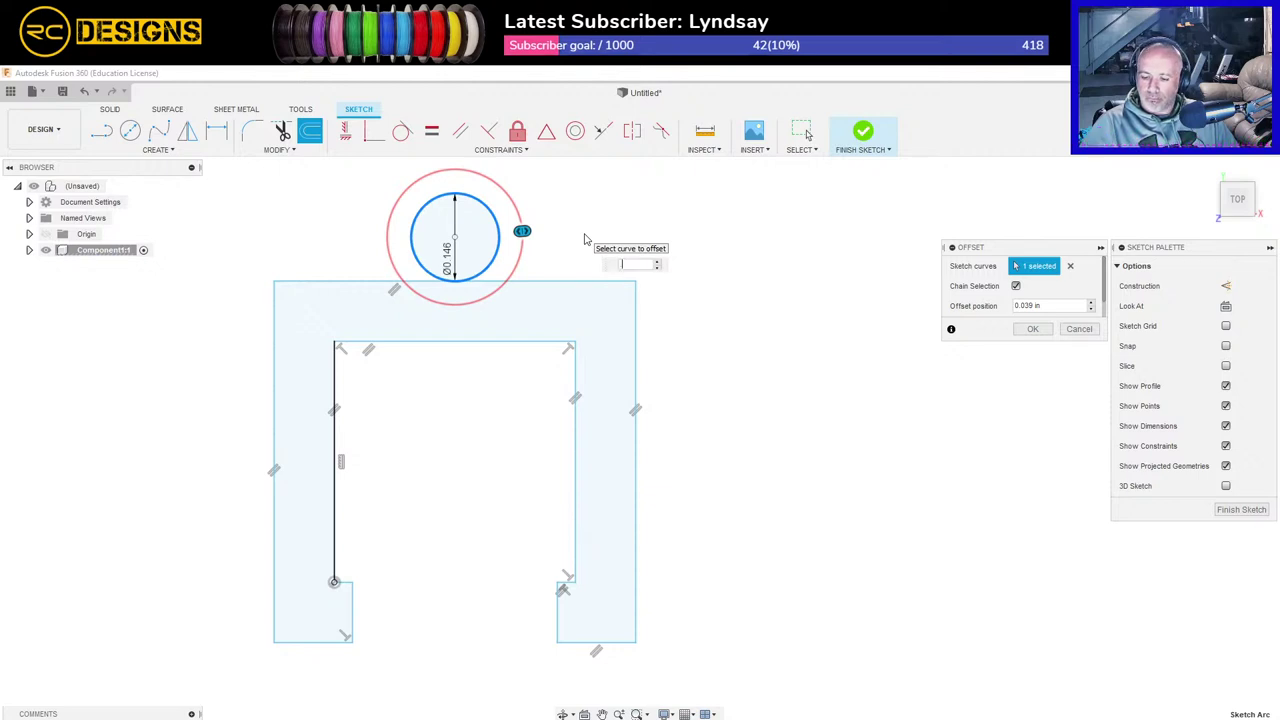
{"action": "key", "text": "Return"}
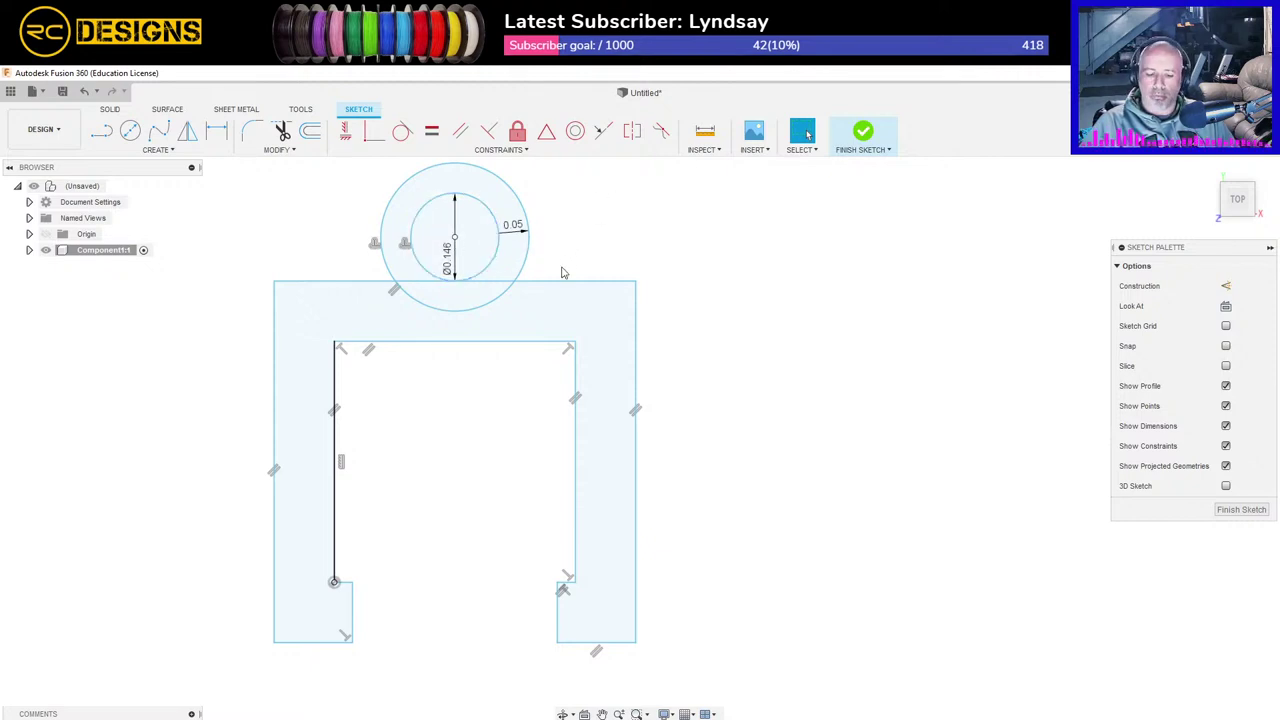
Step: Draw an angled guide line from the circle centre and a vertical construction centre line
{"action": "key", "text": "l"}
{"action": "left_click", "coordinate": [454, 238]}
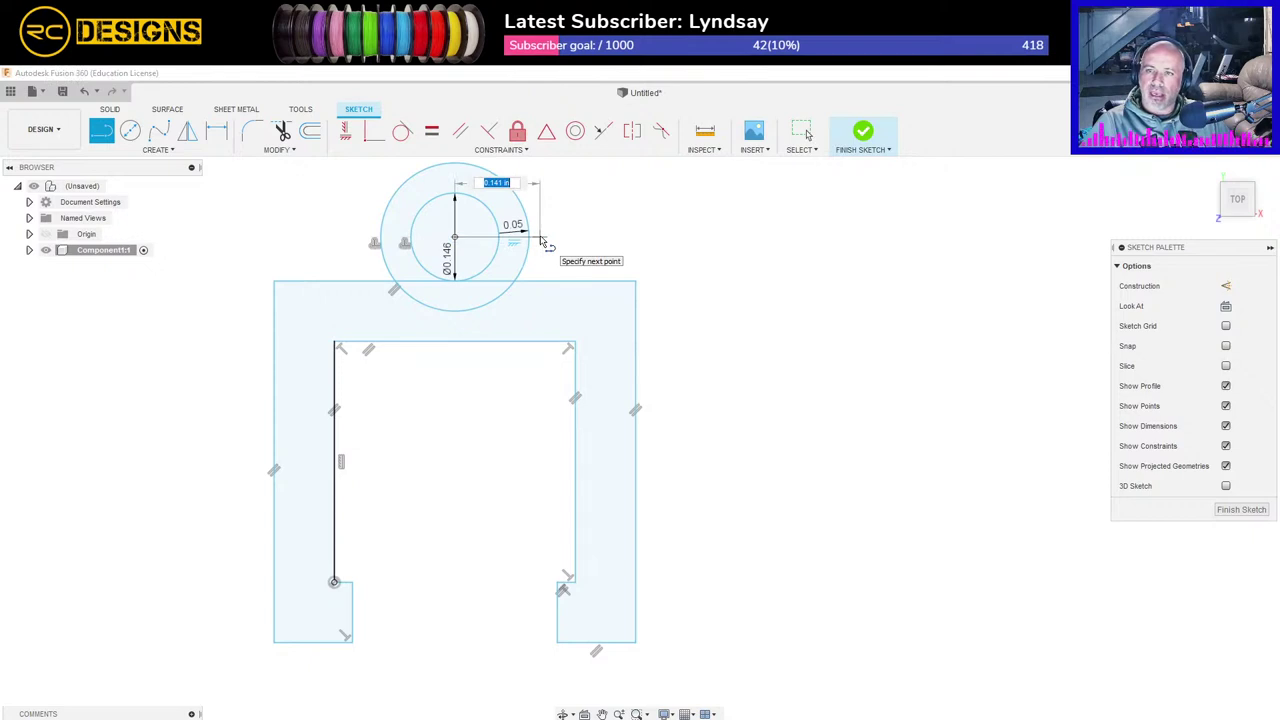
{"action": "left_click", "coordinate": [545, 178]}
{"action": "key", "text": "Escape"}
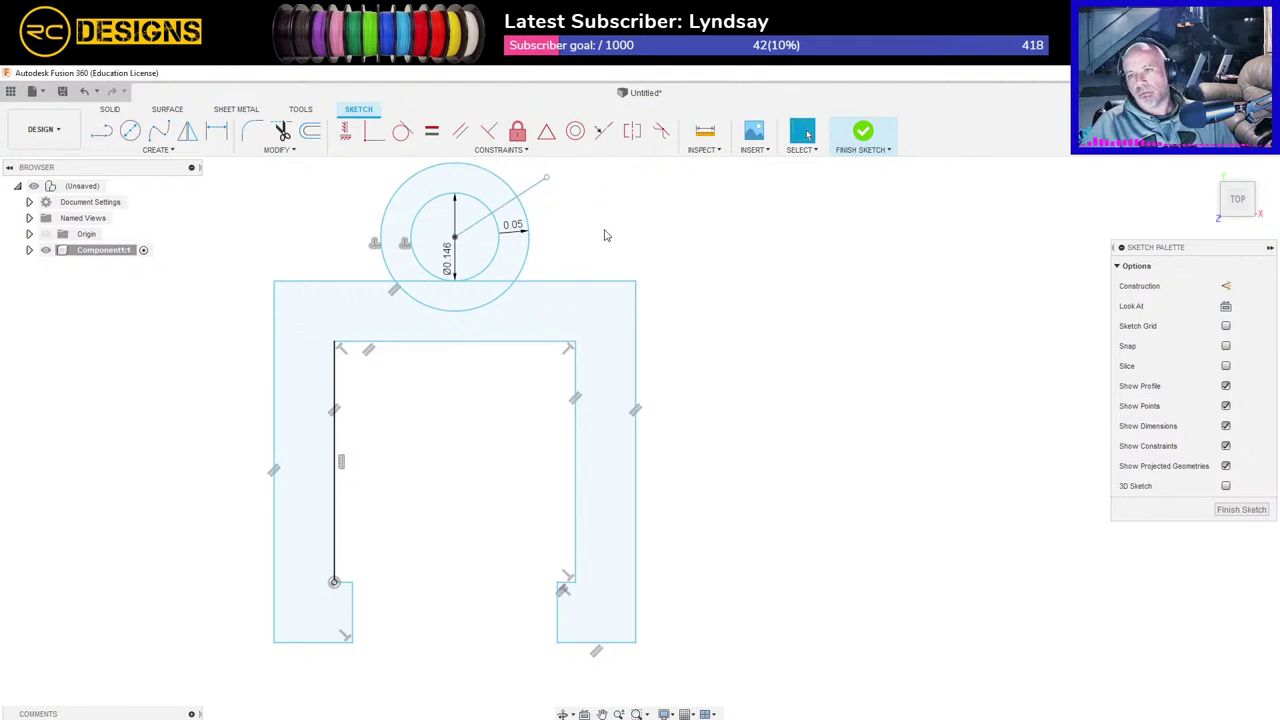
{"action": "key", "text": "l"}
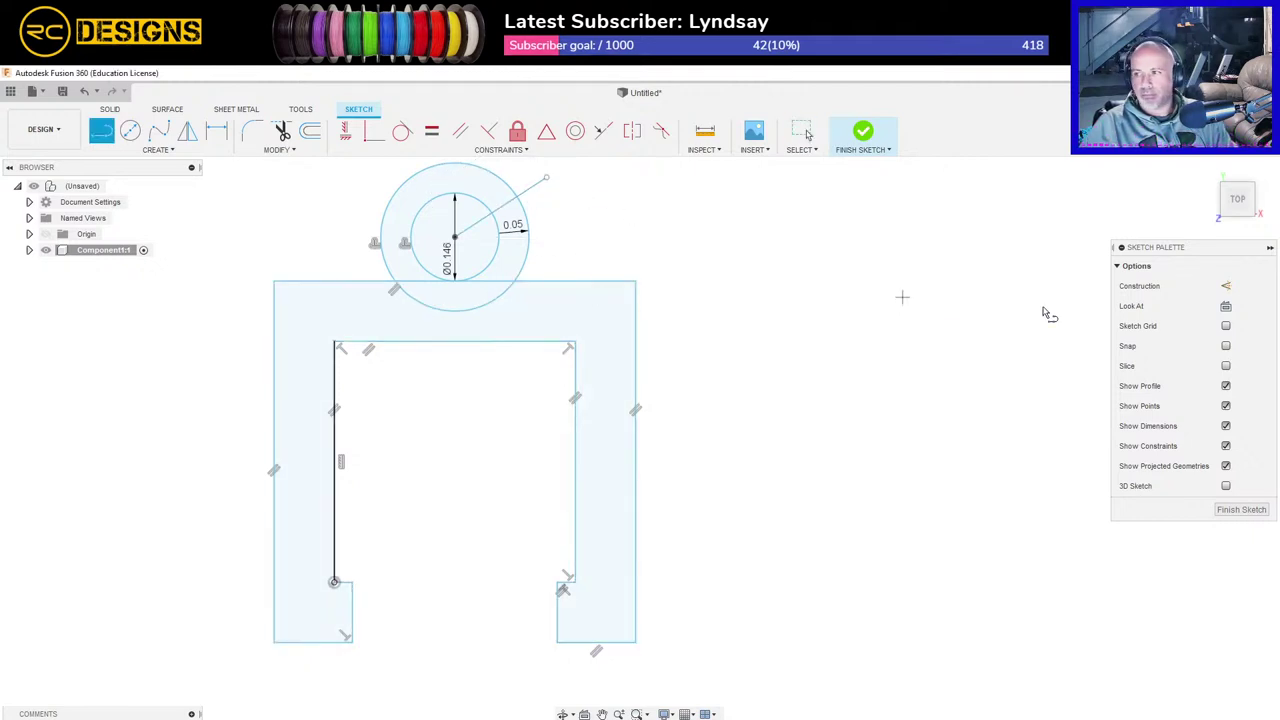
{"action": "left_click", "coordinate": [1226, 288]}
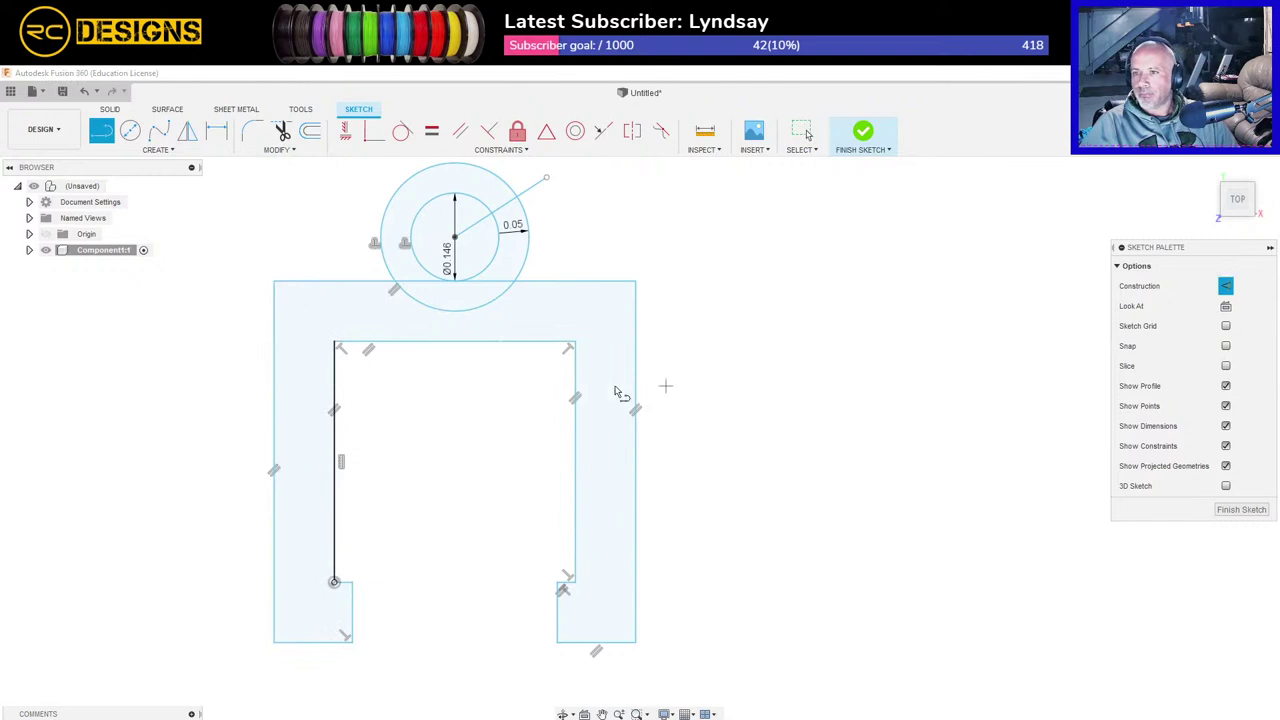
{"action": "left_click", "coordinate": [455, 343]}
{"action": "left_click", "coordinate": [455, 416]}
{"action": "key", "text": "Escape"}
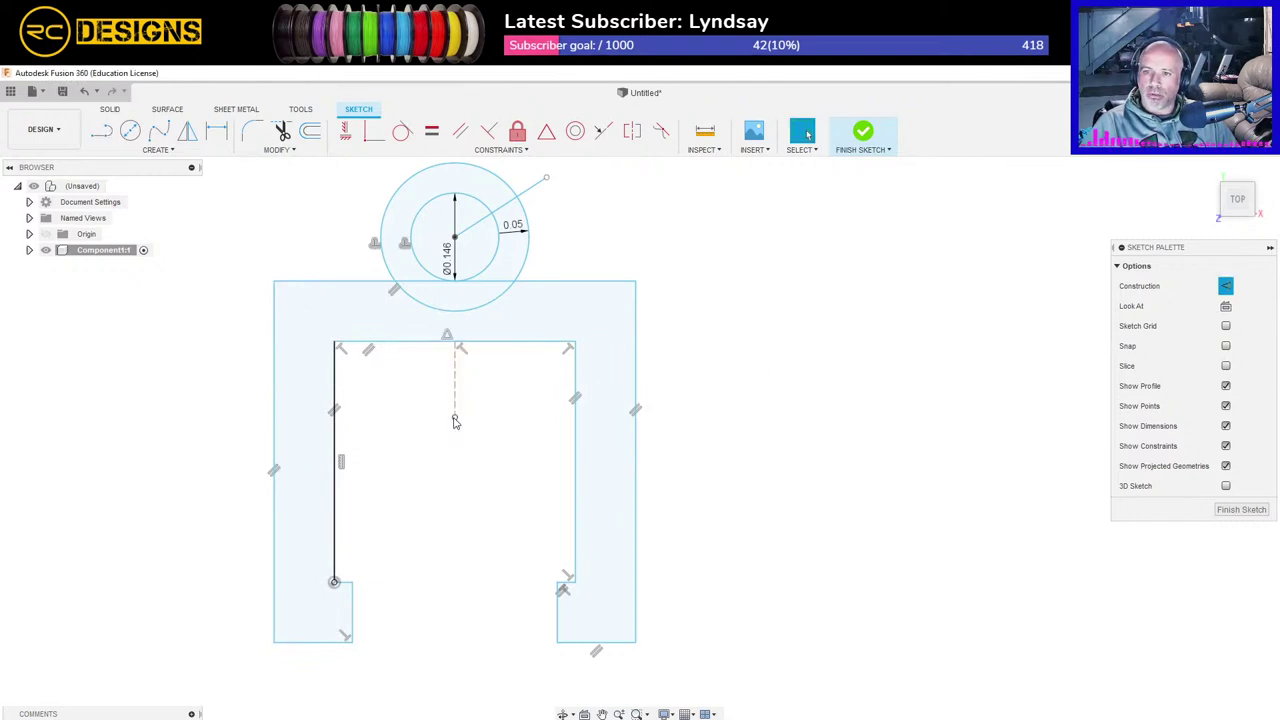
Step: Mirror the angled guide line across the dashed centre line
{"action": "left_click", "coordinate": [192, 135]}
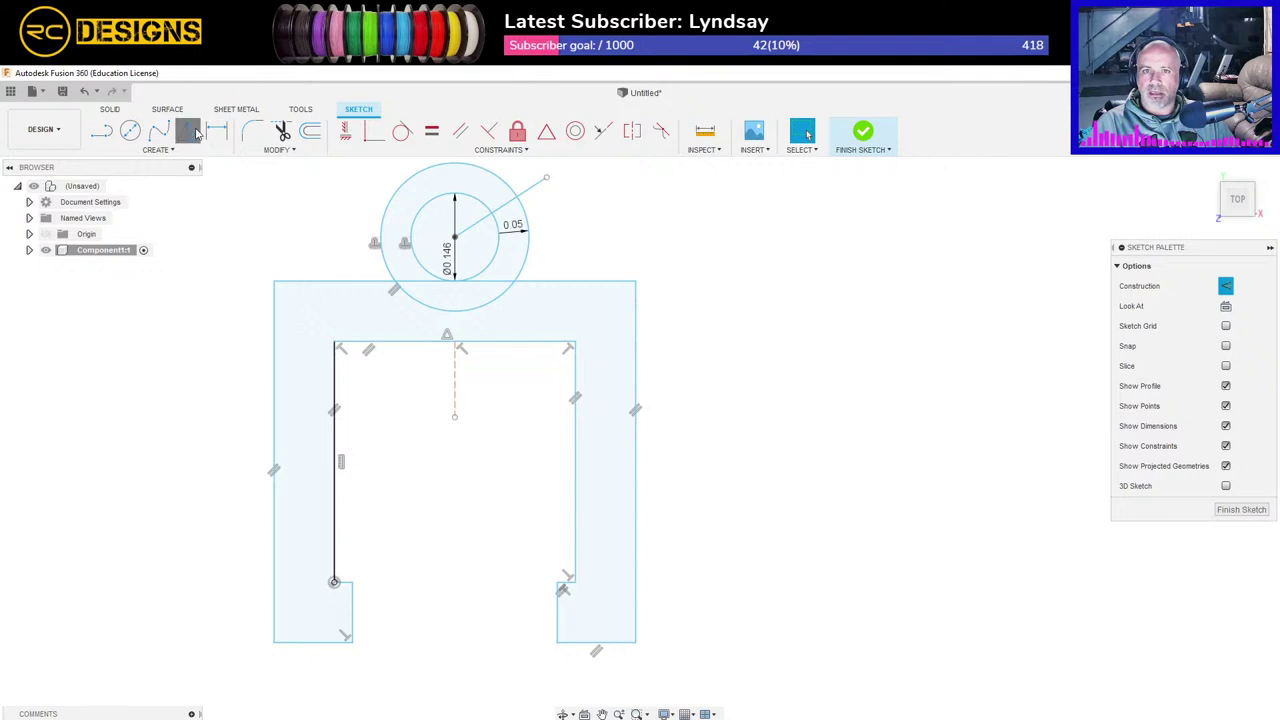
{"action": "left_click", "coordinate": [510, 203]}
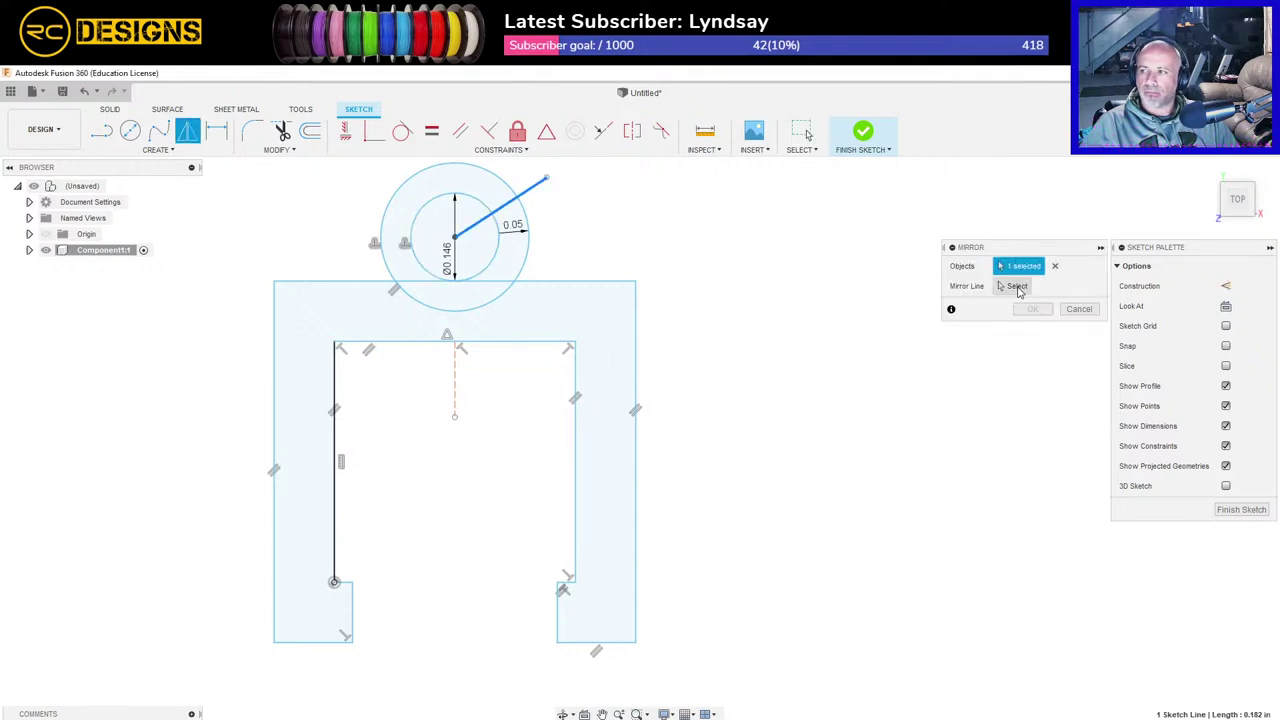
{"action": "left_click", "coordinate": [1010, 286]}
{"action": "left_click", "coordinate": [455, 372]}
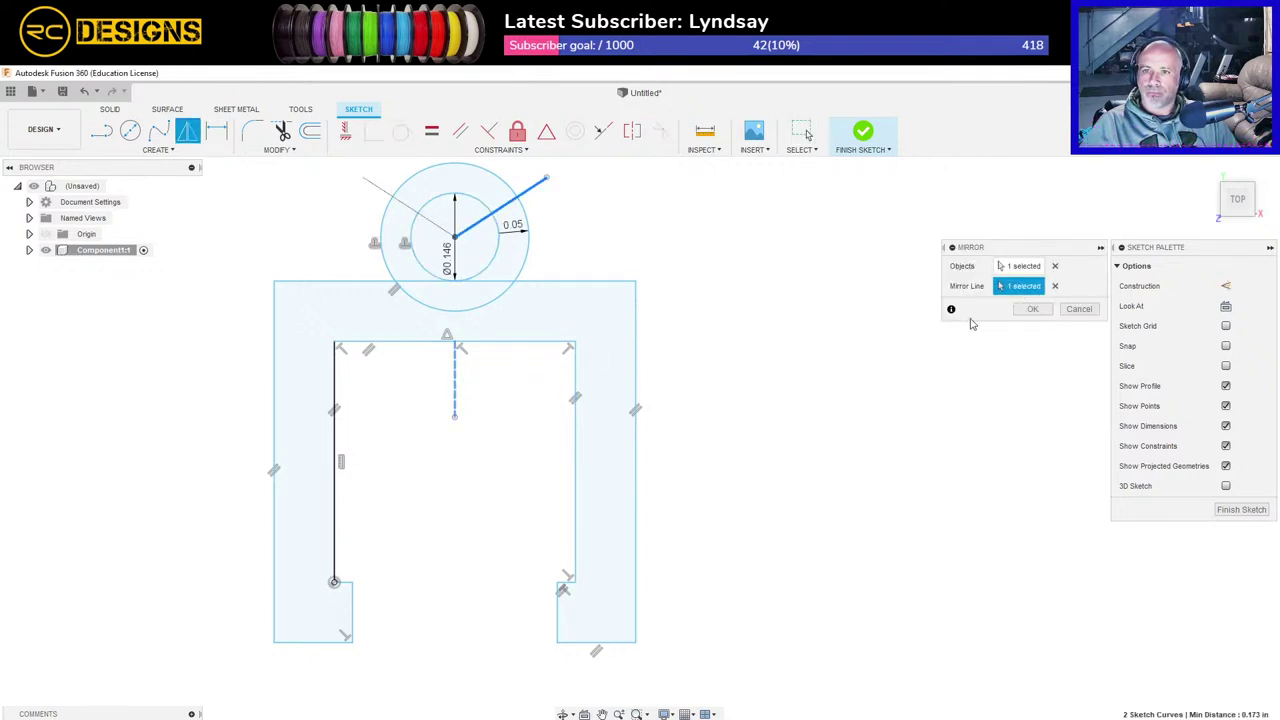
{"action": "left_click", "coordinate": [1033, 309]}
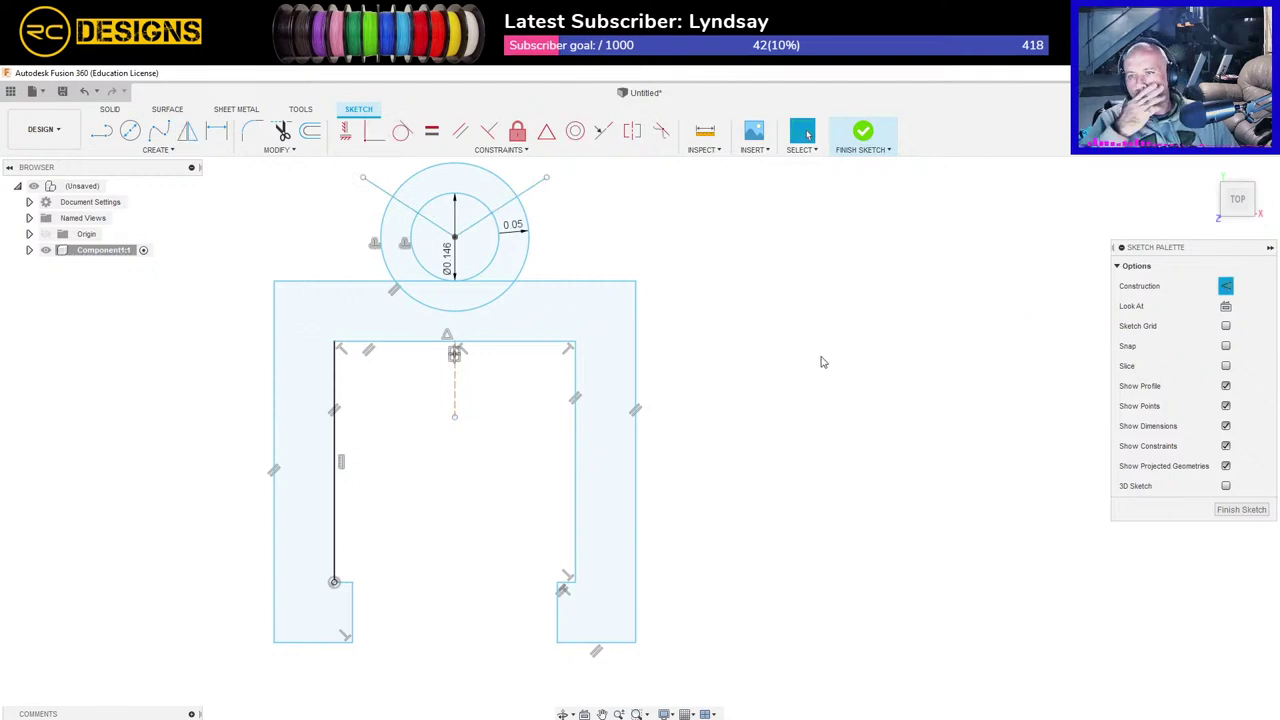
{"action": "left_click", "coordinate": [503, 218]}
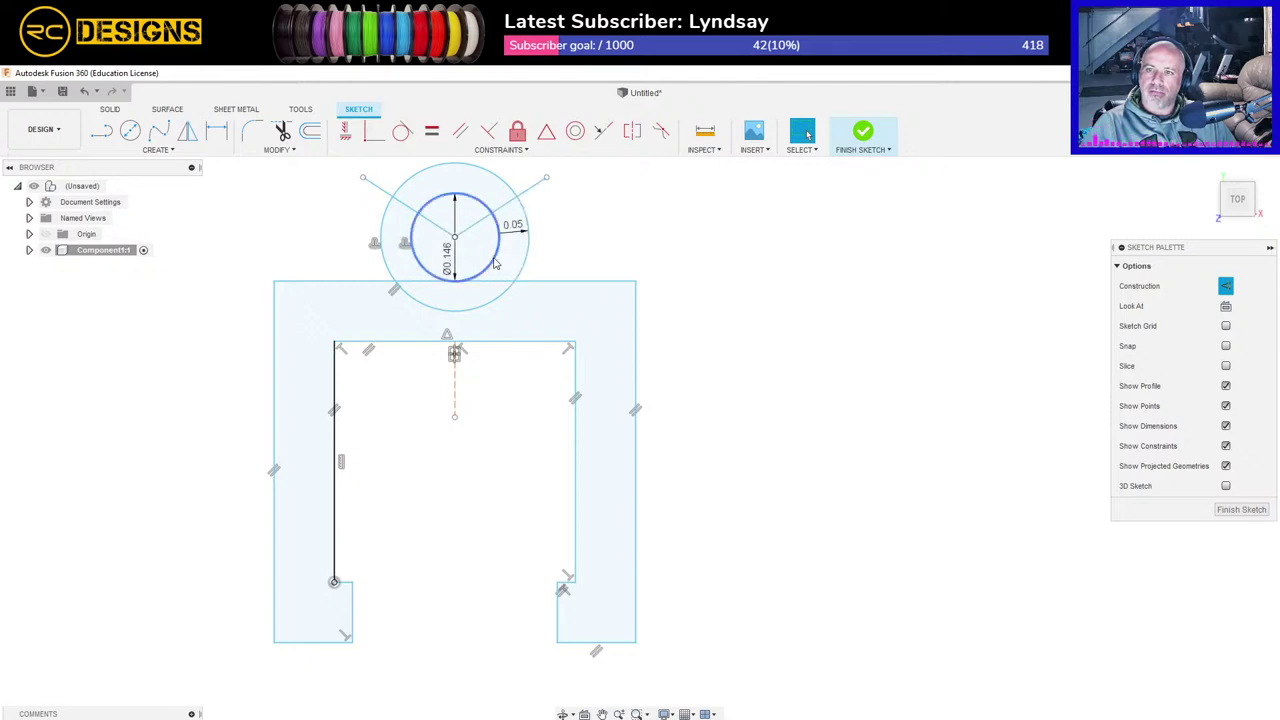
{"action": "left_click", "coordinate": [497, 262]}
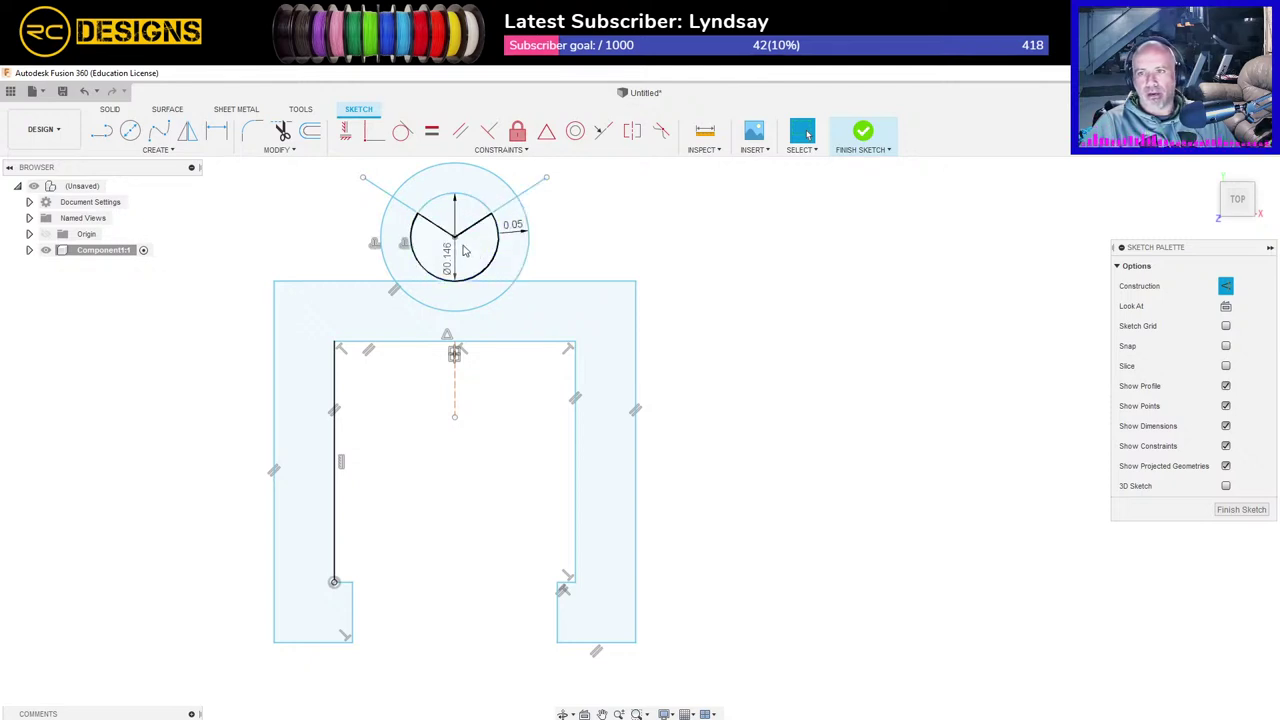
Step: Trim the circle's top arc and both guide lines, undoing a mistaken guide-line trim
{"action": "left_click", "coordinate": [280, 131]}
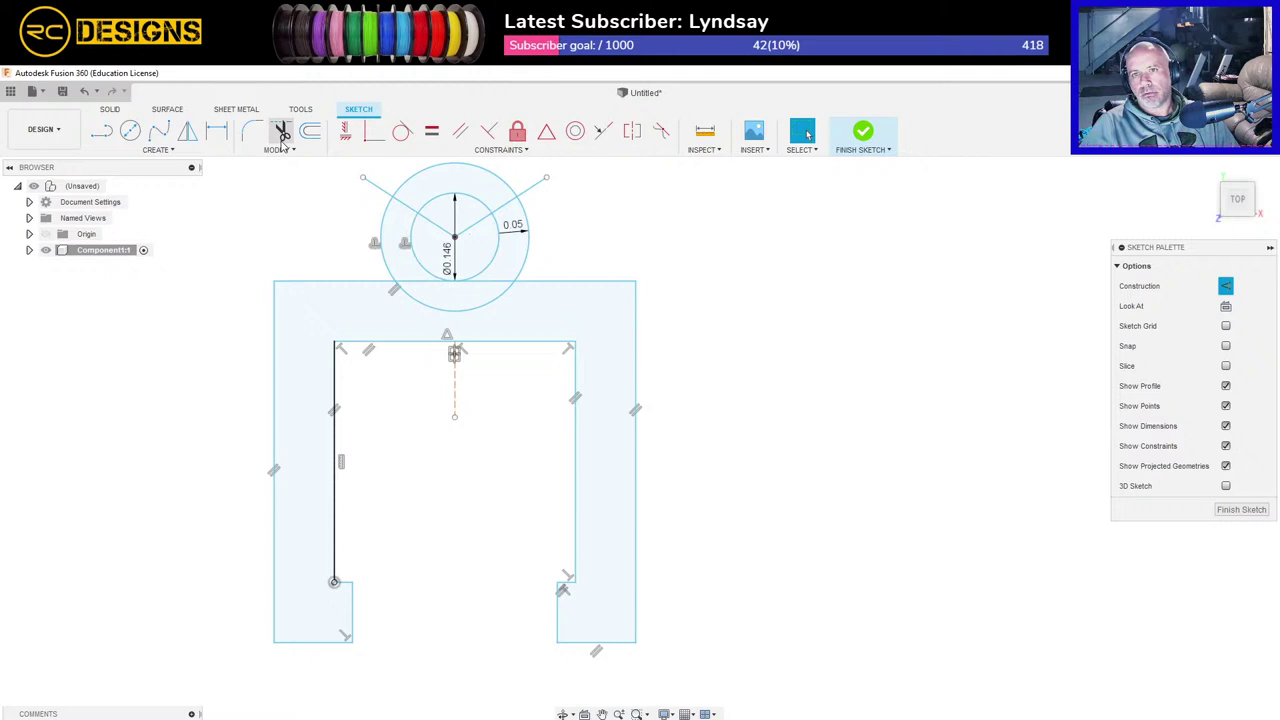
{"action": "left_click", "coordinate": [495, 175]}
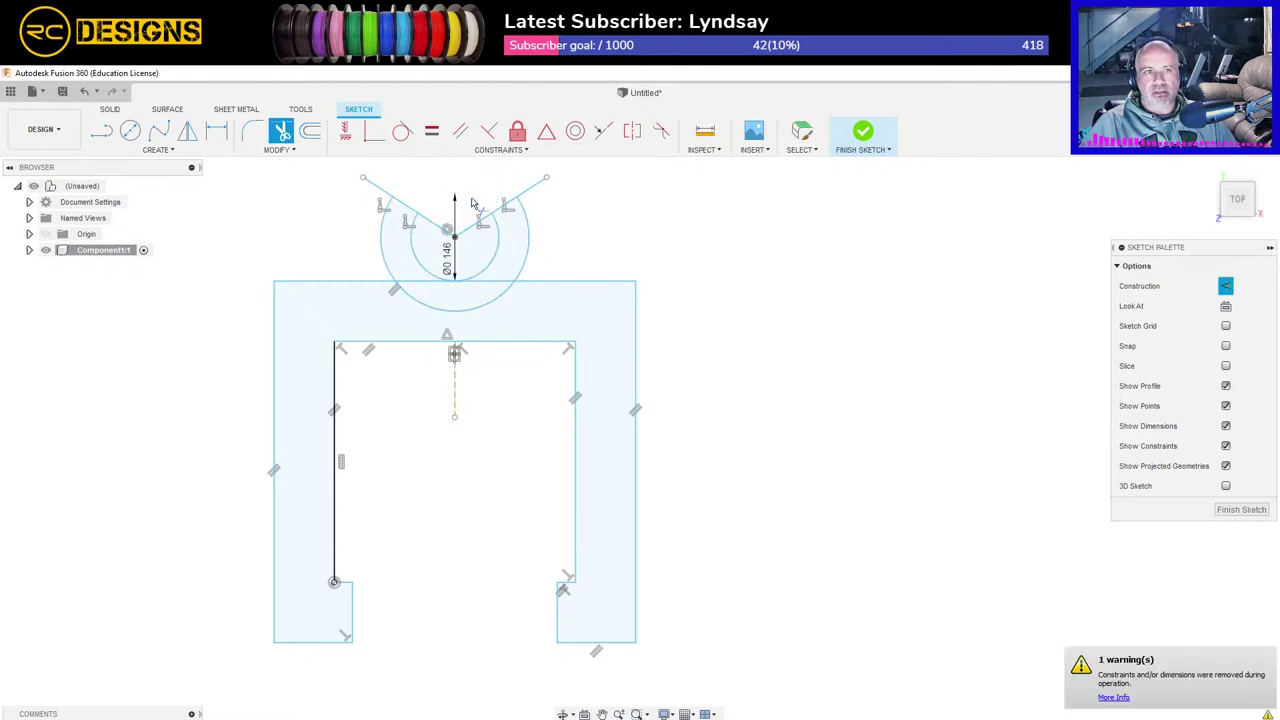
{"action": "left_click", "coordinate": [522, 200]}
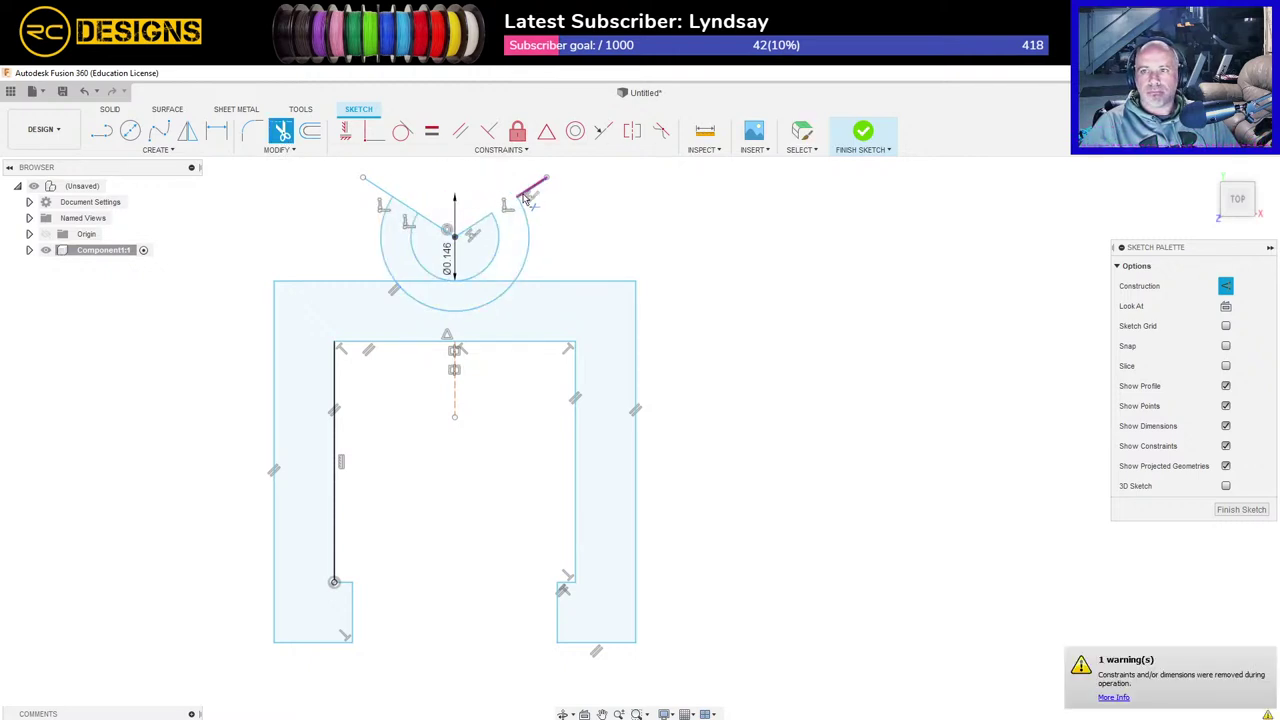
{"action": "key", "text": "Escape"}
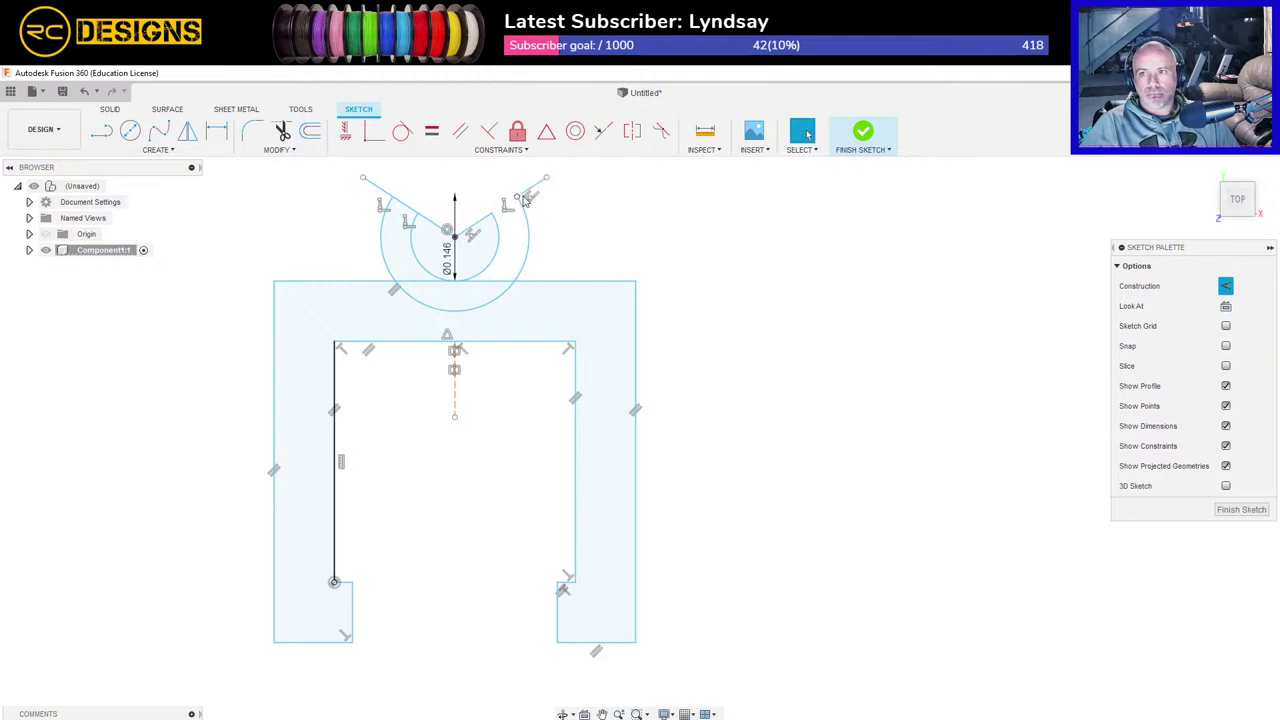
{"action": "key", "text": "ctrl+z"}
{"action": "key", "text": "t"}
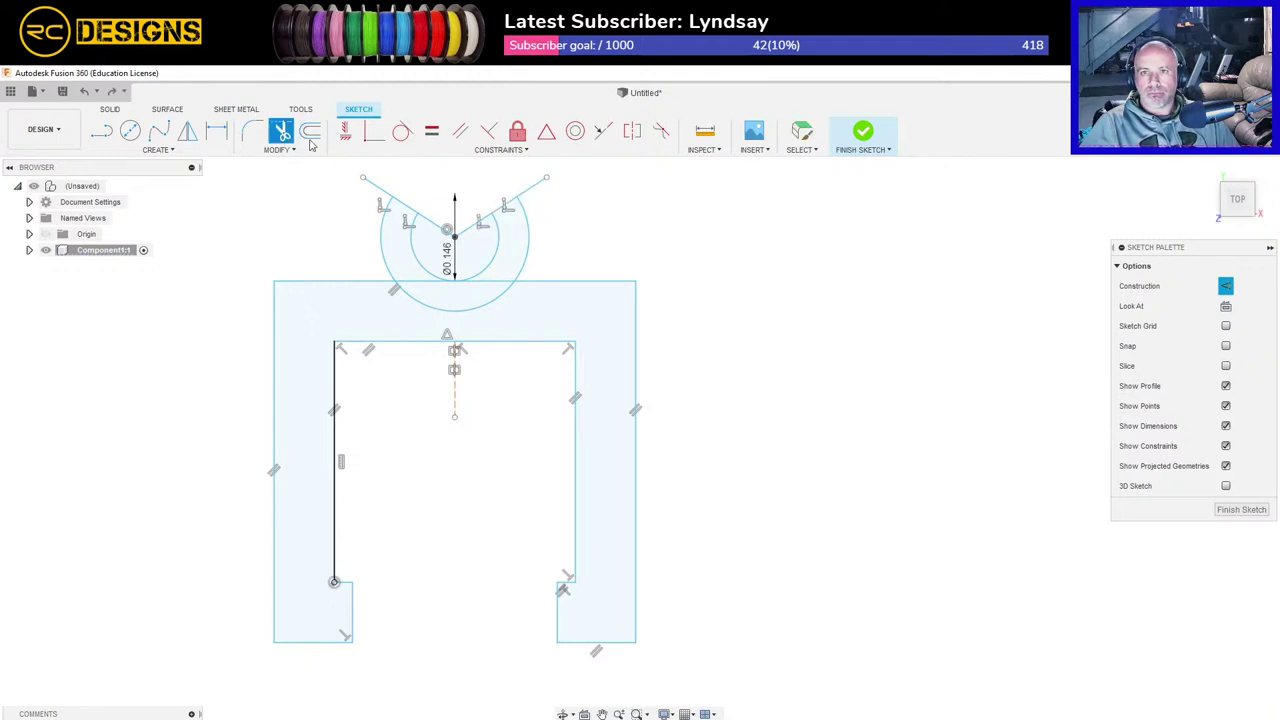
{"action": "left_click", "coordinate": [526, 190]}
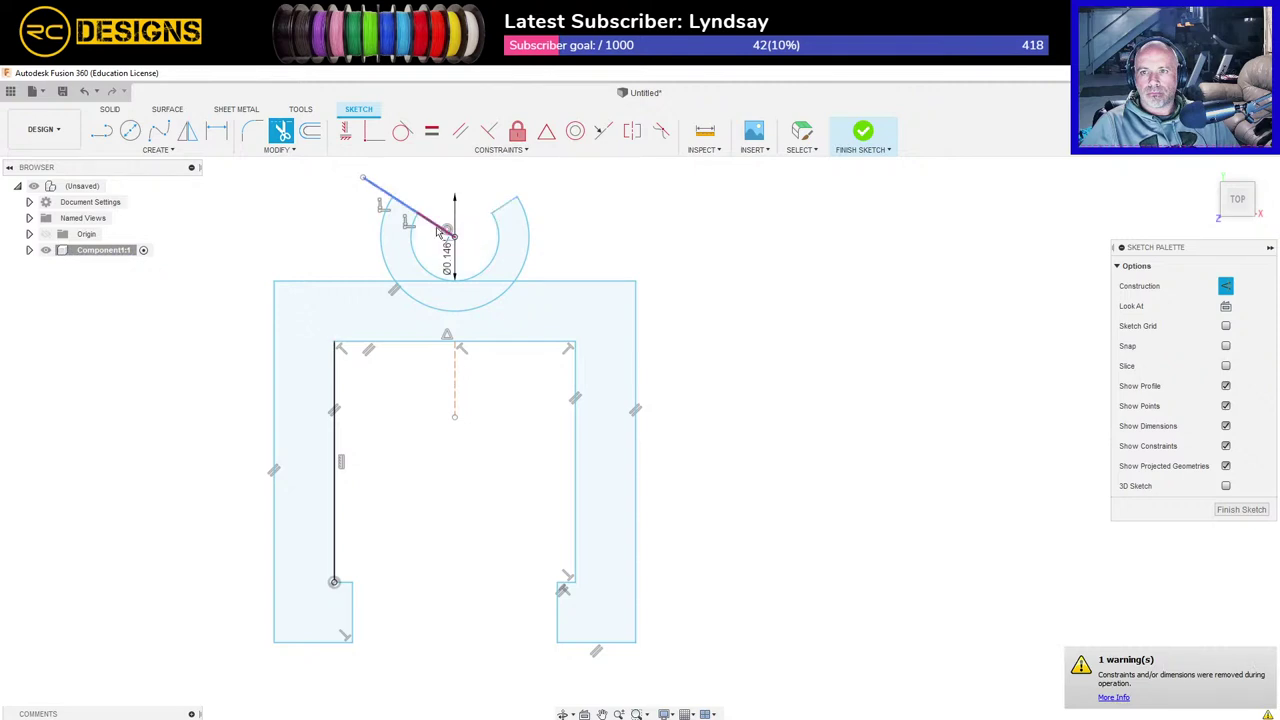
{"action": "left_click", "coordinate": [433, 228]}
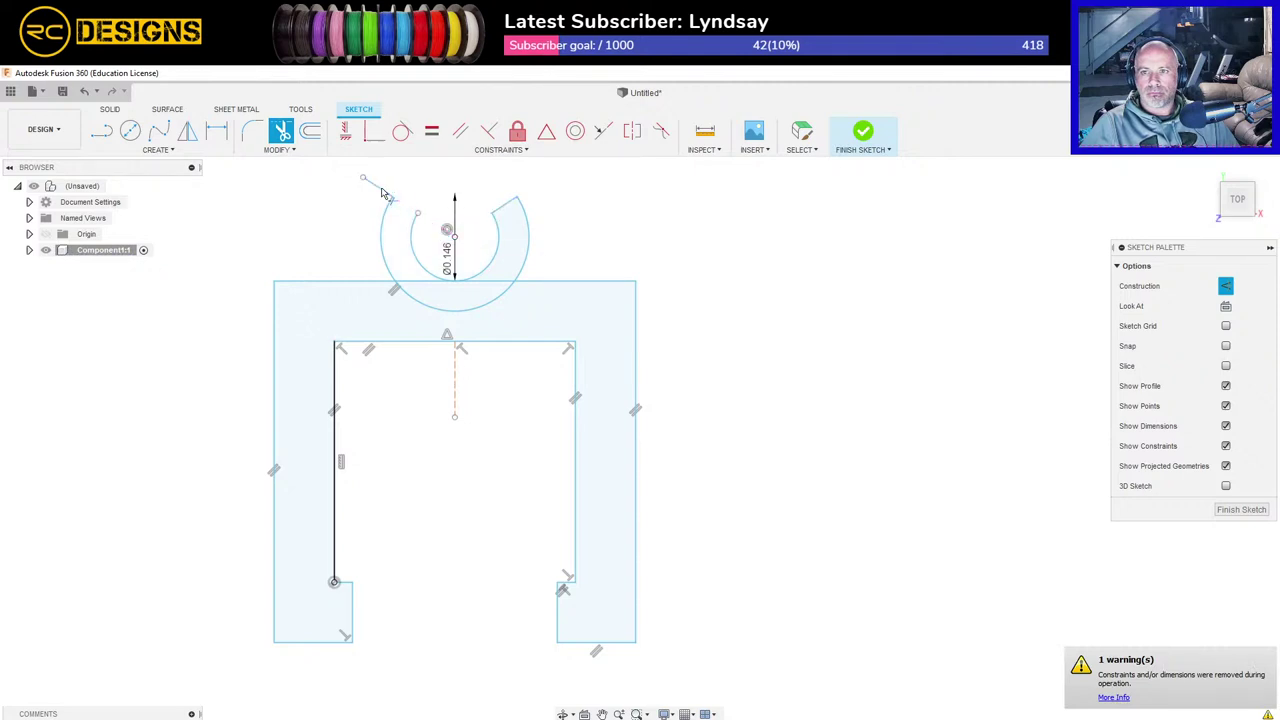
Step: Trim the arc inside the bridge and the top edge between the arc's ends
{"action": "left_click", "coordinate": [487, 287]}
{"action": "key", "text": "ctrl+z"}
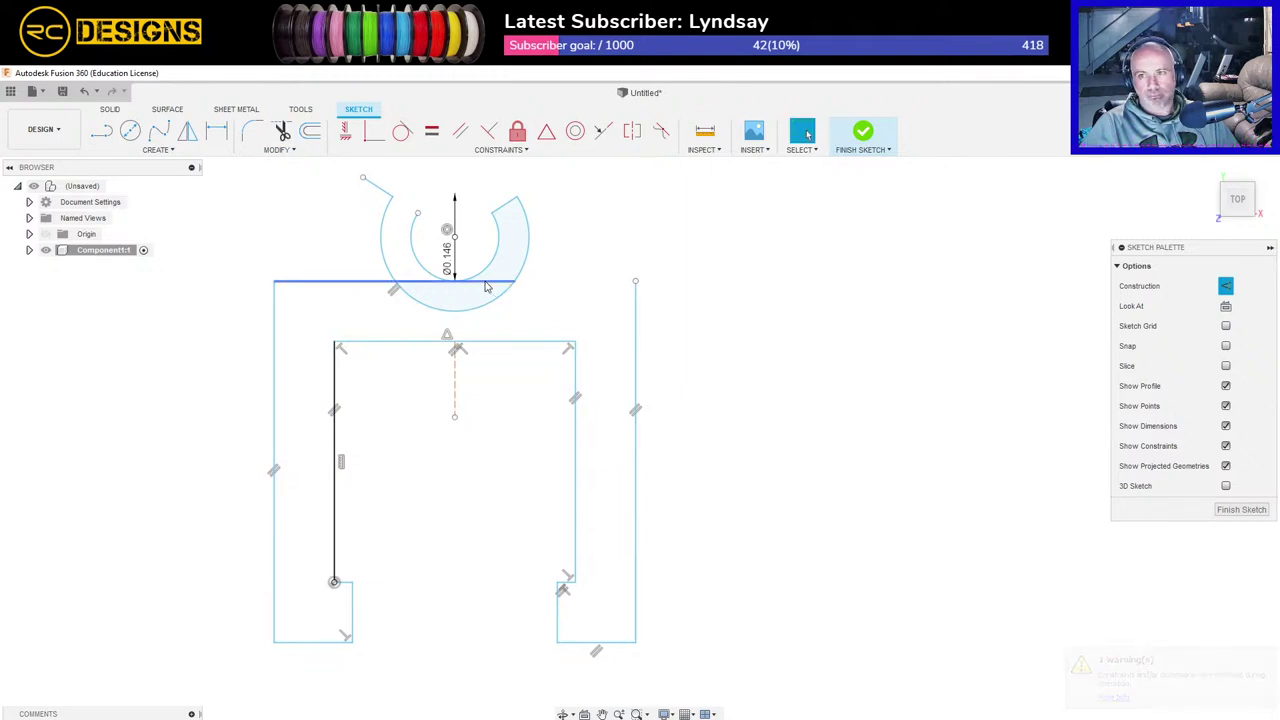
{"action": "left_click", "coordinate": [281, 133]}
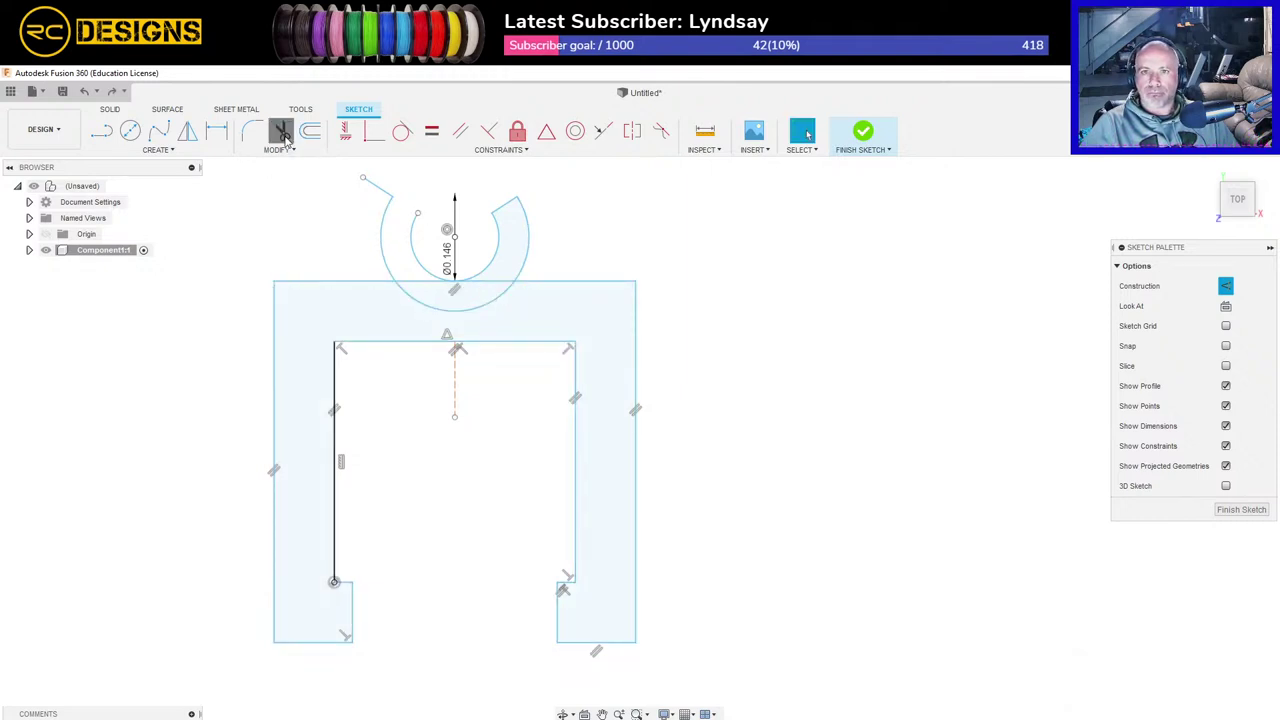
{"action": "left_click", "coordinate": [470, 306]}
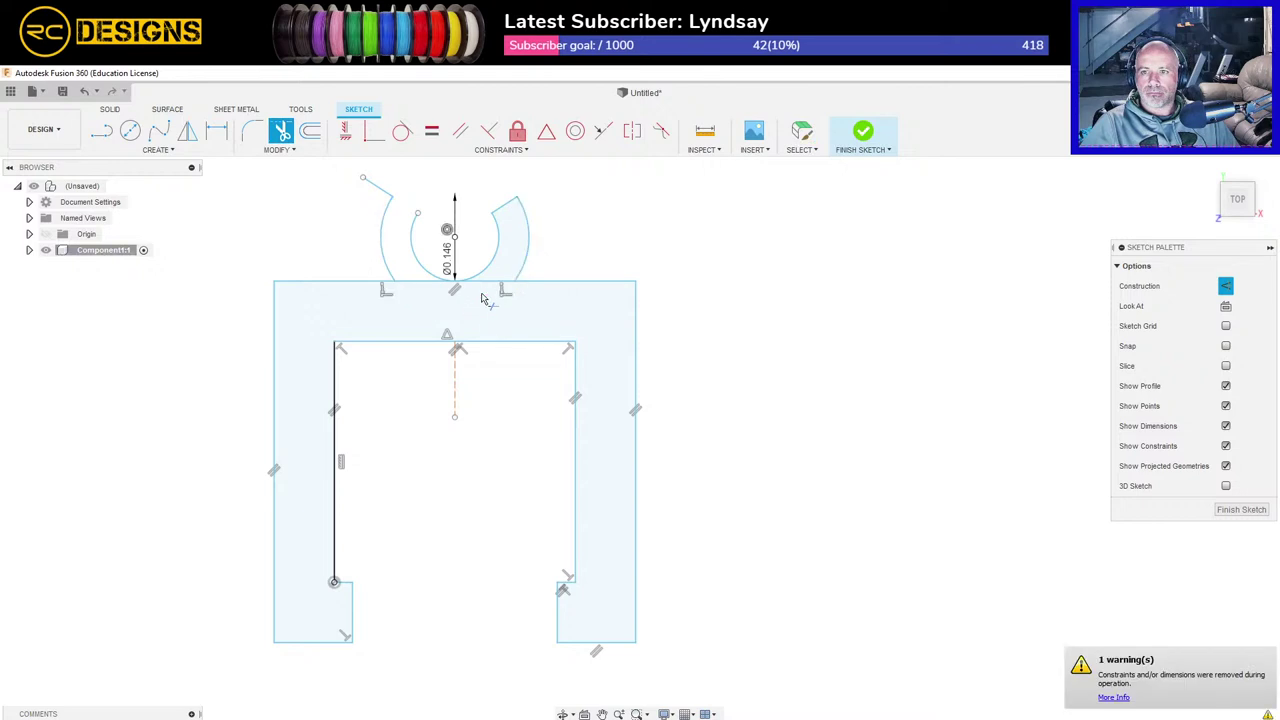
{"action": "left_click", "coordinate": [432, 289]}
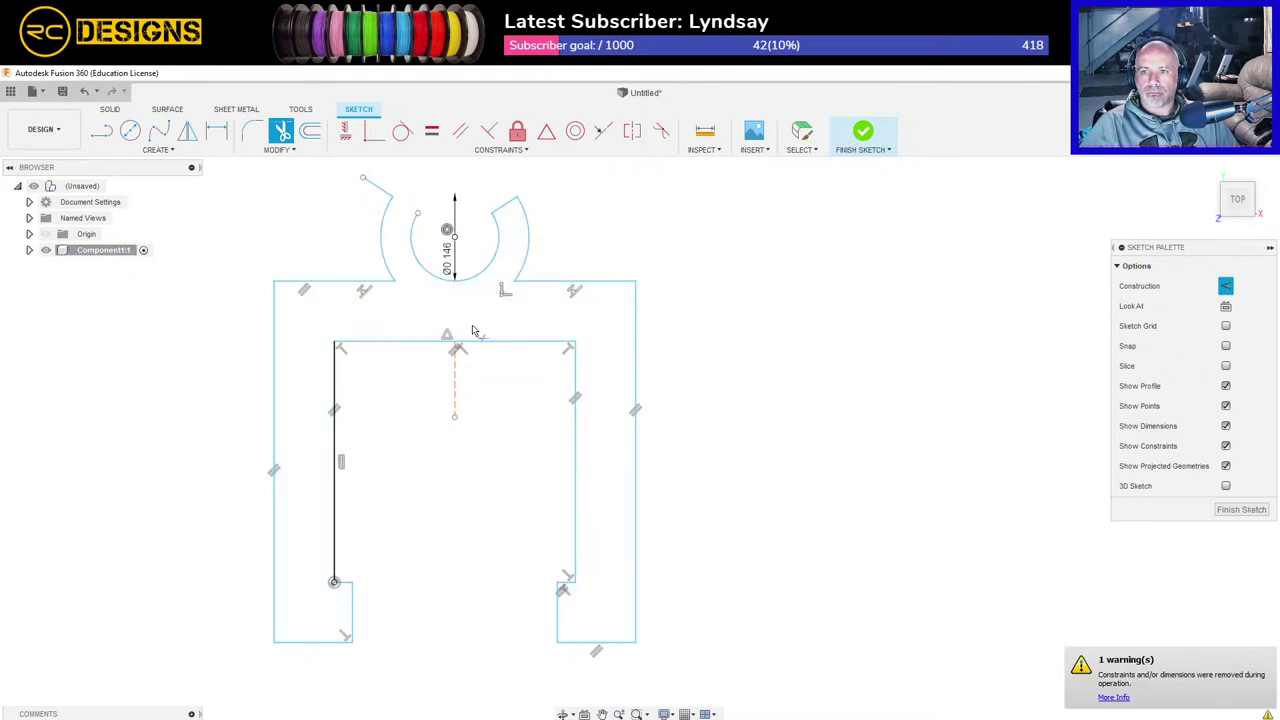
{"action": "key", "text": "Escape"}
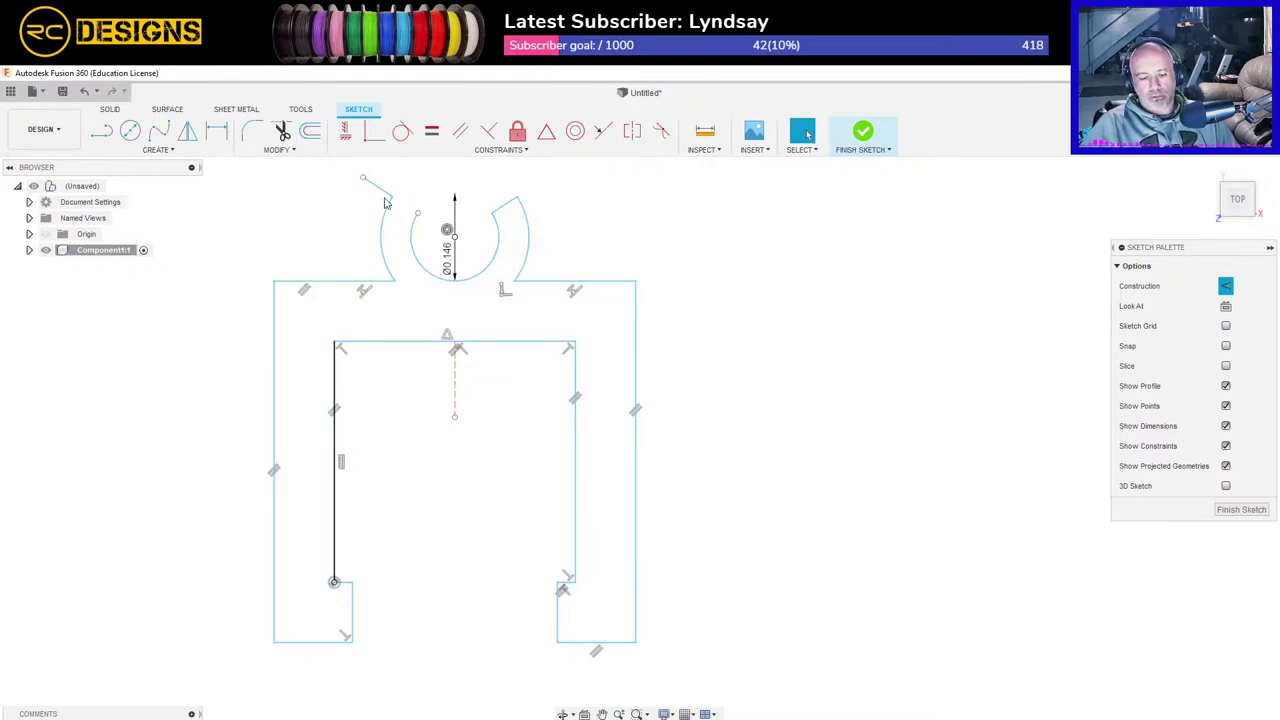
Step: Delete the leftover short segment and select the remaining guide line stub
{"action": "key", "text": "l"}
{"action": "left_click", "coordinate": [417, 212]}
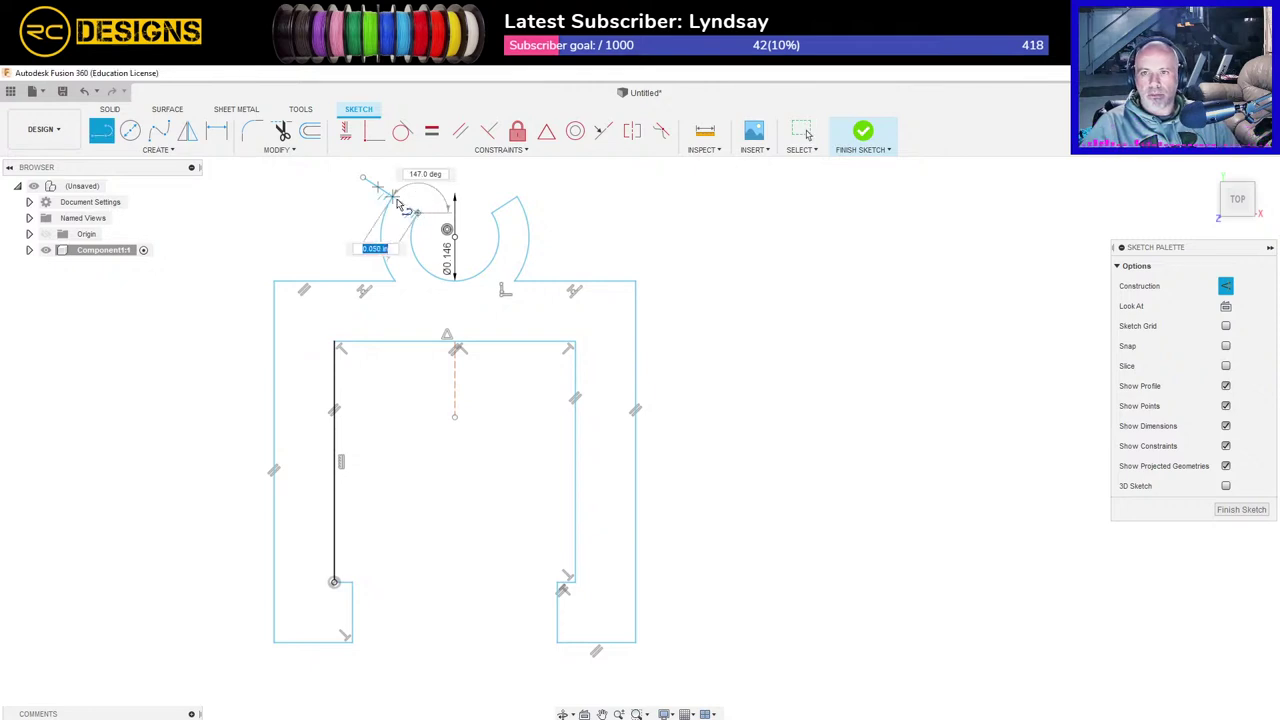
{"action": "key", "text": "Escape"}
{"action": "left_click", "coordinate": [365, 181]}
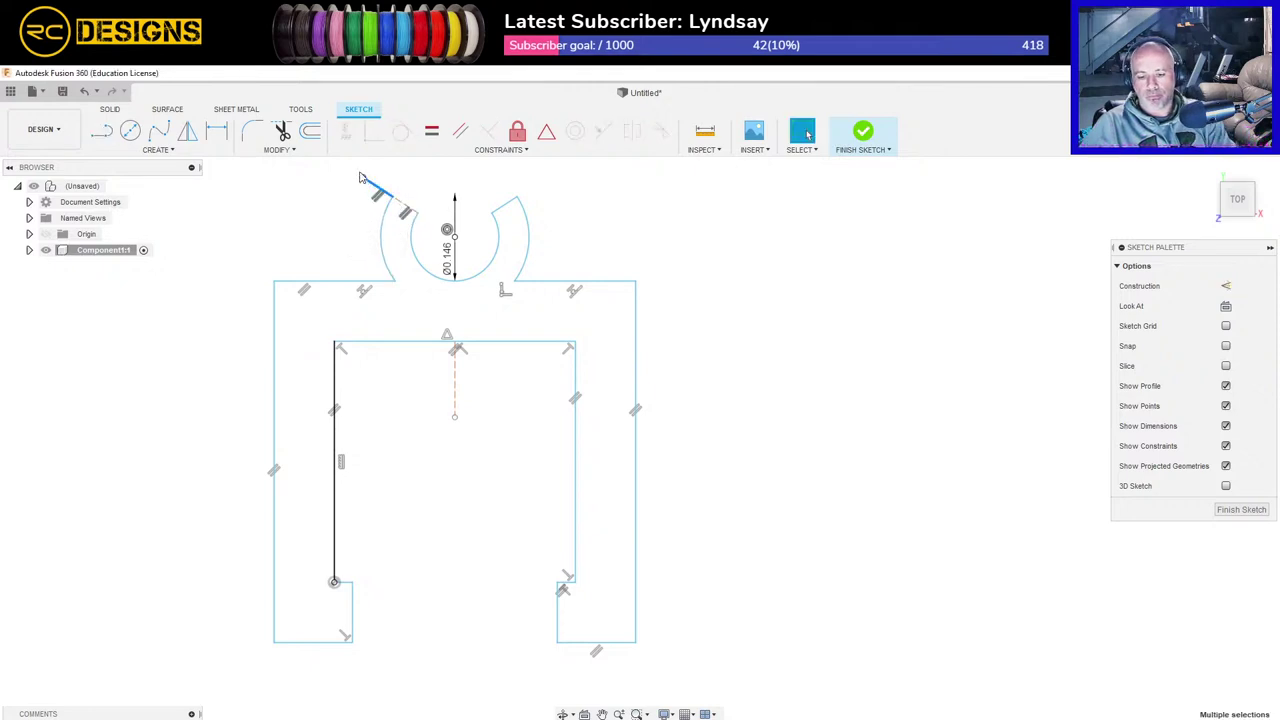
{"action": "key", "text": "Delete"}
{"action": "left_click", "coordinate": [405, 205]}
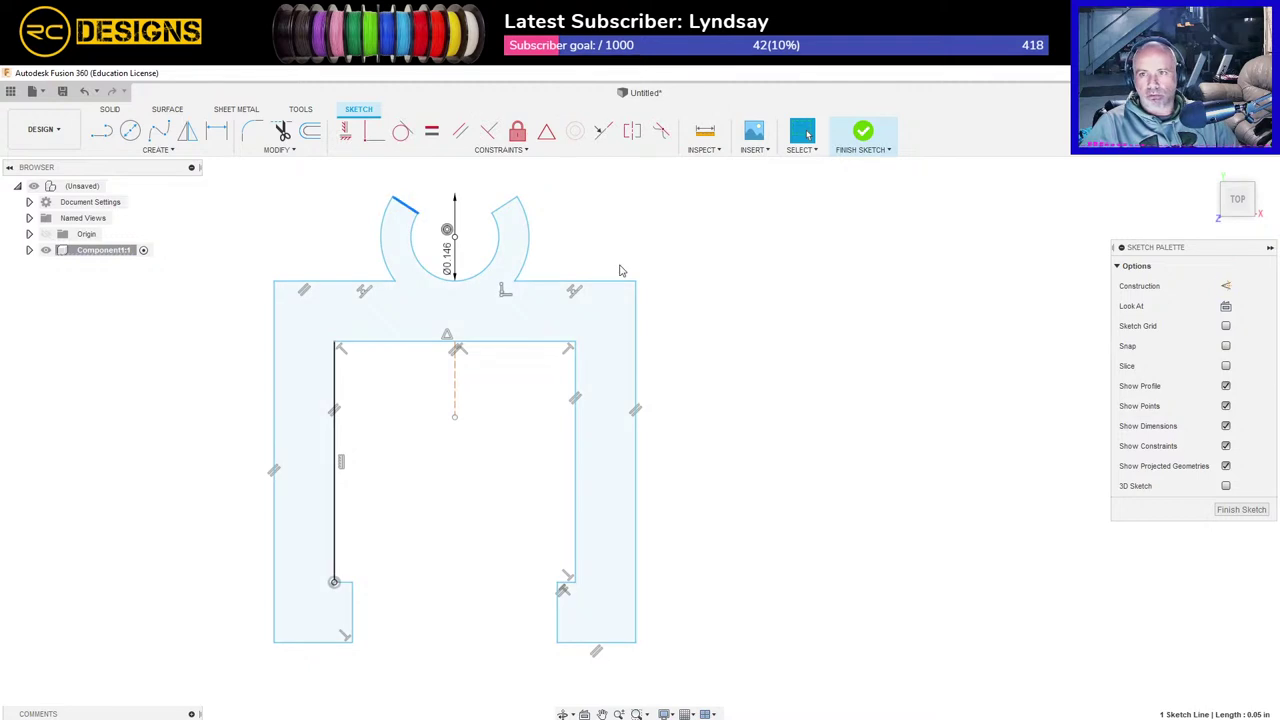
Step: Remove the leftover guide stub and set new lines back to regular geometry
{"action": "key", "text": "x"}
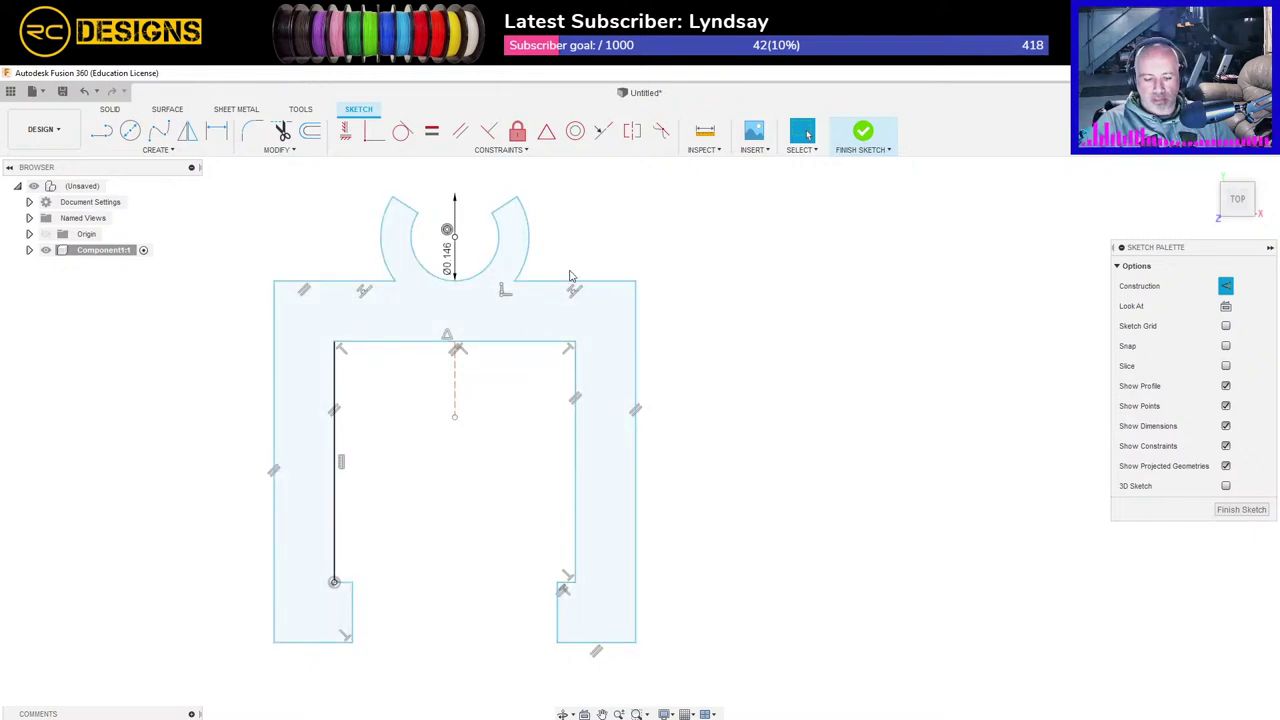
{"action": "key", "text": "l"}
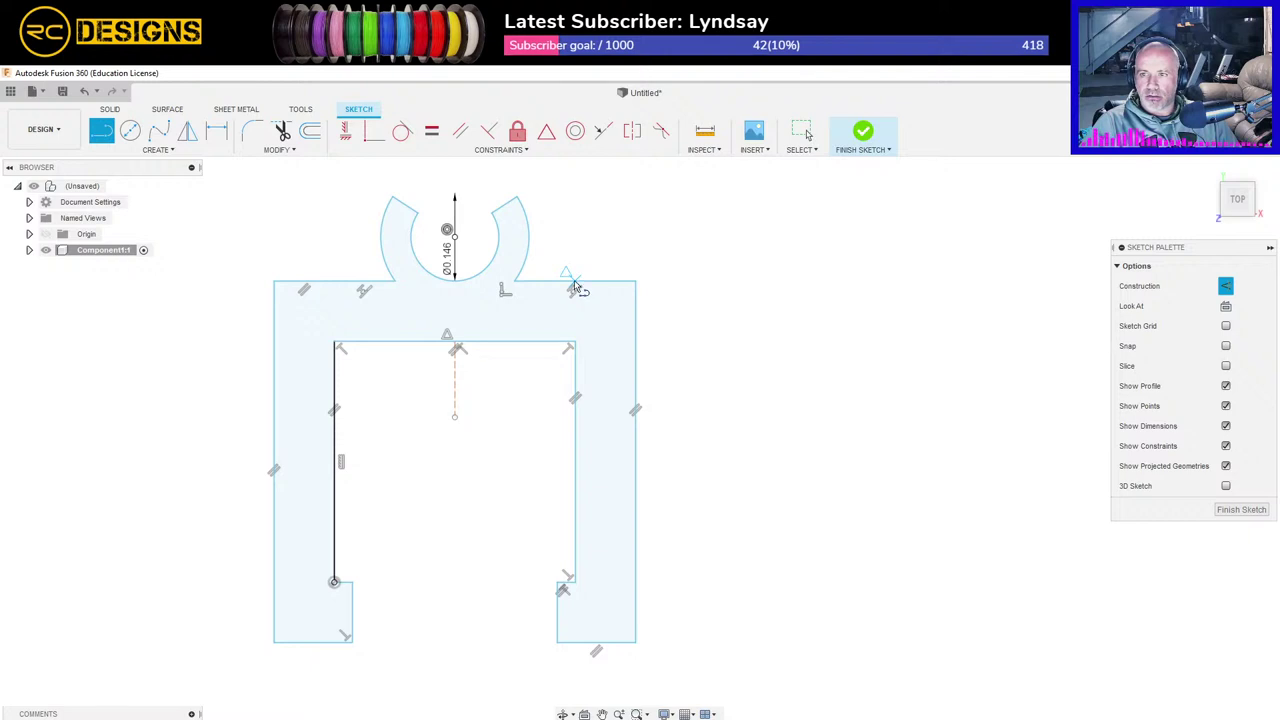
{"action": "left_click", "coordinate": [575, 287]}
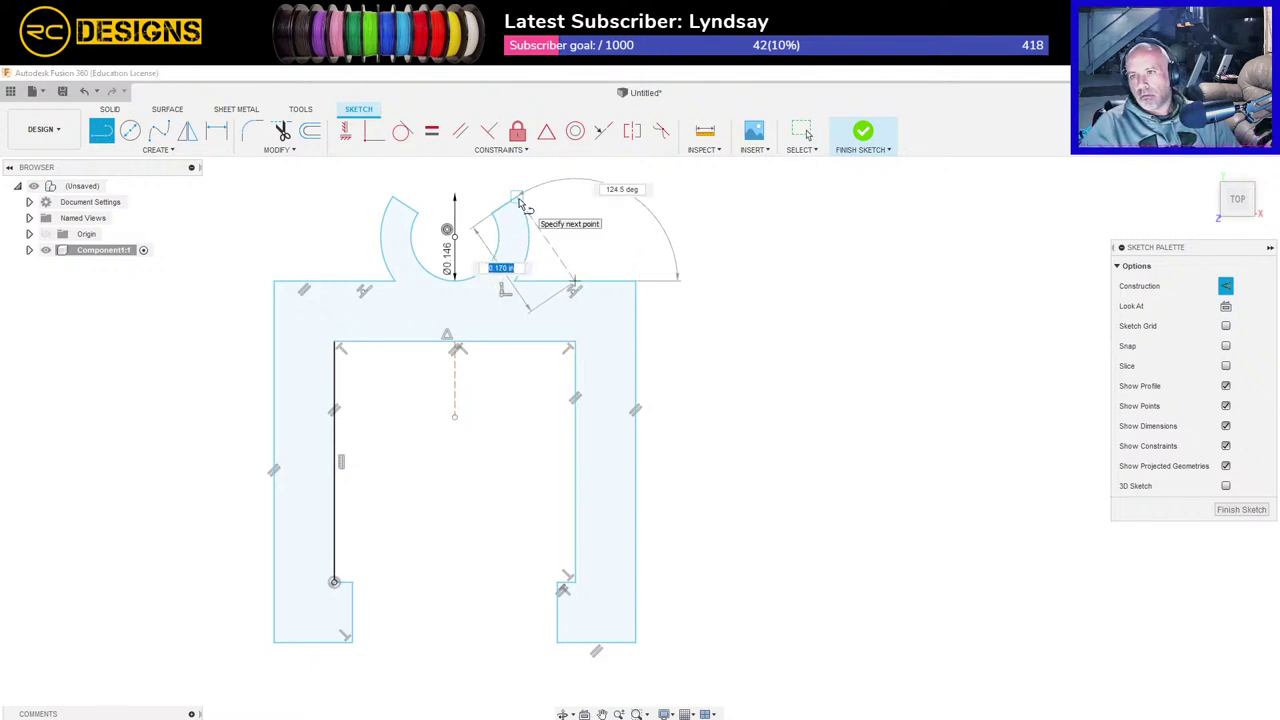
{"action": "key", "text": "Escape"}
{"action": "left_click", "coordinate": [1226, 286]}
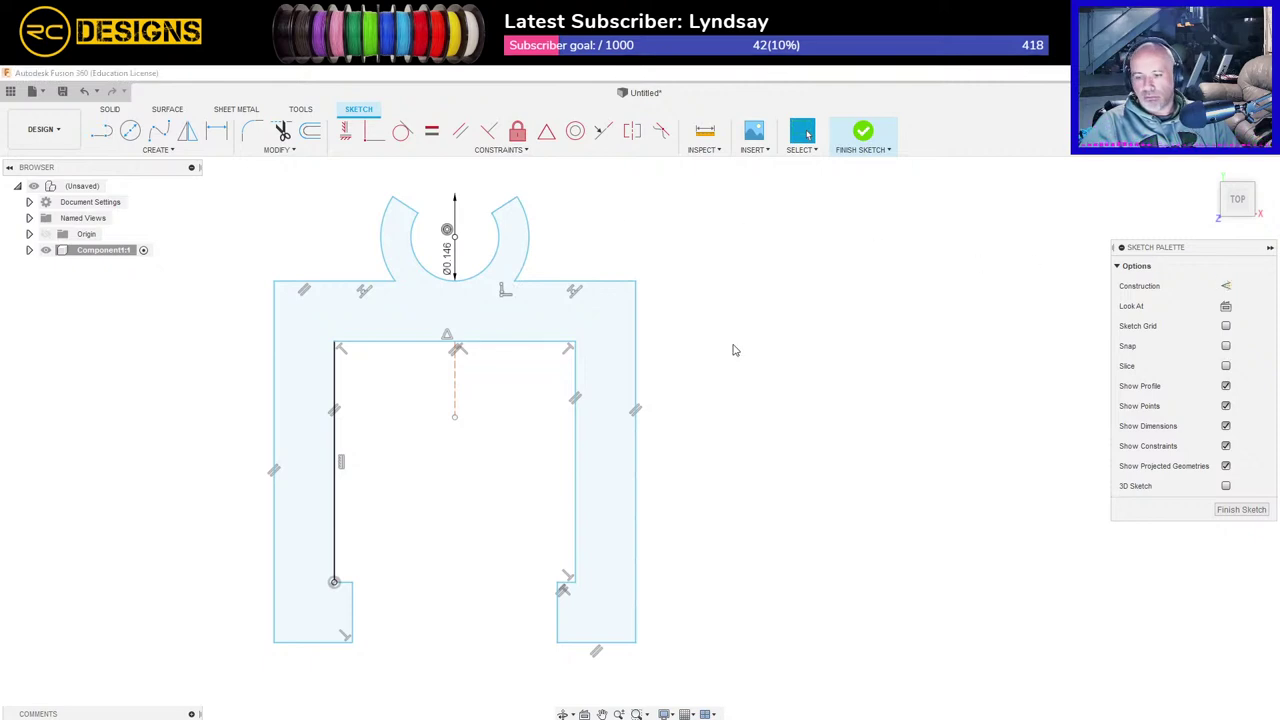
Step: Draw slope lines from the top edge up to the right and left arm tips
{"action": "key", "text": "l"}
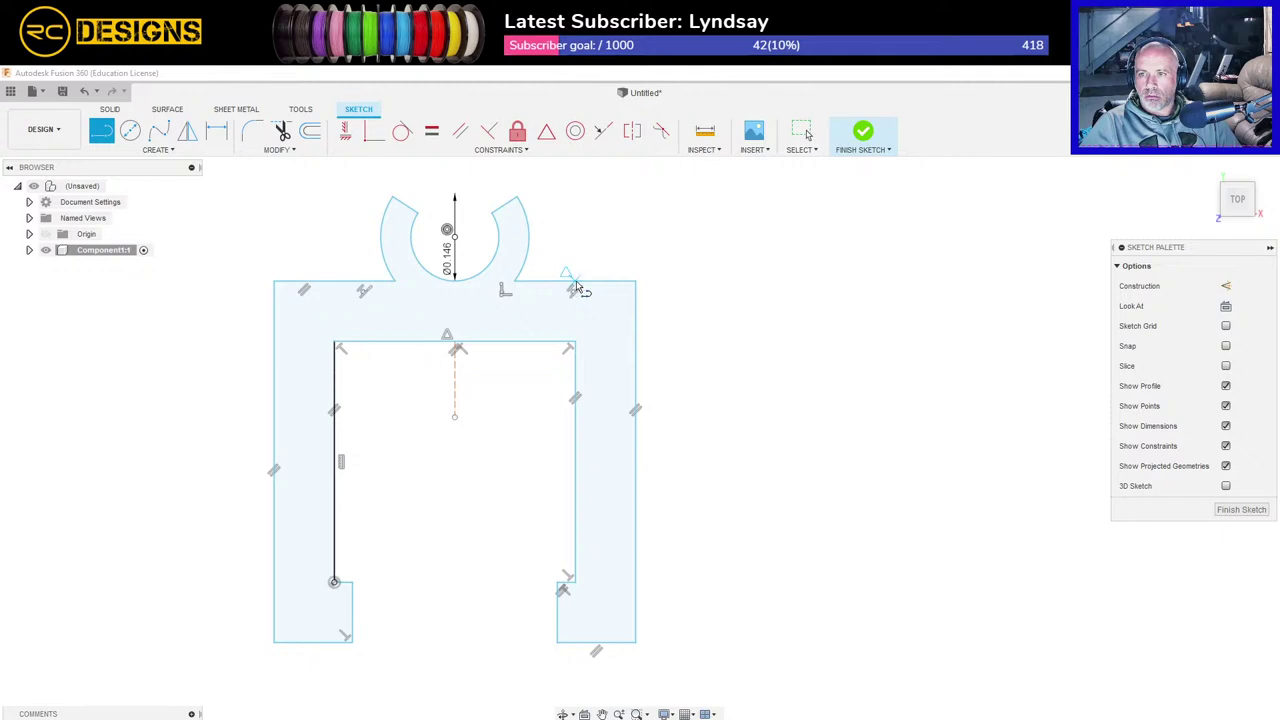
{"action": "left_click", "coordinate": [567, 276]}
{"action": "left_click", "coordinate": [519, 199]}
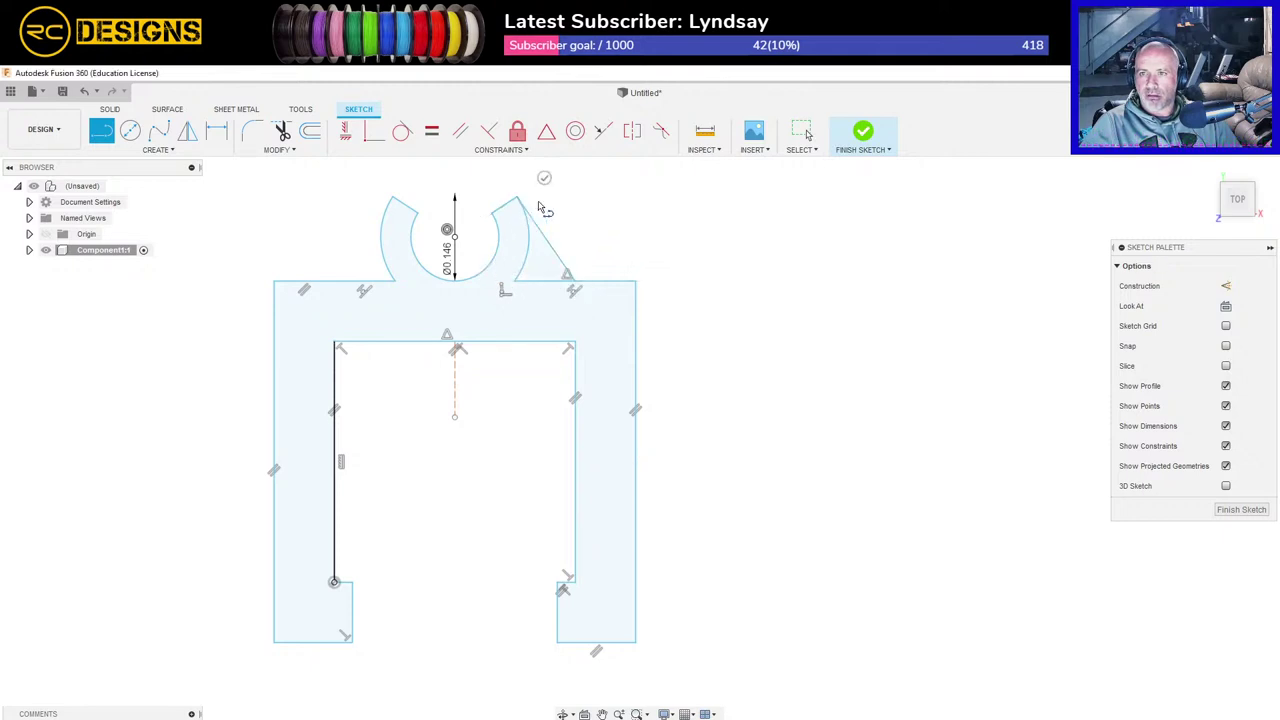
{"action": "key", "text": "Escape"}
{"action": "key", "text": "l"}
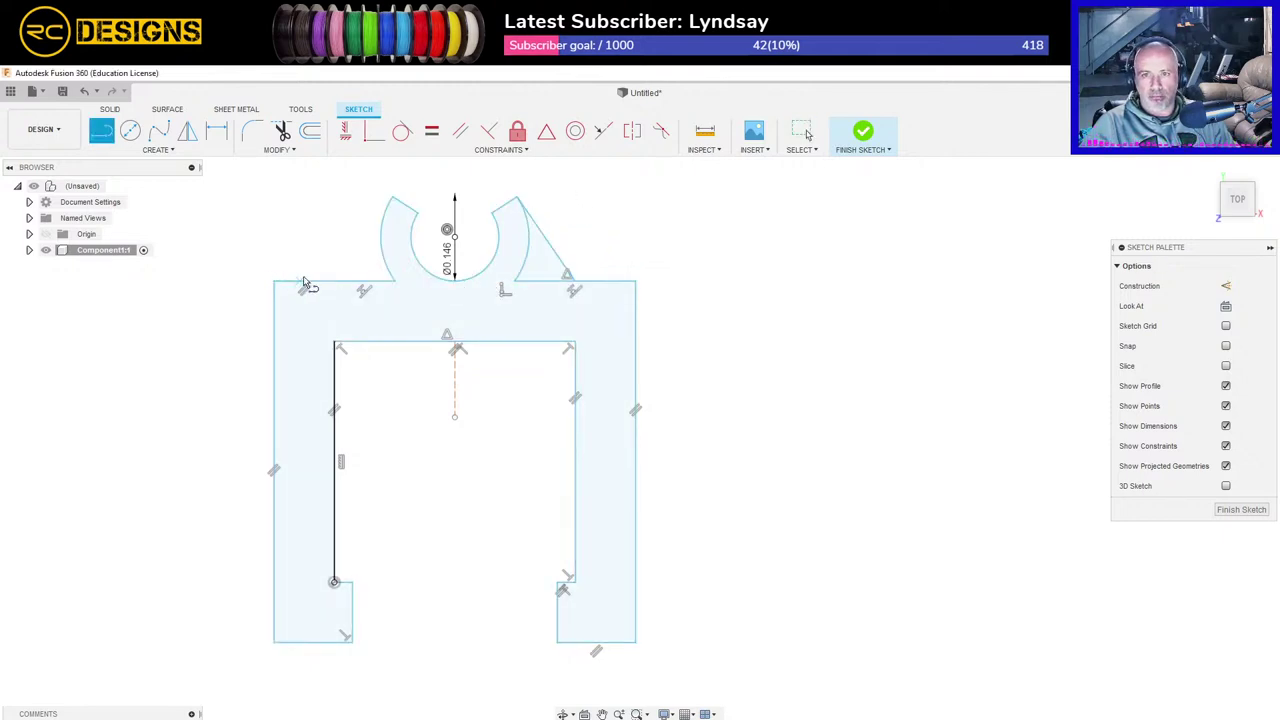
{"action": "left_click", "coordinate": [326, 276]}
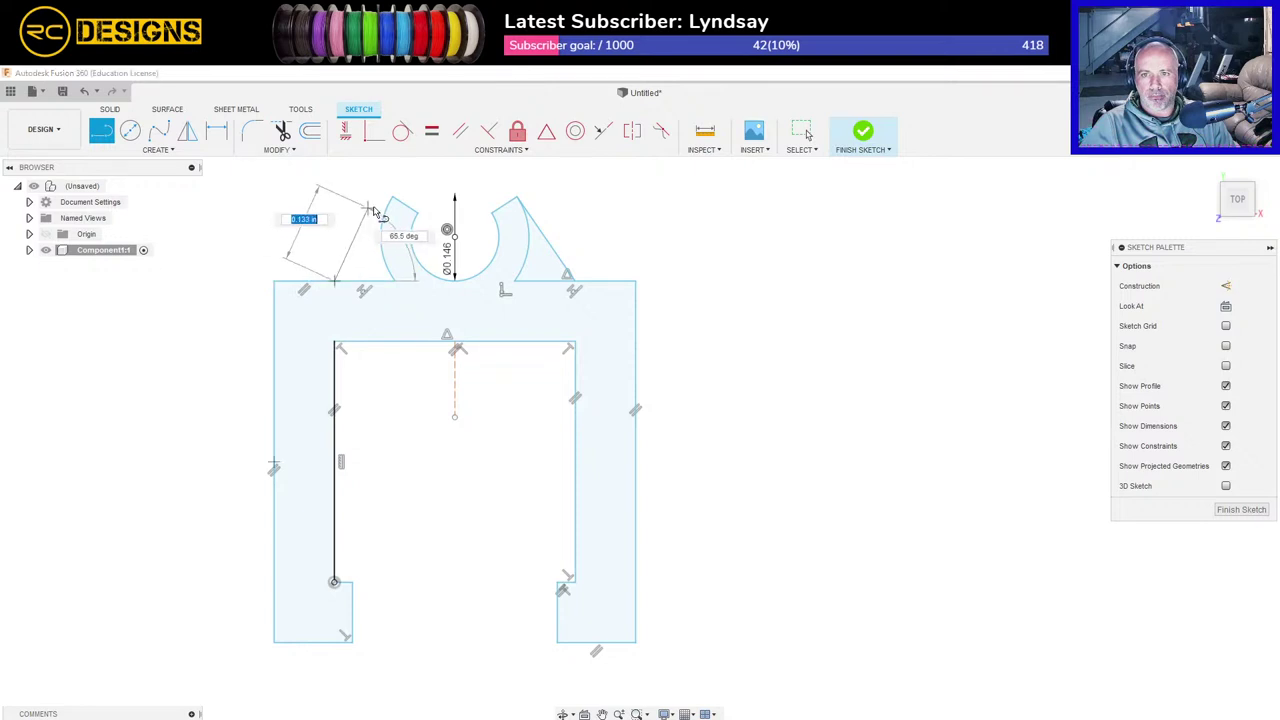
{"action": "left_click", "coordinate": [391, 199]}
{"action": "key", "text": "Escape"}
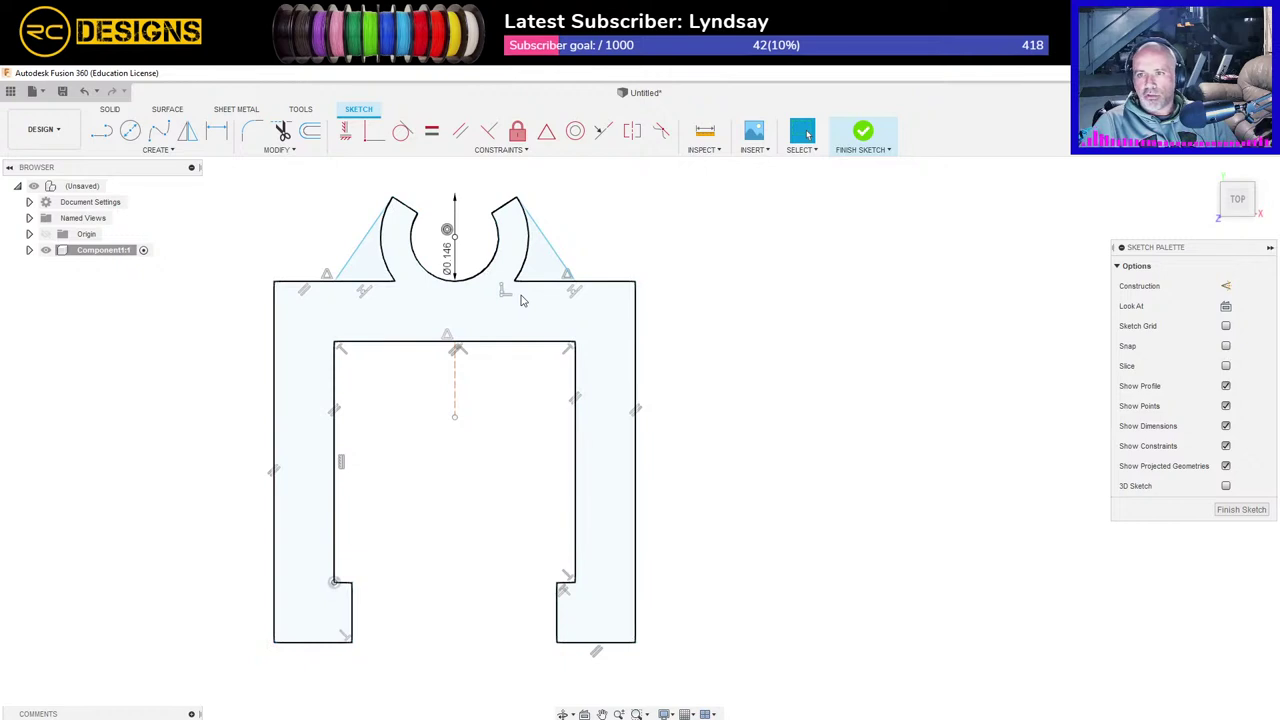
Step: Trim the top edge pieces beside both slopes and delete the two outer arcs
{"action": "left_click", "coordinate": [281, 131]}
{"action": "left_click", "coordinate": [548, 286]}
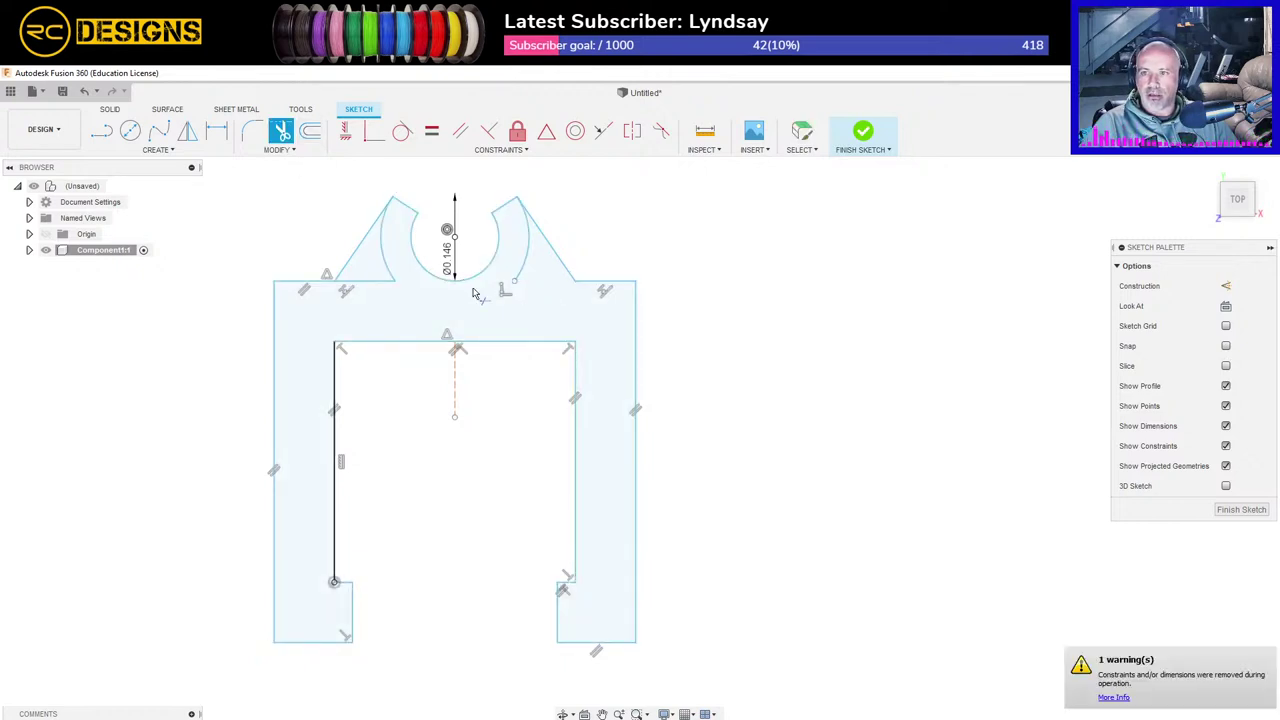
{"action": "left_click", "coordinate": [378, 292]}
{"action": "key", "text": "Escape"}
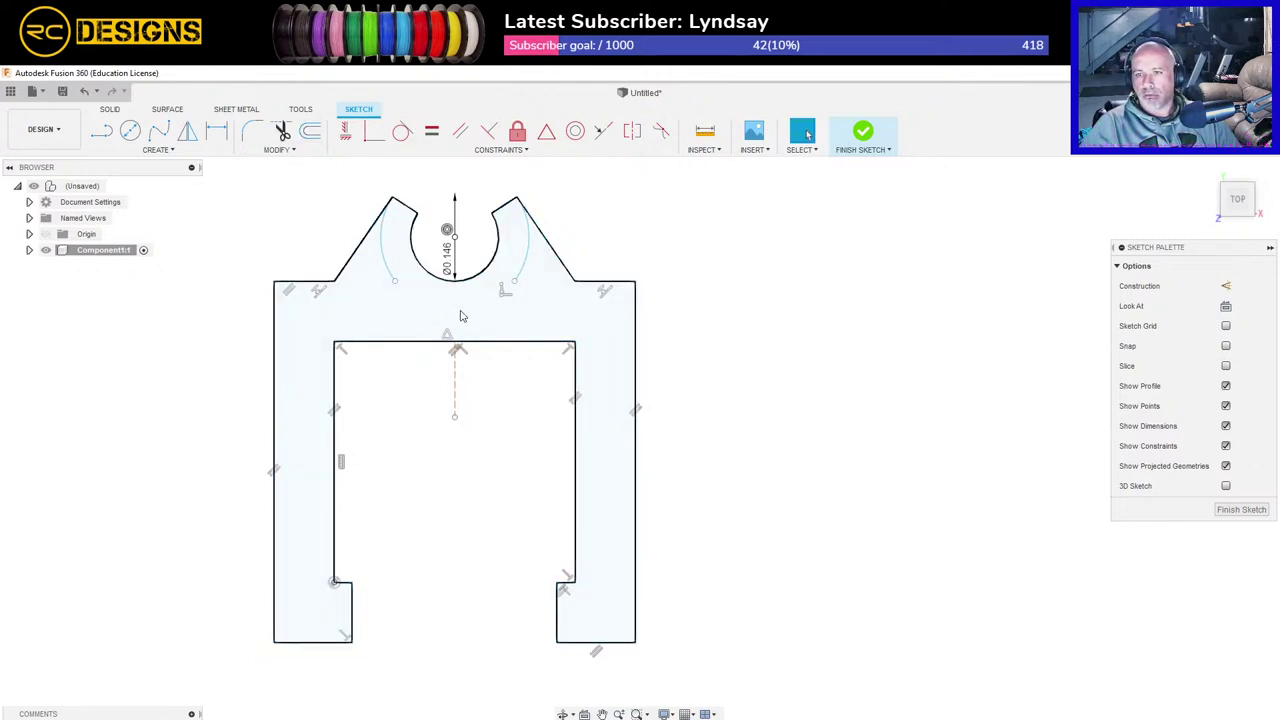
{"action": "left_click", "coordinate": [530, 269]}
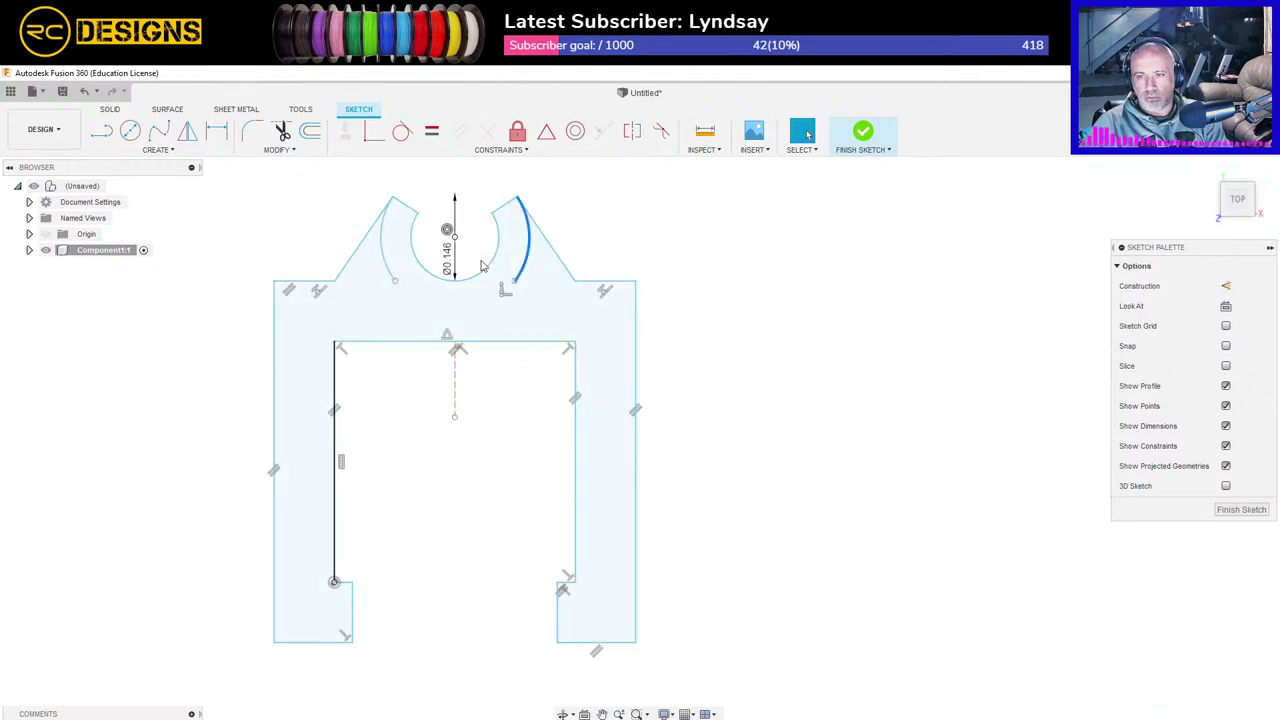
{"action": "key", "text": "Delete"}
{"action": "left_click", "coordinate": [388, 268]}
{"action": "key", "text": "Delete"}
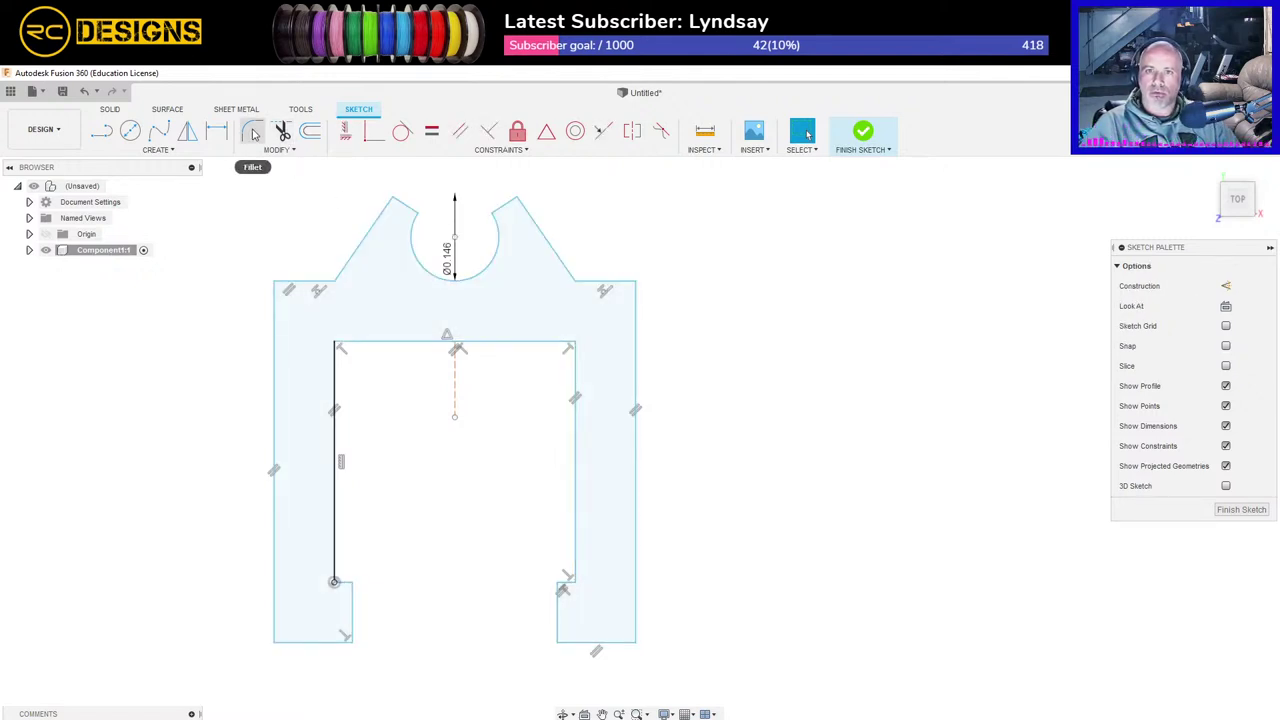
Step: Fillet the left and right shoulder corners where the tab meets the top edge
{"action": "left_click", "coordinate": [252, 131]}
{"action": "left_click", "coordinate": [336, 287]}
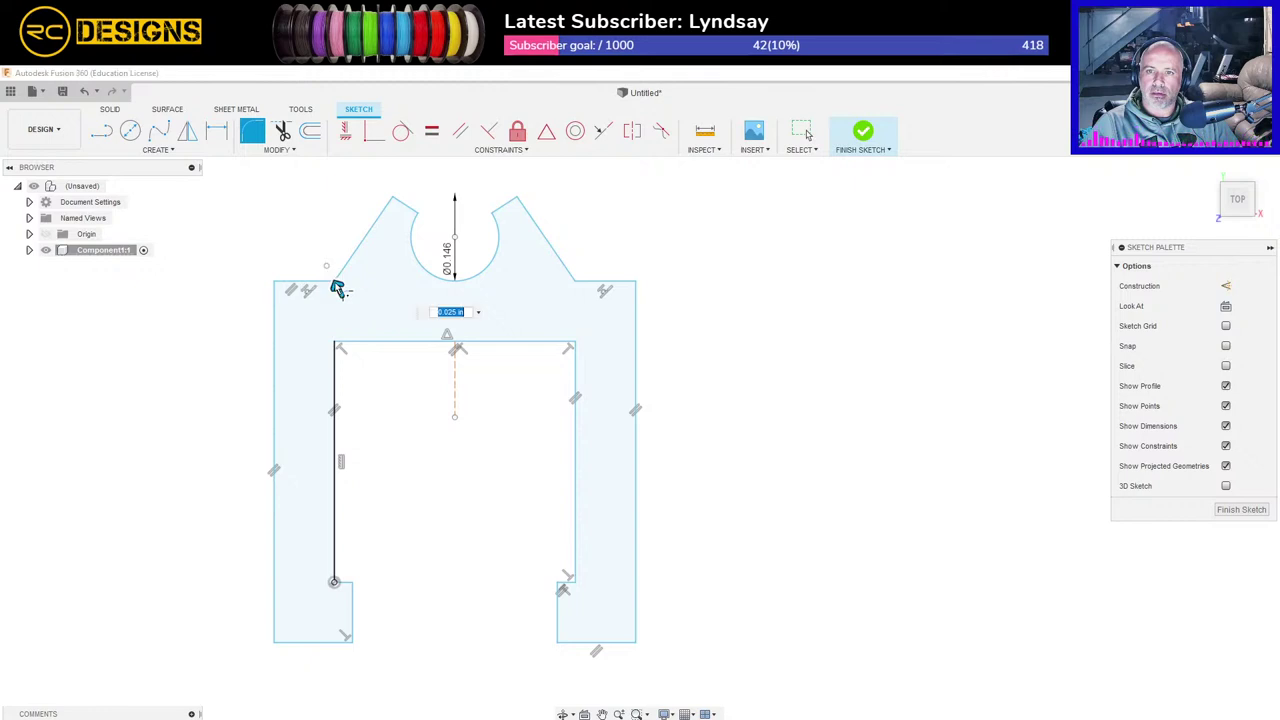
{"action": "left_click", "coordinate": [575, 287]}
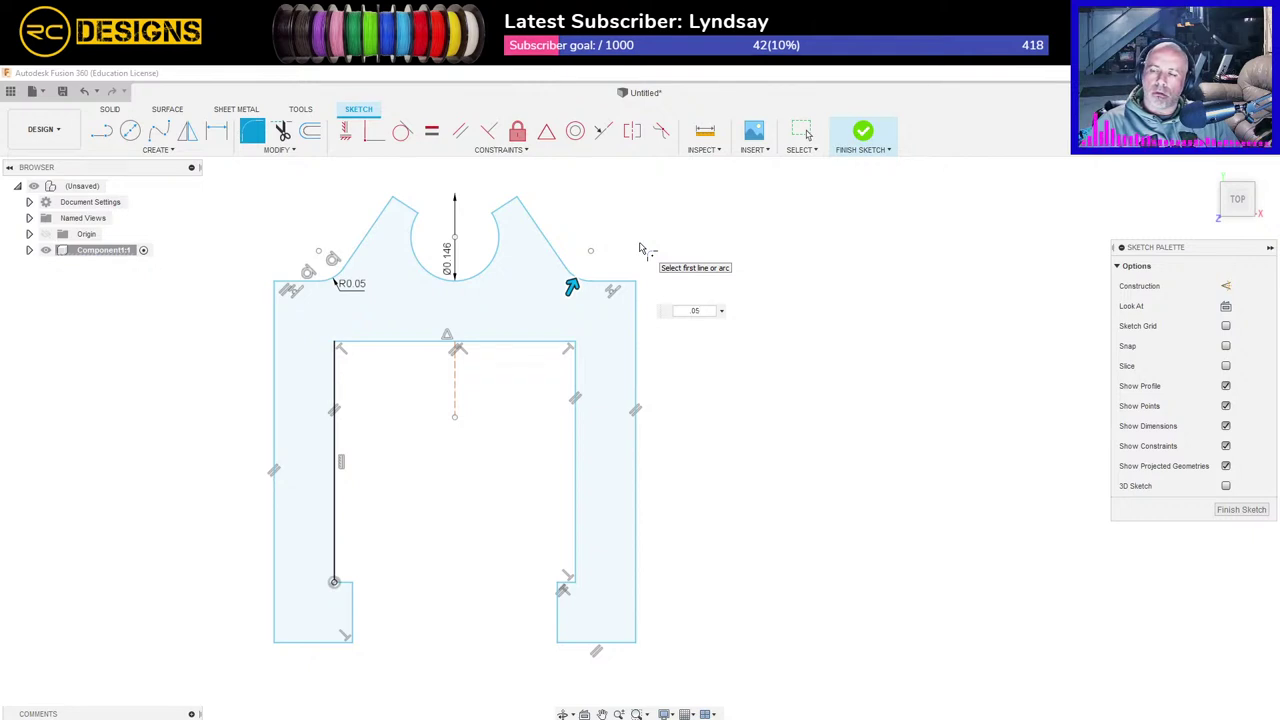
{"action": "key", "text": "Return"}
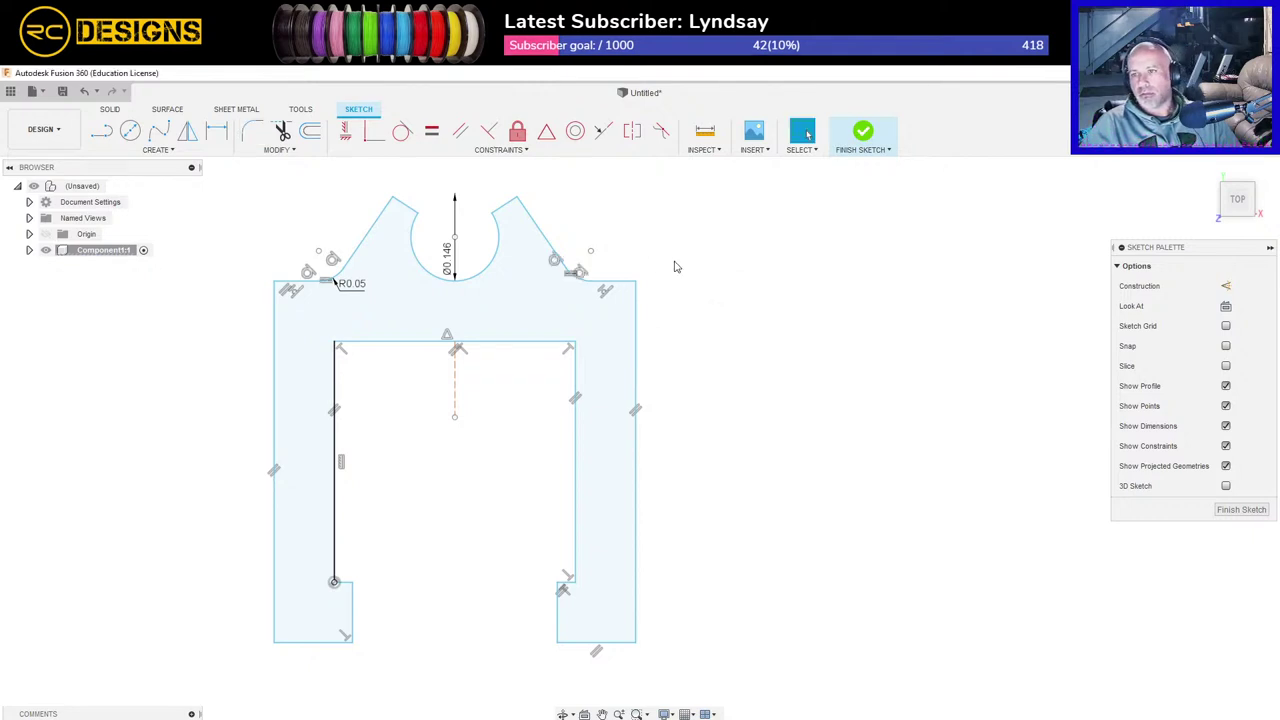
Step: Round the top-right, top-left, bottom-left and bottom-right outer corners with 0.05 fillets
{"action": "key", "text": "Return"}
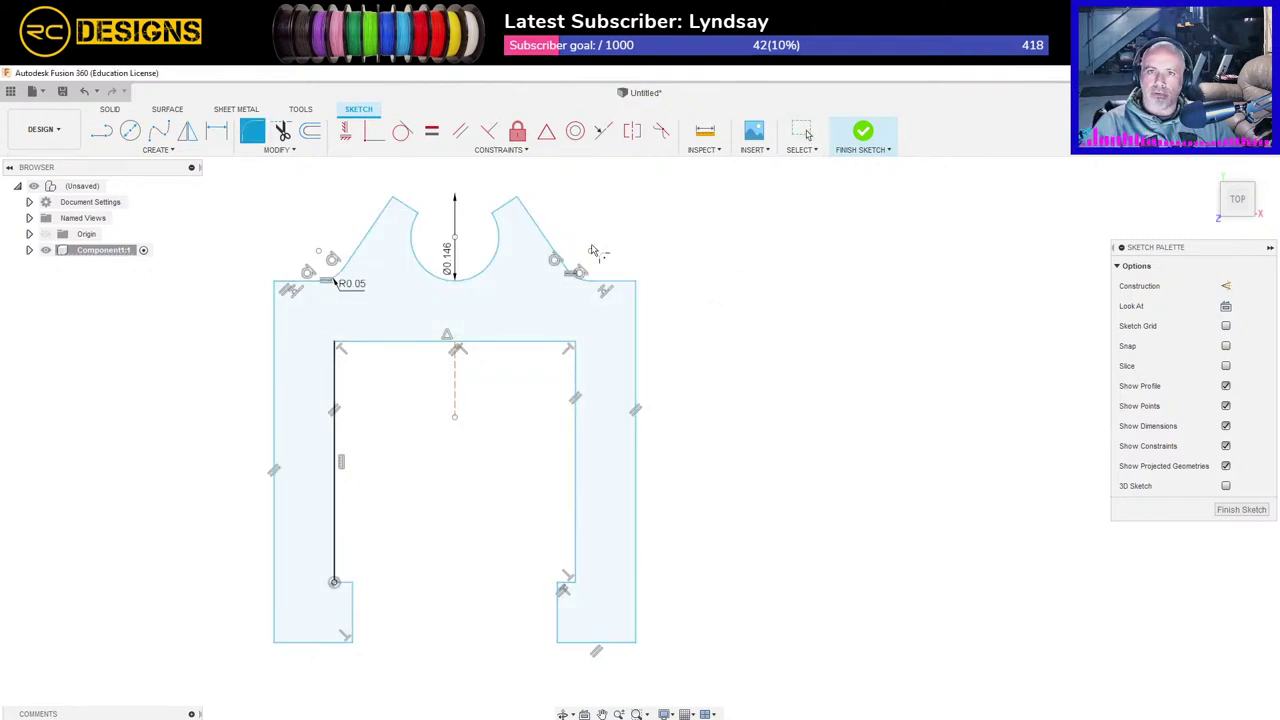
{"action": "left_click", "coordinate": [636, 287]}
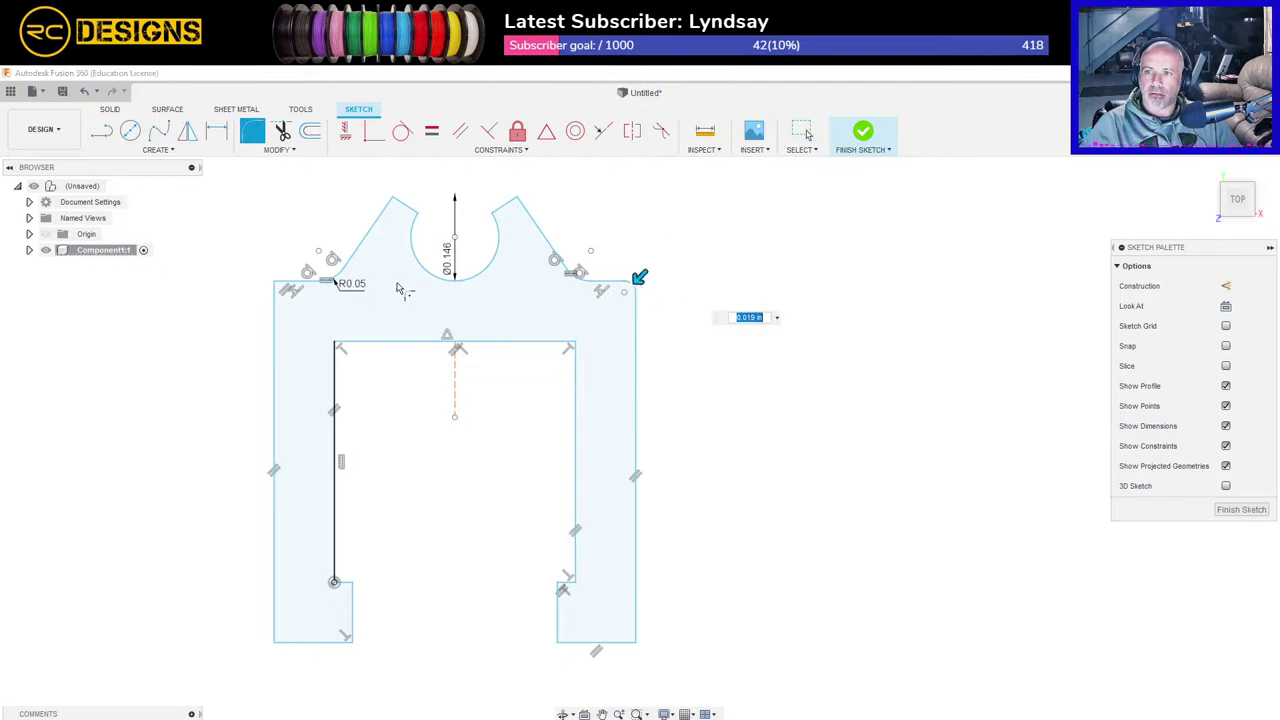
{"action": "left_click", "coordinate": [274, 282]}
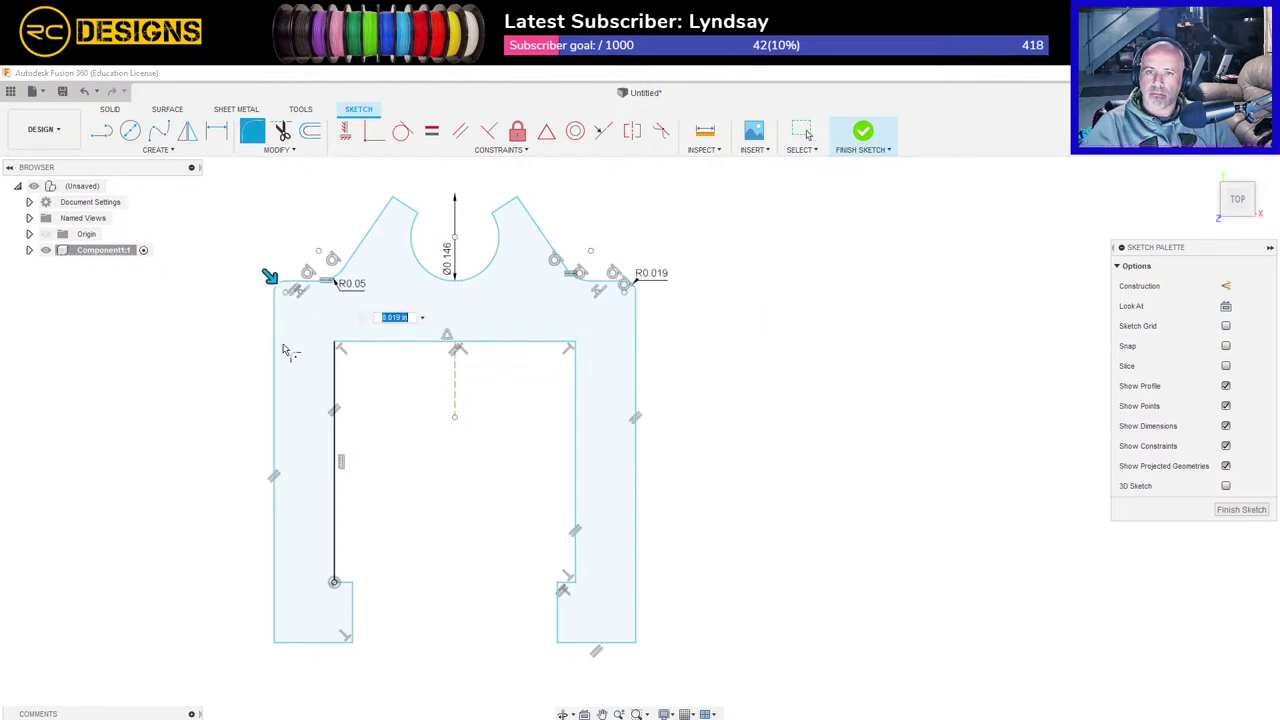
{"action": "left_click", "coordinate": [276, 640]}
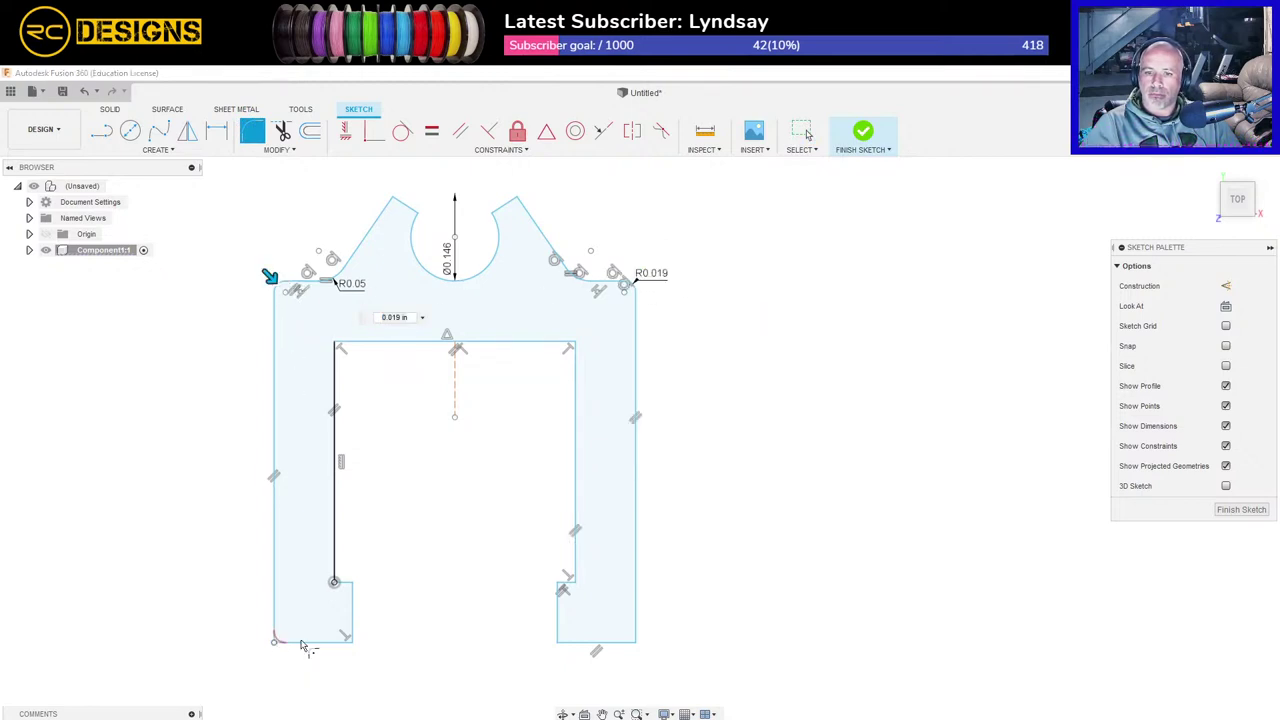
{"action": "left_click", "coordinate": [635, 641]}
{"action": "type", "text": ".05"}
{"action": "key", "text": "Return"}
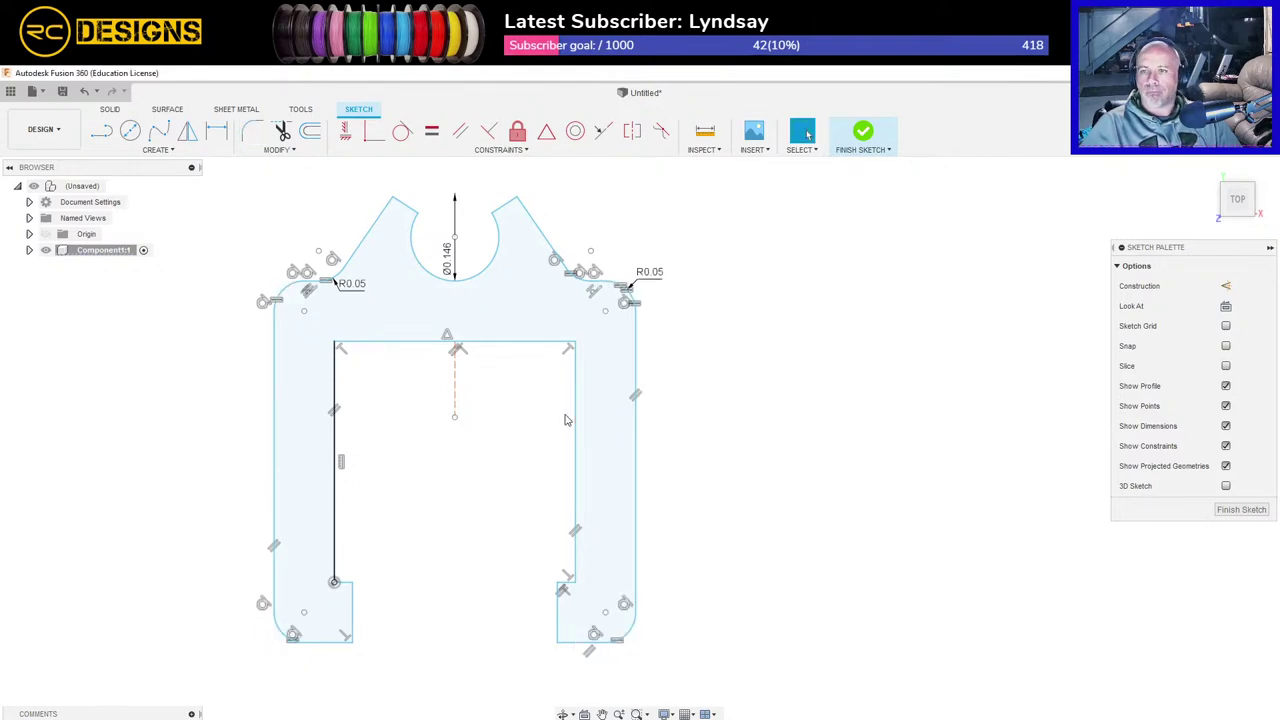
Step: Zoom to the notch and fillet both corners where it meets the slopes at 0.013 in
{"action": "scroll", "coordinate": [434, 232], "scroll_direction": "up", "scroll_amount": 5}
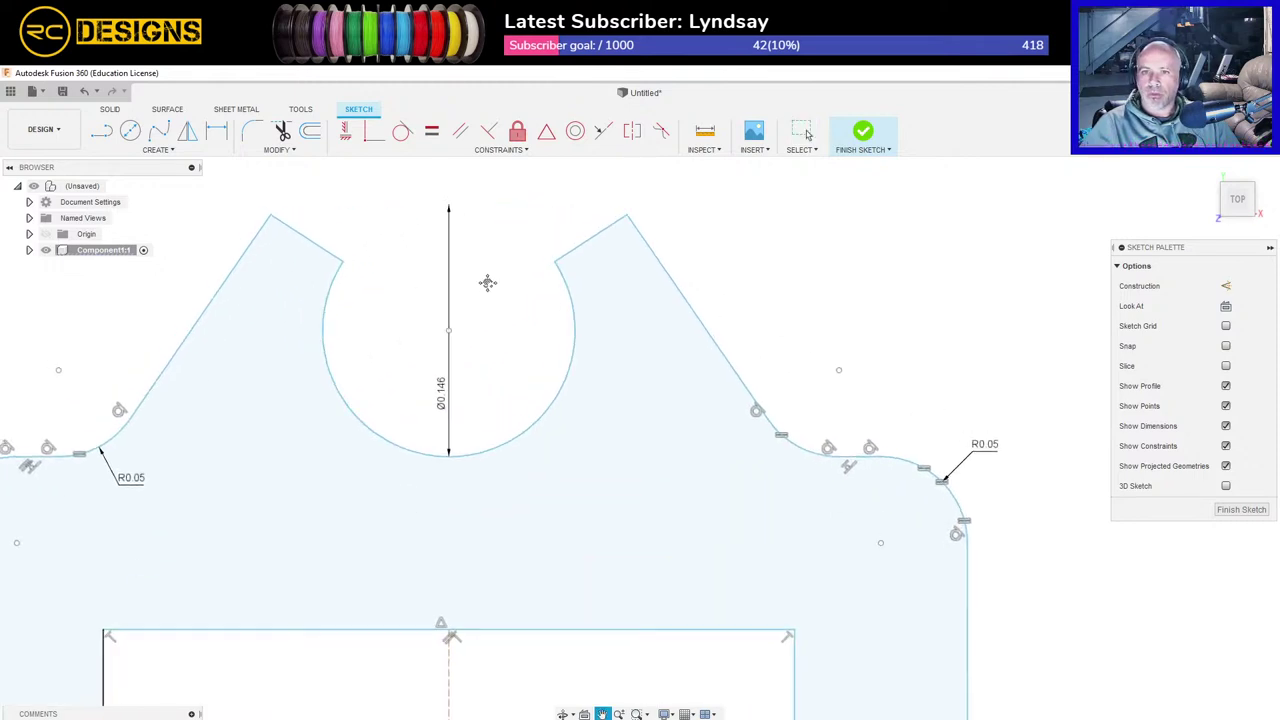
{"action": "middle_click_drag", "start_coordinate": [486, 280], "coordinate": [594, 333]}
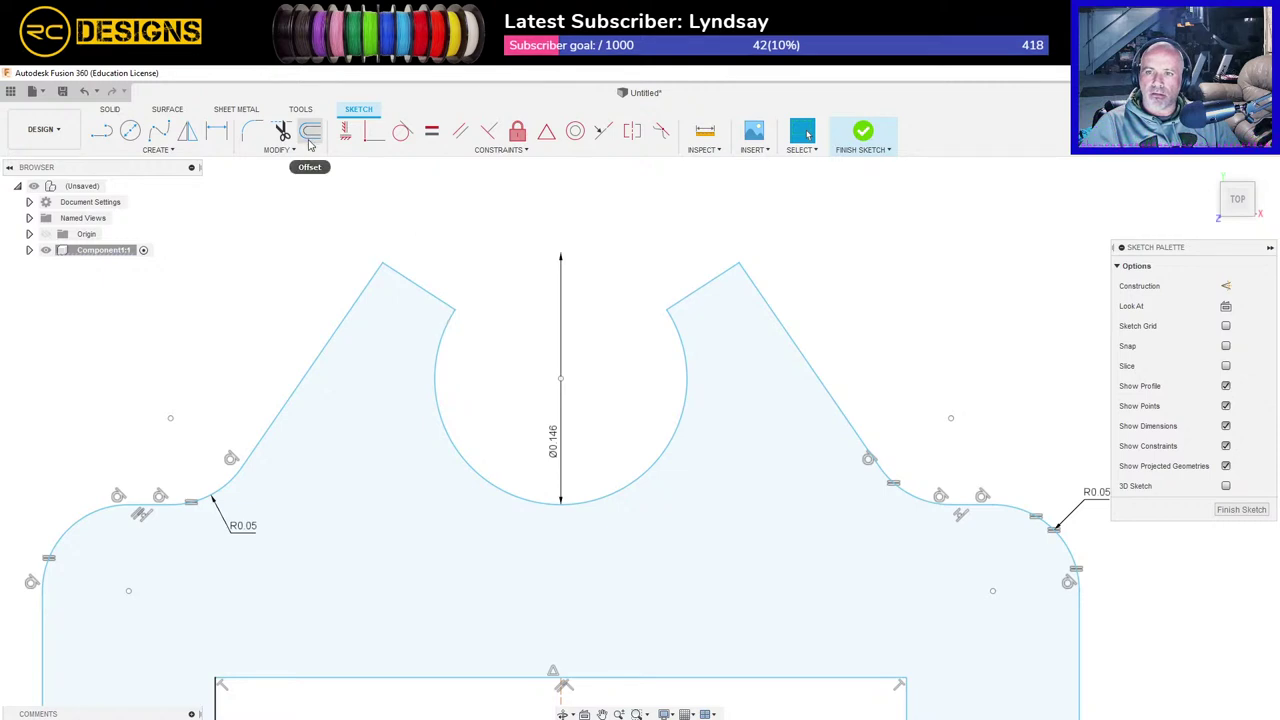
{"action": "left_click", "coordinate": [252, 131]}
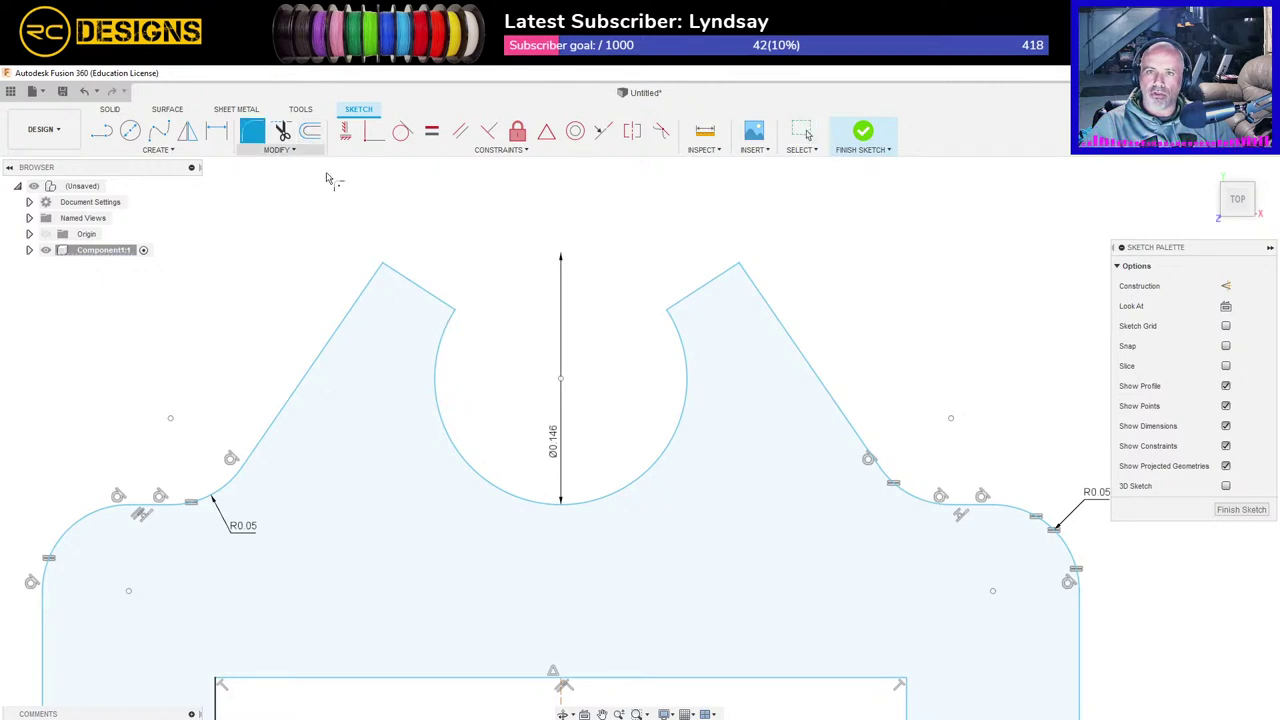
{"action": "left_click", "coordinate": [457, 310]}
{"action": "left_click", "coordinate": [665, 309]}
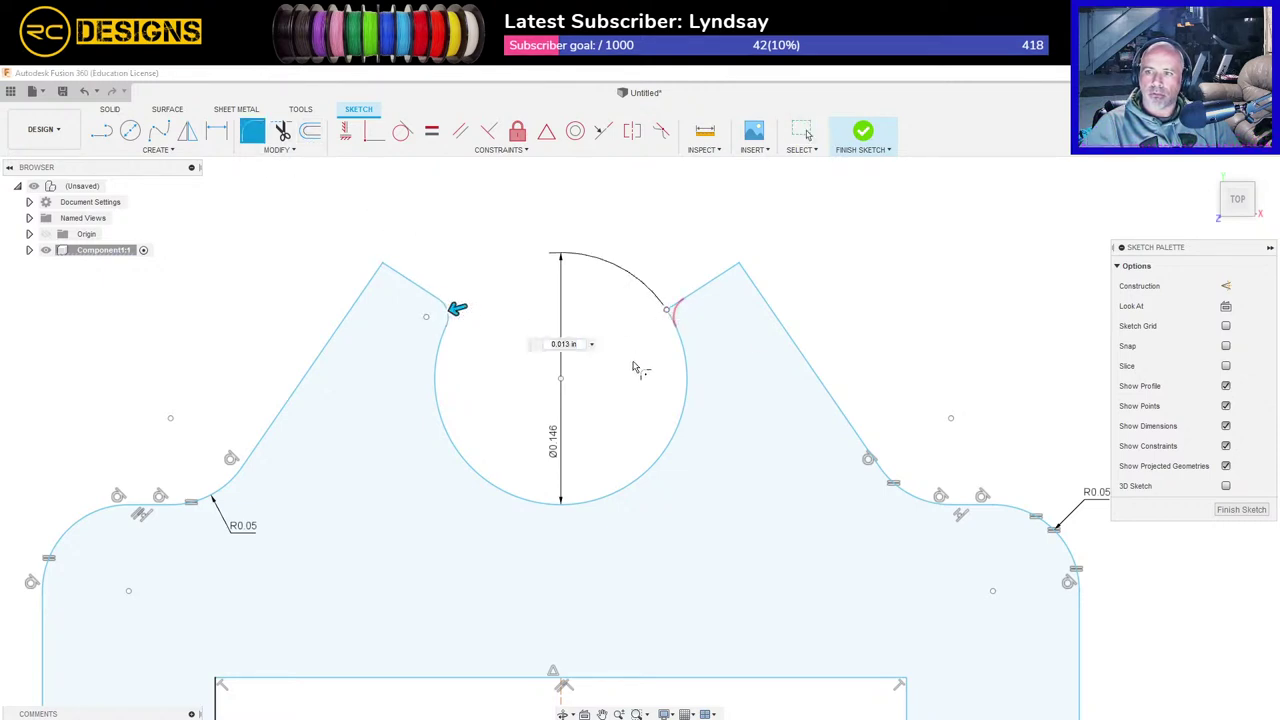
{"action": "key", "text": "Escape"}
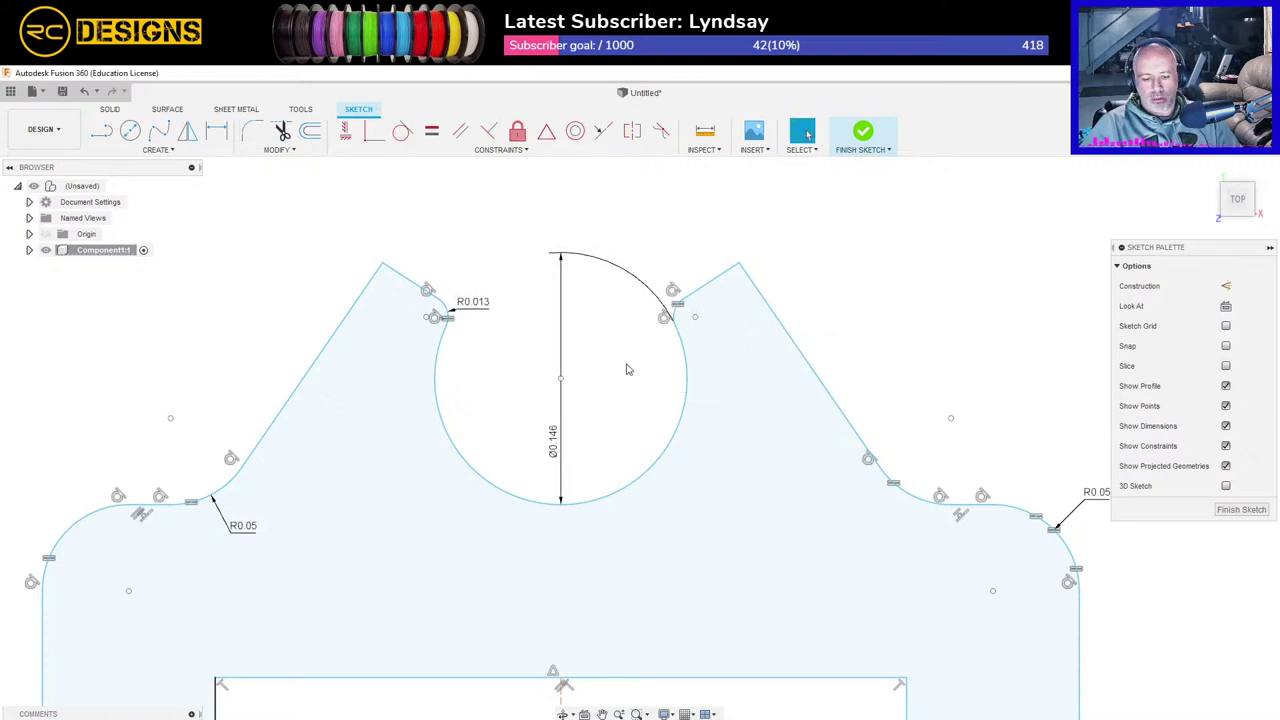
Step: Cancel a stray line at the notch centre and zoom back out to the whole profile
{"action": "key", "text": "l"}
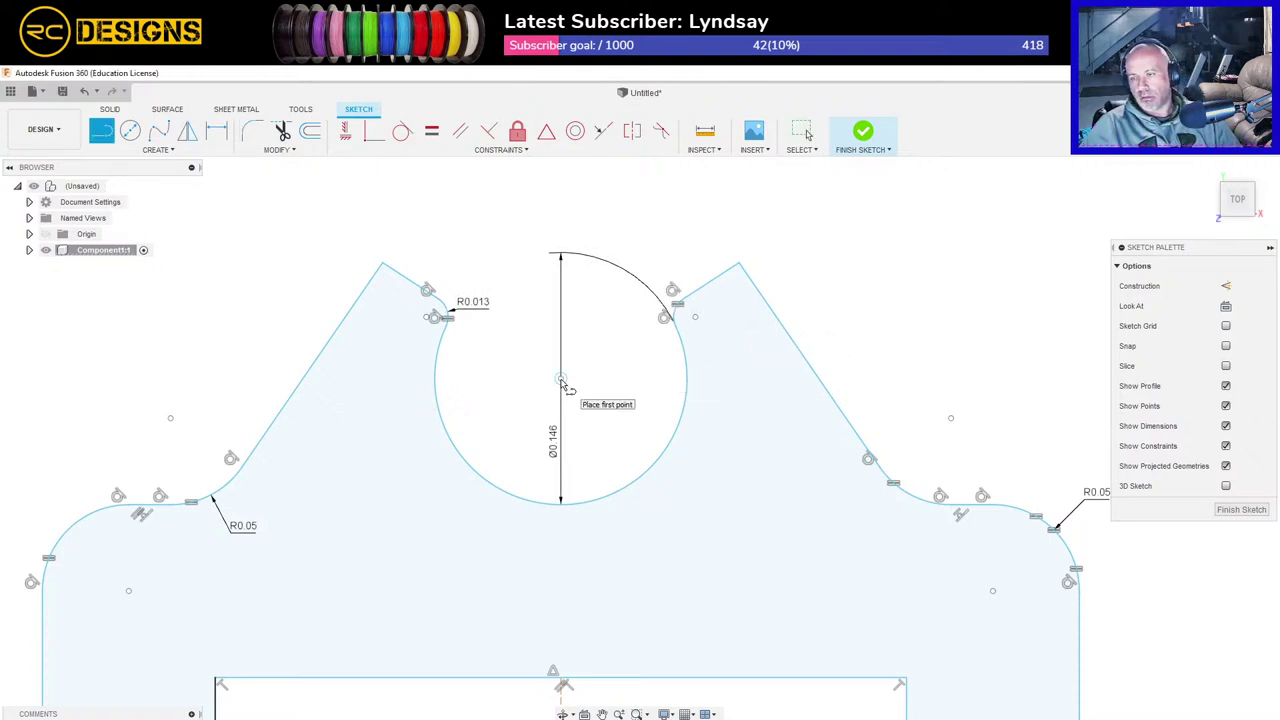
{"action": "left_click", "coordinate": [560, 379]}
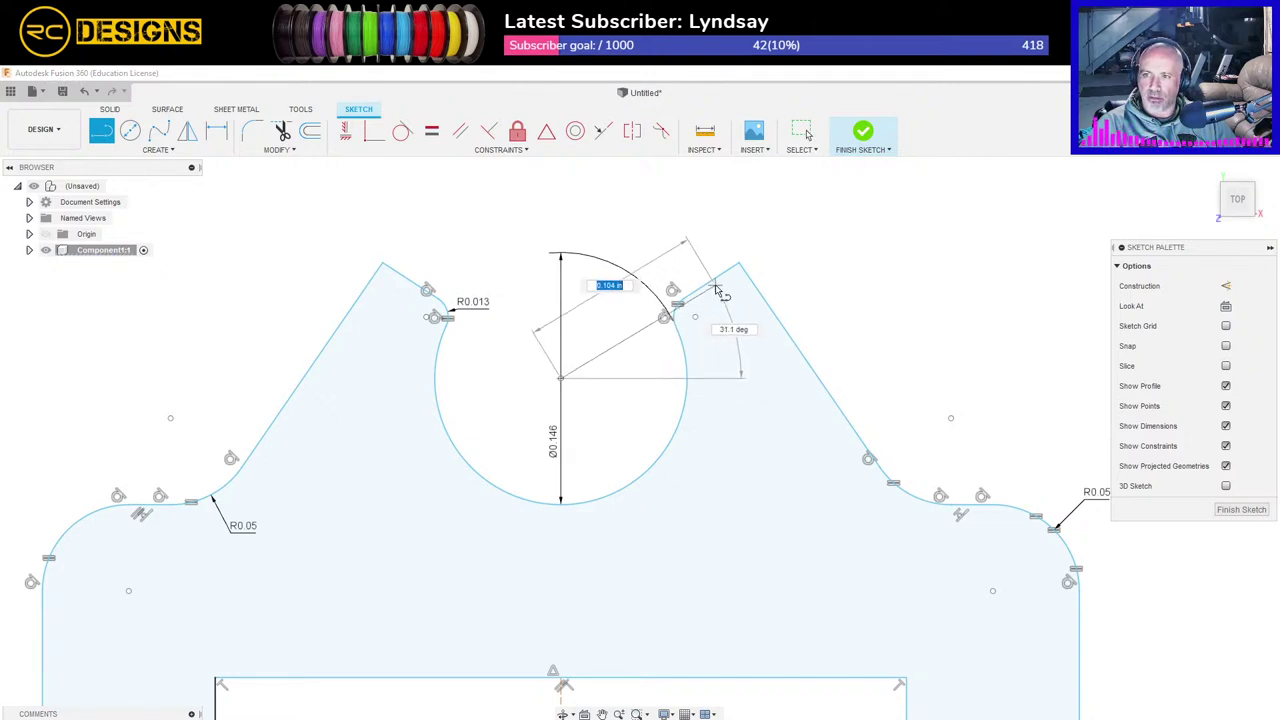
{"action": "key", "text": "Escape"}
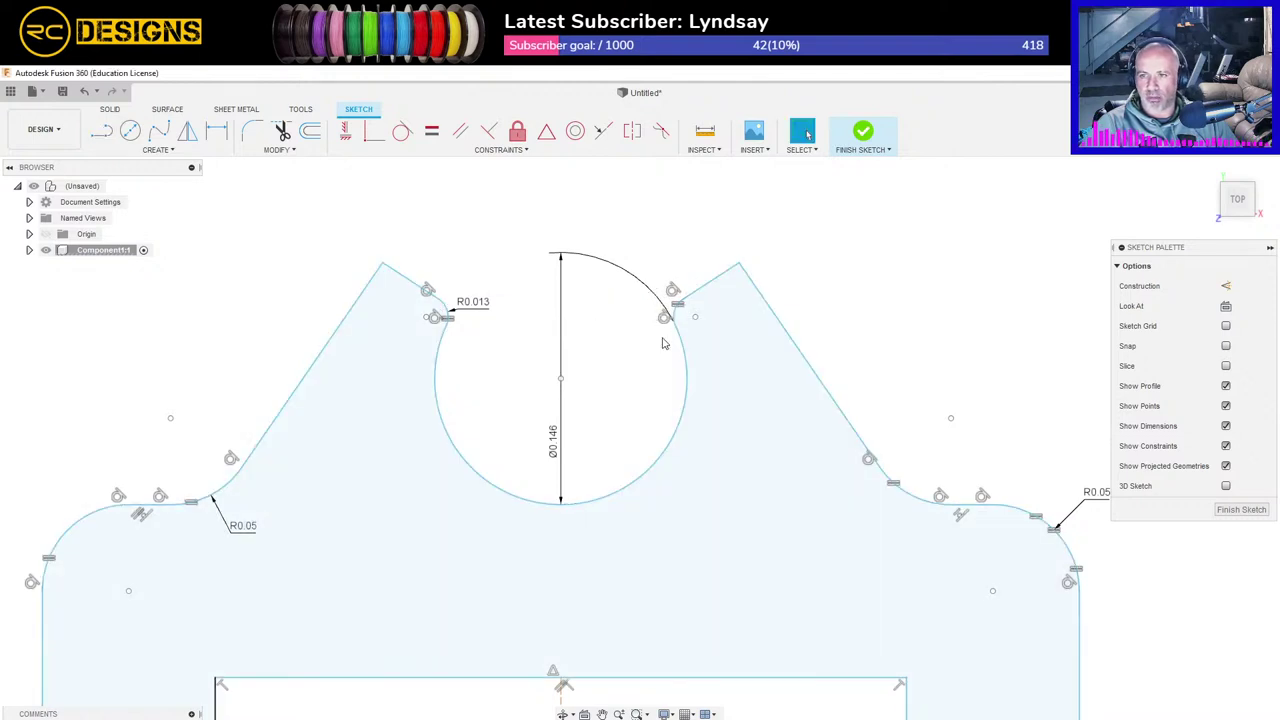
{"action": "scroll", "coordinate": [615, 344], "scroll_direction": "down", "scroll_amount": 5}
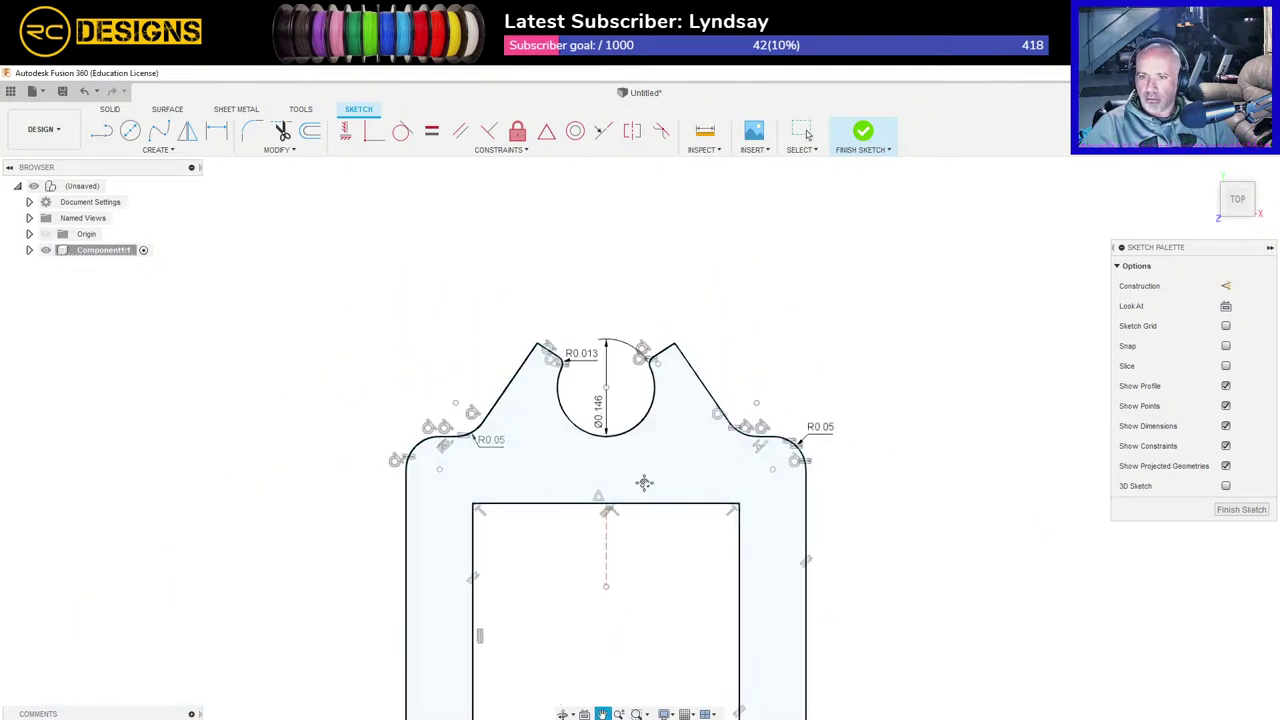
{"action": "middle_click_drag", "start_coordinate": [639, 455], "coordinate": [592, 347]}
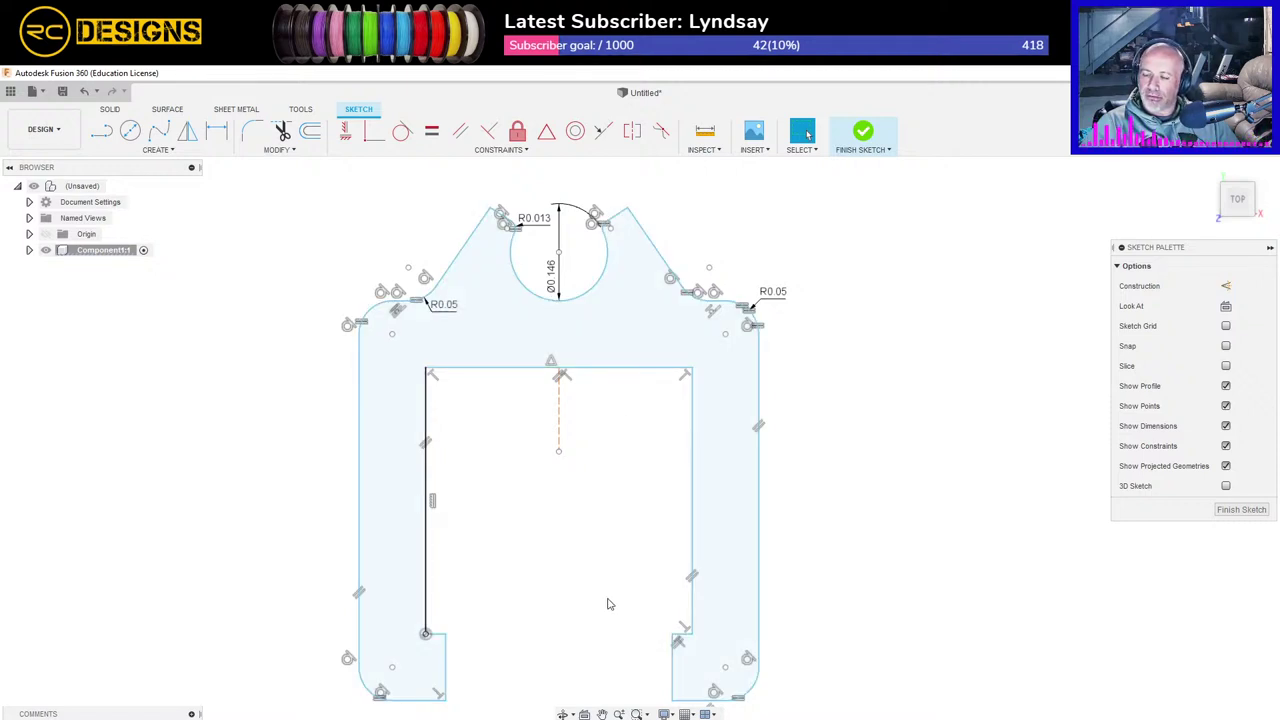
{"action": "scroll", "coordinate": [623, 563], "scroll_direction": "up", "scroll_amount": 5}
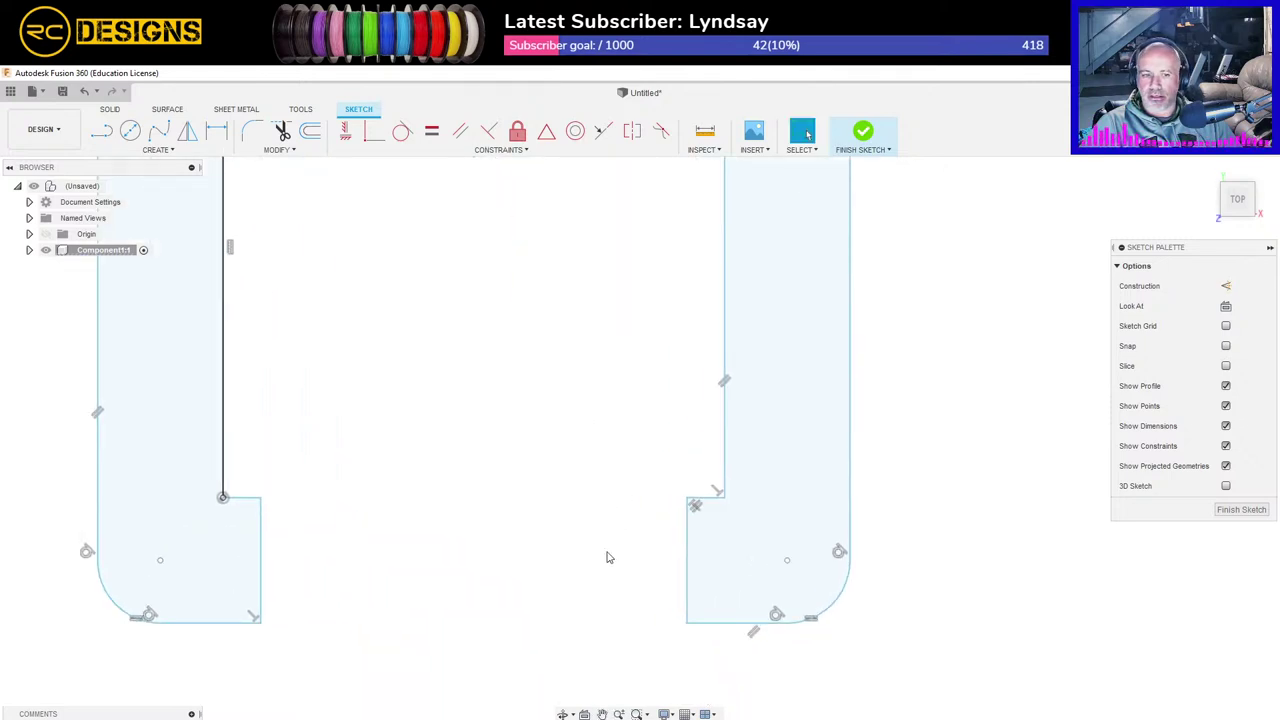
Step: Try lines and arcs from the right leg's inner corner, cancelling each attempt
{"action": "key", "text": "l"}
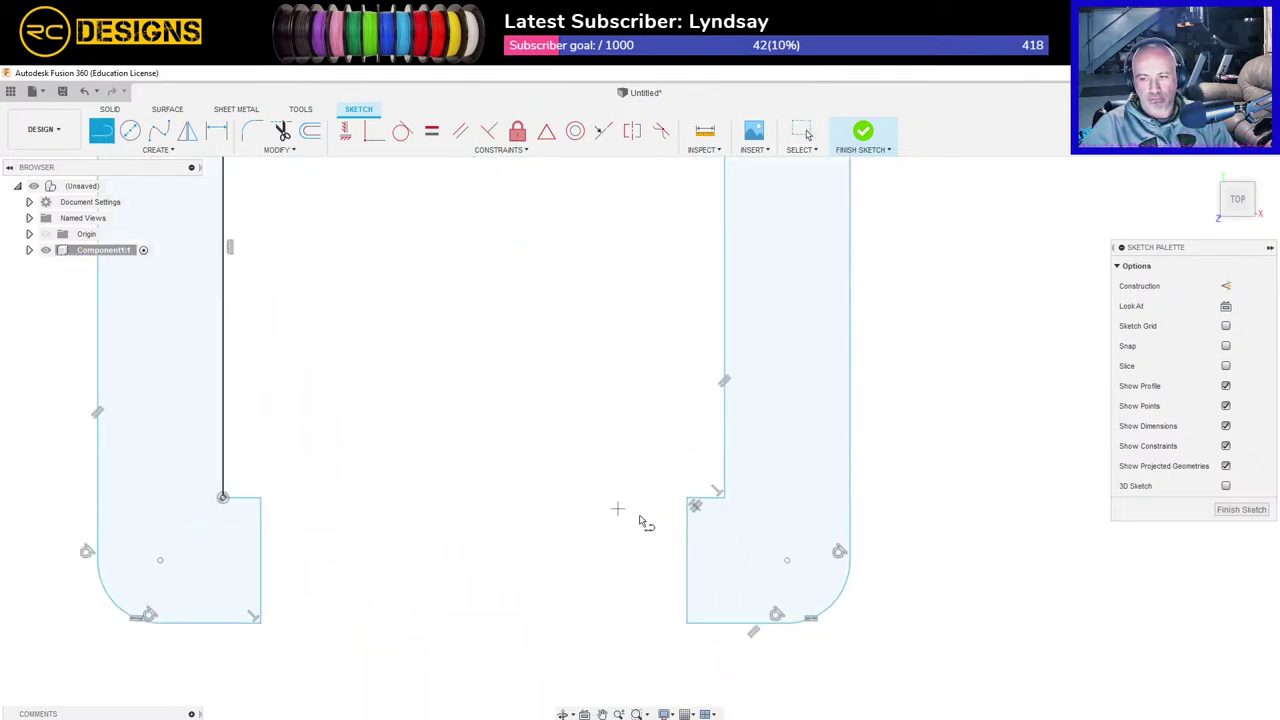
{"action": "left_click", "coordinate": [706, 496]}
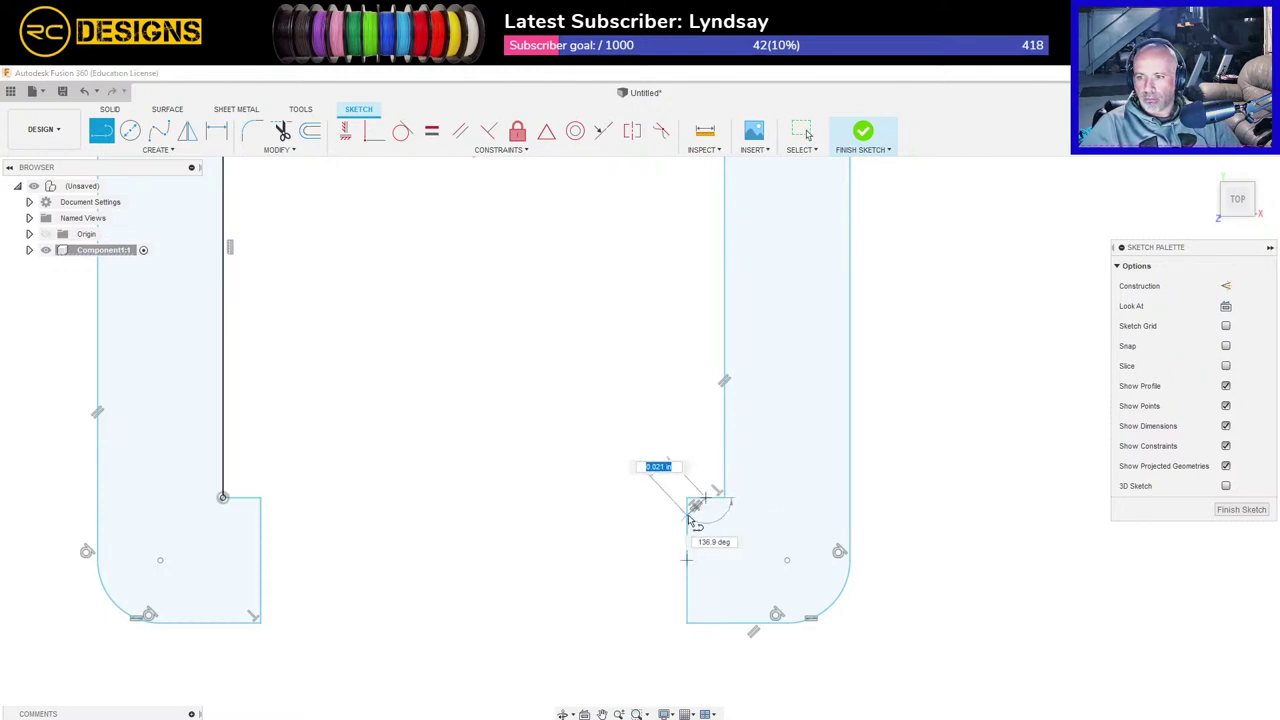
{"action": "key", "text": "Tab"}
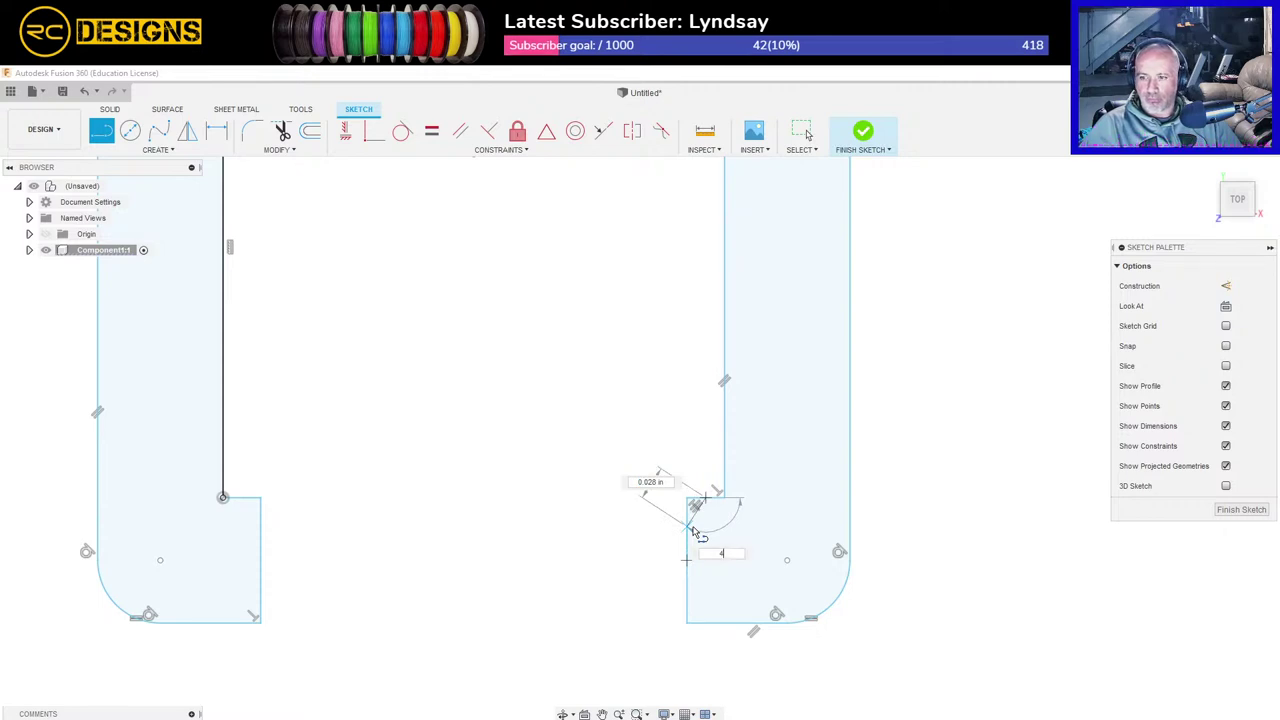
{"action": "key", "text": "Escape"}
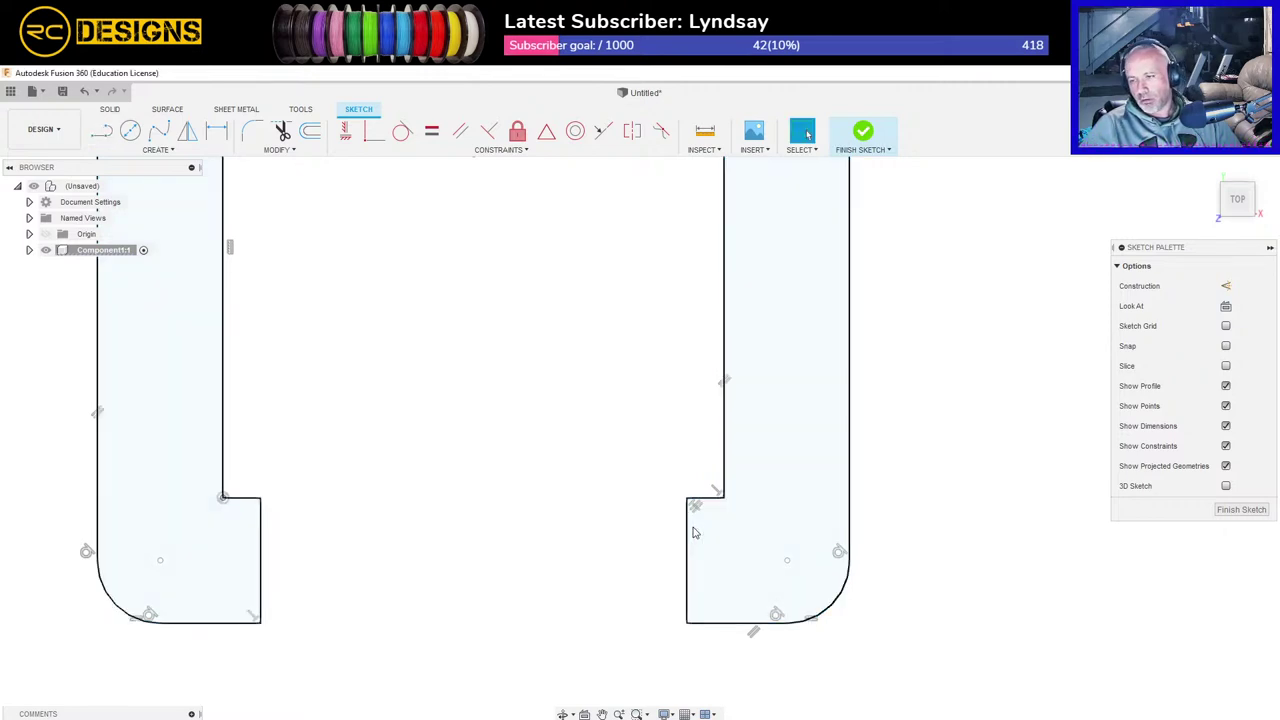
{"action": "scroll", "coordinate": [695, 535], "scroll_direction": "up", "scroll_amount": 5}
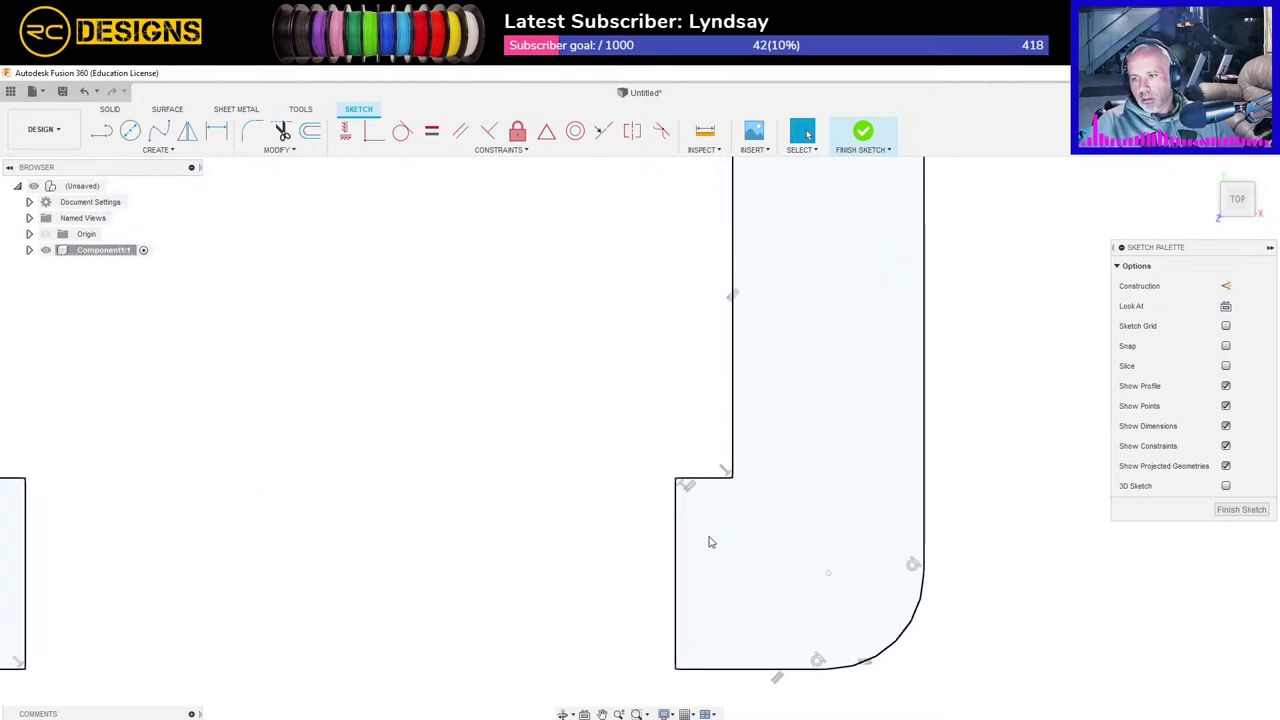
{"action": "key", "text": "l"}
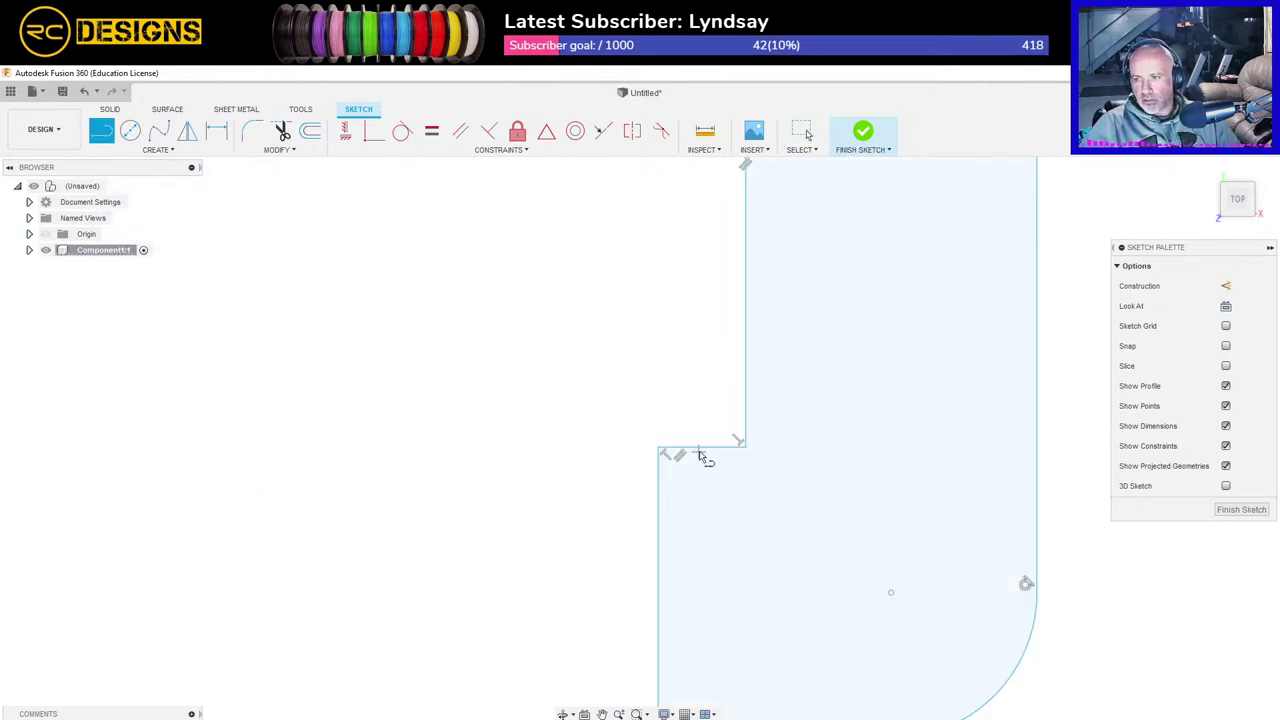
{"action": "left_click_drag", "start_coordinate": [701, 448], "coordinate": [649, 513]}
{"action": "key", "text": "Escape"}
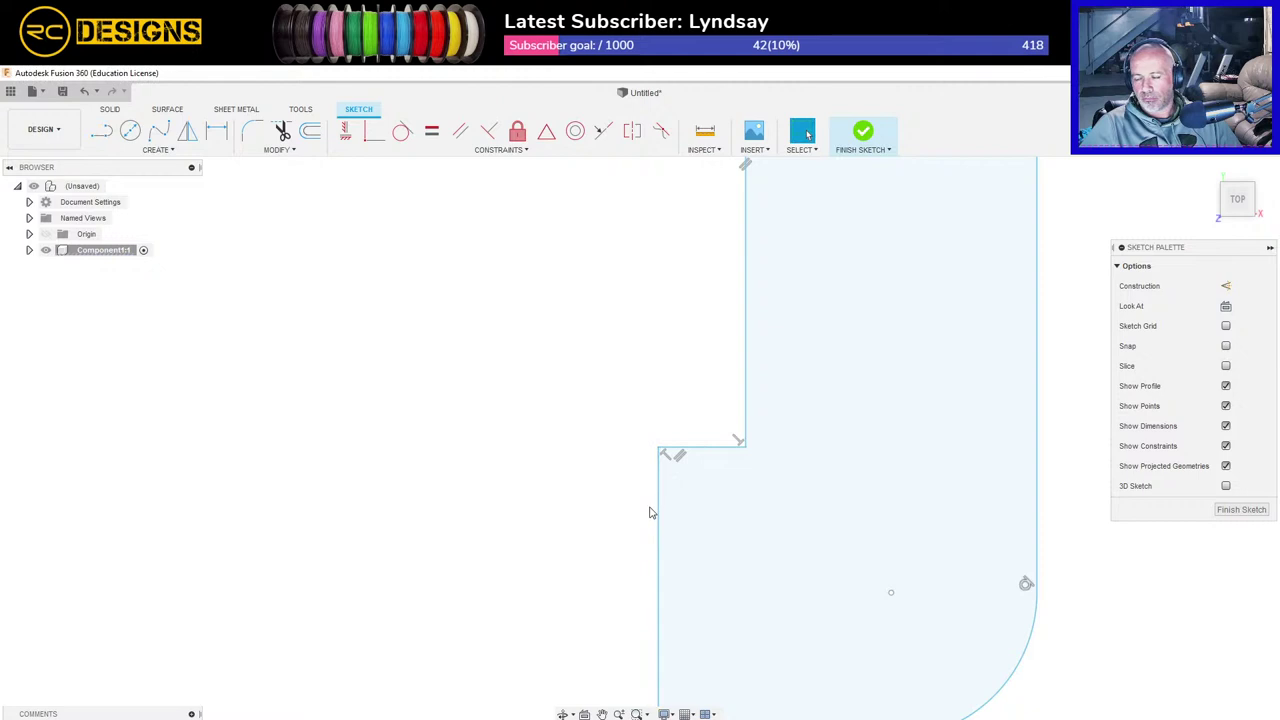
{"action": "key", "text": "l"}
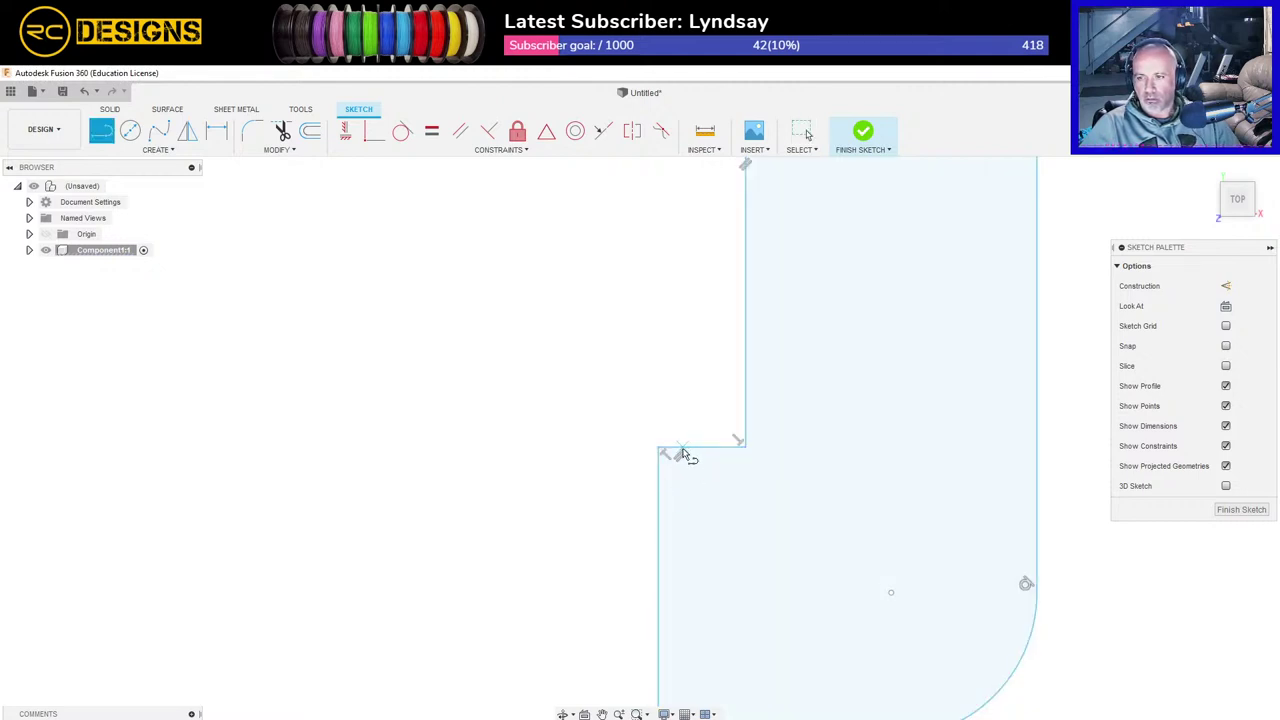
{"action": "left_click_drag", "start_coordinate": [685, 453], "coordinate": [656, 597]}
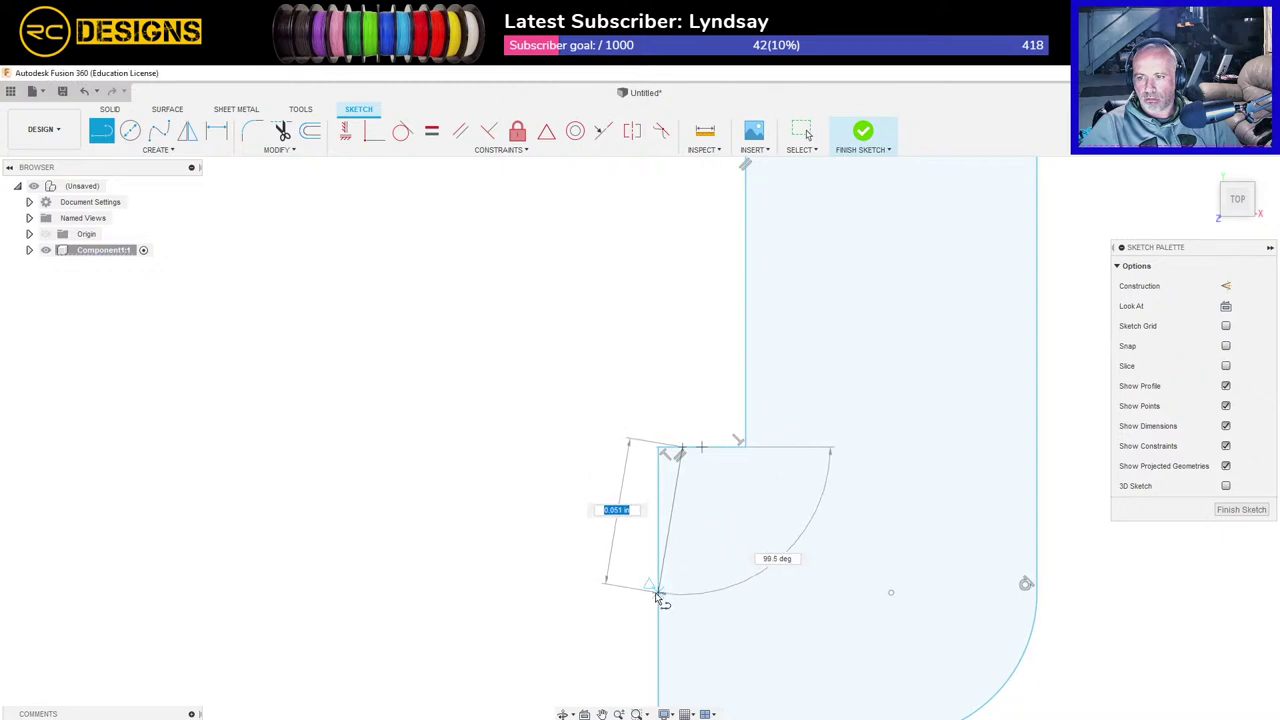
{"action": "key", "text": "Escape"}
Step: Trim the vertical segment and short stub by the diagonal, then undo the last trim
{"action": "left_click", "coordinate": [281, 131]}
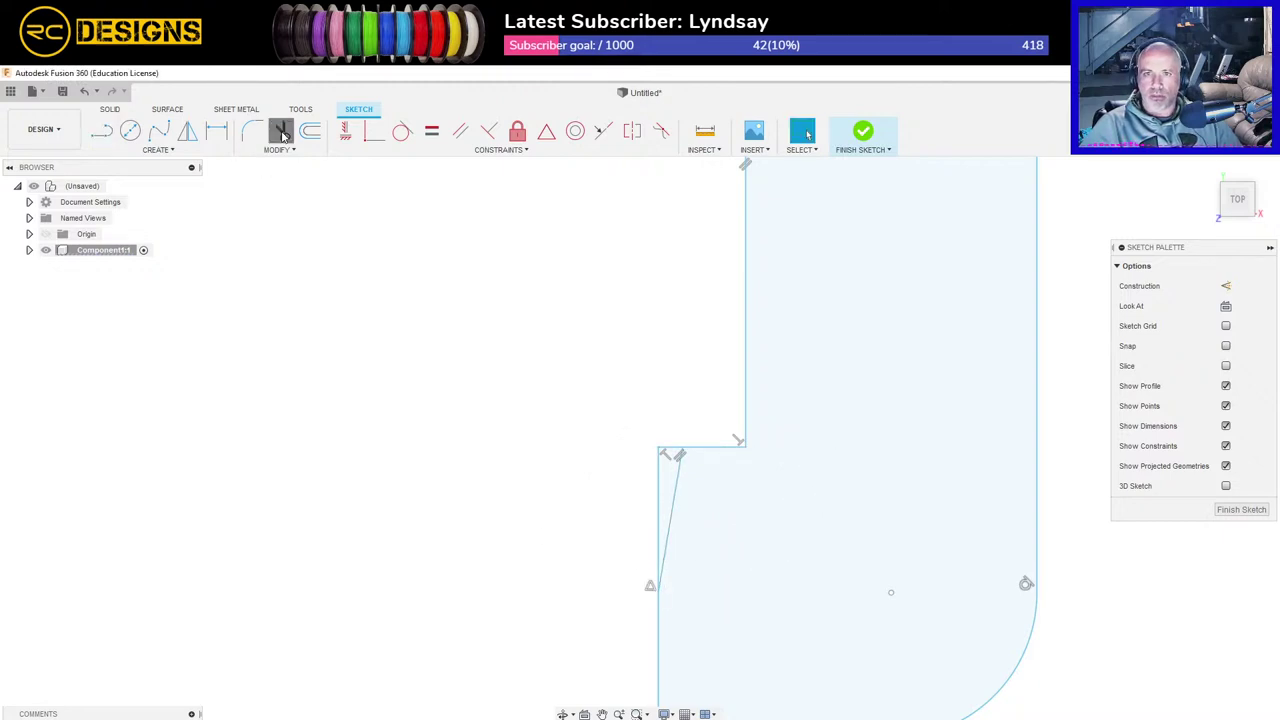
{"action": "left_click", "coordinate": [657, 480]}
{"action": "left_click", "coordinate": [668, 448]}
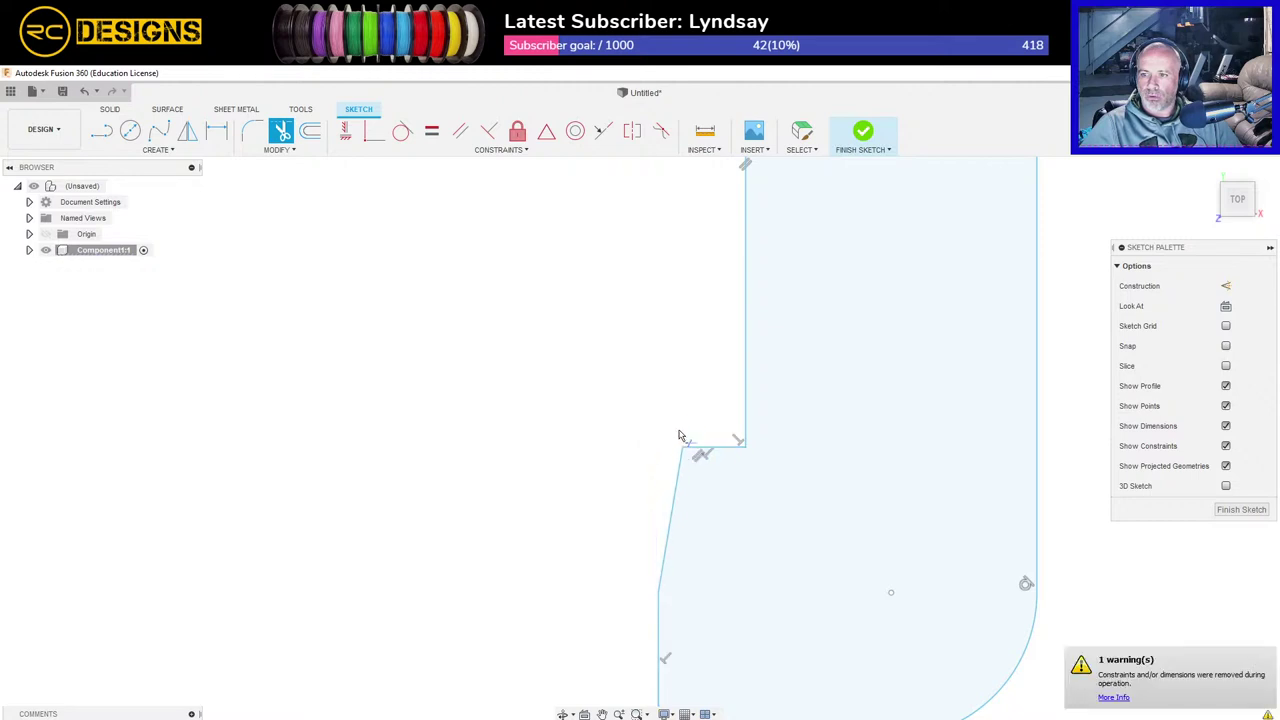
{"action": "key", "text": "Escape"}
{"action": "scroll", "coordinate": [633, 466], "scroll_direction": "down", "scroll_amount": 2}
{"action": "scroll", "coordinate": [634, 481], "scroll_direction": "down", "scroll_amount": 1}
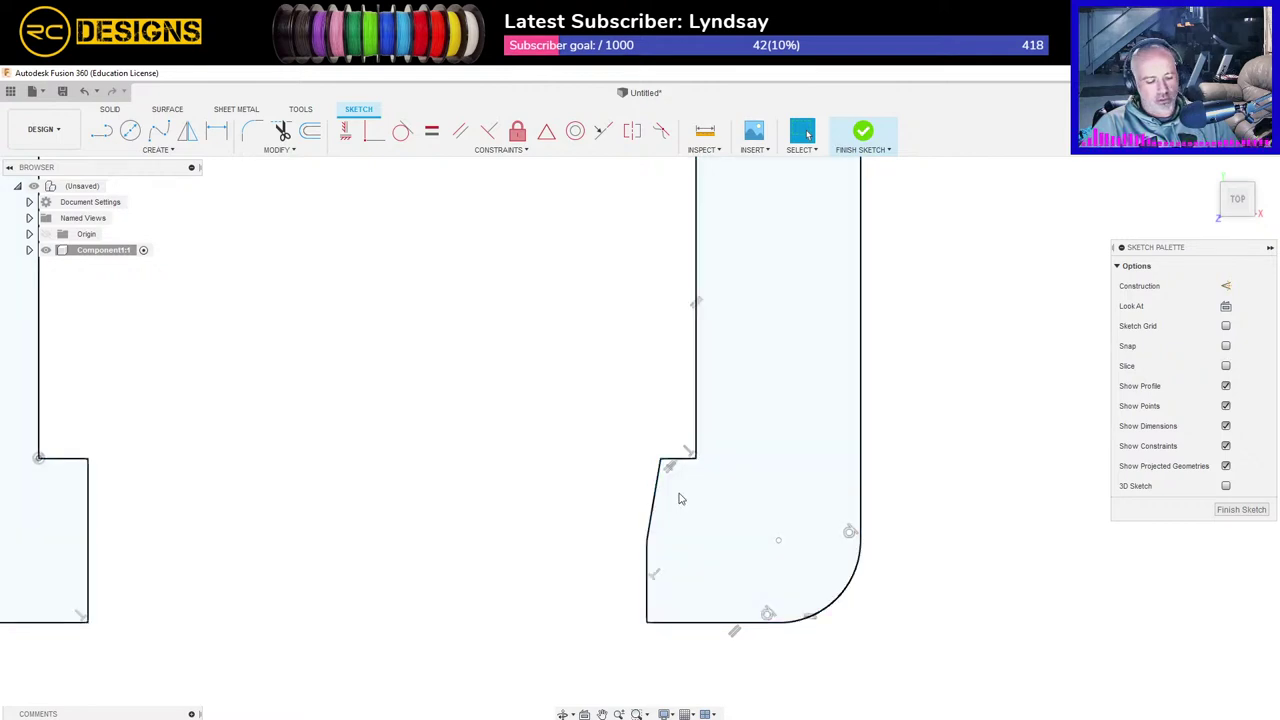
{"action": "key", "text": "ctrl+z"}
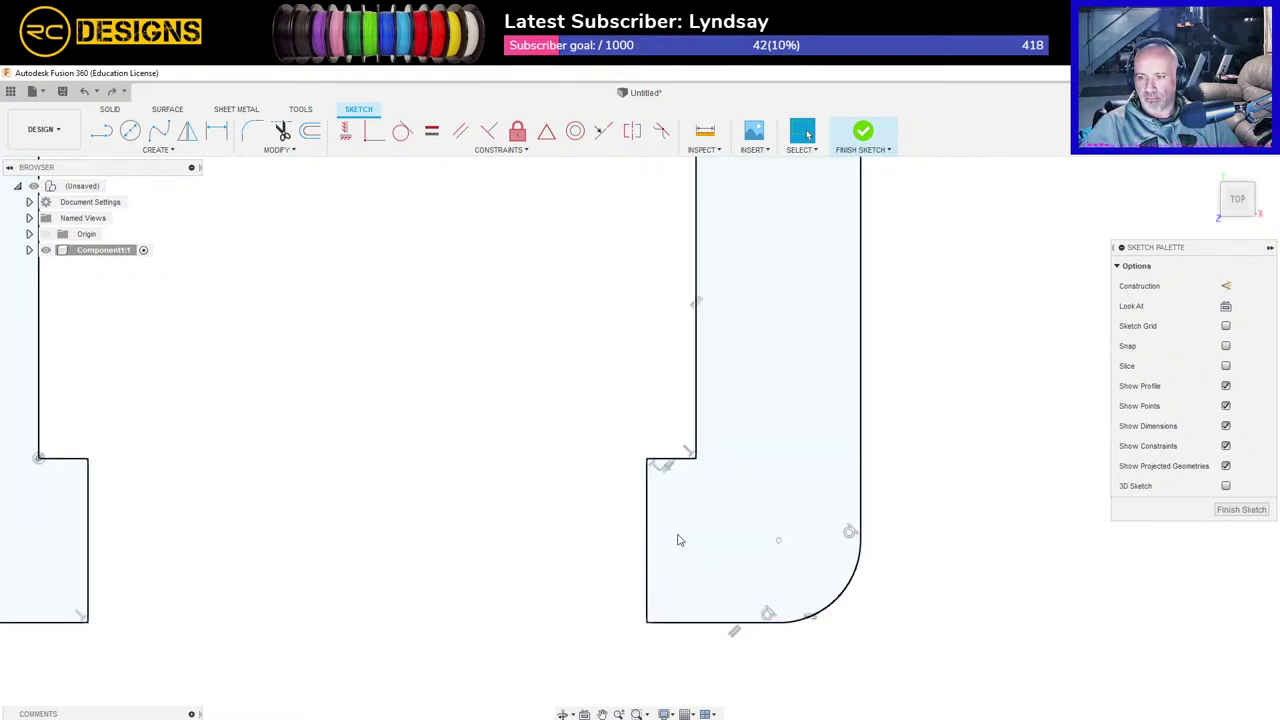
Step: Draw an angled line from the bottom-left corner to the left edge and trim the old corner
{"action": "key", "text": "l"}
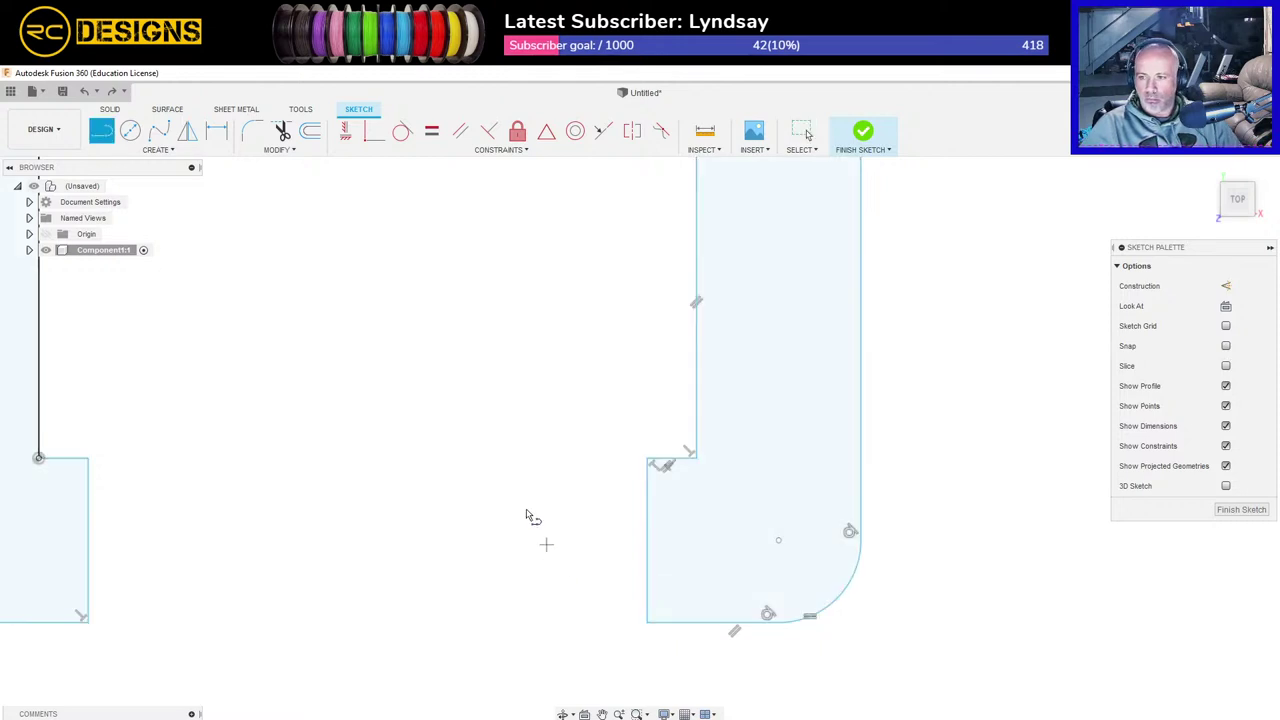
{"action": "left_click", "coordinate": [668, 623]}
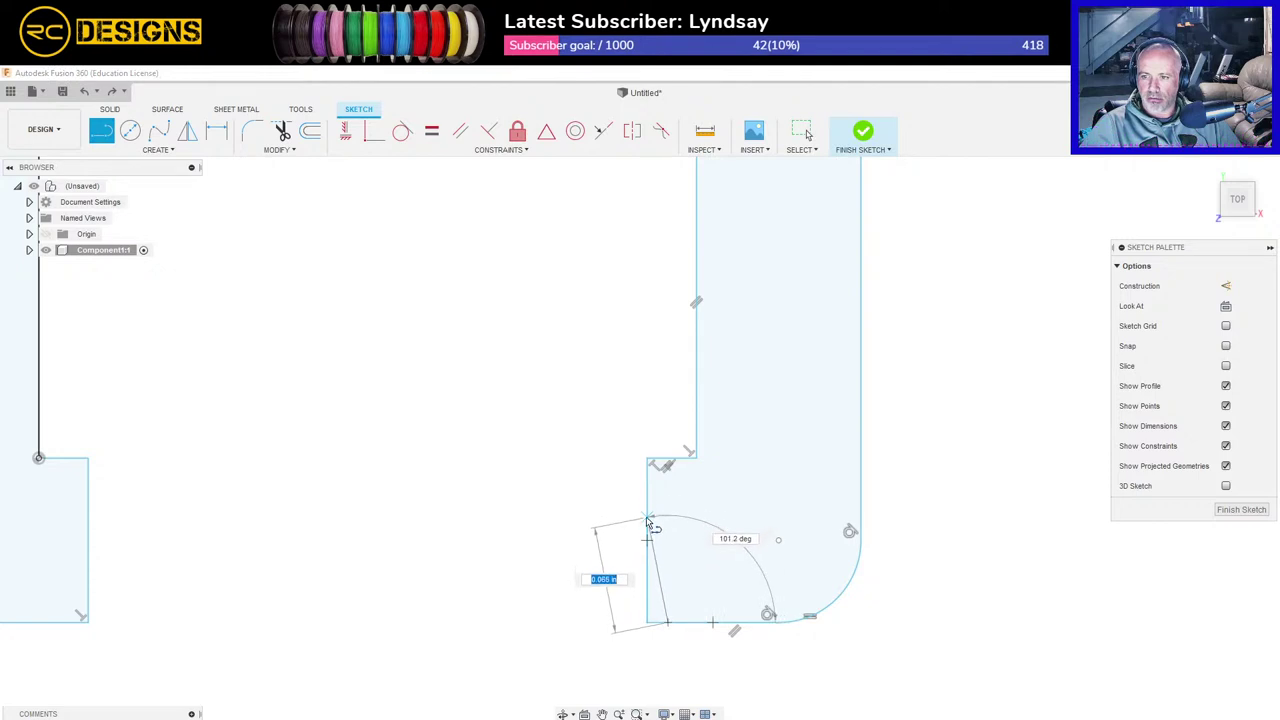
{"action": "double_click", "coordinate": [648, 521]}
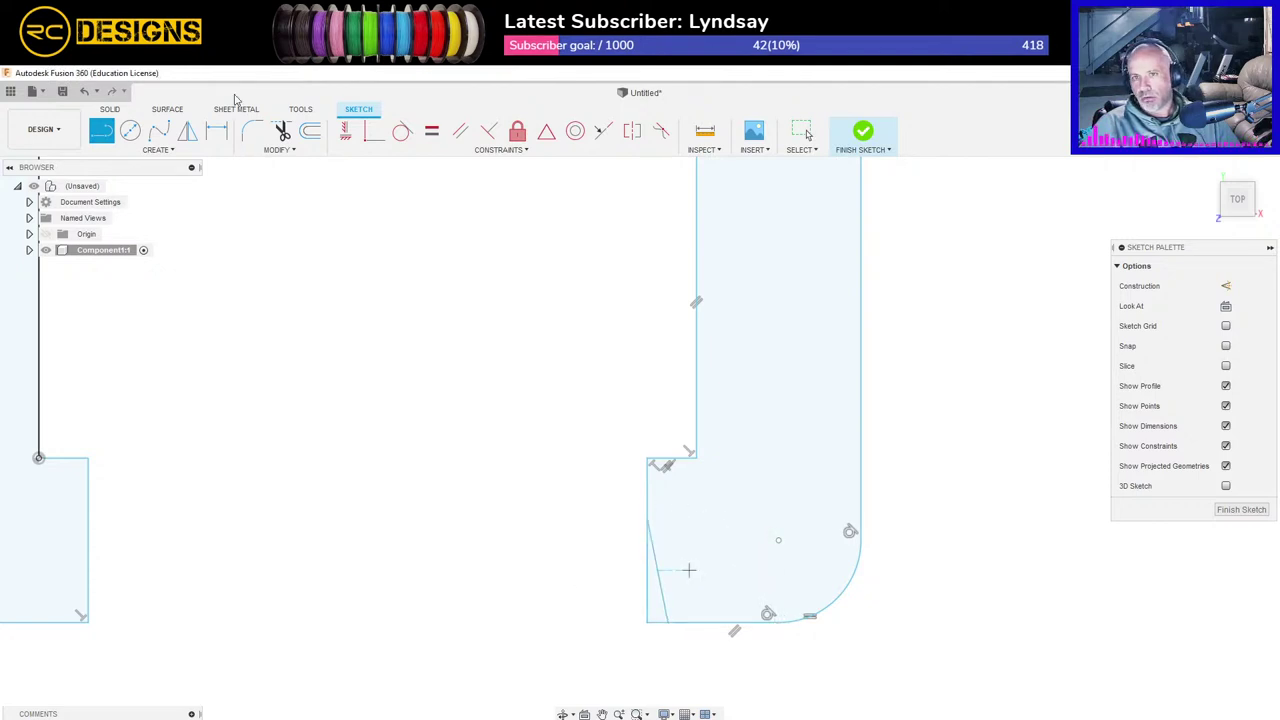
{"action": "key", "text": "t"}
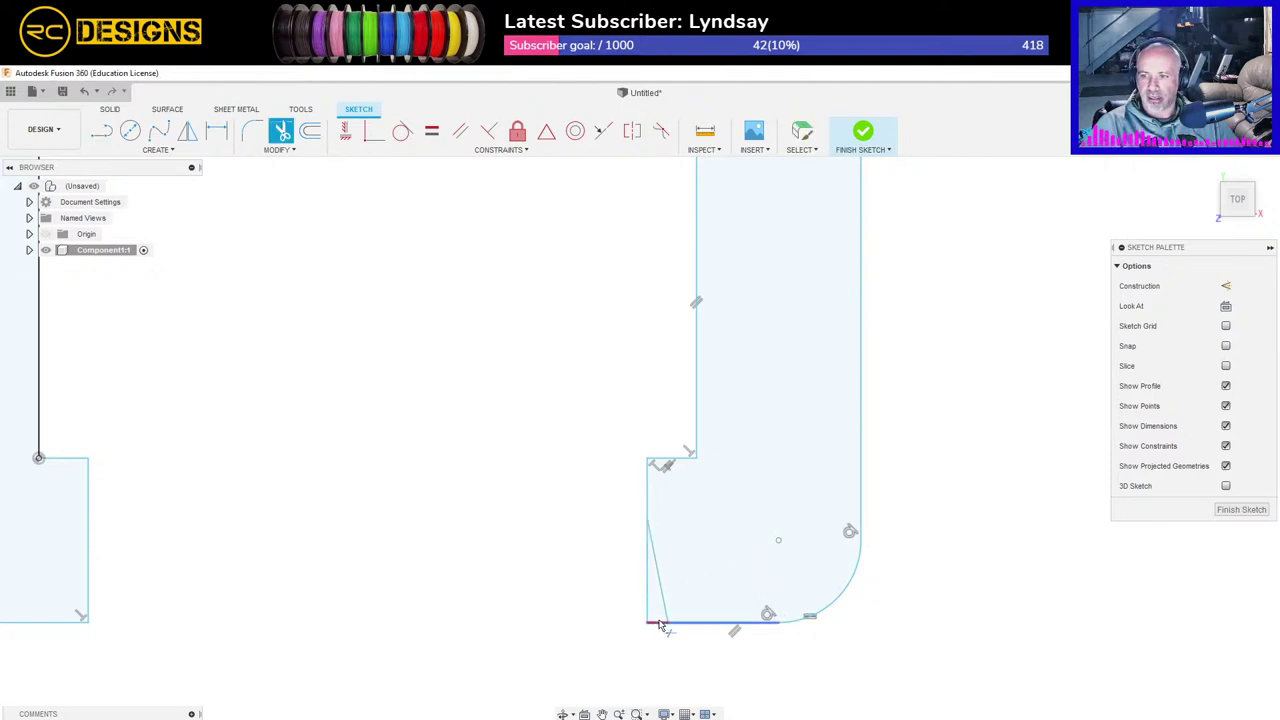
{"action": "left_click", "coordinate": [658, 622]}
{"action": "left_click", "coordinate": [648, 565]}
{"action": "key", "text": "Escape"}
{"action": "mouse_move", "coordinate": [526, 491]}
{"action": "middle_mouse_down"}
{"action": "mouse_move", "coordinate": [491, 537]}
{"action": "mouse_move", "coordinate": [537, 543]}
{"action": "middle_mouse_up"}
{"action": "scroll", "coordinate": [521, 459], "scroll_direction": "down", "scroll_amount": 2}
{"action": "middle_click_drag", "start_coordinate": [521, 459], "coordinate": [558, 463]}
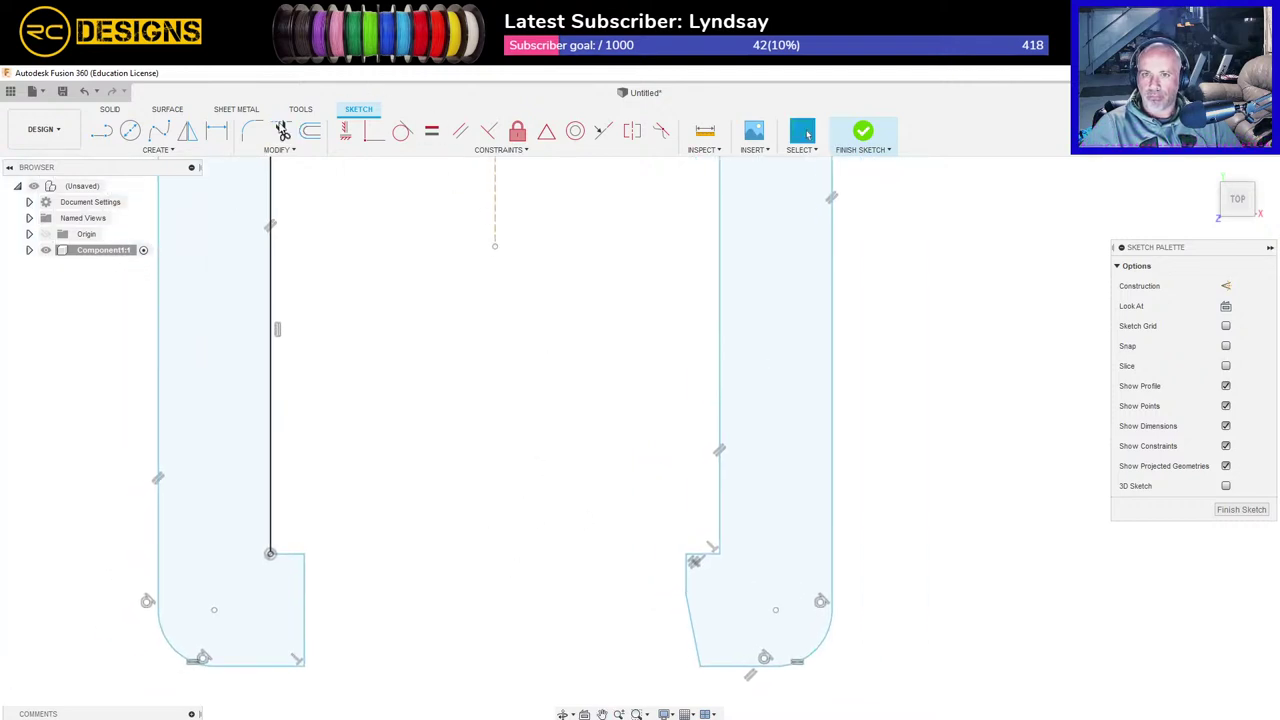
Step: Mirror the angled edge across the dashed centre line and trim the left foot's old corner segment
{"action": "left_click", "coordinate": [187, 131]}
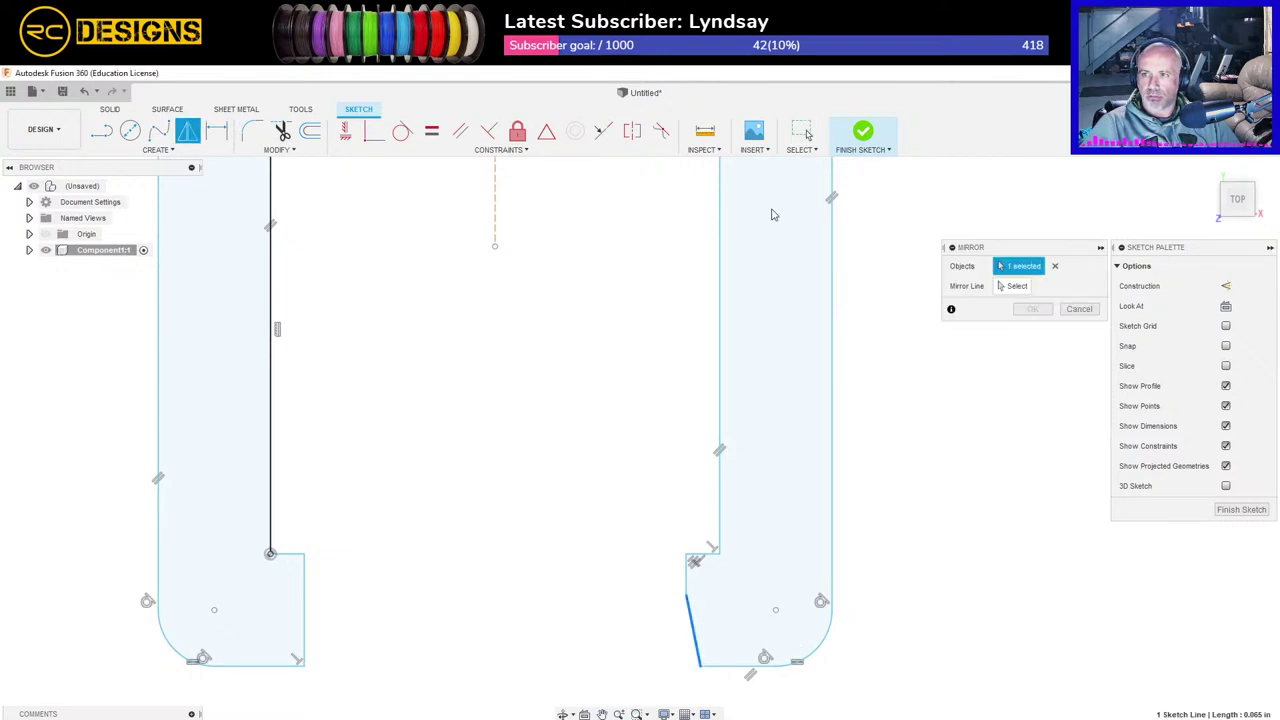
{"action": "left_click", "coordinate": [1008, 286]}
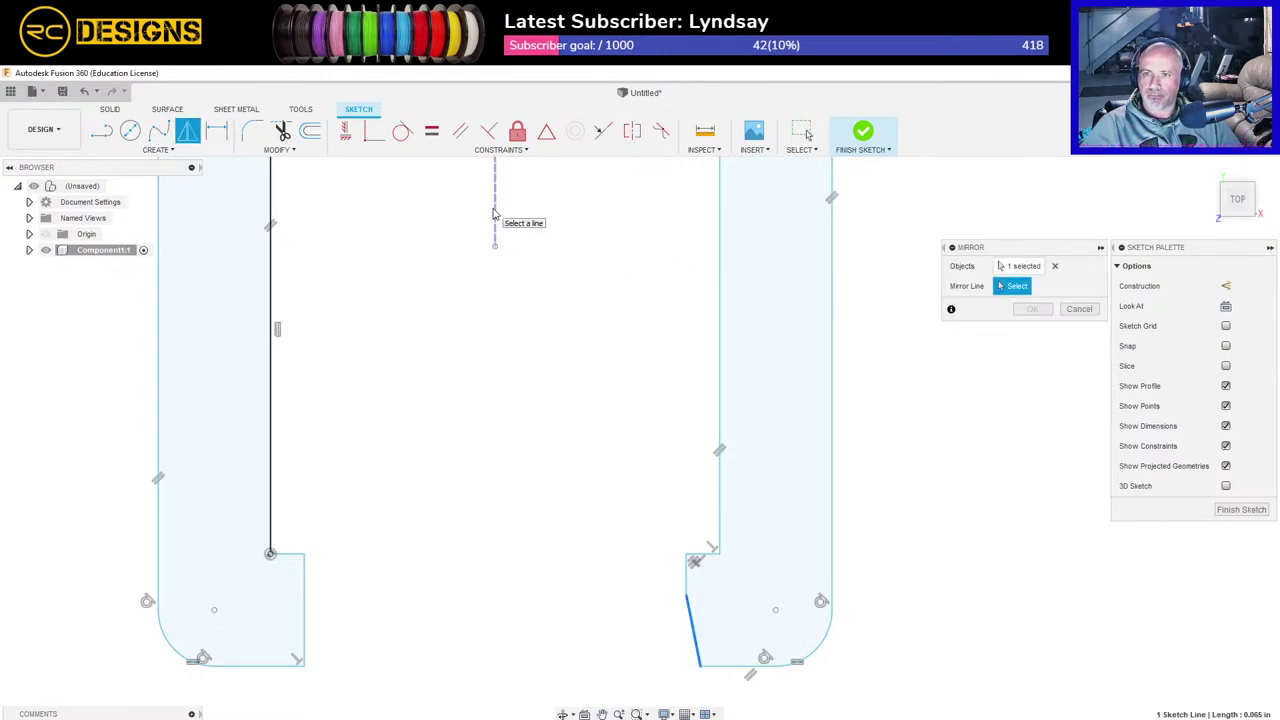
{"action": "left_click", "coordinate": [495, 218]}
{"action": "left_click", "coordinate": [1032, 309]}
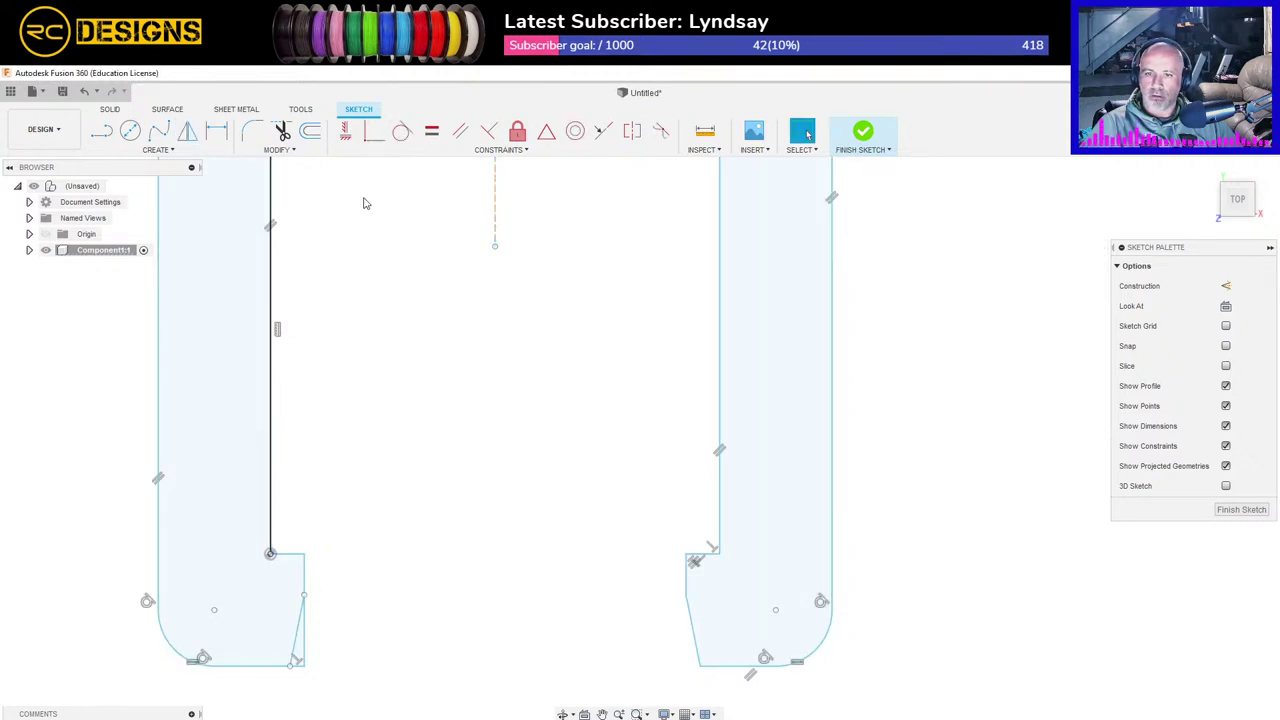
{"action": "left_click", "coordinate": [281, 131]}
{"action": "left_click", "coordinate": [306, 641]}
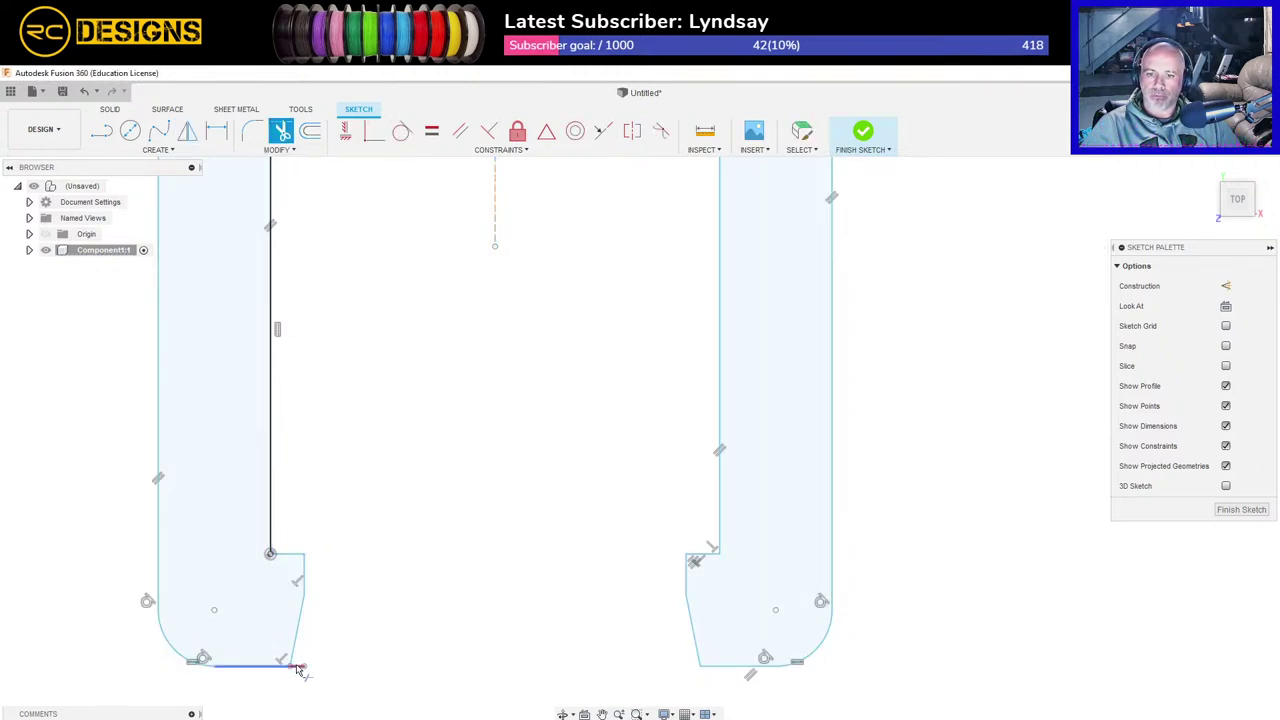
{"action": "key", "text": "Escape"}
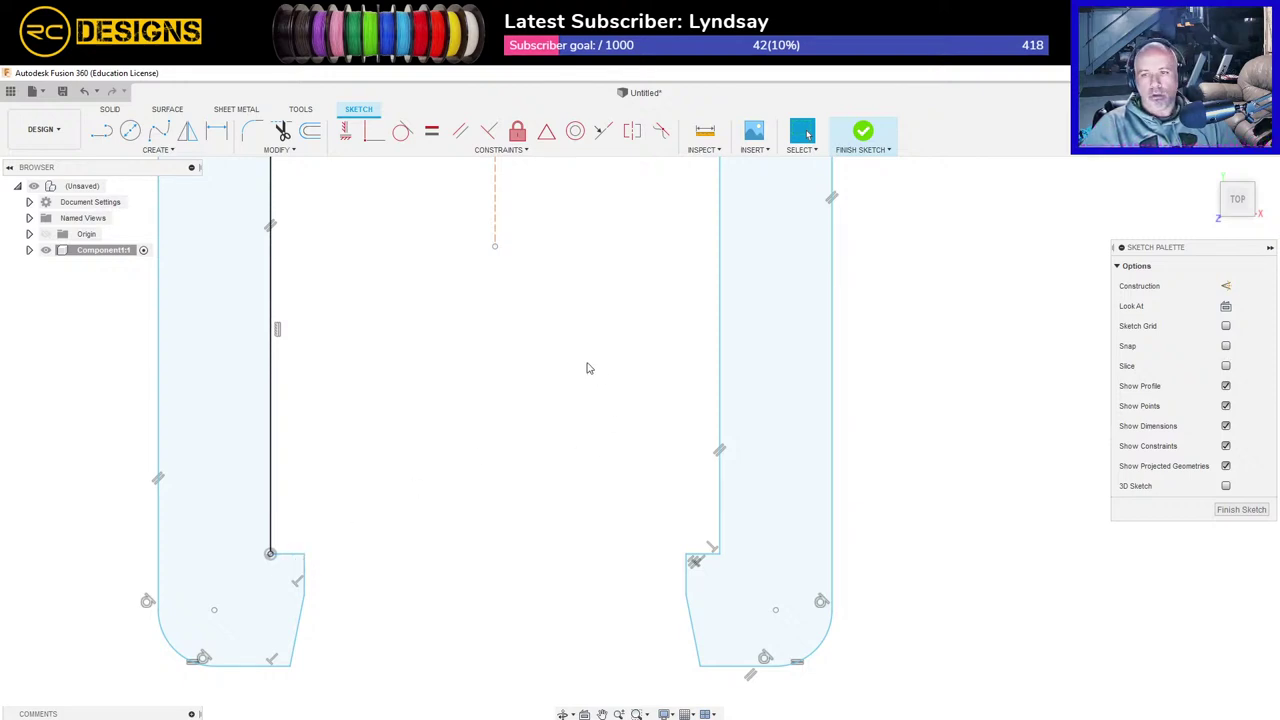
Step: Round the sharp points left and right of the top circle with 0.01 in fillets
{"action": "middle_click_drag", "start_coordinate": [563, 371], "coordinate": [571, 549]}
{"action": "scroll", "coordinate": [517, 435], "scroll_direction": "down", "scroll_amount": 2}
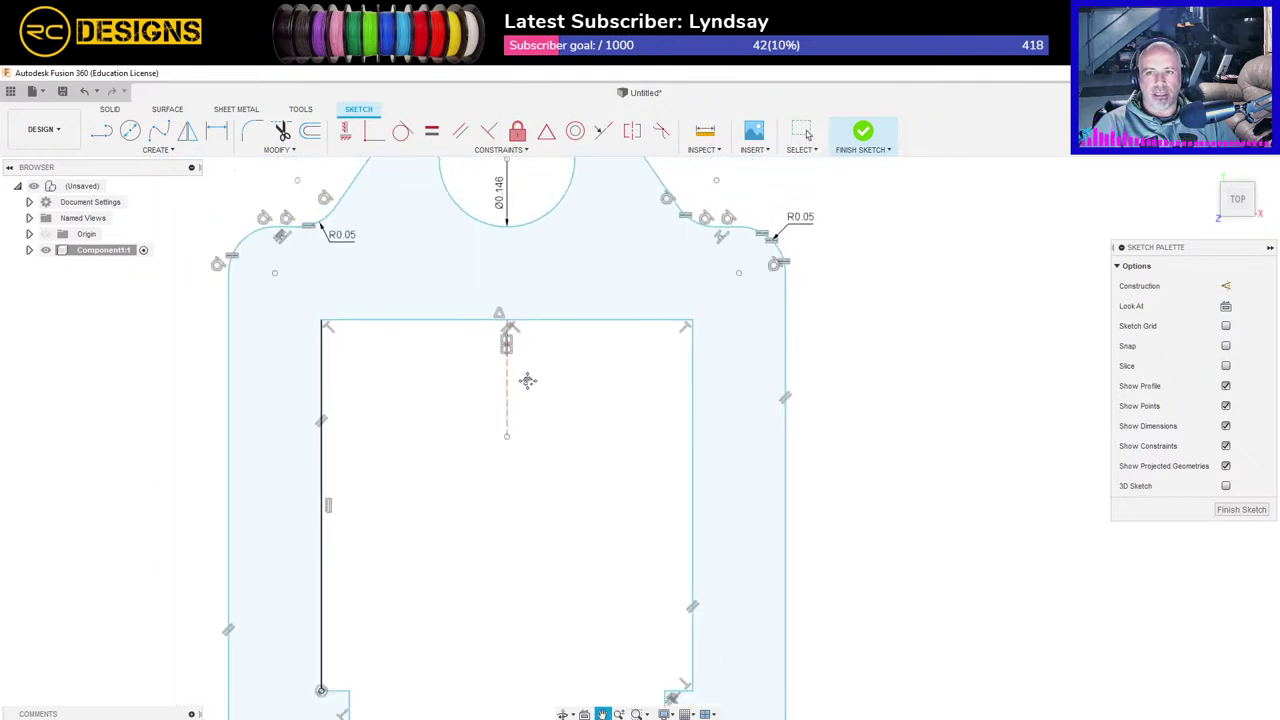
{"action": "middle_click_drag", "start_coordinate": [526, 380], "coordinate": [500, 483]}
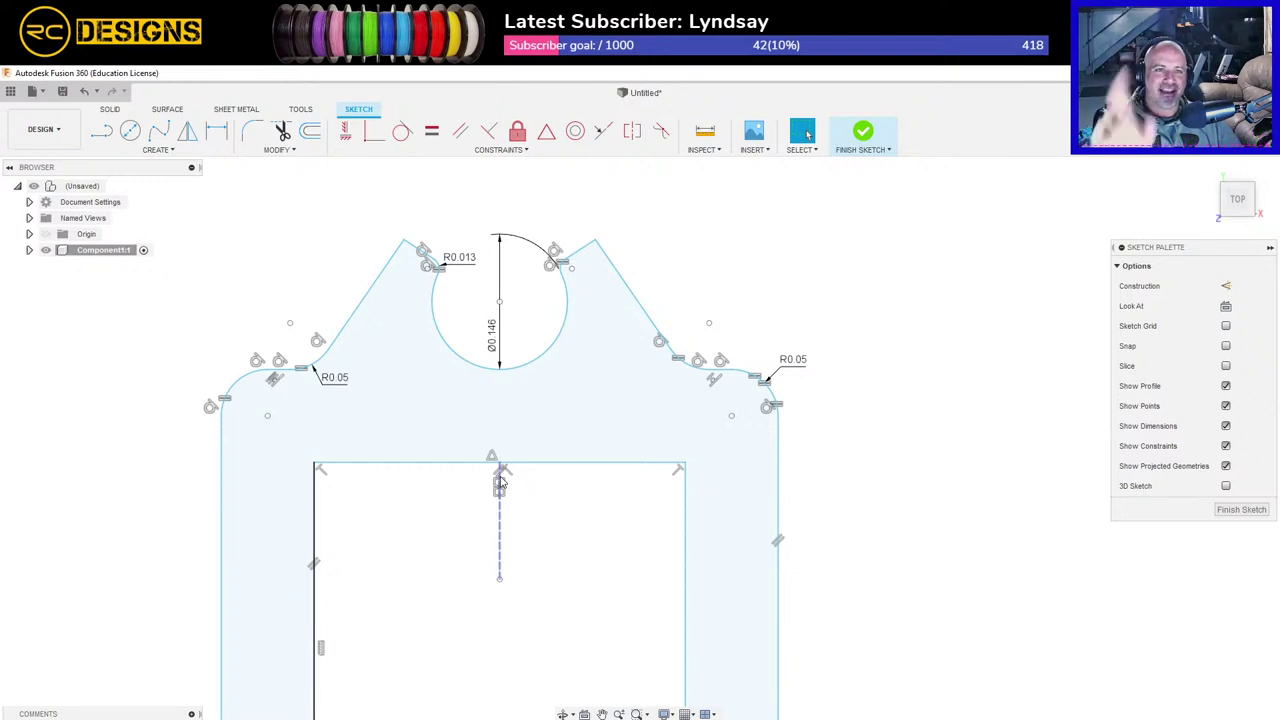
{"action": "left_click", "coordinate": [501, 482]}
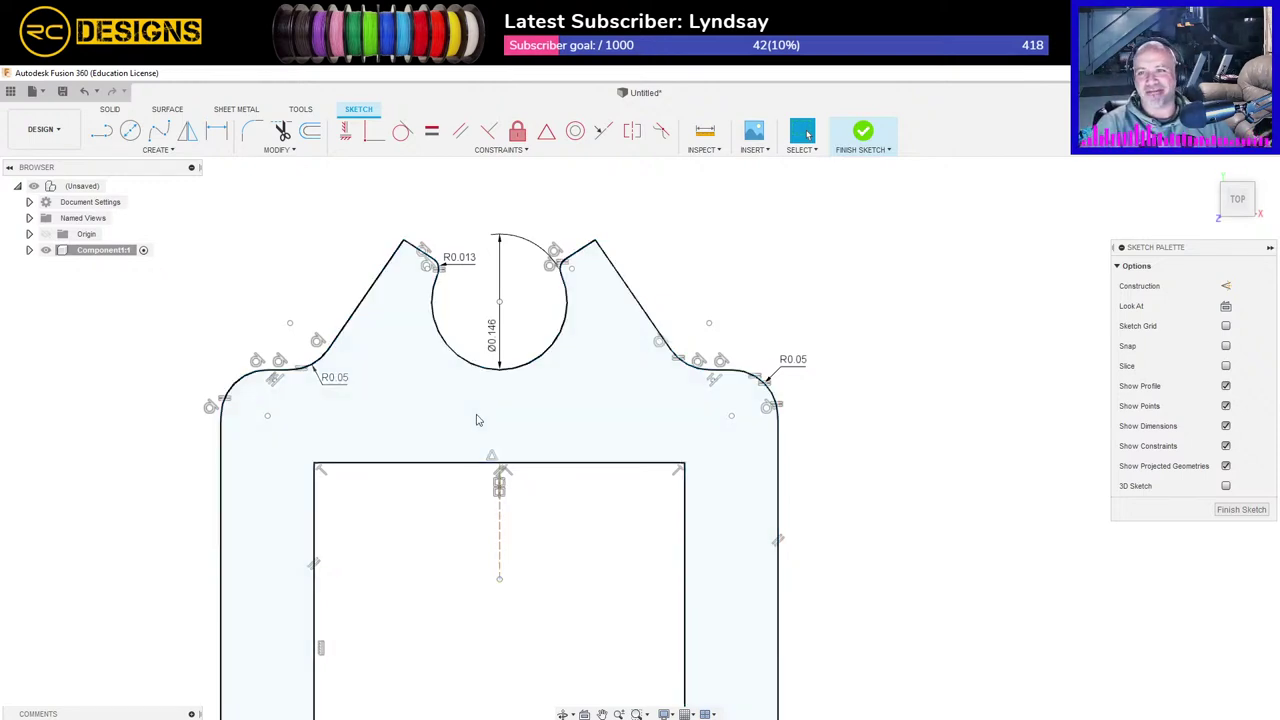
{"action": "left_click", "coordinate": [252, 131]}
{"action": "left_click", "coordinate": [399, 240]}
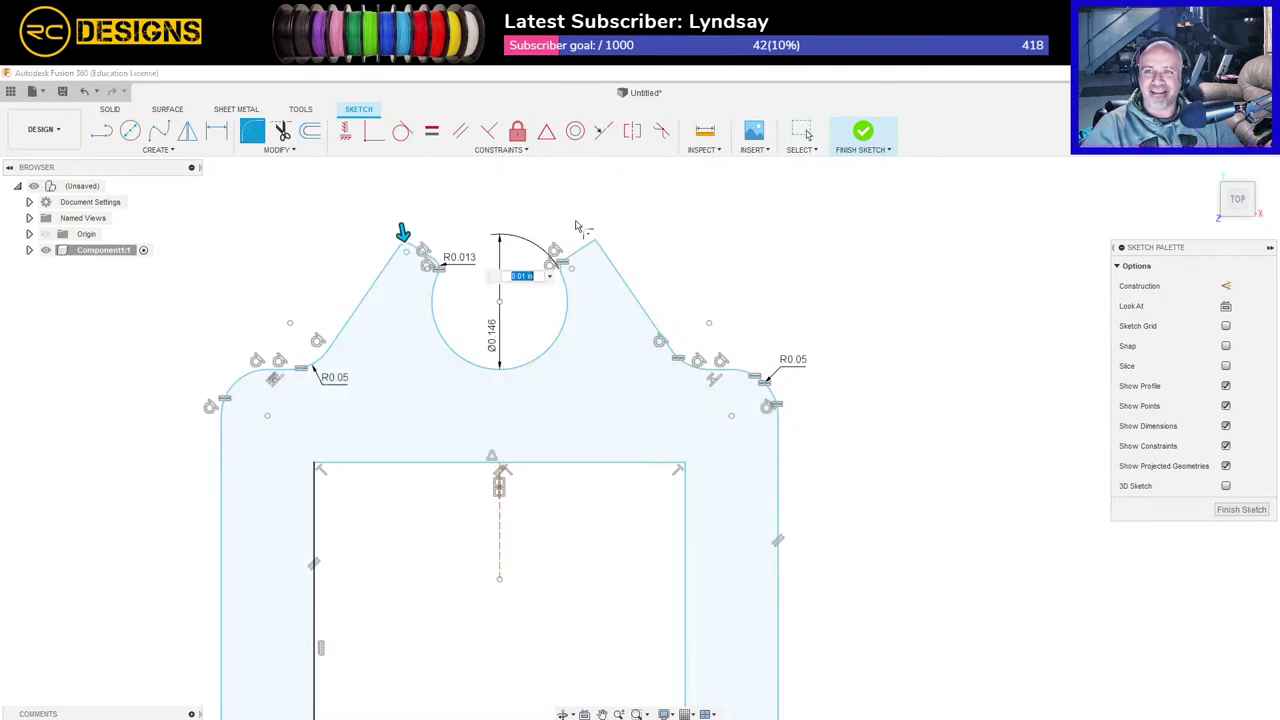
{"action": "left_click", "coordinate": [596, 243]}
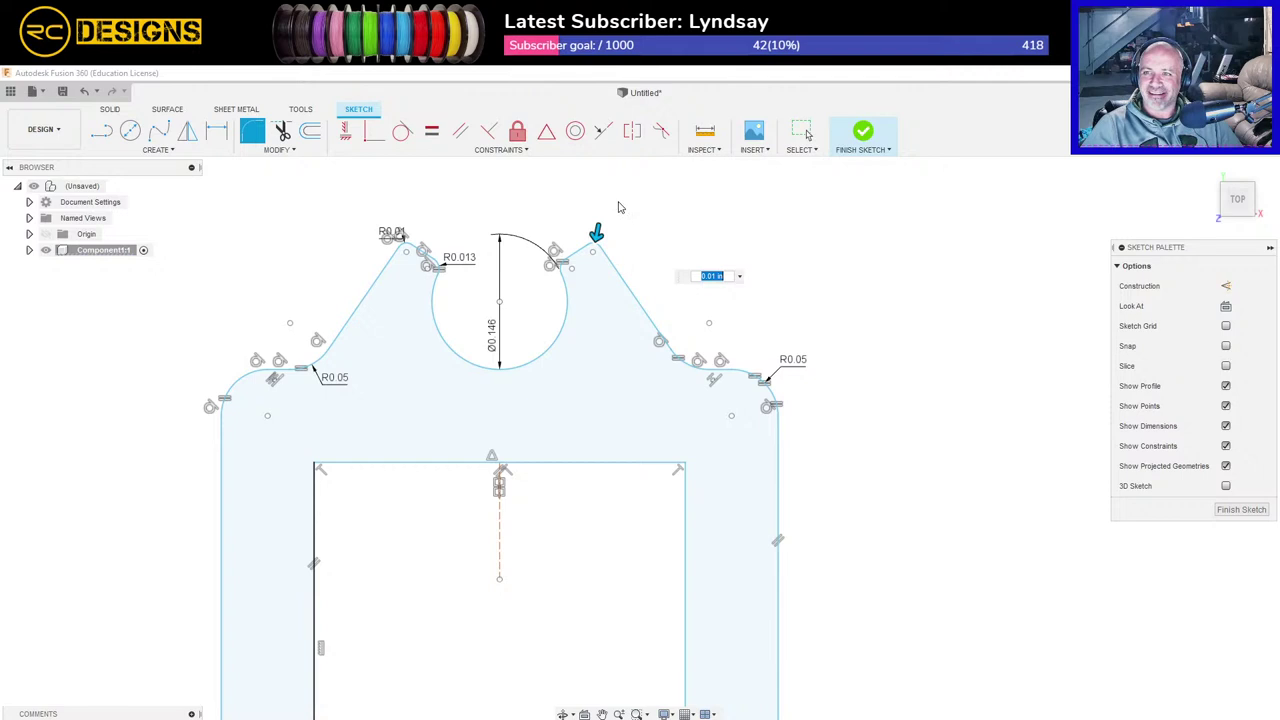
{"action": "key", "text": "Return"}
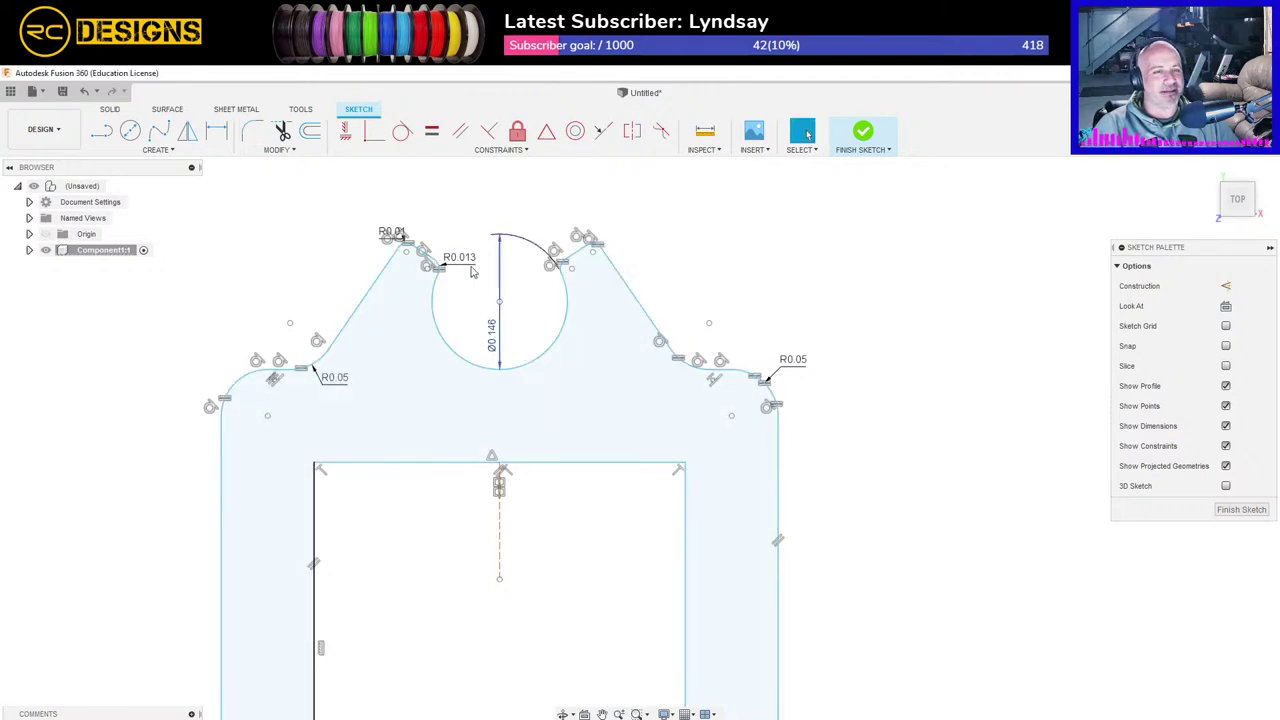
Step: Zoom and pan over the finished clip outline and select the inner rectangle's top line
{"action": "scroll", "coordinate": [520, 535], "scroll_direction": "up", "scroll_amount": 1}
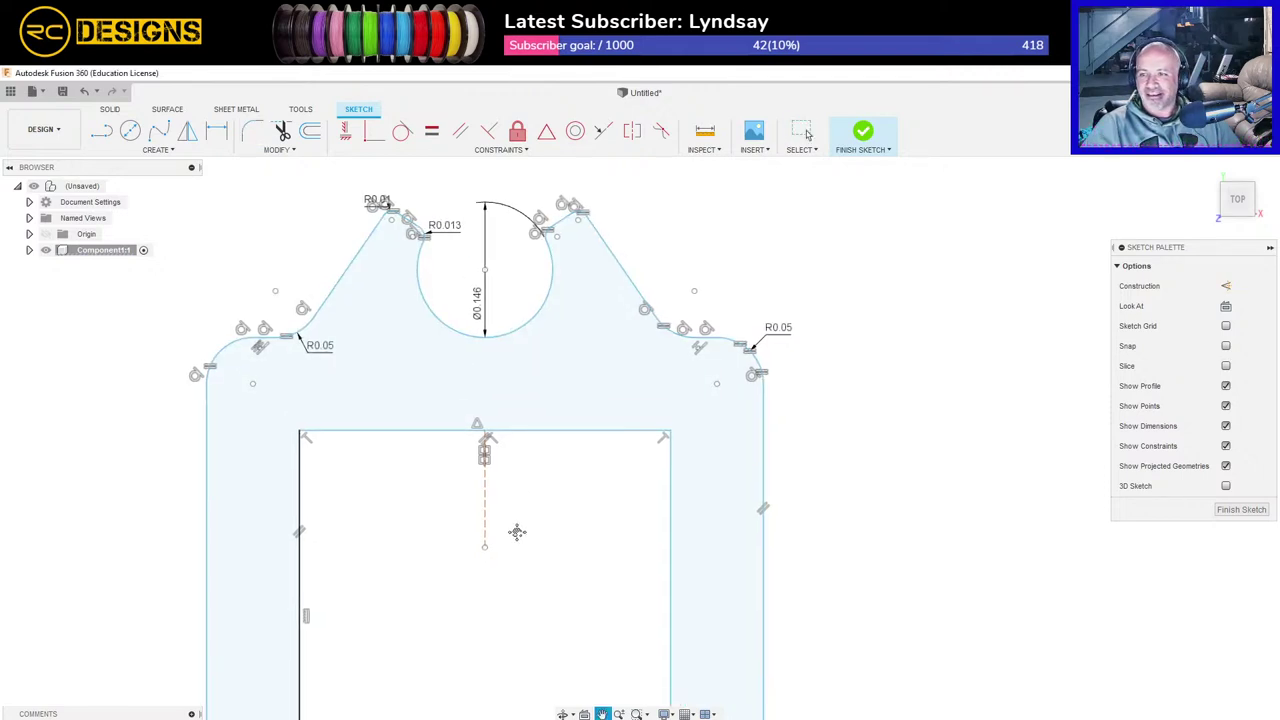
{"action": "scroll", "coordinate": [652, 465], "scroll_direction": "up", "scroll_amount": 4}
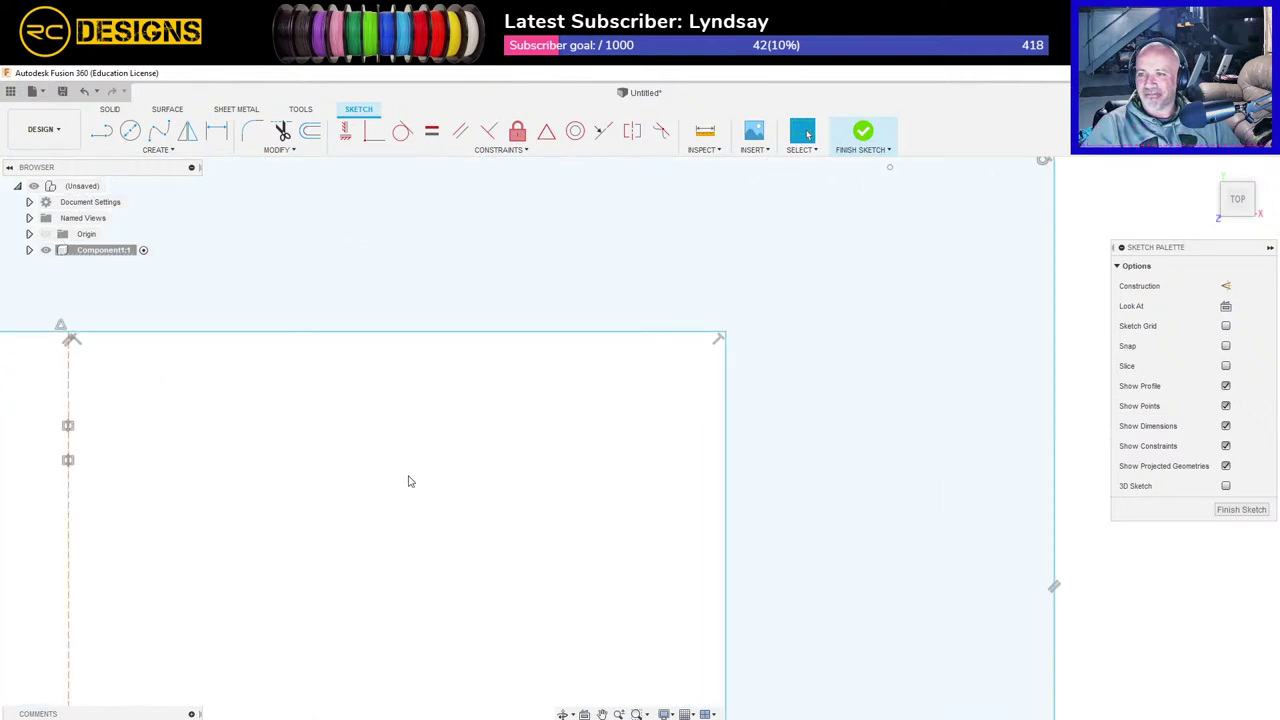
{"action": "scroll", "coordinate": [426, 520], "scroll_direction": "down", "scroll_amount": 5}
{"action": "middle_click_drag", "start_coordinate": [354, 569], "coordinate": [590, 431]}
{"action": "scroll", "coordinate": [592, 440], "scroll_direction": "down", "scroll_amount": 4}
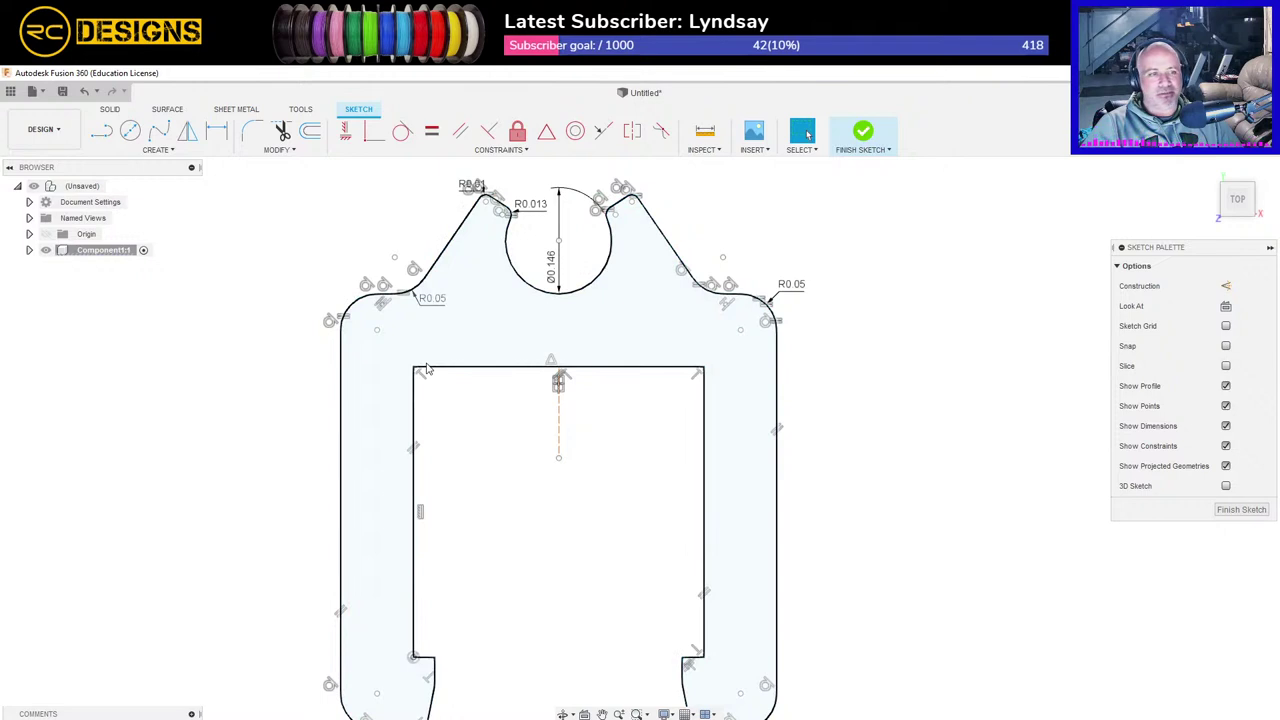
{"action": "left_click", "coordinate": [452, 370]}
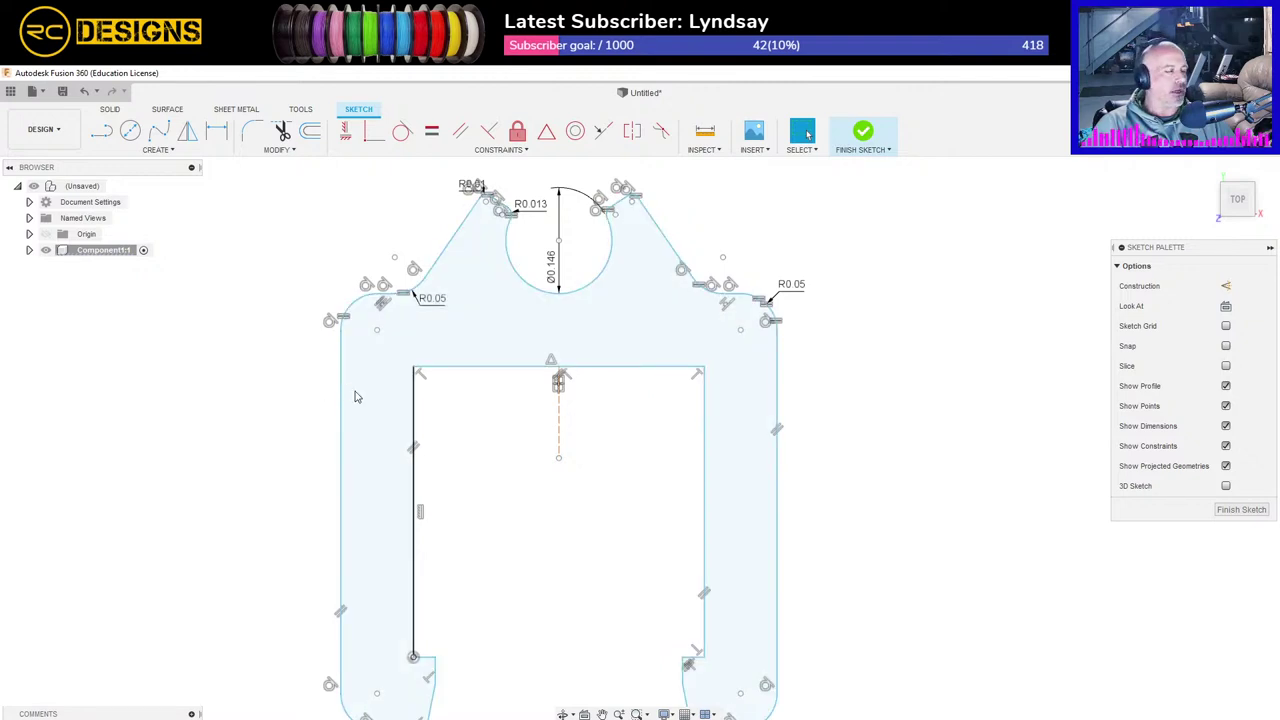
{"action": "scroll", "coordinate": [493, 396], "scroll_direction": "up", "scroll_amount": 5}
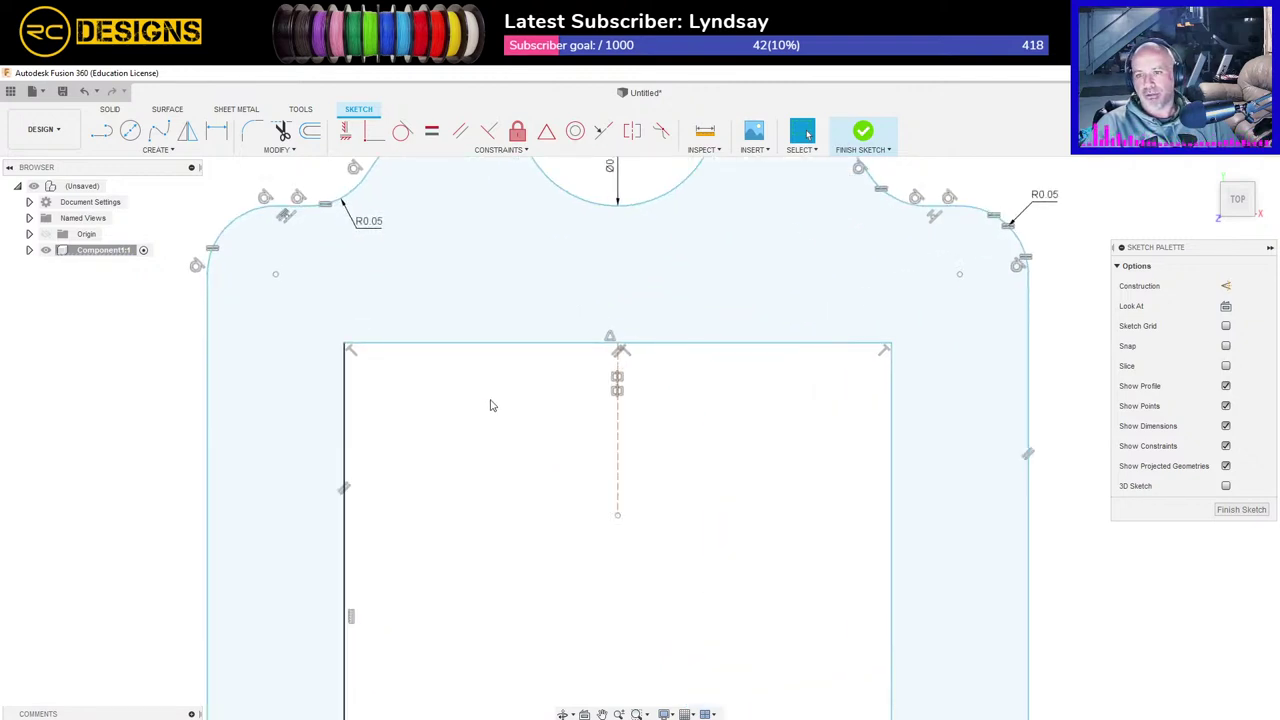
{"action": "scroll", "coordinate": [360, 352], "scroll_direction": "up", "scroll_amount": 5}
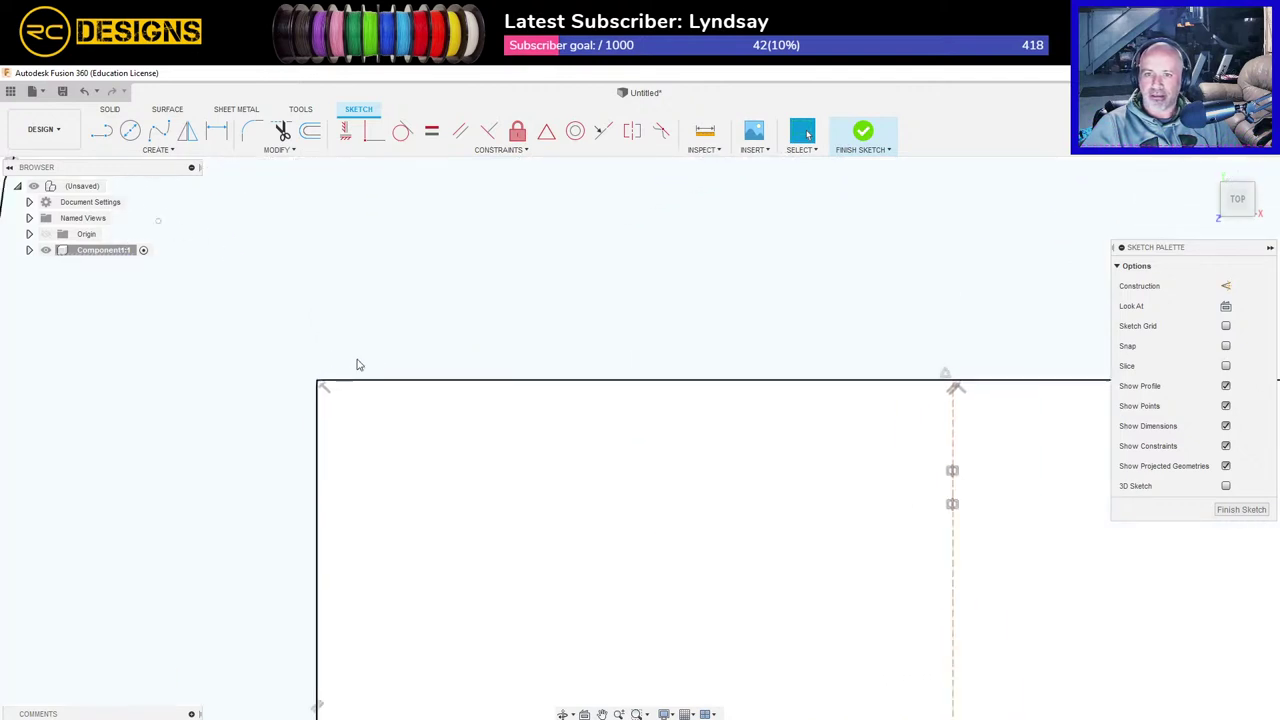
{"action": "scroll", "coordinate": [625, 491], "scroll_direction": "down", "scroll_amount": 5}
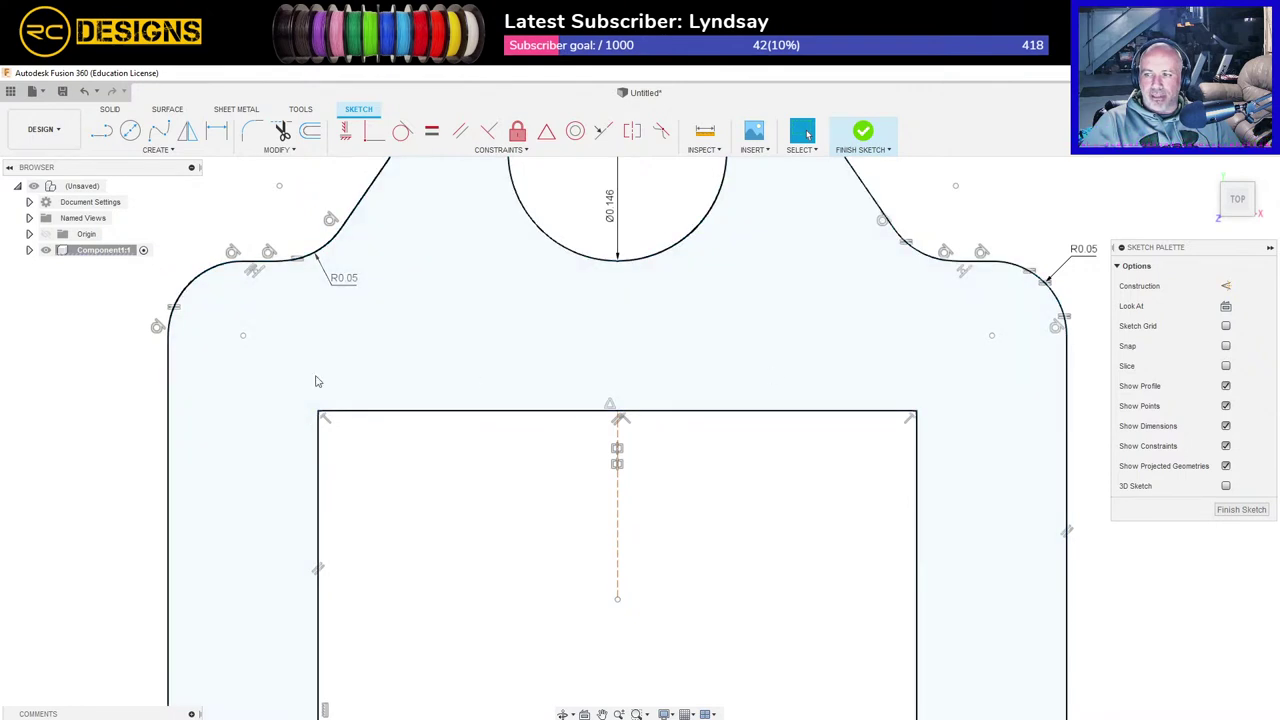
{"action": "scroll", "coordinate": [349, 426], "scroll_direction": "up", "scroll_amount": 5}
{"action": "middle_click_drag", "start_coordinate": [317, 429], "coordinate": [467, 466]}
Step: Draw a 0.02 by 0.02 in centre-point square on the U outline's left inner corner
{"action": "left_click", "coordinate": [157, 150]}
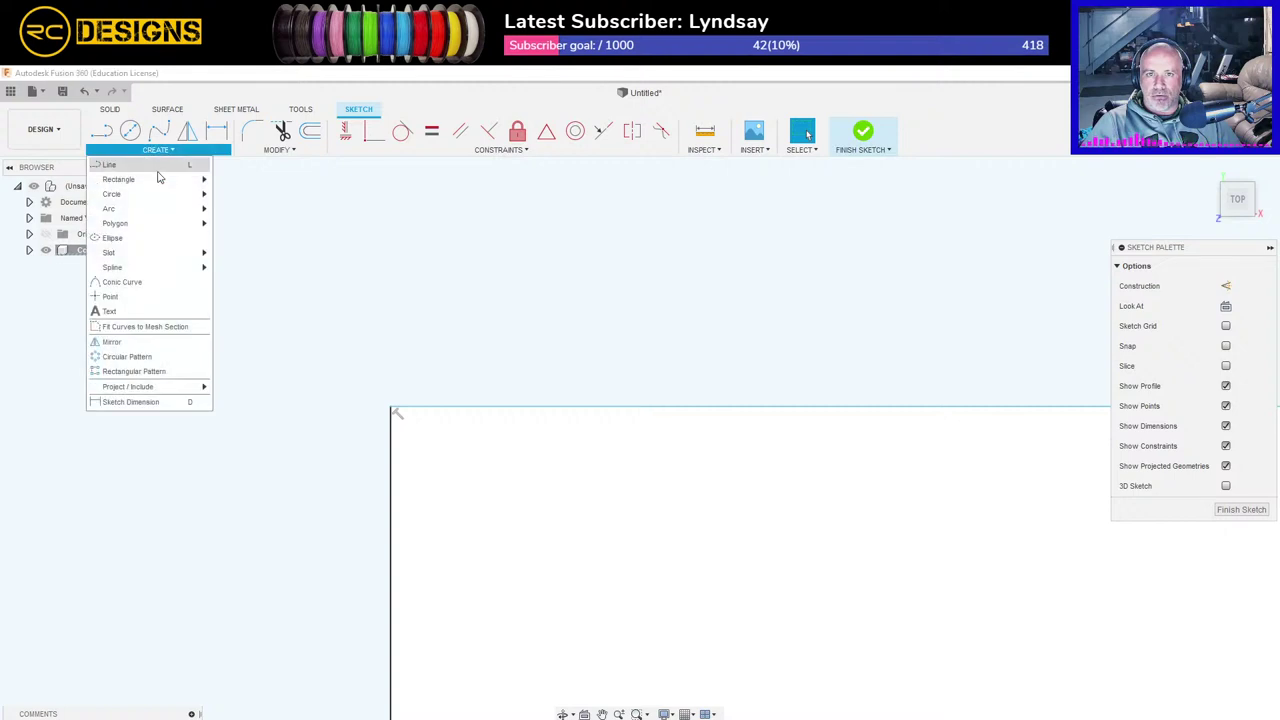
{"action": "mouse_move", "coordinate": [157, 178]}
{"action": "left_click", "coordinate": [250, 206]}
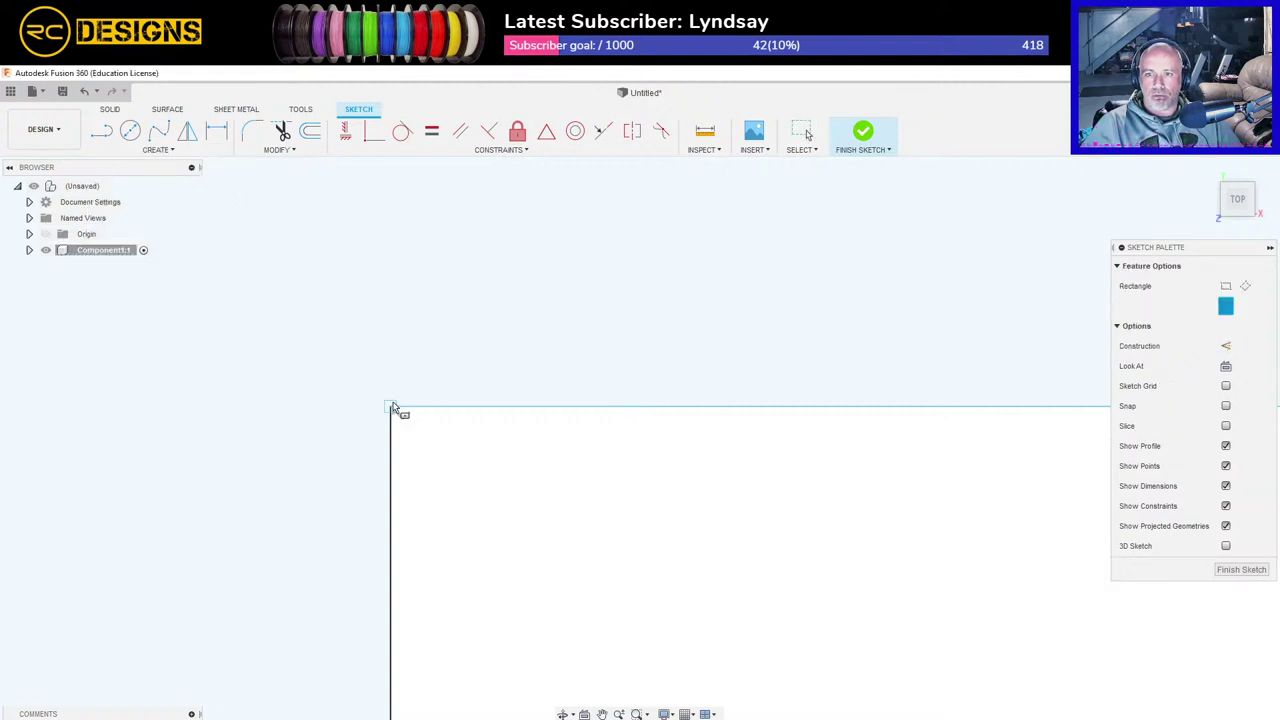
{"action": "left_click", "coordinate": [391, 407]}
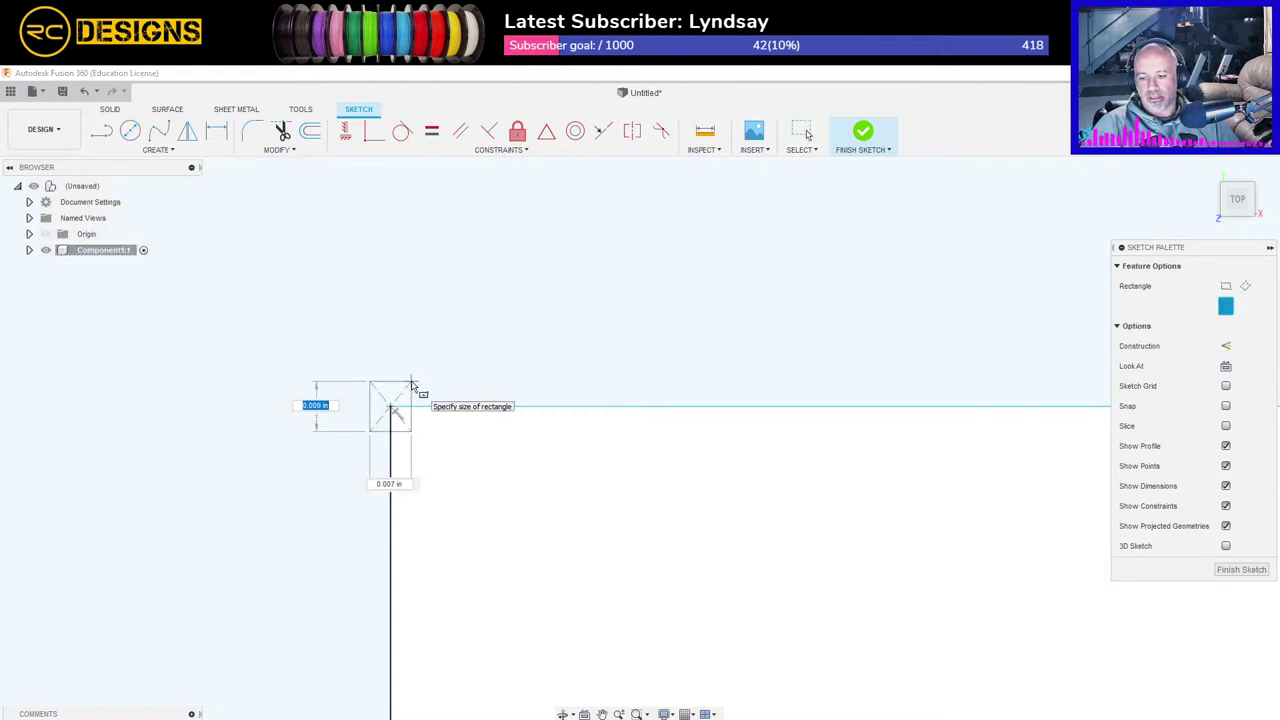
{"action": "type", "text": "0.05"}
{"action": "key", "text": "Tab"}
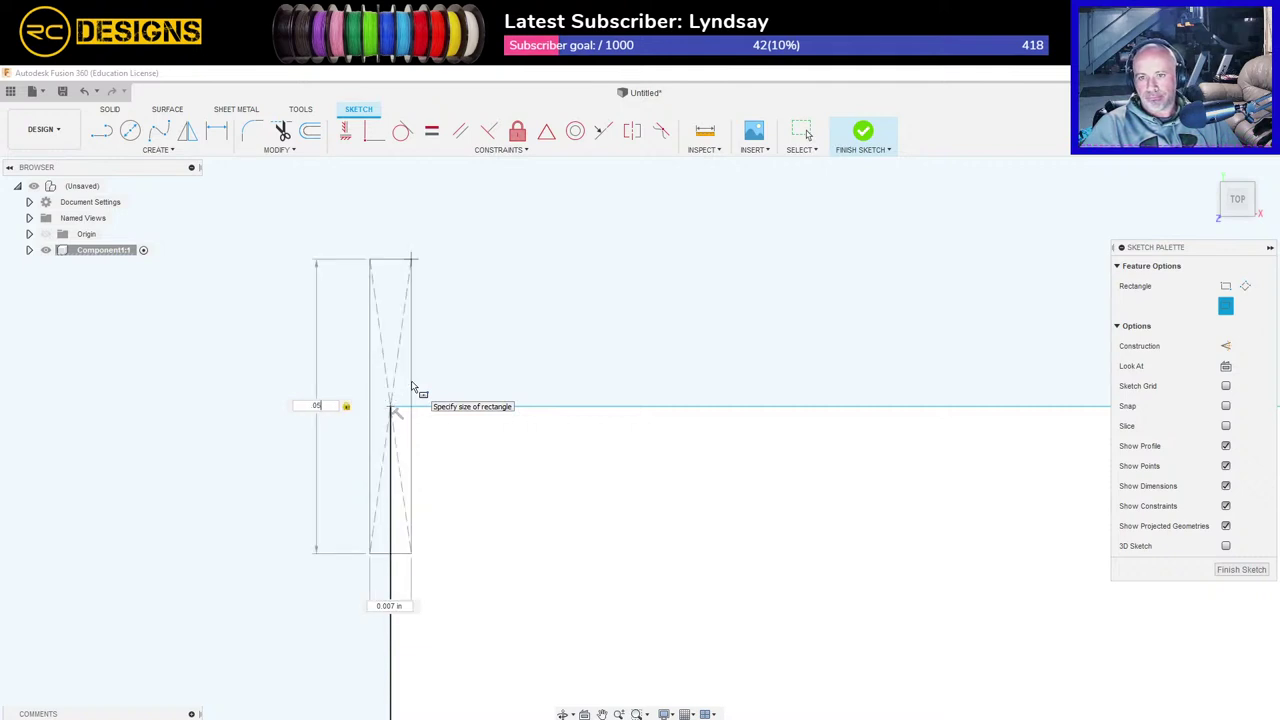
{"action": "key", "text": "Tab"}
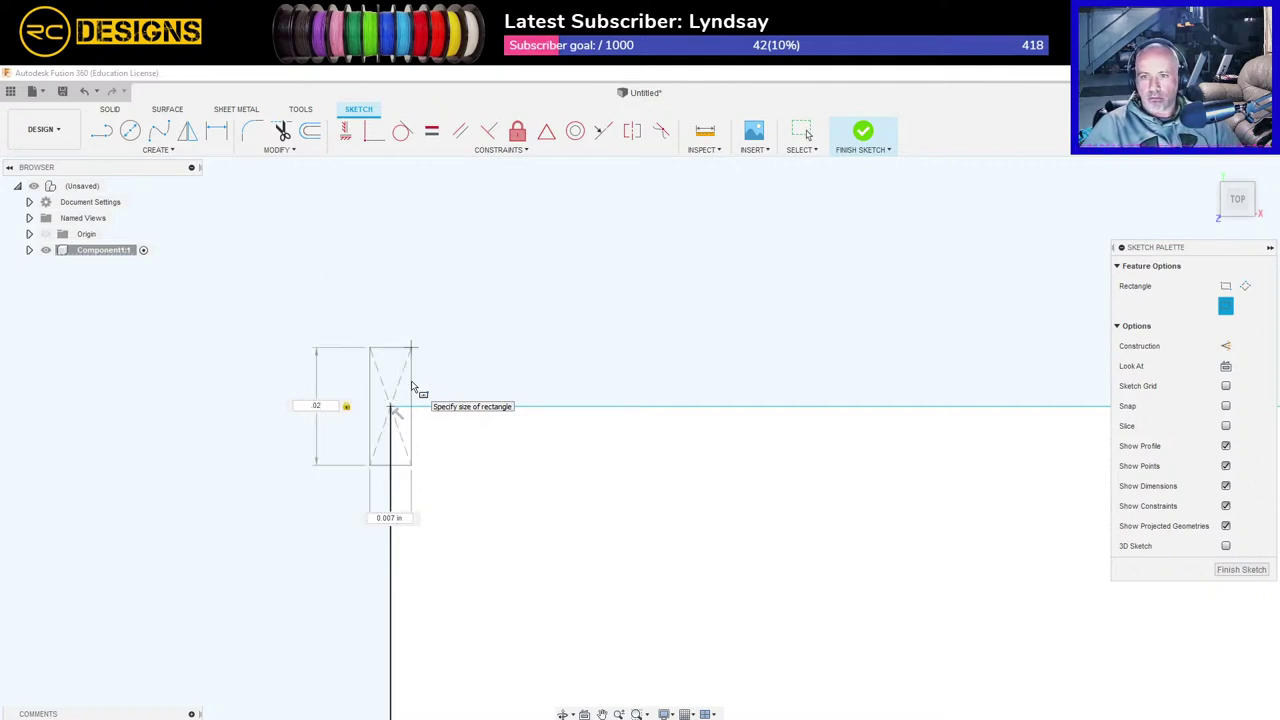
{"action": "key", "text": "Tab"}
{"action": "key", "text": "BackSpace"}
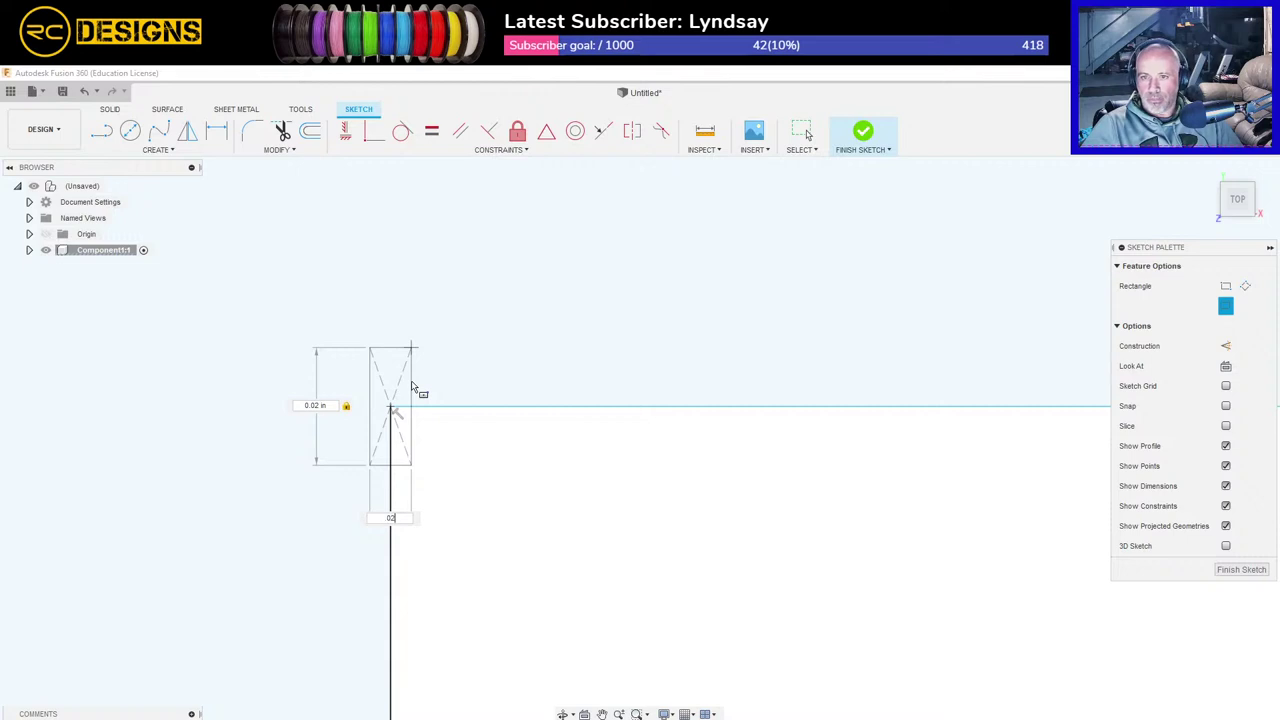
{"action": "key", "text": "Tab"}
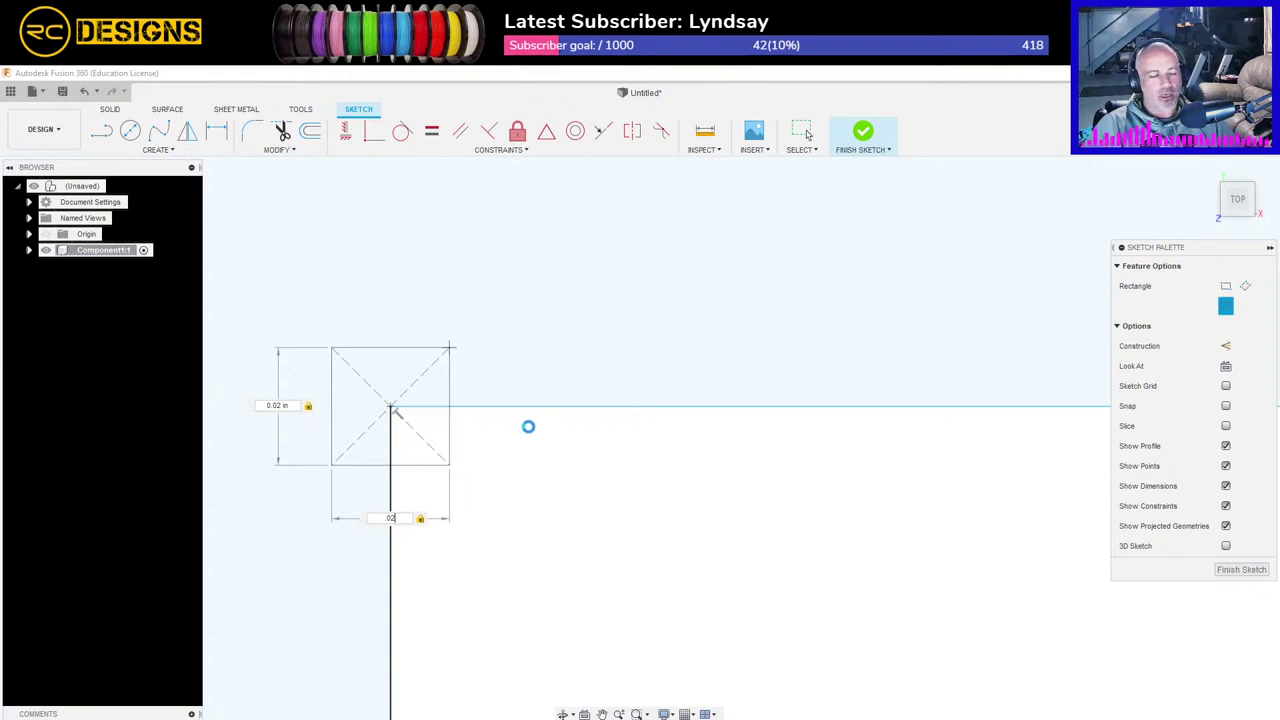
Step: Mirror the small square's four edges across the vertical centre line to the right corner
{"action": "scroll", "coordinate": [709, 469], "scroll_direction": "down", "scroll_amount": 5}
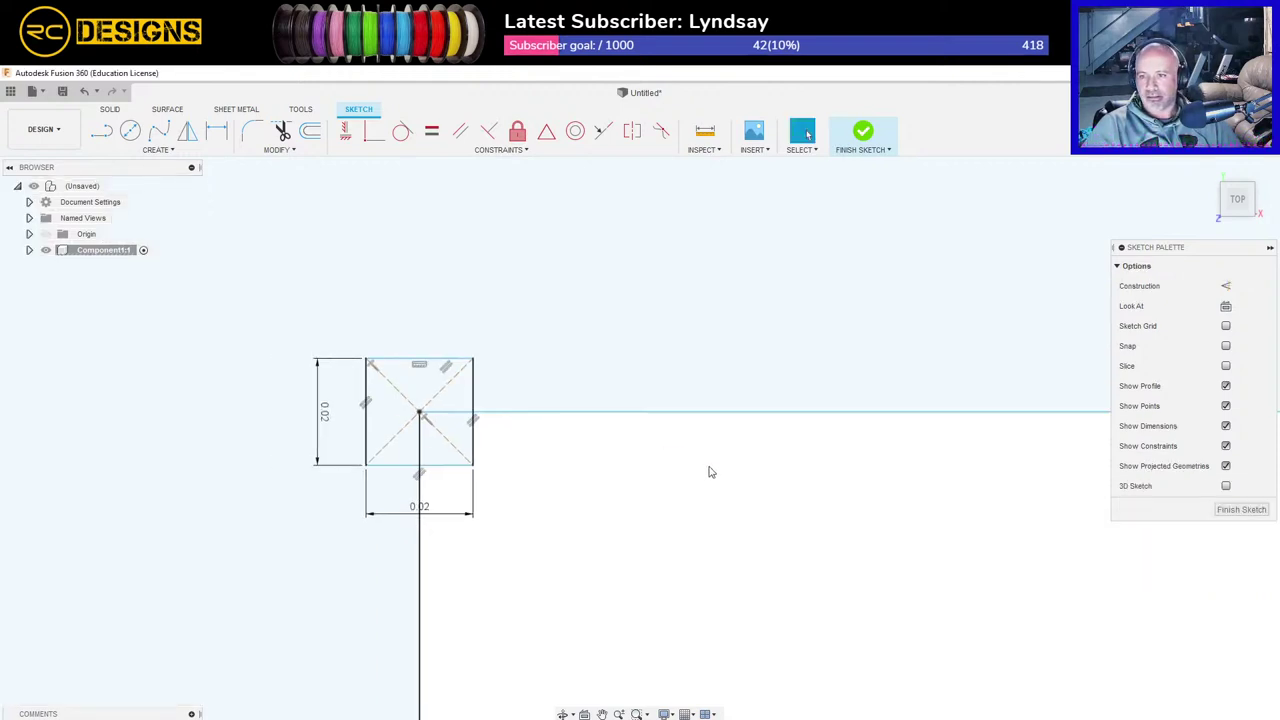
{"action": "mouse_move", "coordinate": [906, 506]}
{"action": "middle_mouse_down"}
{"action": "mouse_move", "coordinate": [680, 531]}
{"action": "mouse_move", "coordinate": [603, 497]}
{"action": "middle_mouse_up"}
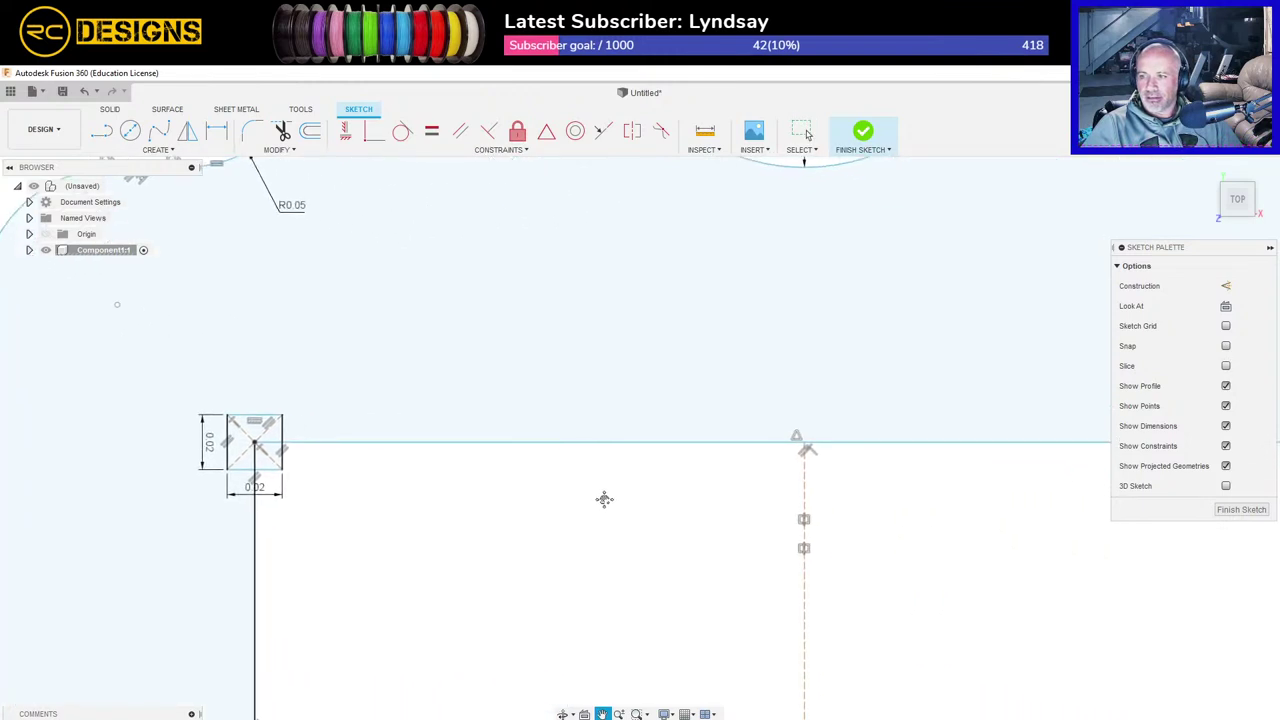
{"action": "scroll", "coordinate": [669, 528], "scroll_direction": "down", "scroll_amount": 2}
{"action": "mouse_move", "coordinate": [840, 514]}
{"action": "middle_mouse_down"}
{"action": "mouse_move", "coordinate": [689, 517]}
{"action": "mouse_move", "coordinate": [704, 518]}
{"action": "middle_mouse_up"}
{"action": "left_click", "coordinate": [188, 131]}
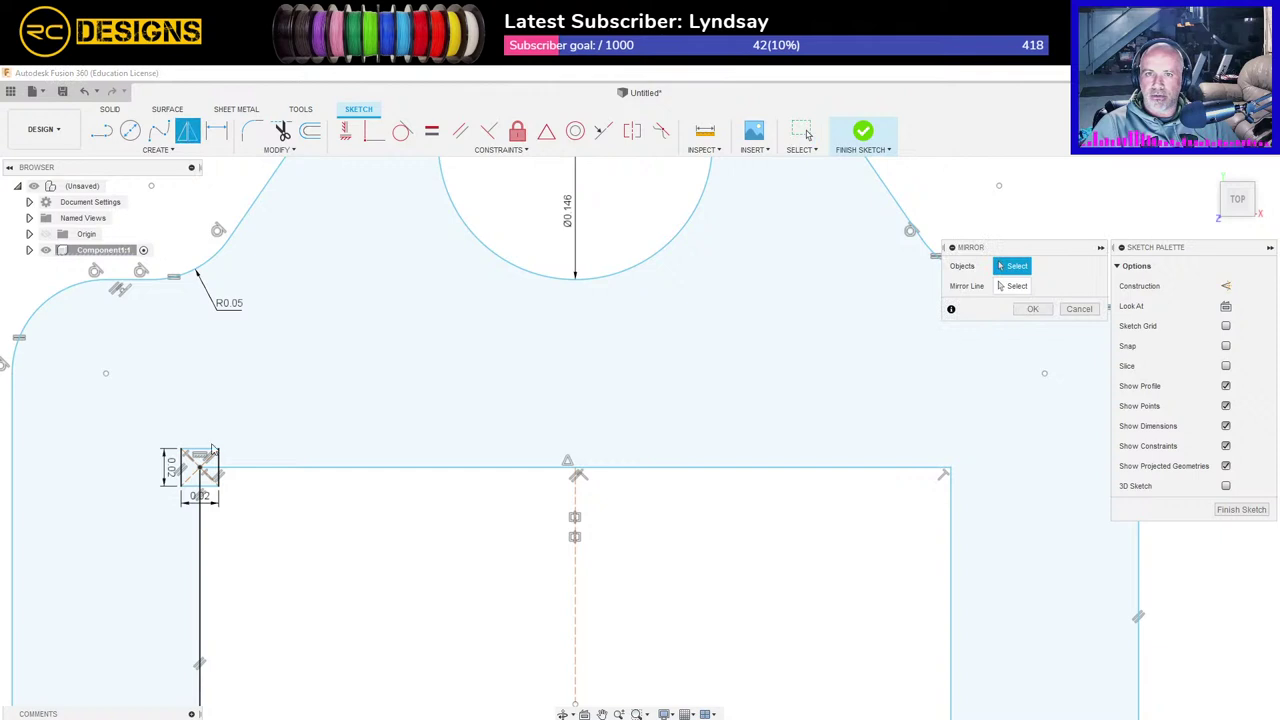
{"action": "left_click", "coordinate": [195, 486]}
{"action": "left_click", "coordinate": [181, 467]}
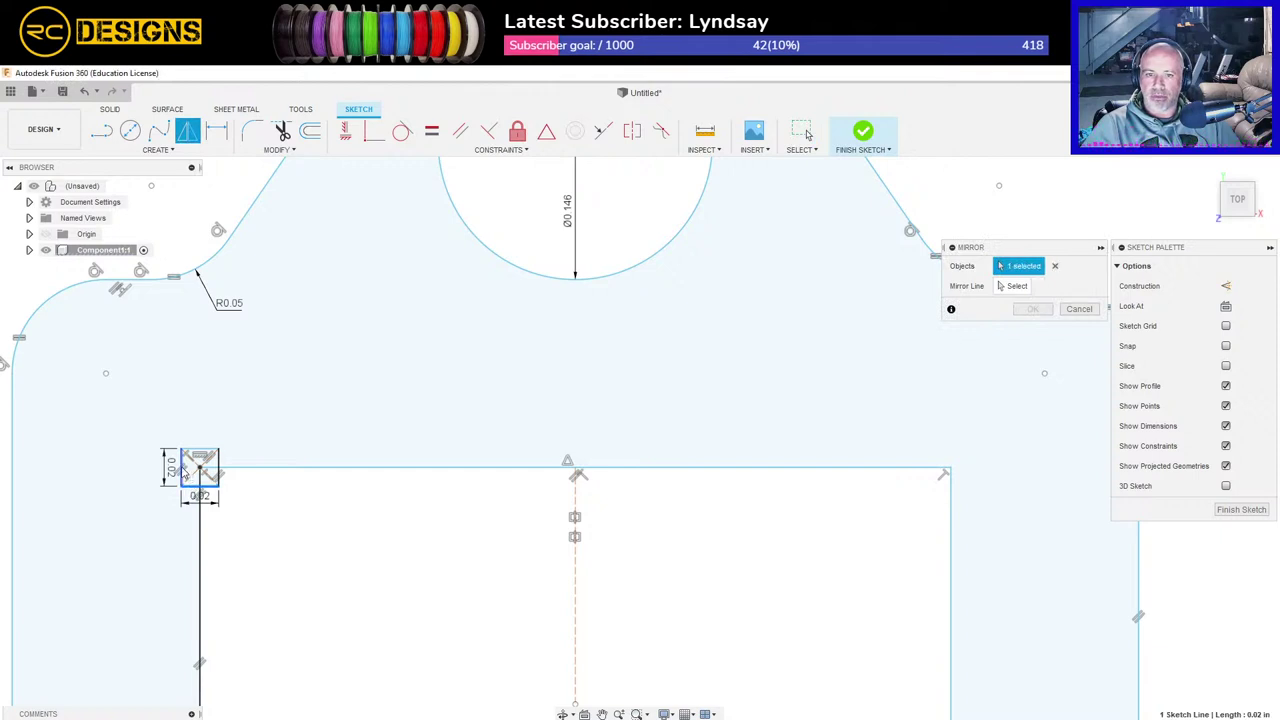
{"action": "left_click", "coordinate": [205, 449]}
{"action": "left_click", "coordinate": [219, 476]}
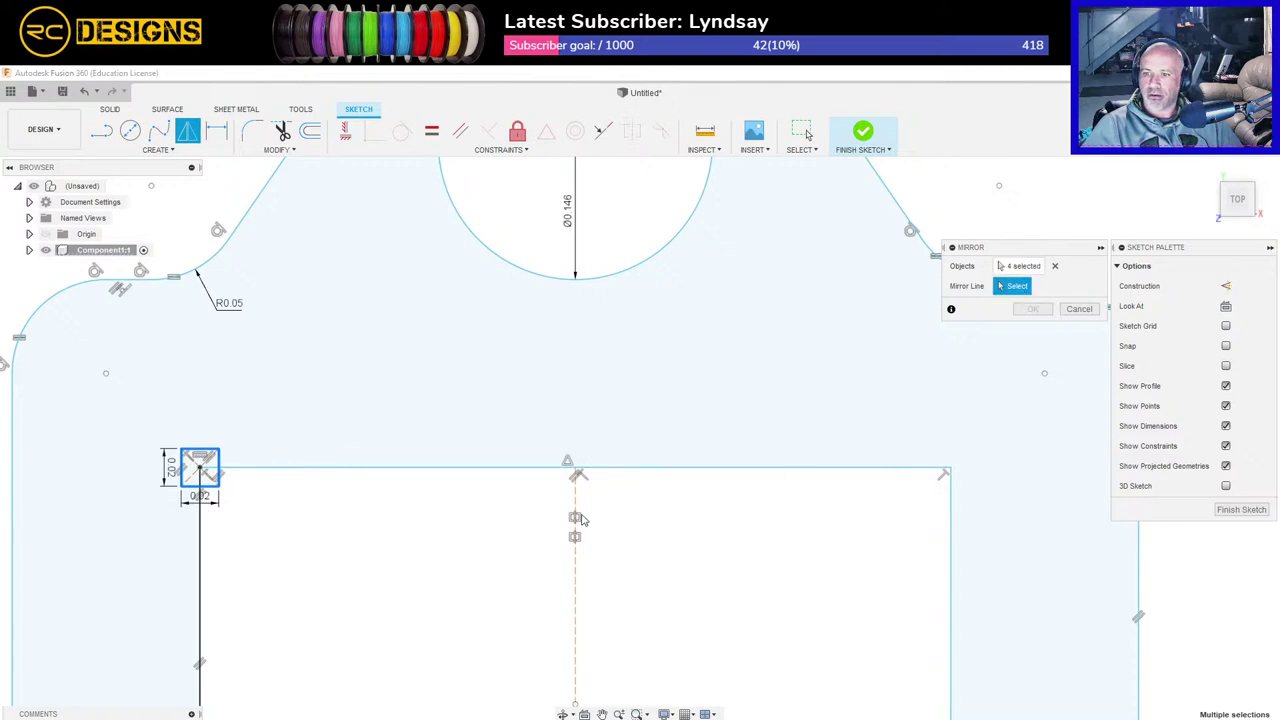
{"action": "left_click", "coordinate": [576, 519]}
{"action": "left_click", "coordinate": [1050, 309]}
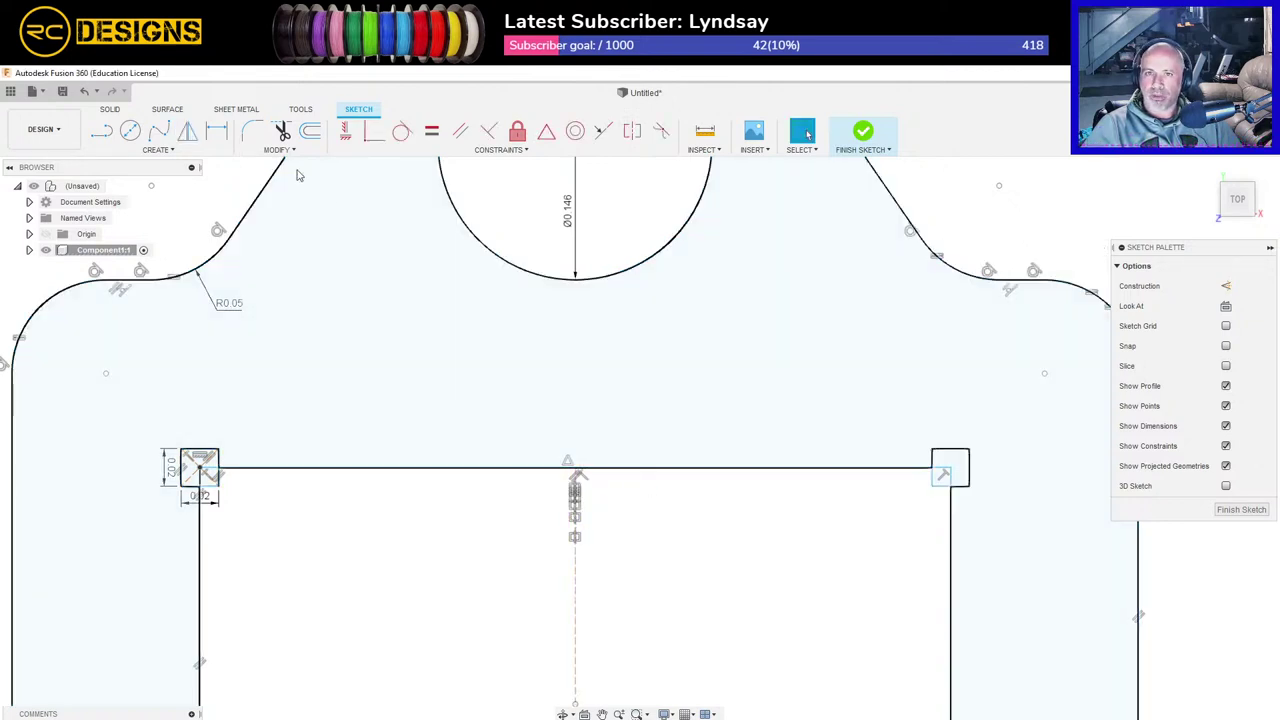
Step: Trim the inner line and extra sides of both corner squares, leaving square notches
{"action": "key", "text": "t"}
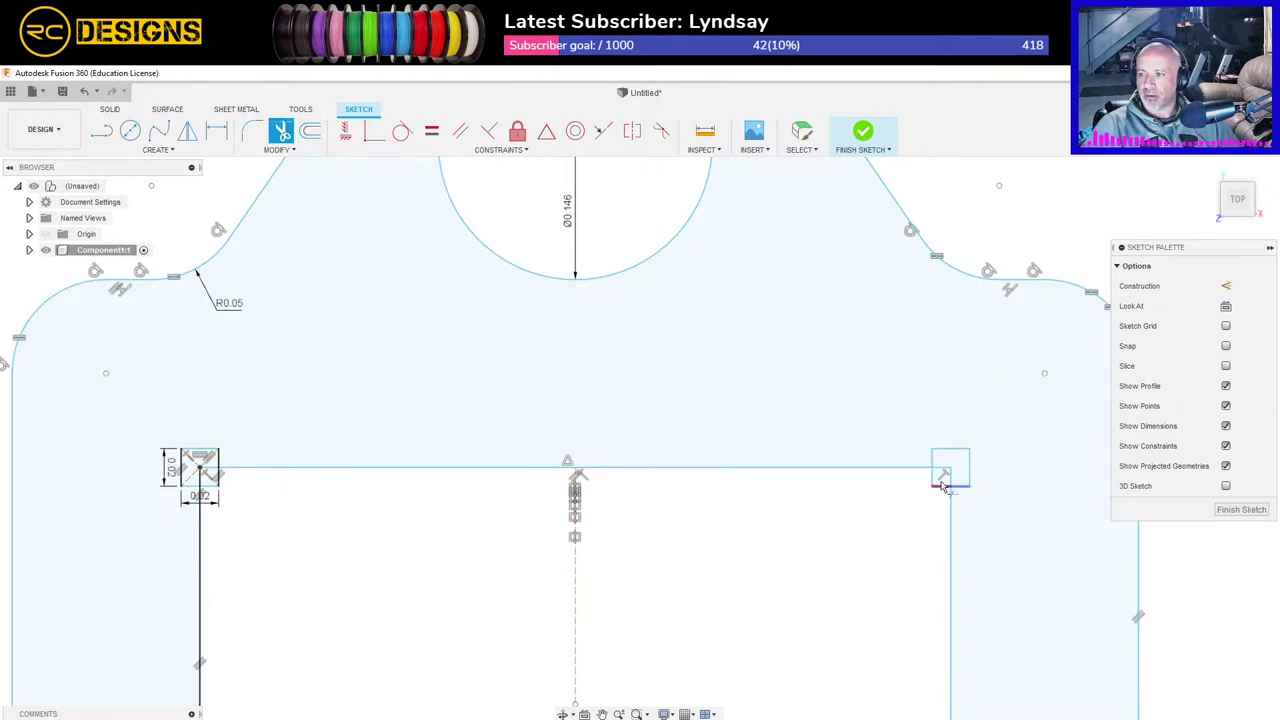
{"action": "left_click", "coordinate": [941, 469]}
{"action": "left_click", "coordinate": [935, 478]}
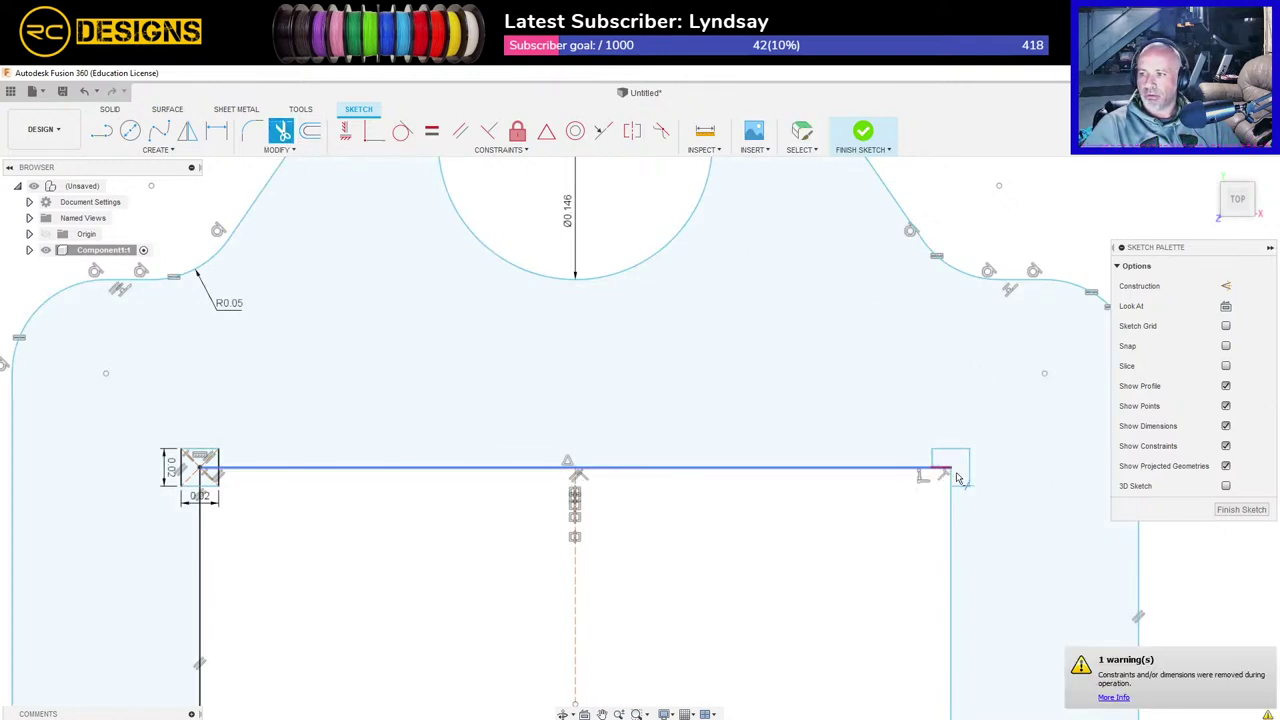
{"action": "left_click", "coordinate": [941, 486]}
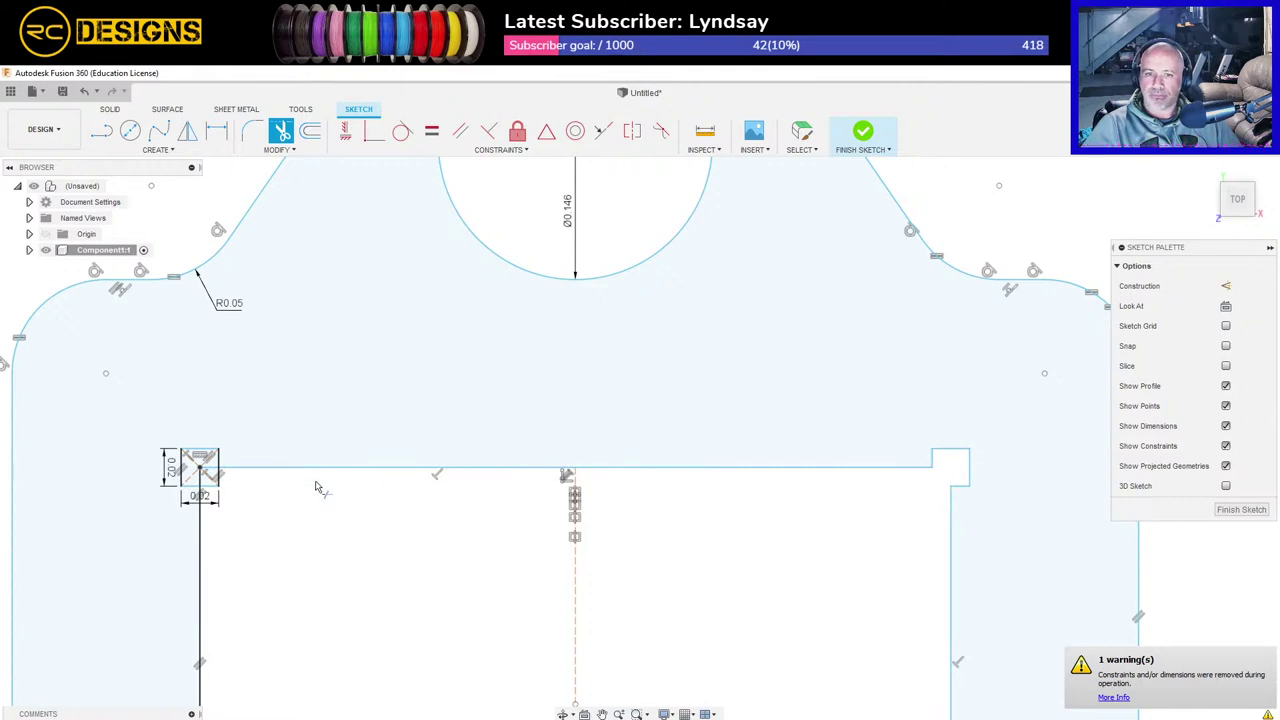
{"action": "left_click", "coordinate": [211, 474]}
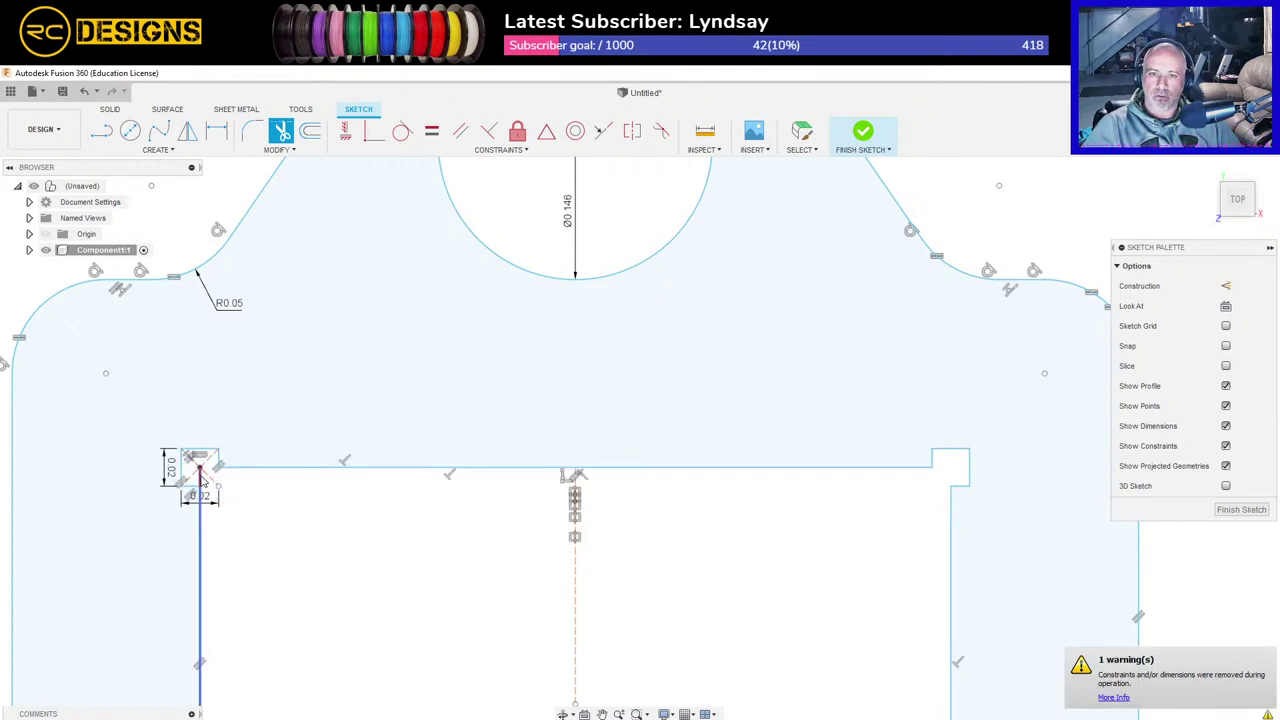
{"action": "key", "text": "Escape"}
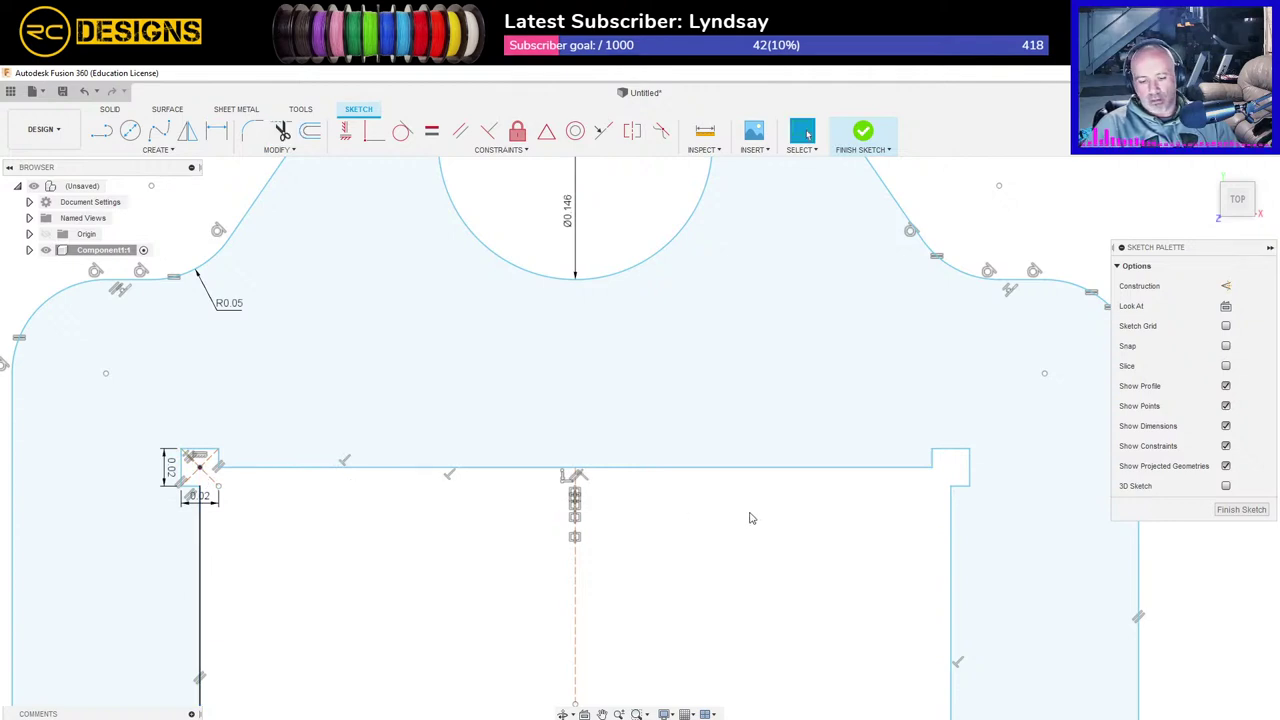
Step: Draw diagonal lines across the right and left corner notches
{"action": "key", "text": "l"}
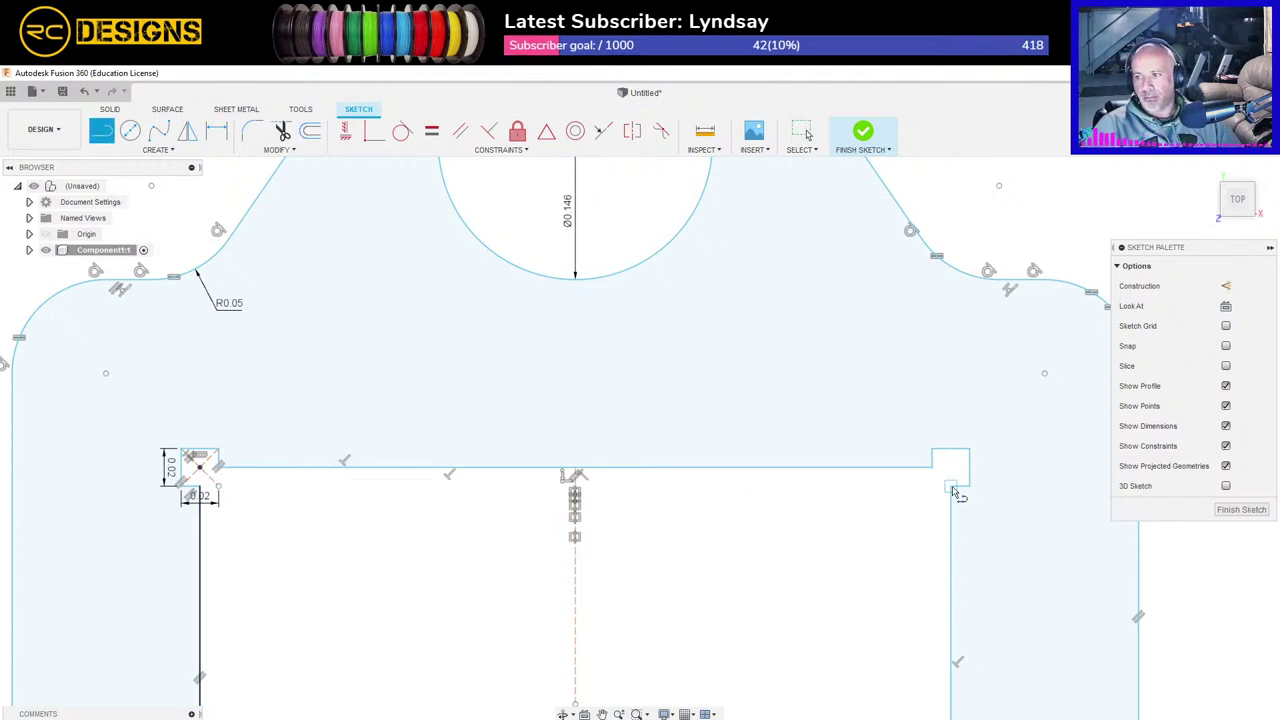
{"action": "left_click", "coordinate": [969, 486]}
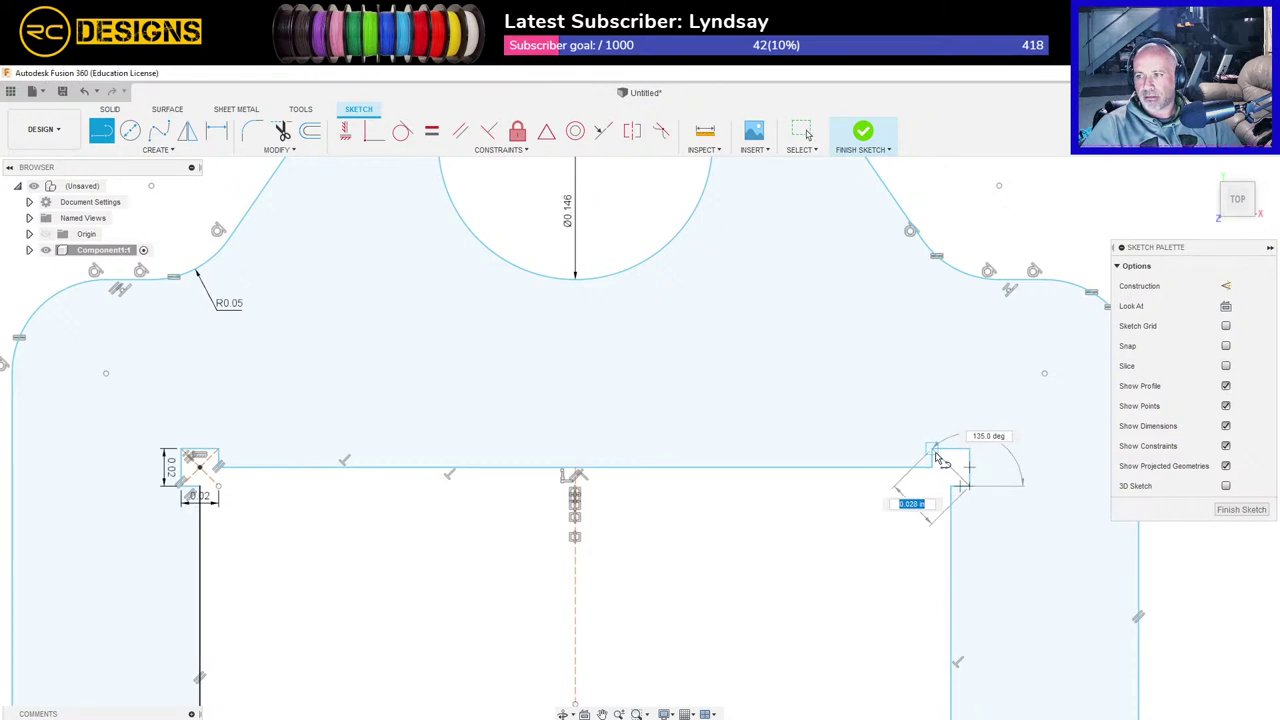
{"action": "double_click", "coordinate": [932, 450]}
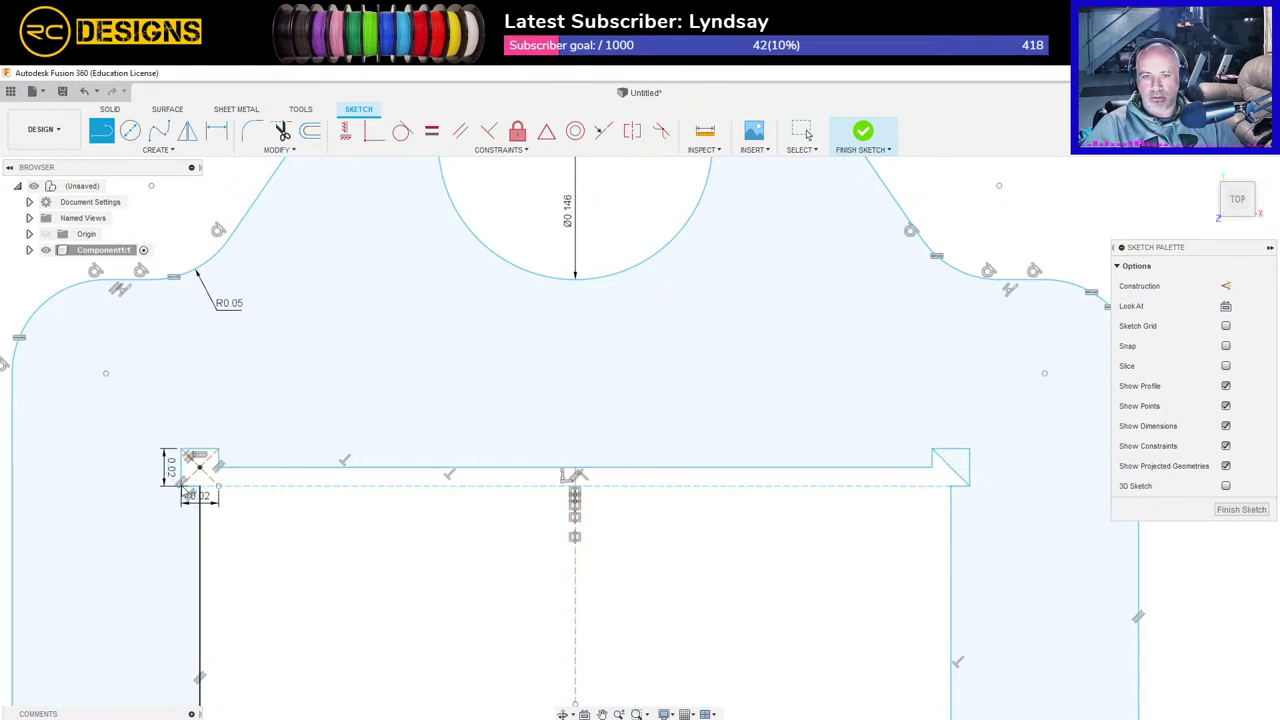
{"action": "left_click", "coordinate": [181, 486]}
{"action": "left_click", "coordinate": [218, 451]}
{"action": "key", "text": "Escape"}
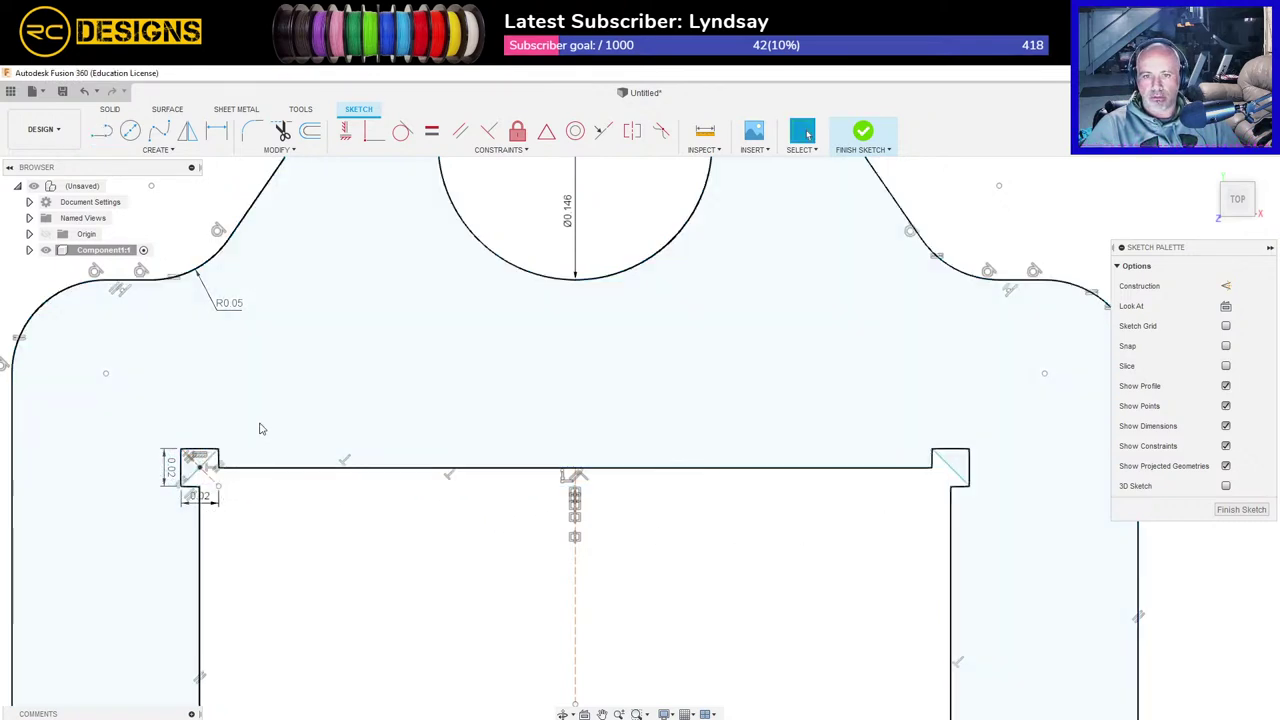
{"action": "left_click", "coordinate": [176, 462]}
{"action": "key", "text": "Escape"}
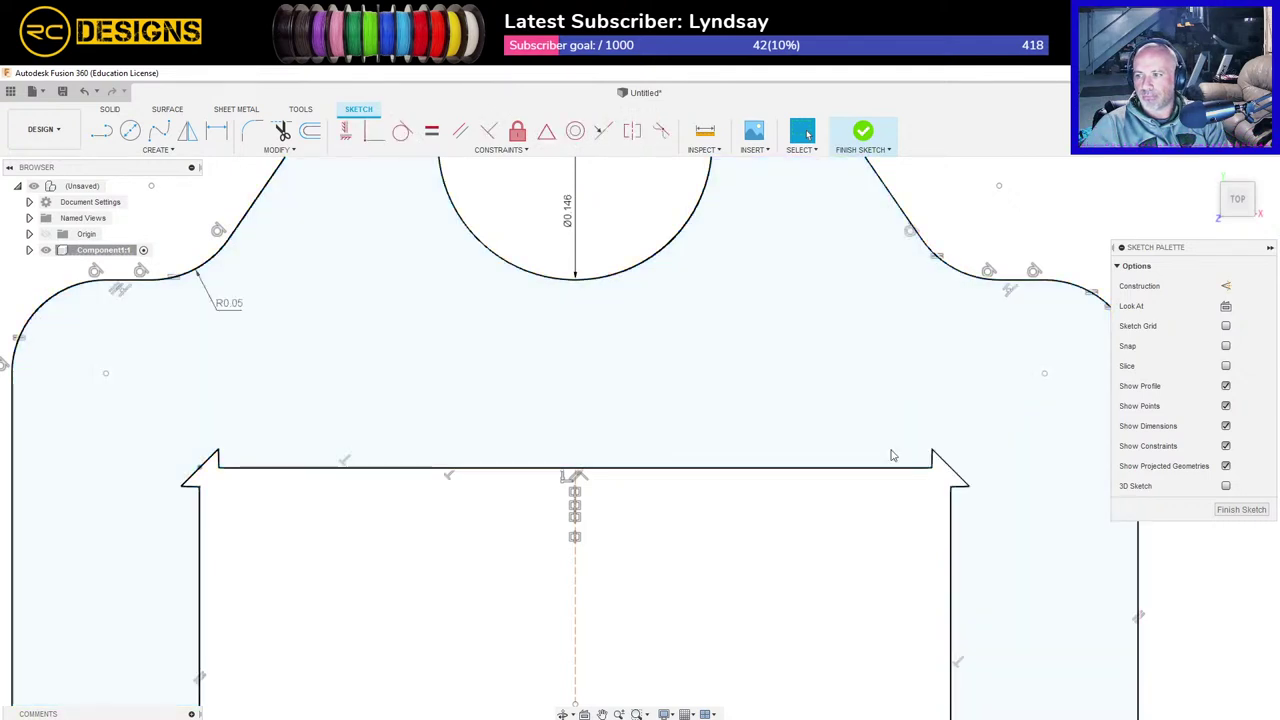
Step: Pan and zoom across the clip profile to inspect the notched edge and inner opening
{"action": "scroll", "coordinate": [632, 609], "scroll_direction": "down", "scroll_amount": 3}
{"action": "middle_click_drag", "start_coordinate": [632, 609], "coordinate": [634, 474]}
{"action": "scroll", "coordinate": [608, 500], "scroll_direction": "down", "scroll_amount": 1}
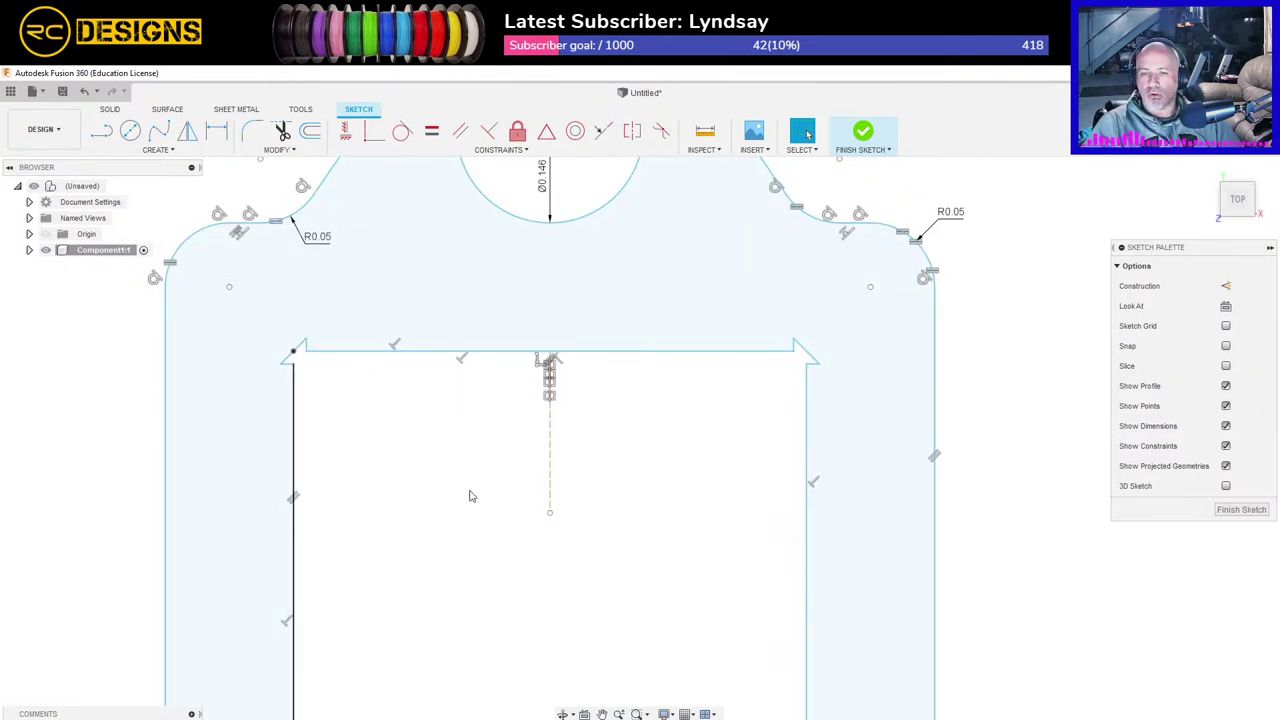
{"action": "scroll", "coordinate": [382, 487], "scroll_direction": "down", "scroll_amount": 1}
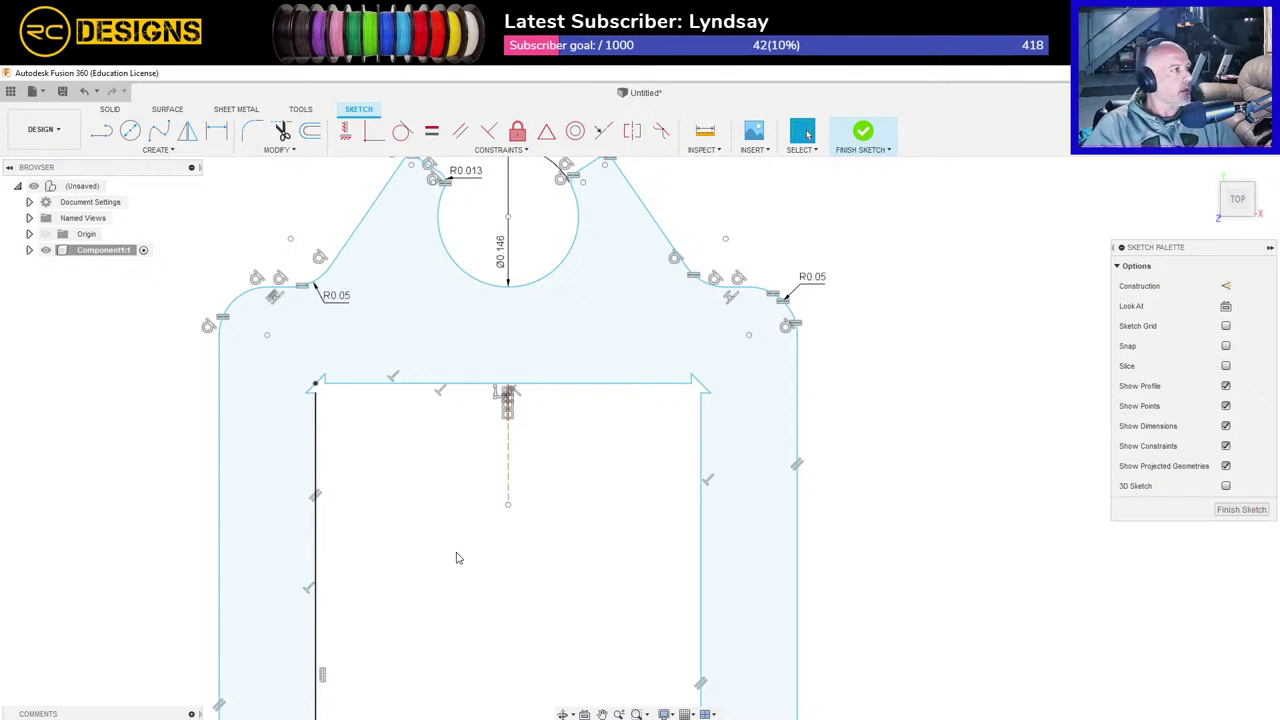
{"action": "scroll", "coordinate": [475, 541], "scroll_direction": "down", "scroll_amount": 1}
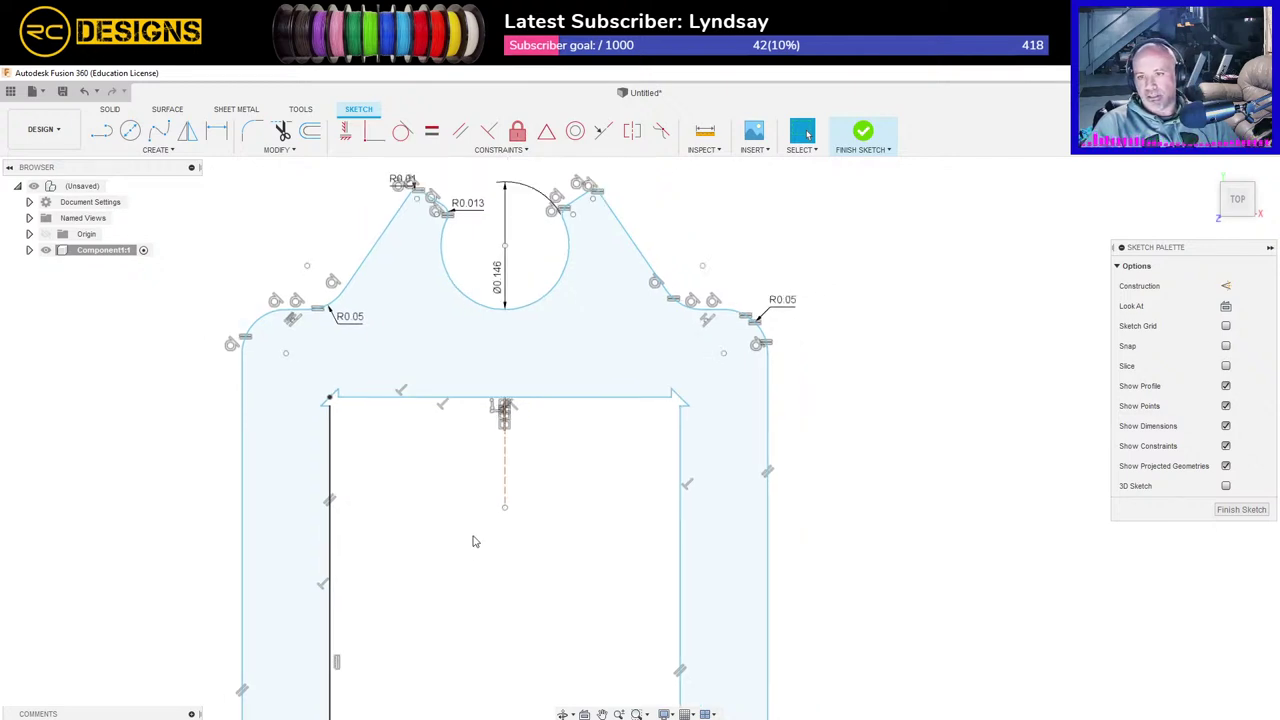
{"action": "middle_click_drag", "start_coordinate": [510, 595], "coordinate": [574, 483]}
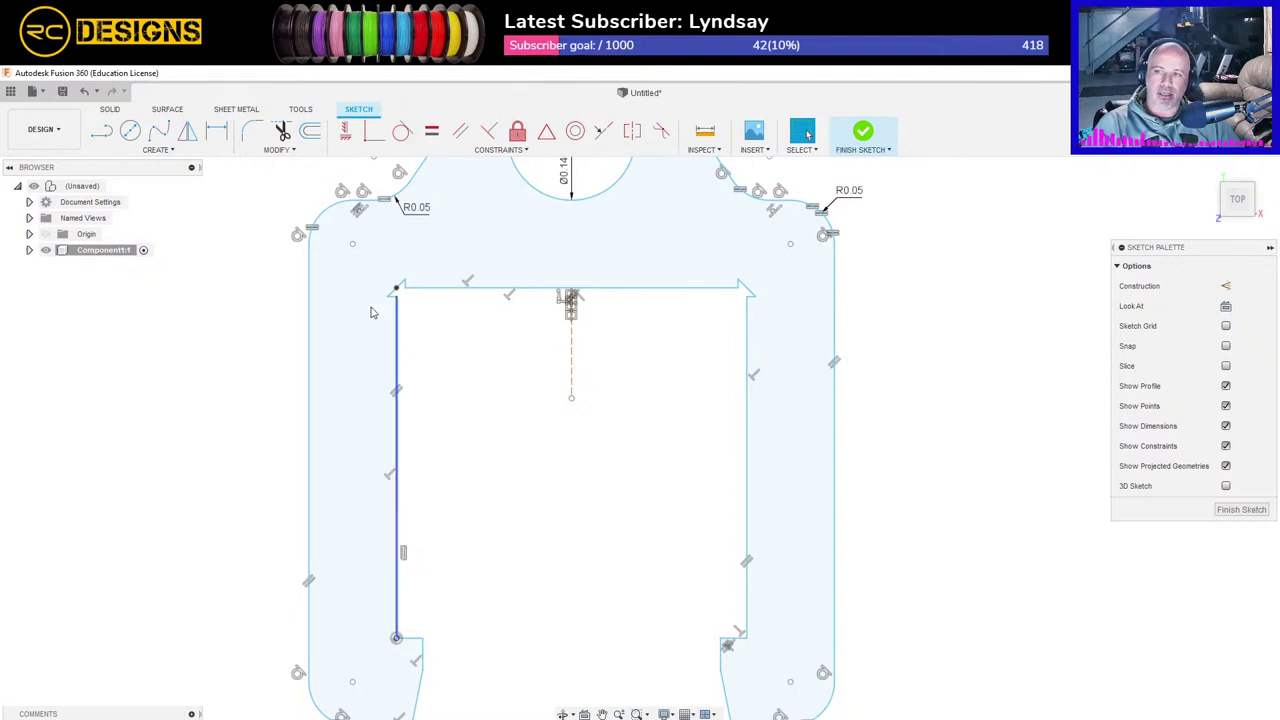
{"action": "scroll", "coordinate": [370, 294], "scroll_direction": "up", "scroll_amount": 5}
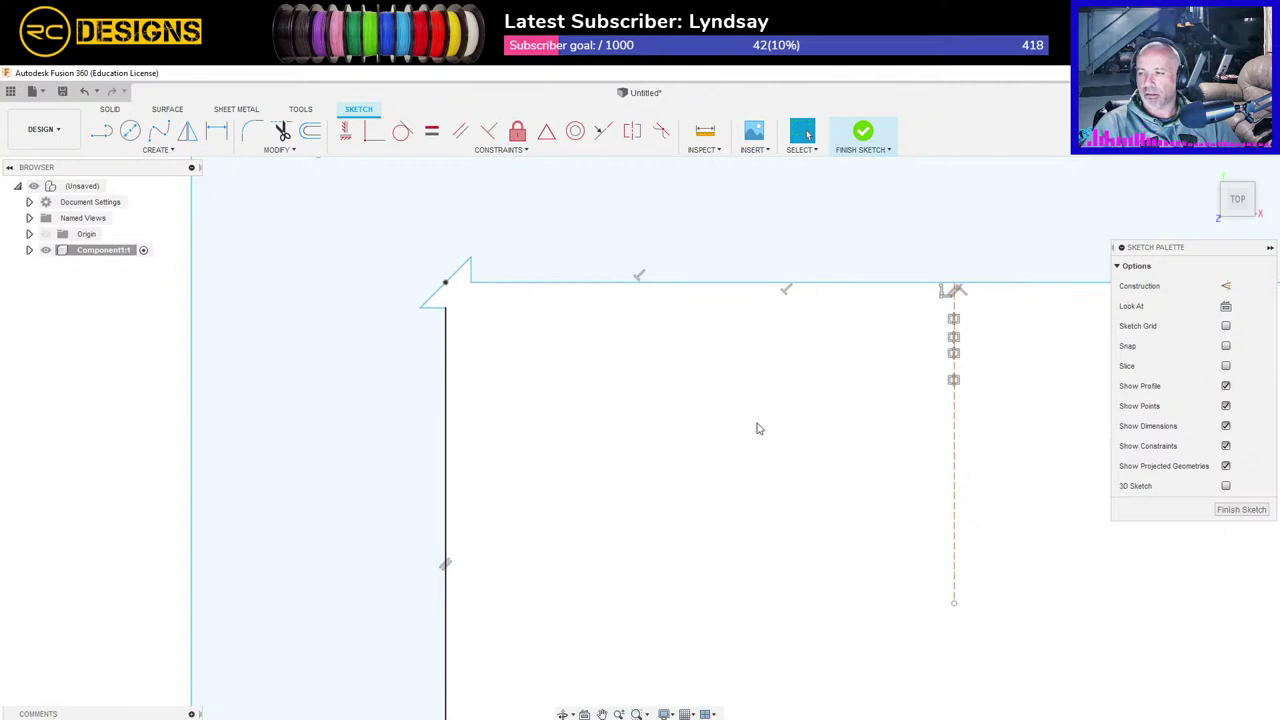
{"action": "scroll", "coordinate": [757, 428], "scroll_direction": "down", "scroll_amount": 5}
{"action": "mouse_move", "coordinate": [857, 488]}
{"action": "middle_mouse_down"}
{"action": "mouse_move", "coordinate": [660, 443]}
{"action": "mouse_move", "coordinate": [625, 344]}
{"action": "middle_mouse_up"}
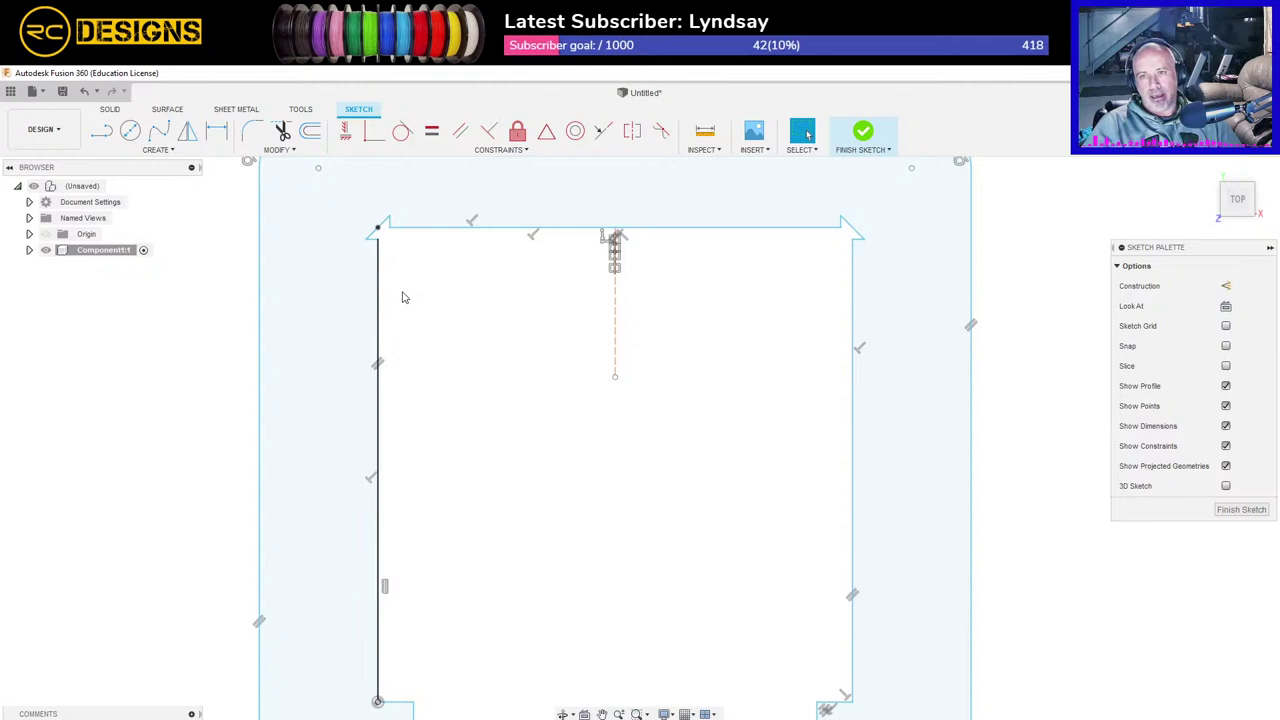
{"action": "scroll", "coordinate": [475, 337], "scroll_direction": "down", "scroll_amount": 2}
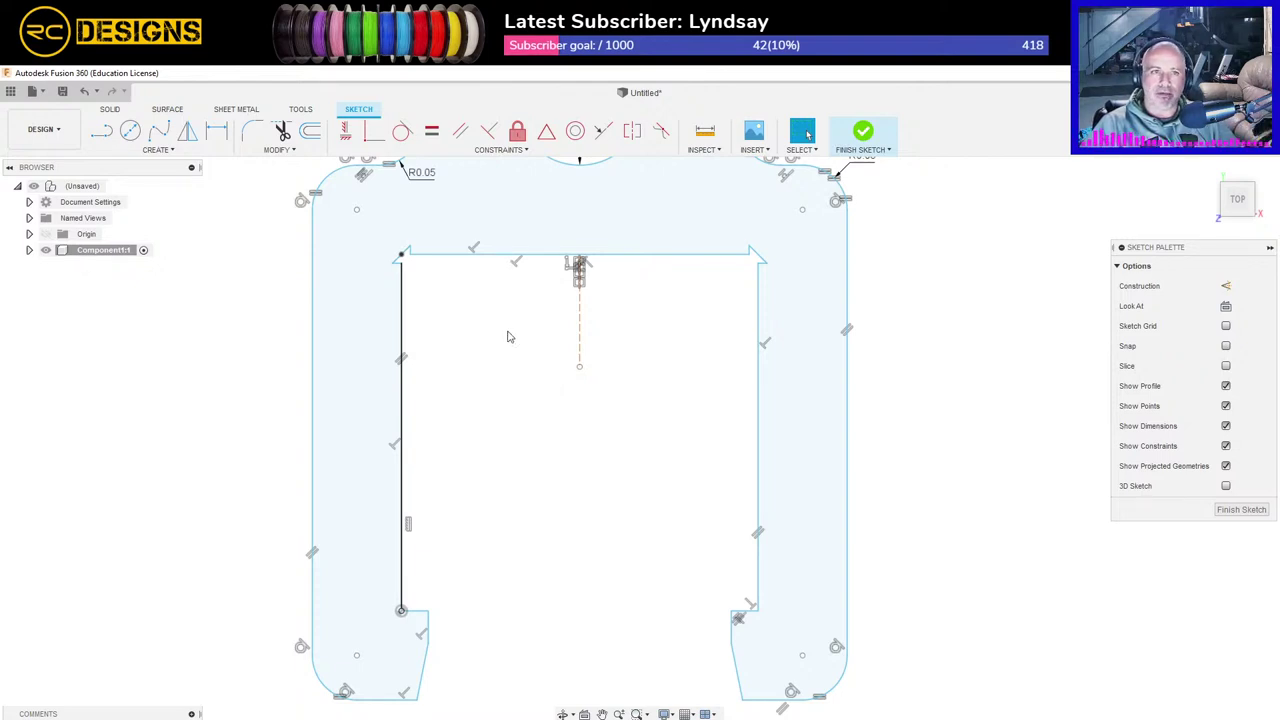
Step: Select the sketch profile curves and start the sketch Fillet tool
{"action": "key", "text": "Escape"}
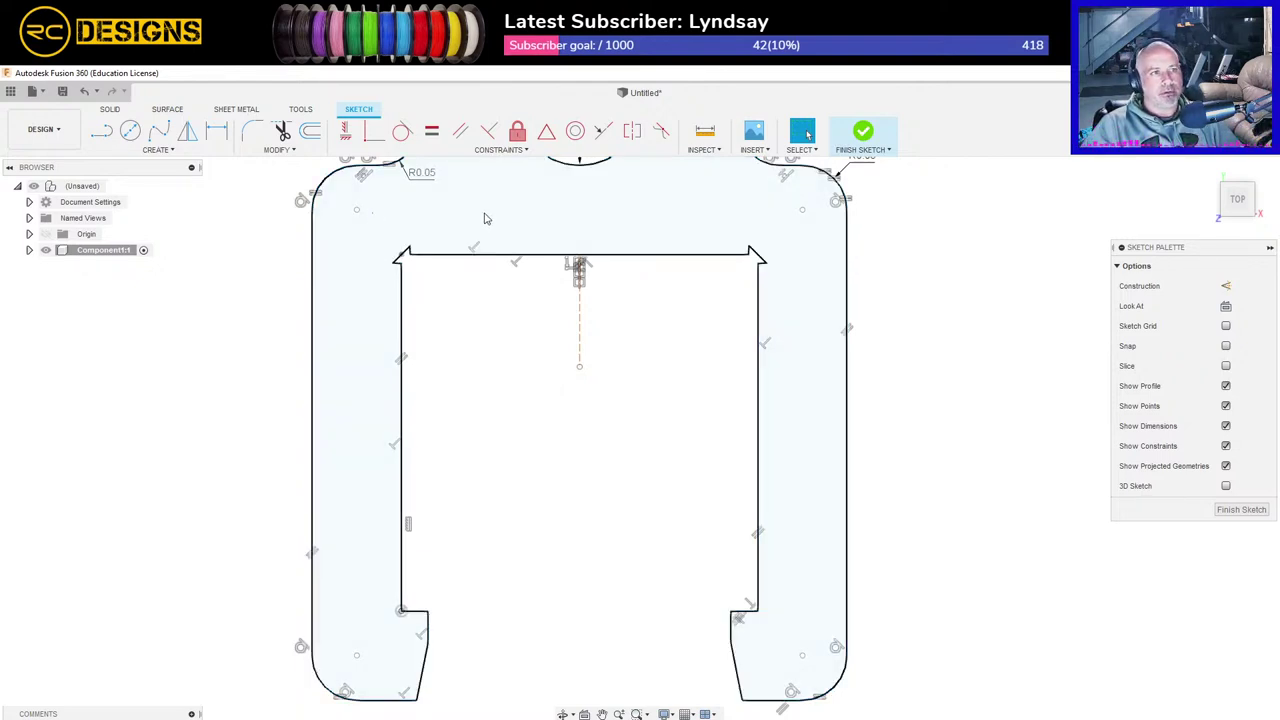
{"action": "left_click", "coordinate": [395, 255]}
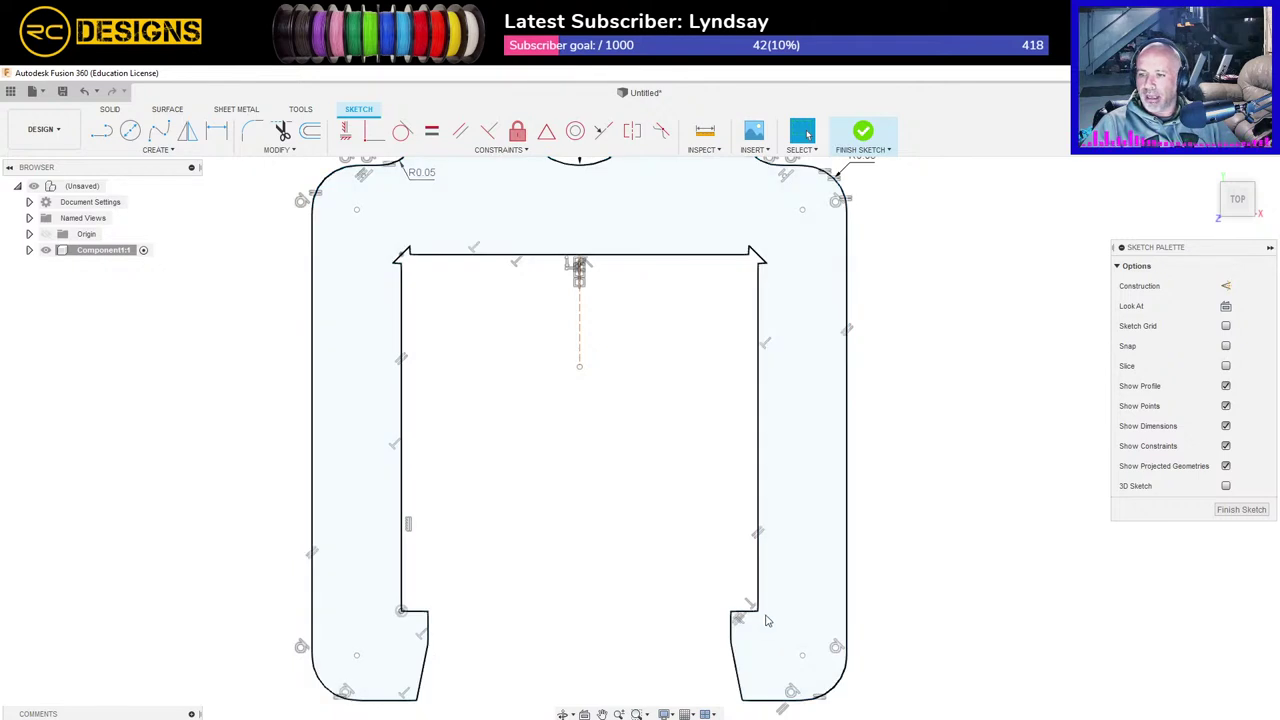
{"action": "left_click", "coordinate": [252, 131]}
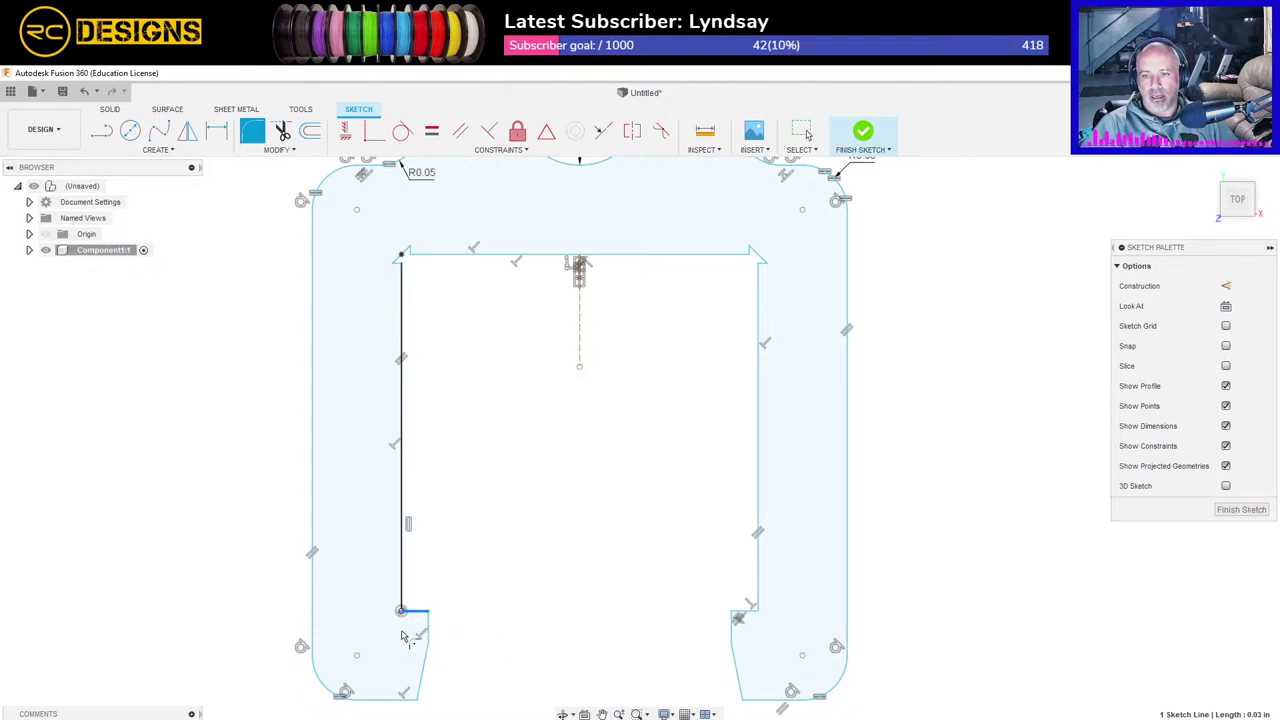
Step: Fillet the left arm's inner step corner with a 0.001 in radius
{"action": "key", "text": "Escape"}
{"action": "scroll", "coordinate": [403, 610], "scroll_direction": "up", "scroll_amount": 5}
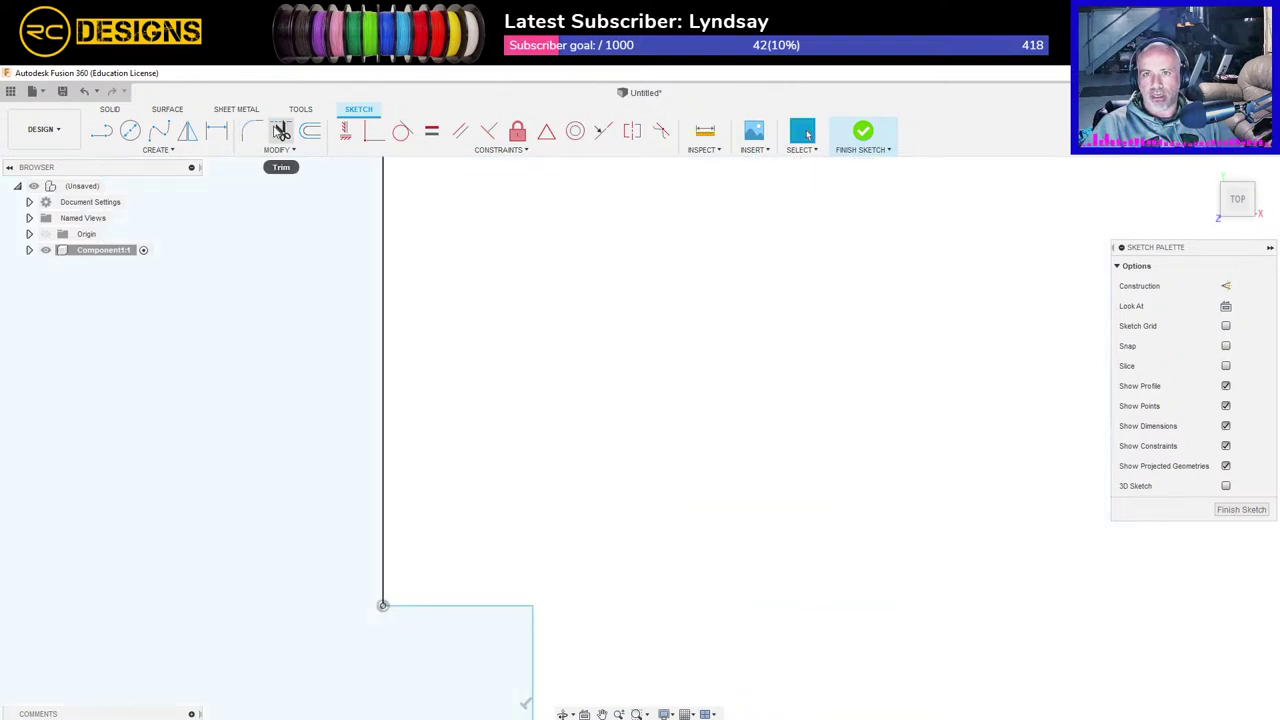
{"action": "left_click", "coordinate": [252, 131]}
{"action": "left_click", "coordinate": [414, 606]}
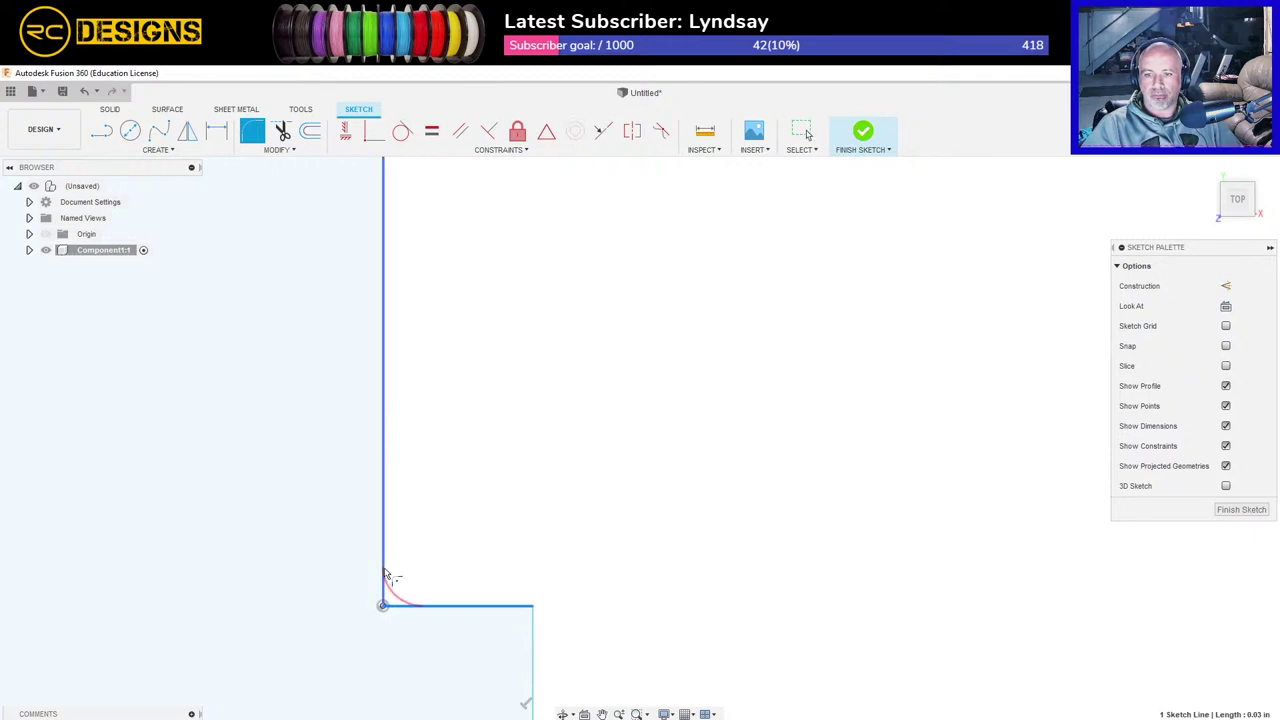
{"action": "left_click", "coordinate": [381, 570]}
{"action": "type", "text": ".05"}
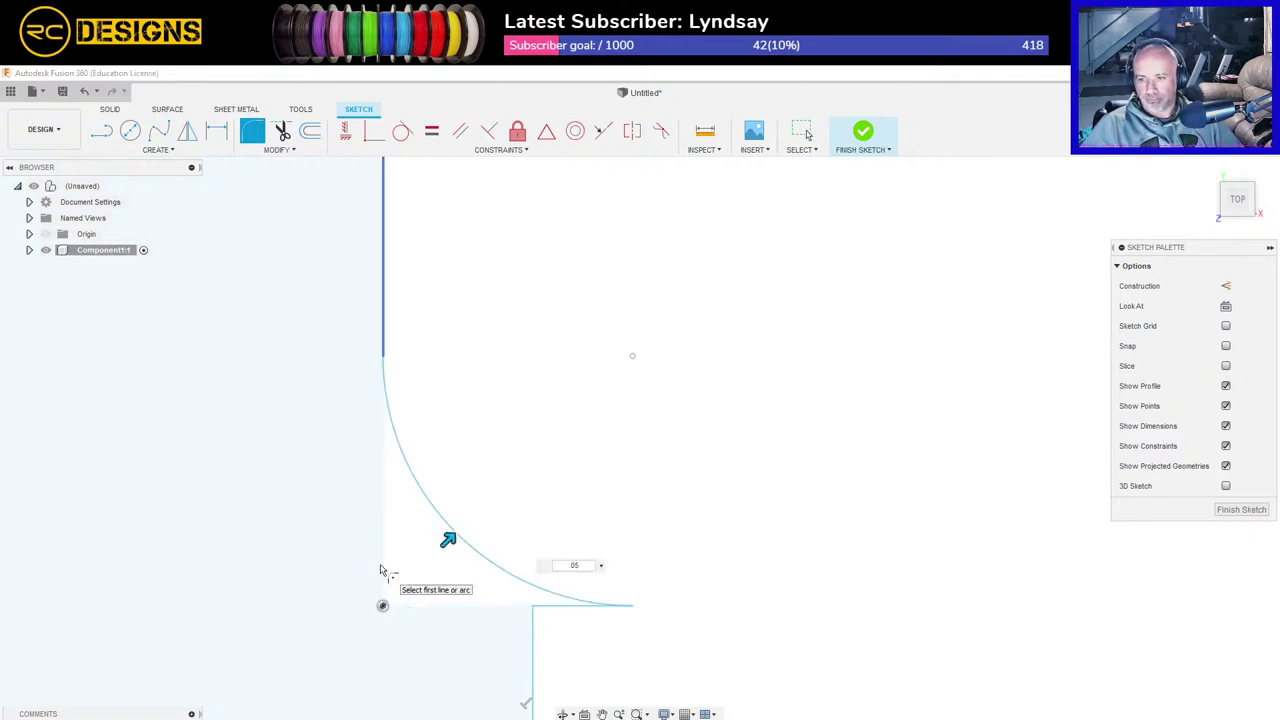
{"action": "key", "text": "BackSpace"}
{"action": "type", "text": "1"}
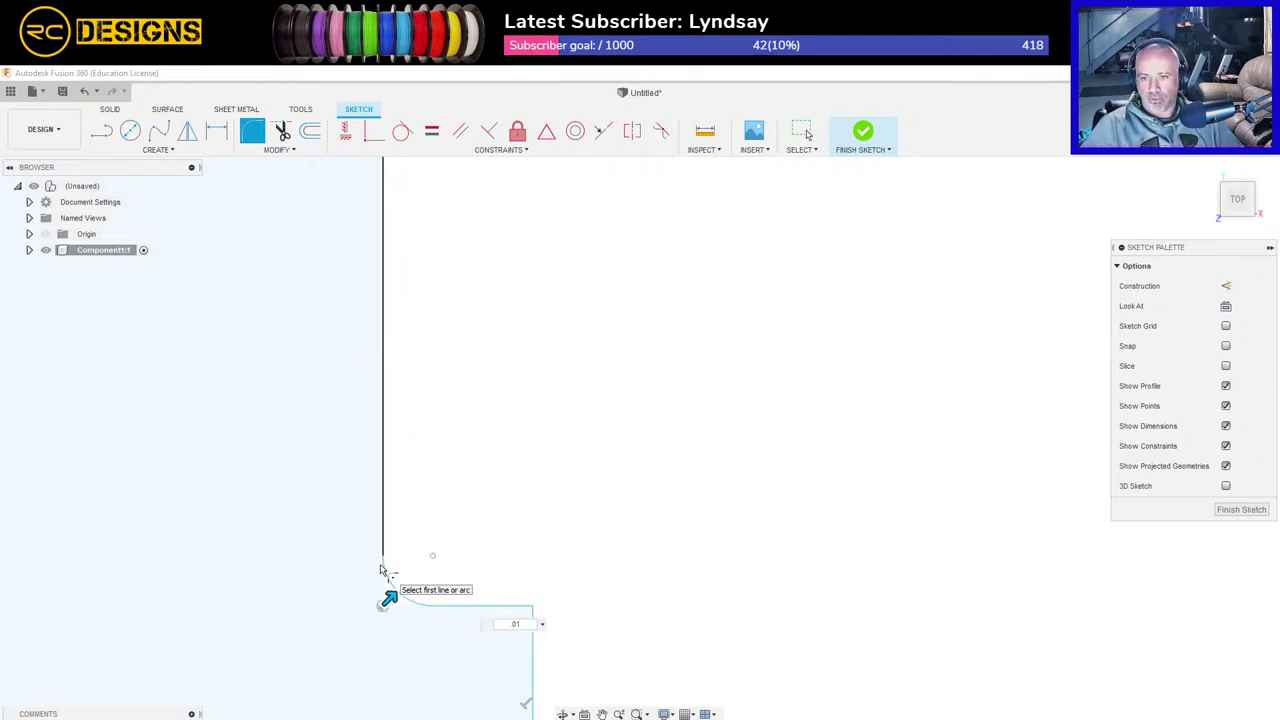
{"action": "key", "text": "BackSpace"}
{"action": "type", "text": "01"}
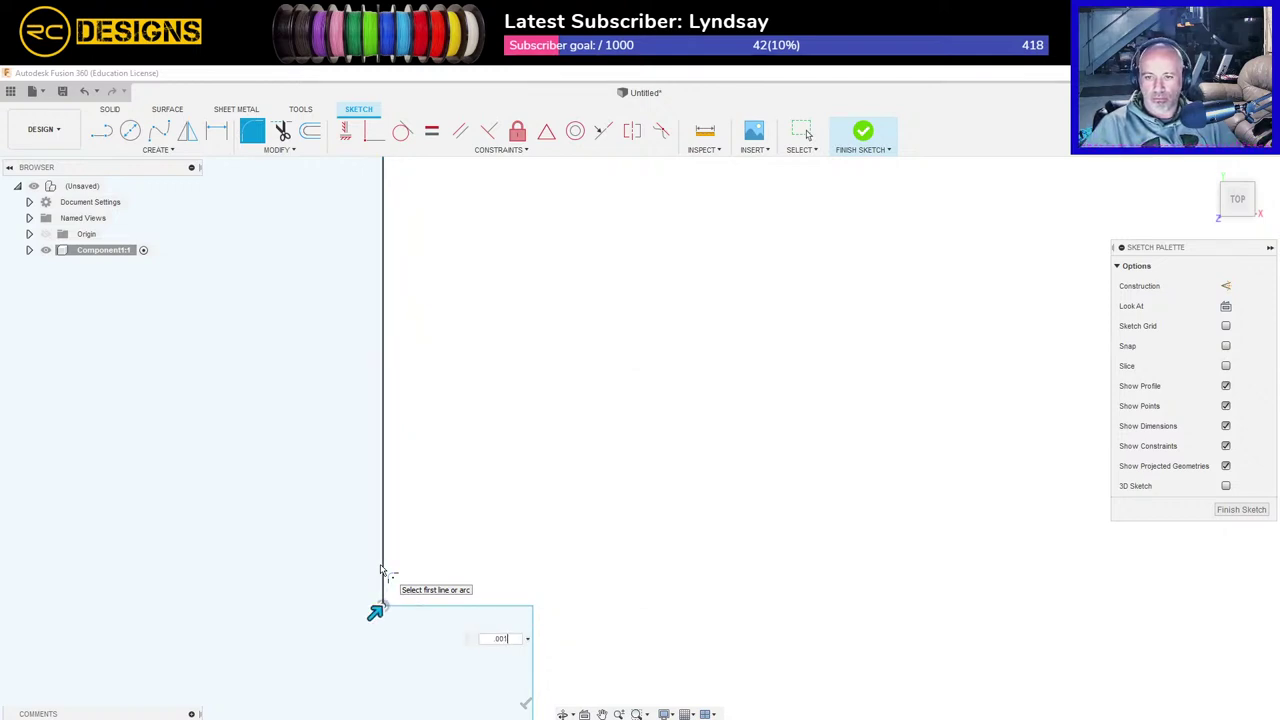
{"action": "key", "text": "Return"}
Step: Fillet the right arm's inner step corner with a matching 0.001 in radius
{"action": "scroll", "coordinate": [842, 583], "scroll_direction": "down", "scroll_amount": 2}
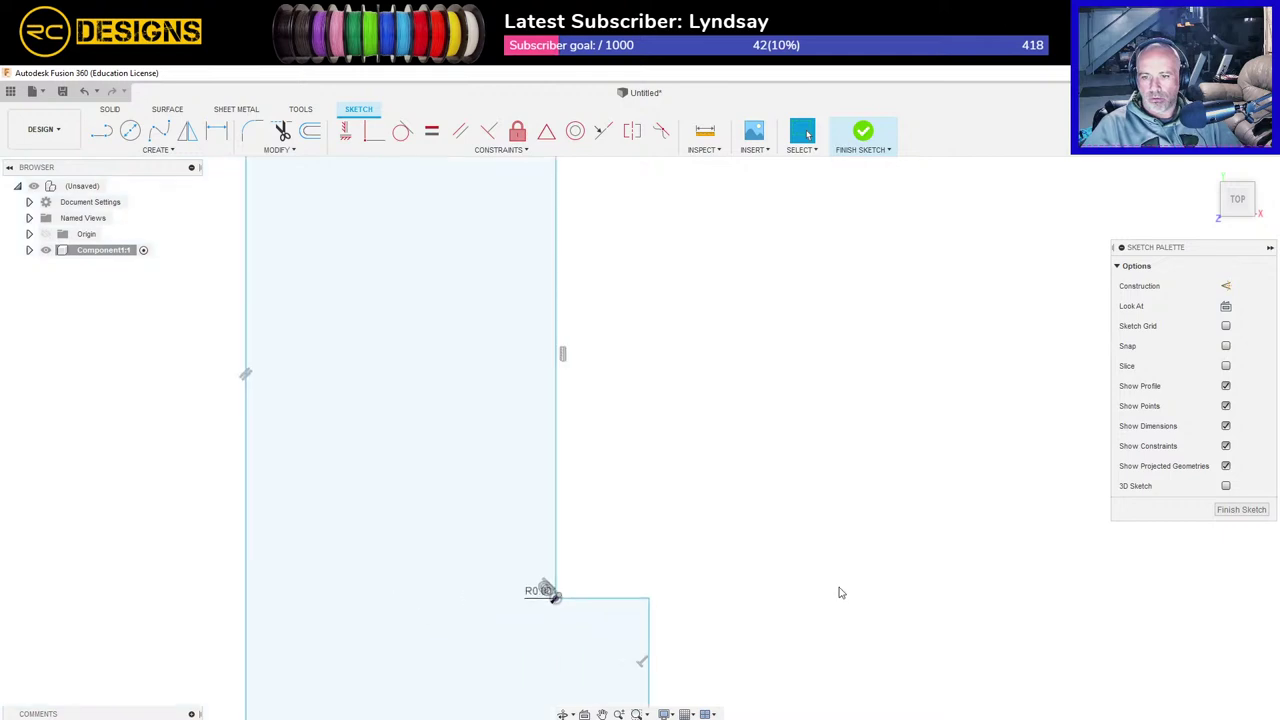
{"action": "mouse_move", "coordinate": [837, 591]}
{"action": "middle_mouse_down"}
{"action": "mouse_move", "coordinate": [611, 608]}
{"action": "mouse_move", "coordinate": [190, 600]}
{"action": "middle_mouse_up"}
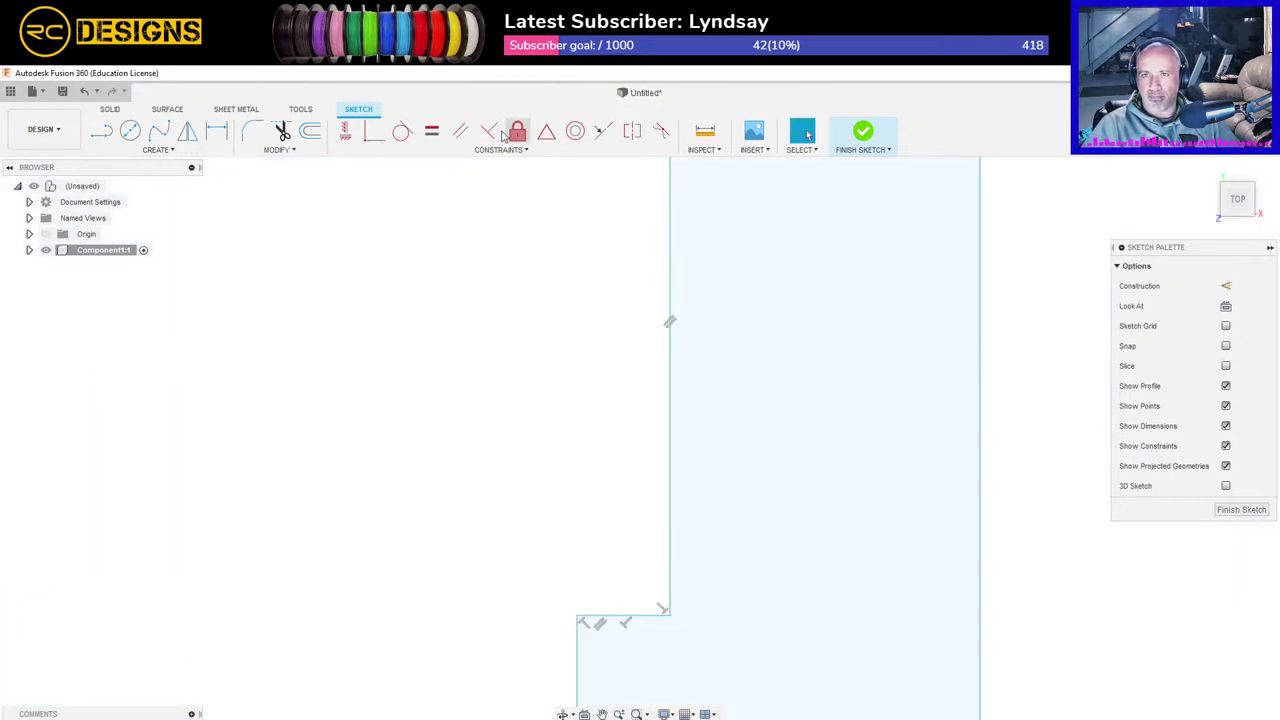
{"action": "left_click", "coordinate": [253, 133]}
{"action": "left_click", "coordinate": [645, 616]}
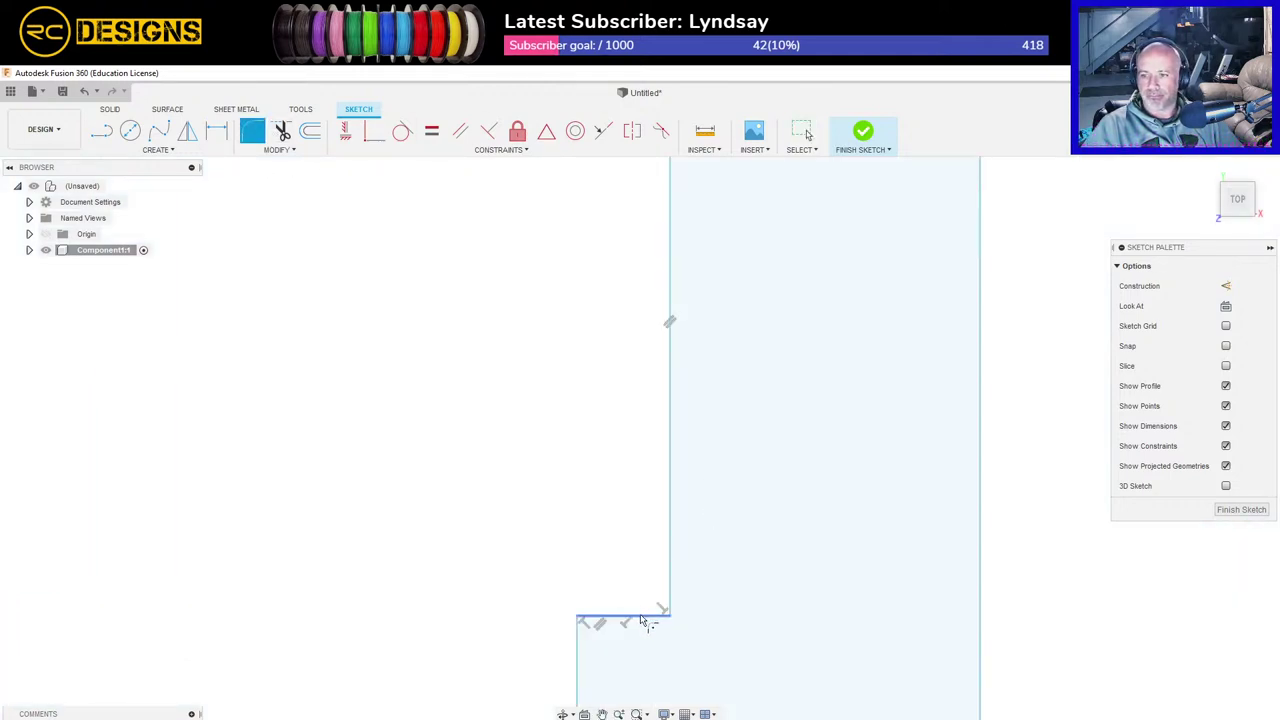
{"action": "left_click", "coordinate": [668, 577]}
{"action": "type", "text": ".001"}
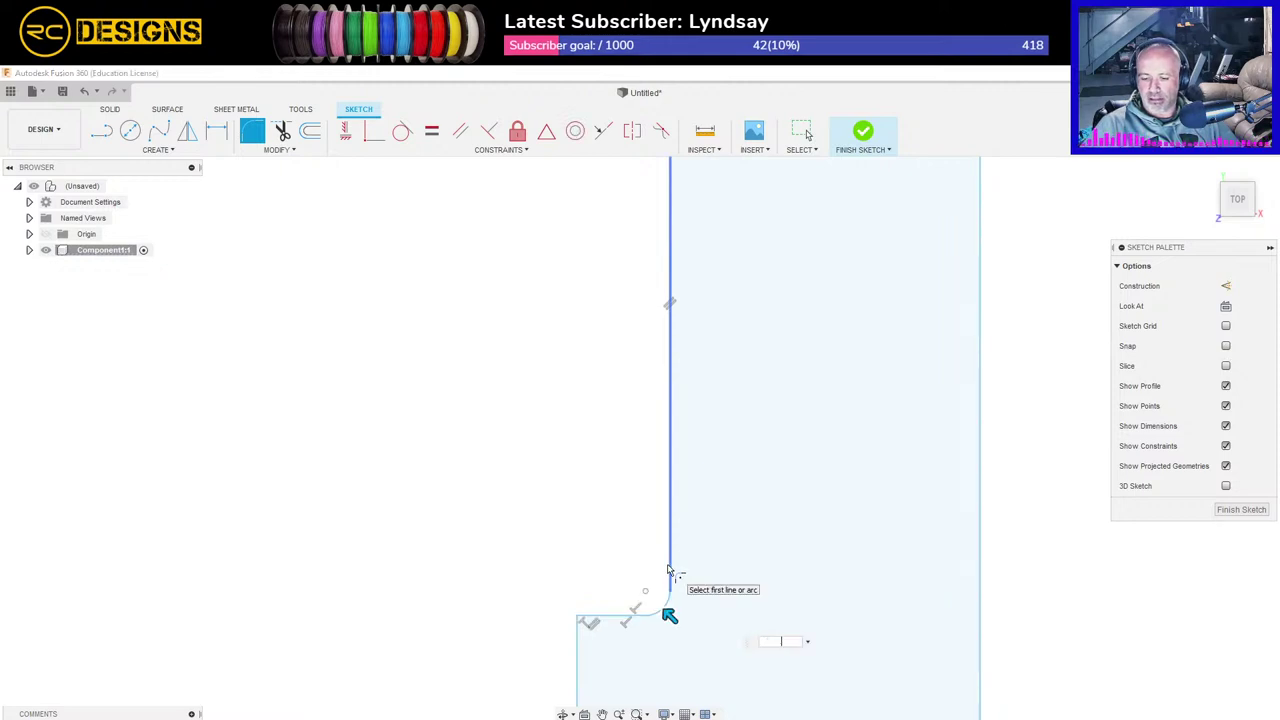
{"action": "key", "text": "Return"}
{"action": "key", "text": "Escape"}
Step: Recenter the clip sketch in view and select all its curves
{"action": "scroll", "coordinate": [630, 595], "scroll_direction": "down", "scroll_amount": 5}
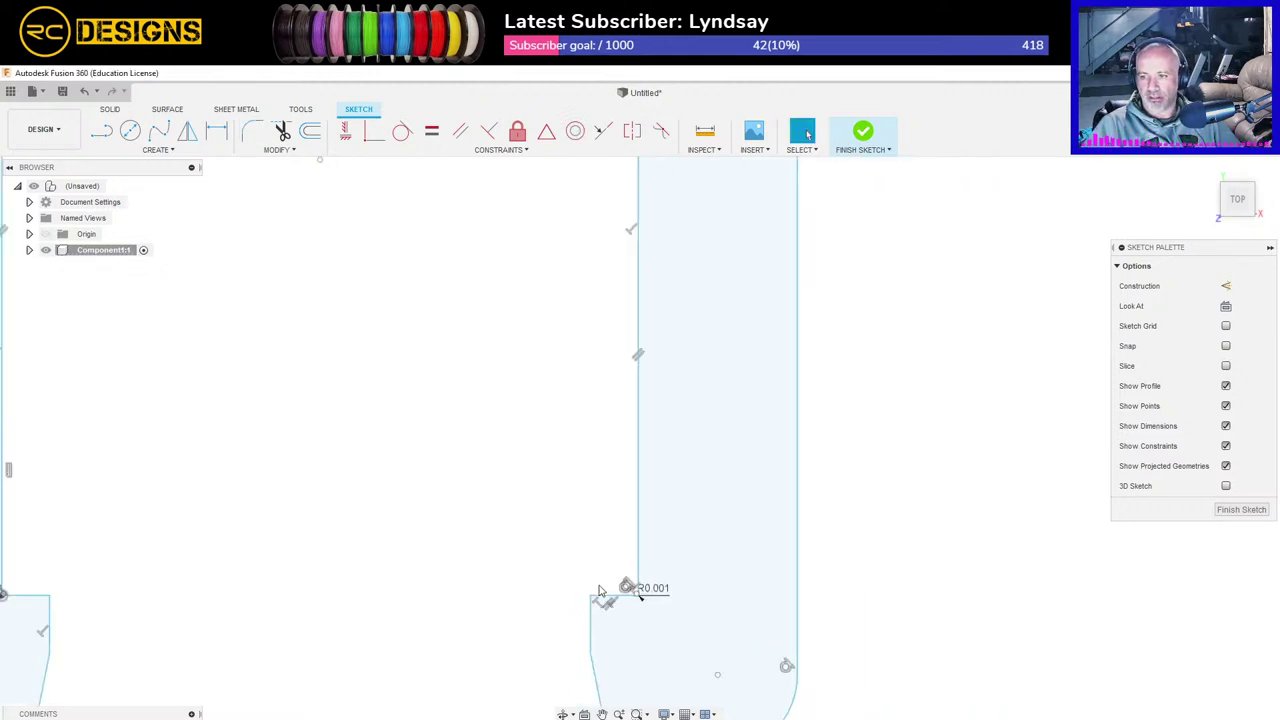
{"action": "mouse_move", "coordinate": [526, 434]}
{"action": "middle_mouse_down"}
{"action": "mouse_move", "coordinate": [556, 470]}
{"action": "mouse_move", "coordinate": [597, 454]}
{"action": "middle_mouse_up"}
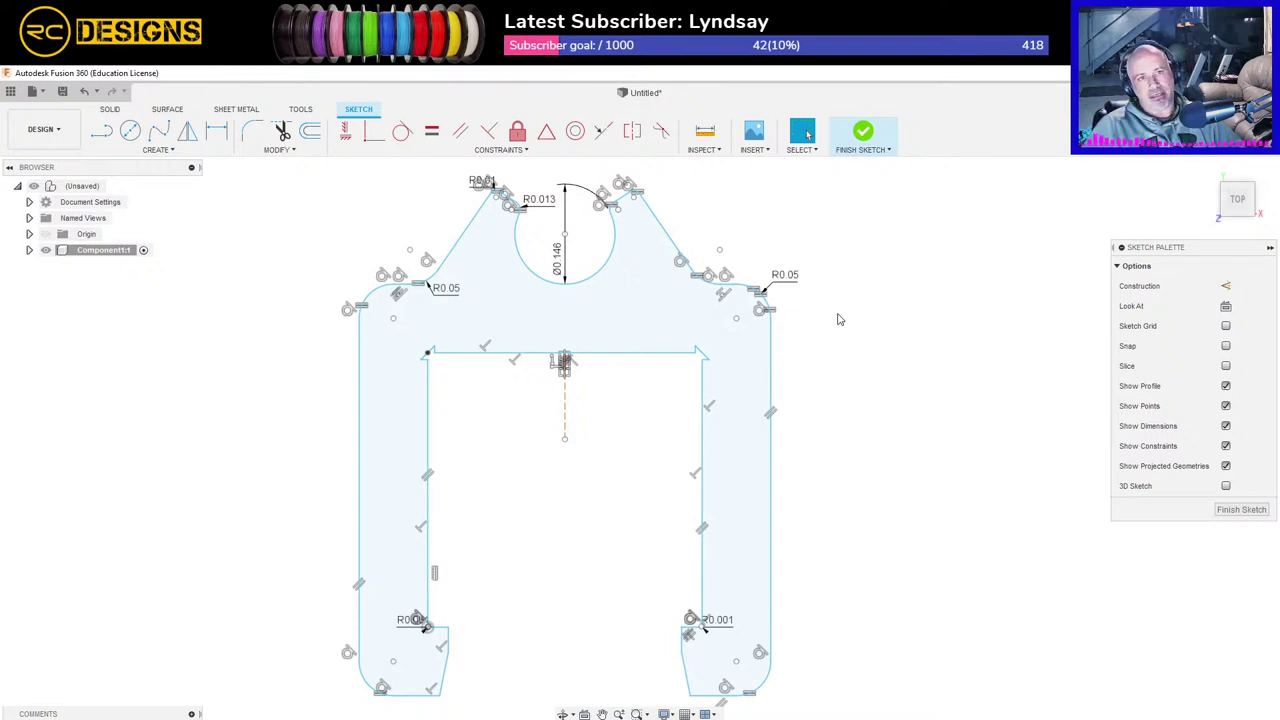
{"action": "key", "text": "Escape"}
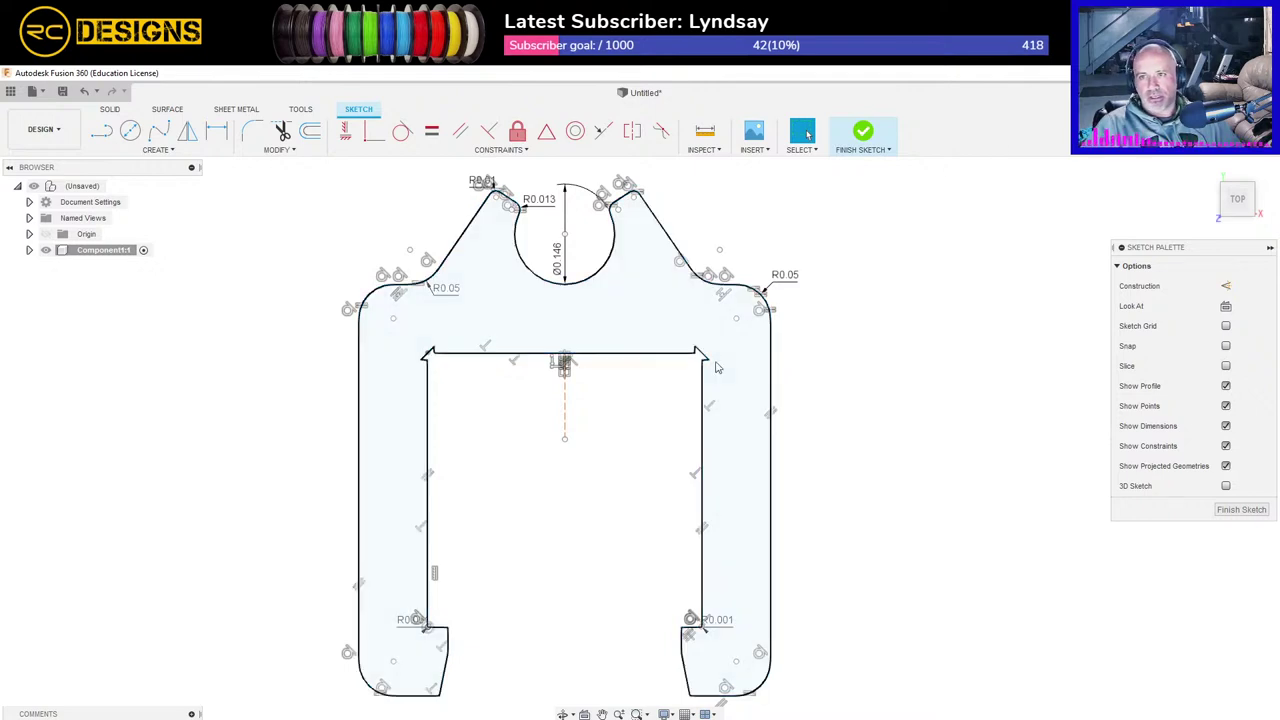
{"action": "key", "text": "ctrl+a"}
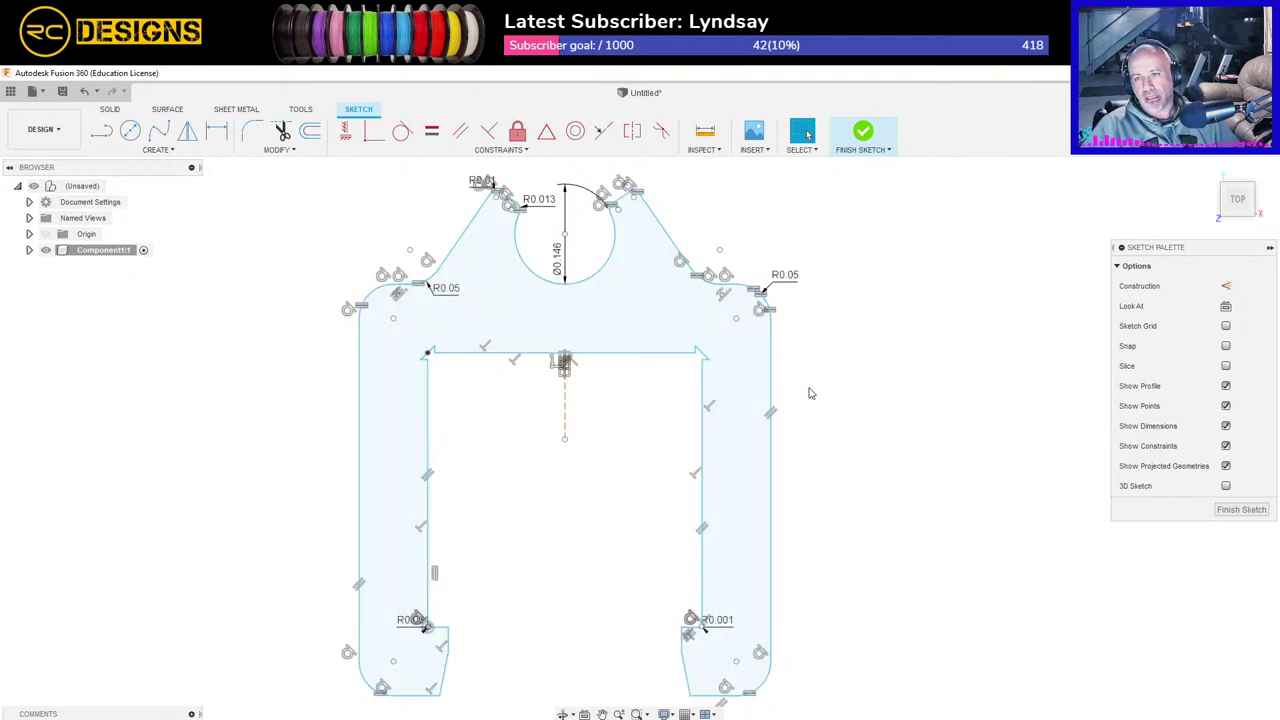
{"action": "key", "text": "Escape"}
{"action": "key", "text": "ctrl+a"}
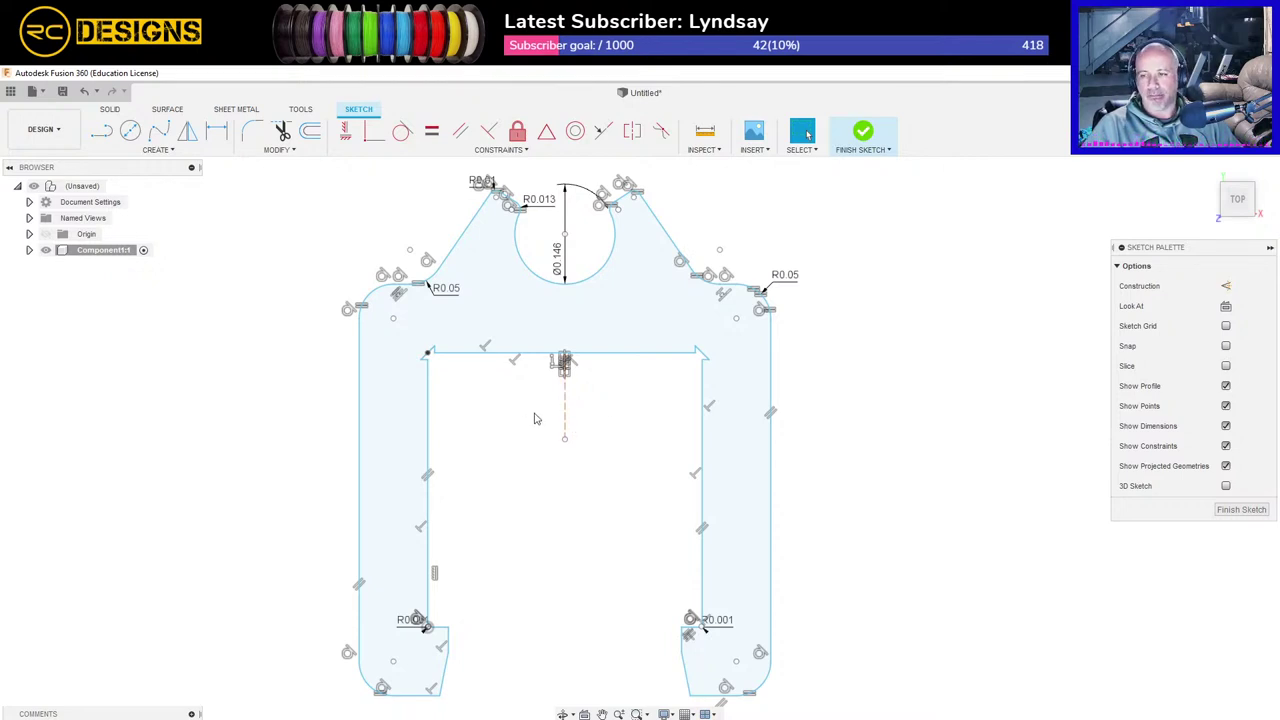
{"action": "scroll", "coordinate": [534, 418], "scroll_direction": "down", "scroll_amount": 2}
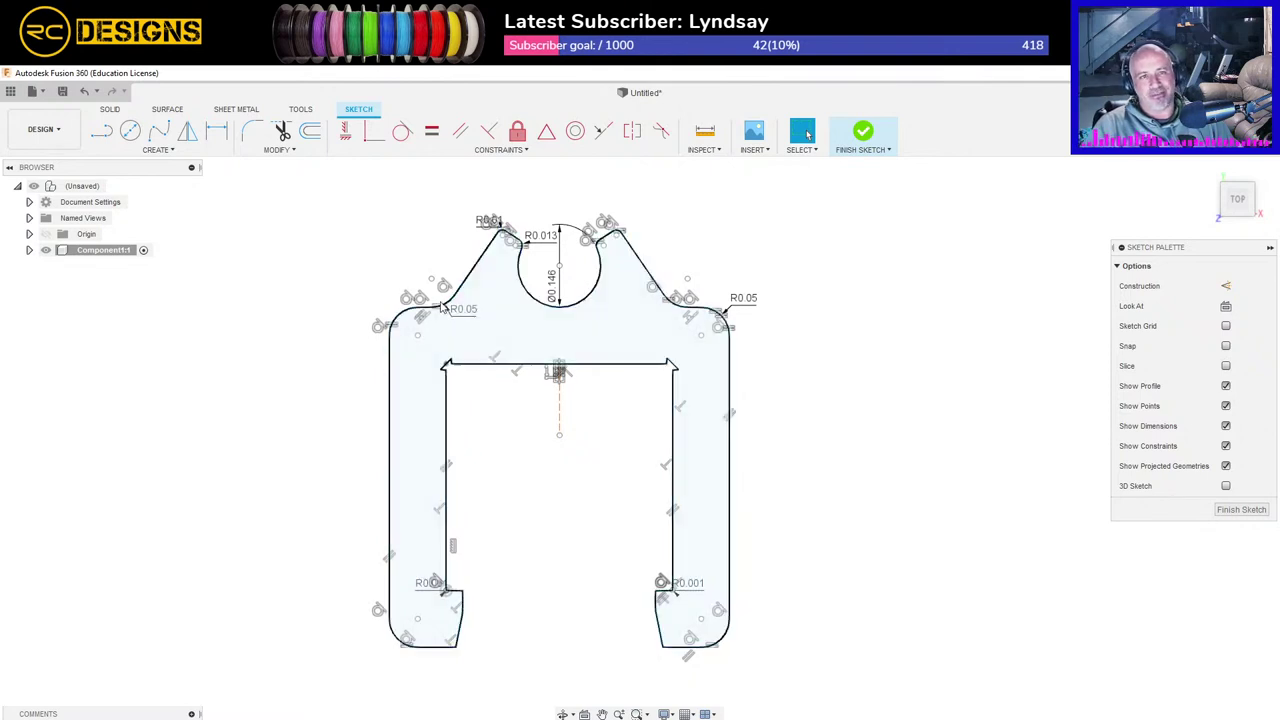
Step: Select the sketch outline, then select the R0.001 radius dimension
{"action": "double_click", "coordinate": [390, 335]}
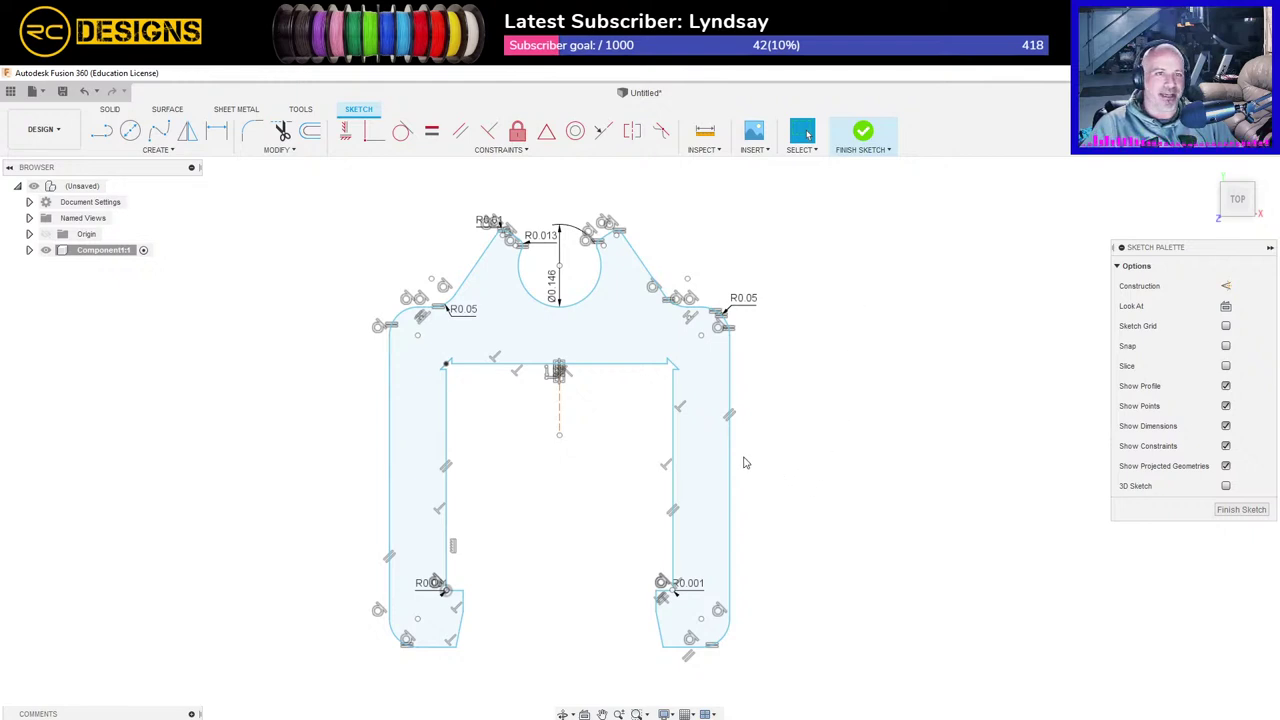
{"action": "left_click", "coordinate": [757, 335]}
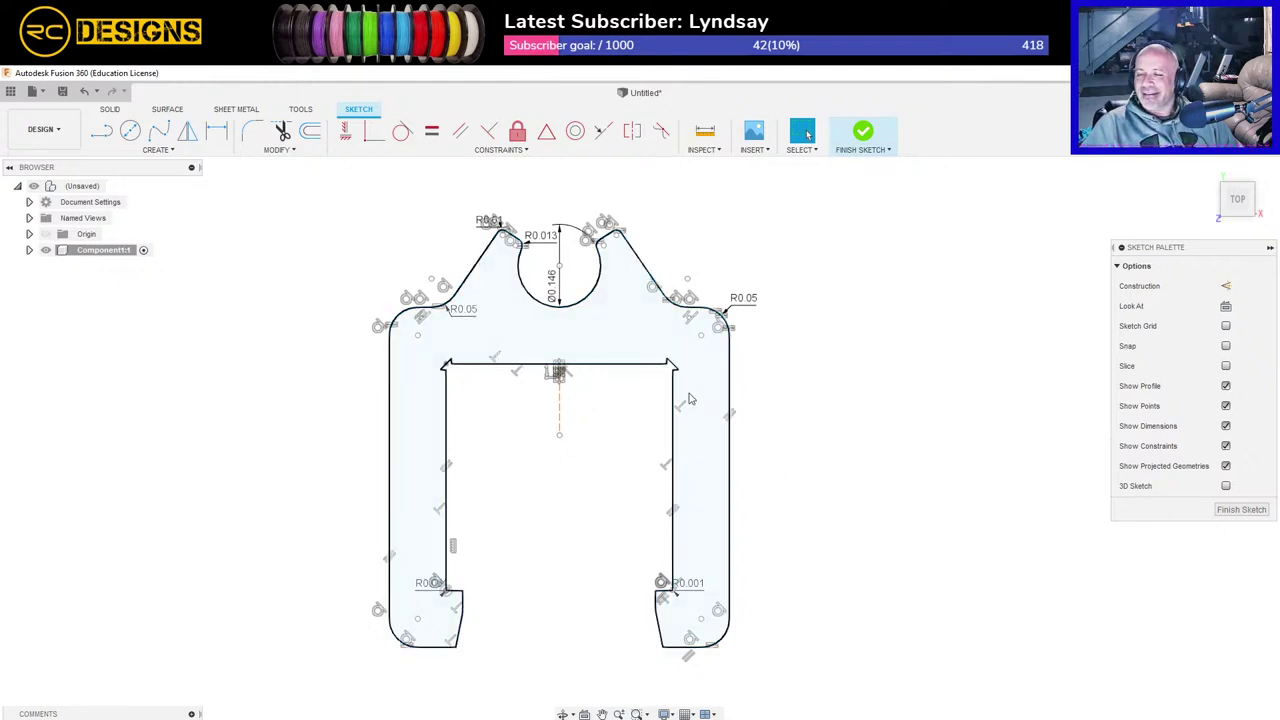
{"action": "left_click", "coordinate": [675, 590]}
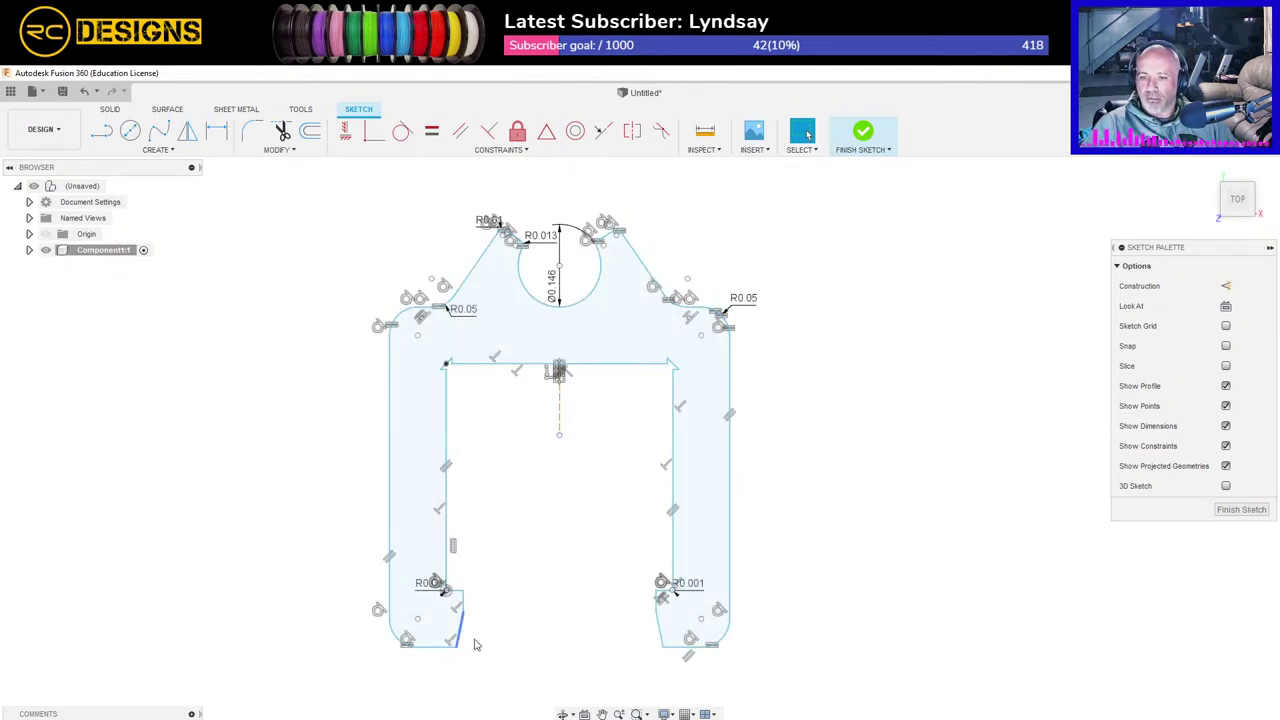
{"action": "scroll", "coordinate": [615, 660], "scroll_direction": "up", "scroll_amount": 4}
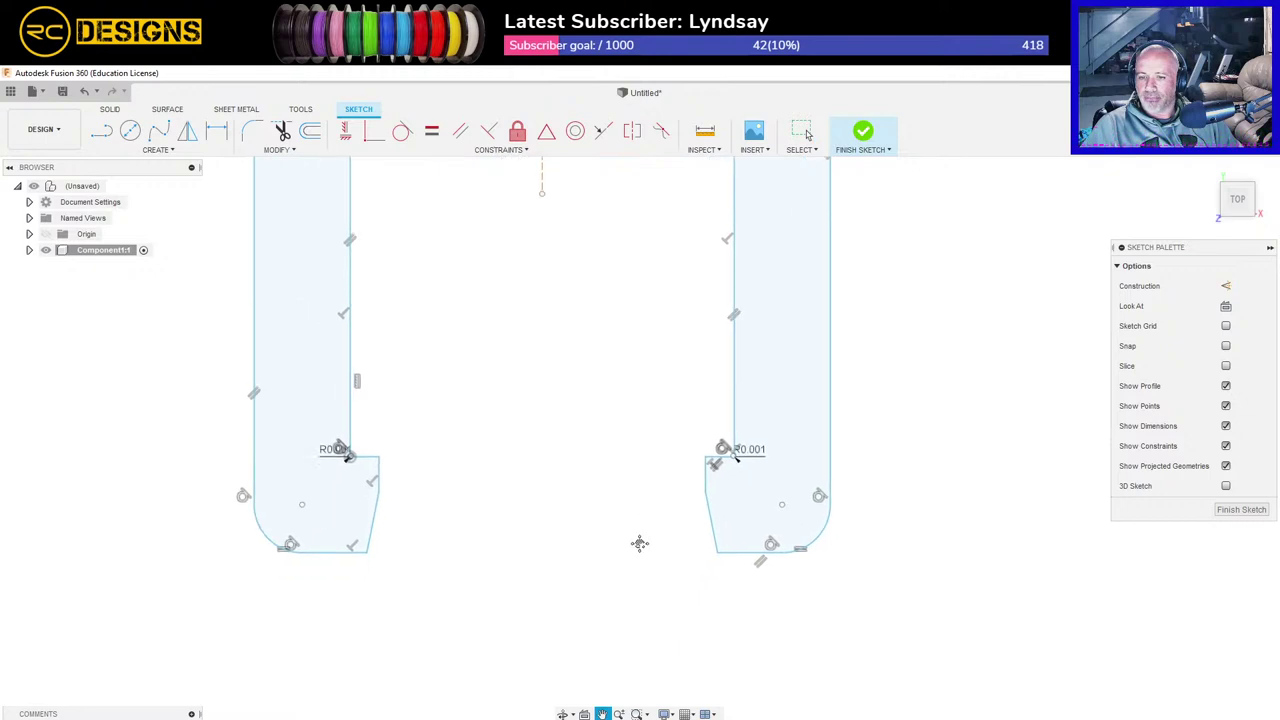
Step: Round the left arm's angled bottom tip with a 0.017 in fillet and pick the right tip
{"action": "left_click", "coordinate": [252, 131]}
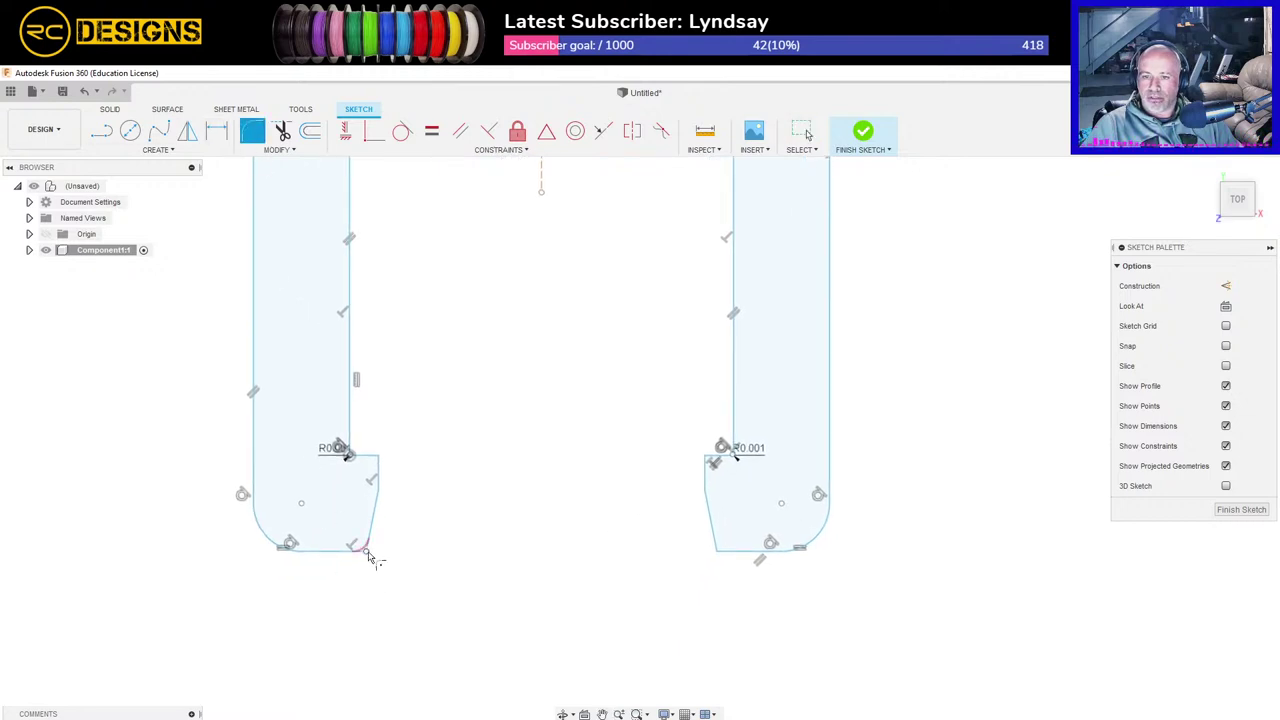
{"action": "left_click", "coordinate": [368, 550]}
{"action": "left_click", "coordinate": [714, 551]}
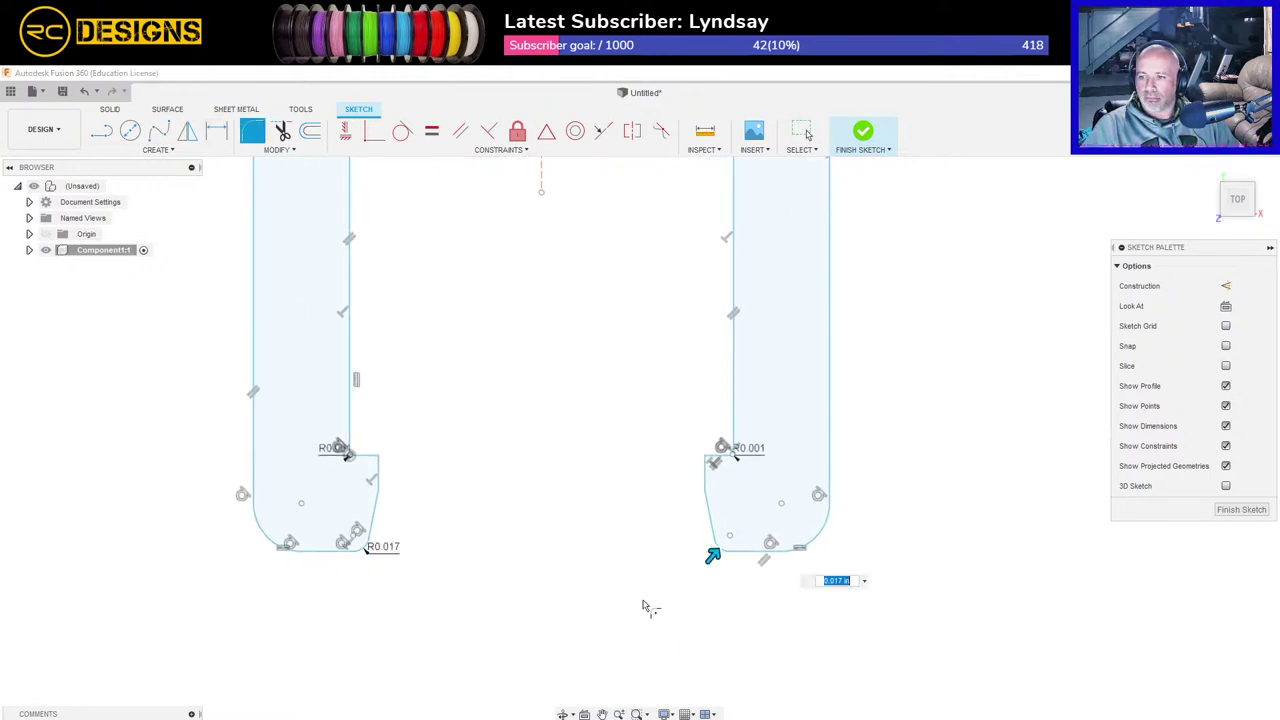
{"action": "scroll", "coordinate": [560, 505], "scroll_direction": "down", "scroll_amount": 3}
{"action": "middle_click_drag", "start_coordinate": [580, 389], "coordinate": [560, 579]}
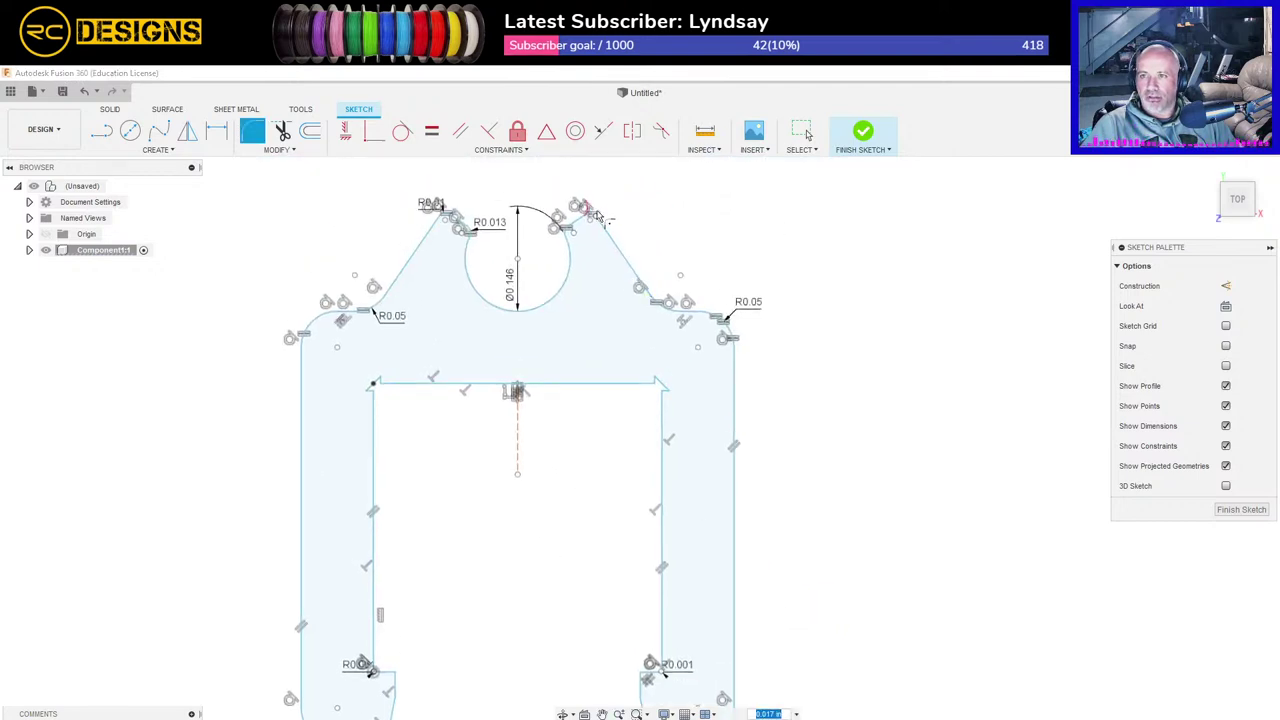
{"action": "scroll", "coordinate": [560, 195], "scroll_direction": "up", "scroll_amount": 5}
{"action": "scroll", "coordinate": [438, 455], "scroll_direction": "down", "scroll_amount": 4}
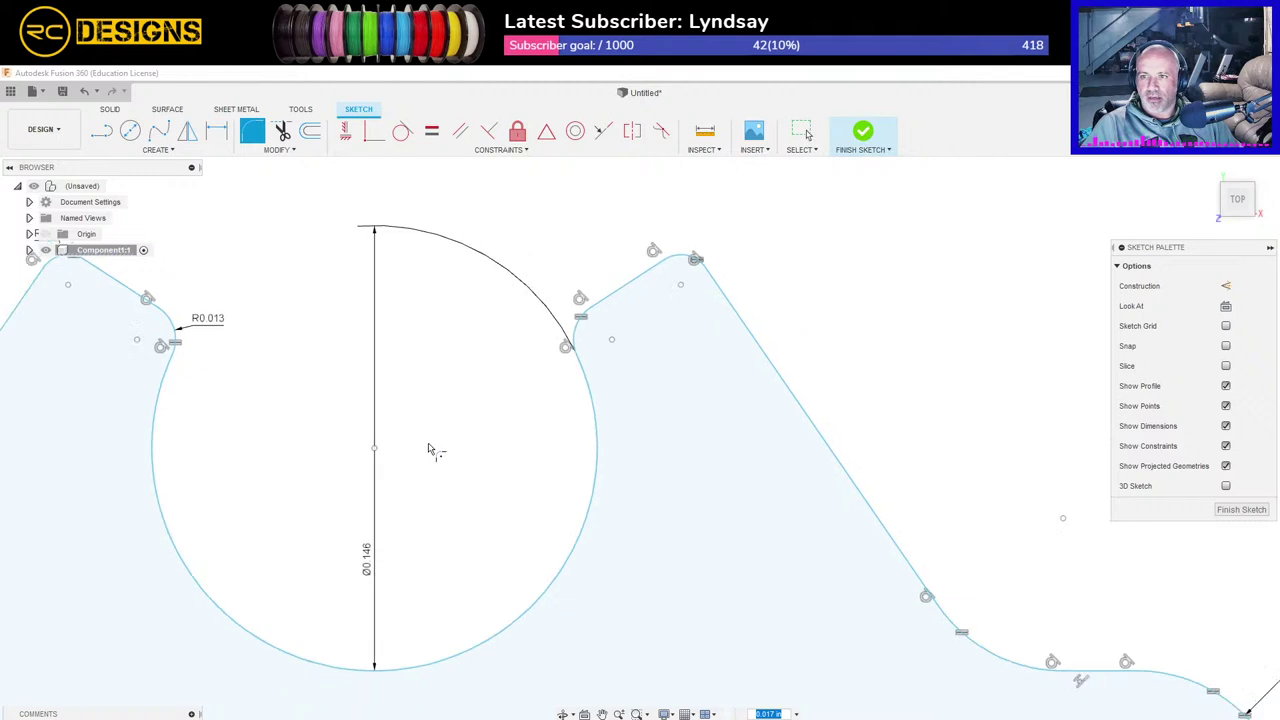
{"action": "scroll", "coordinate": [448, 500], "scroll_direction": "down", "scroll_amount": 5}
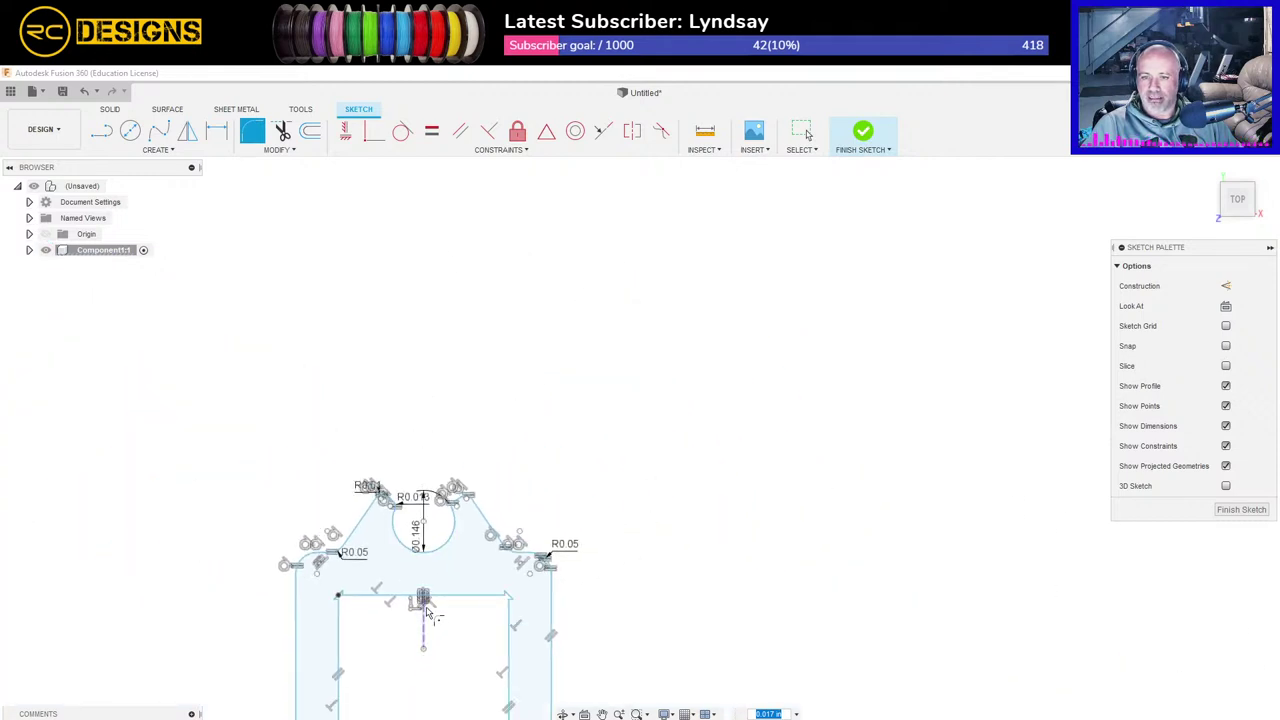
{"action": "middle_click_drag", "start_coordinate": [463, 558], "coordinate": [511, 405]}
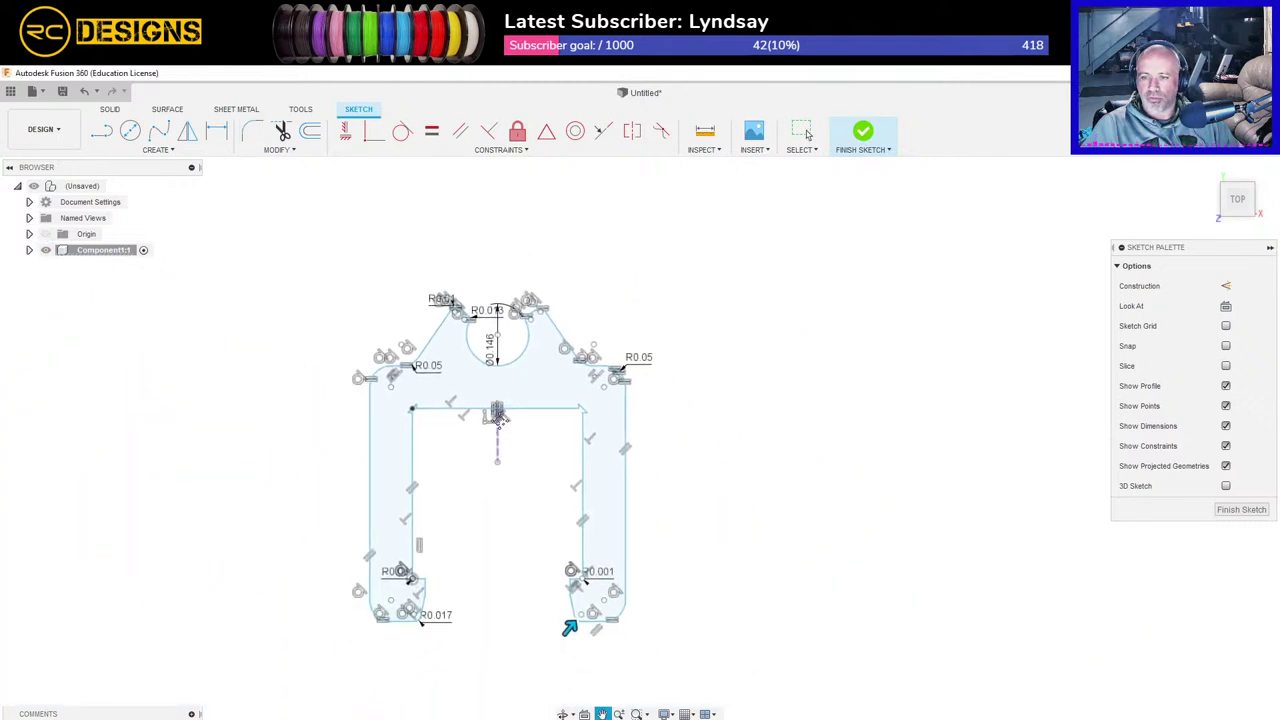
Step: Finish the sketch and extrude the clip profile 0.5 in into a solid body
{"action": "left_click", "coordinate": [862, 133]}
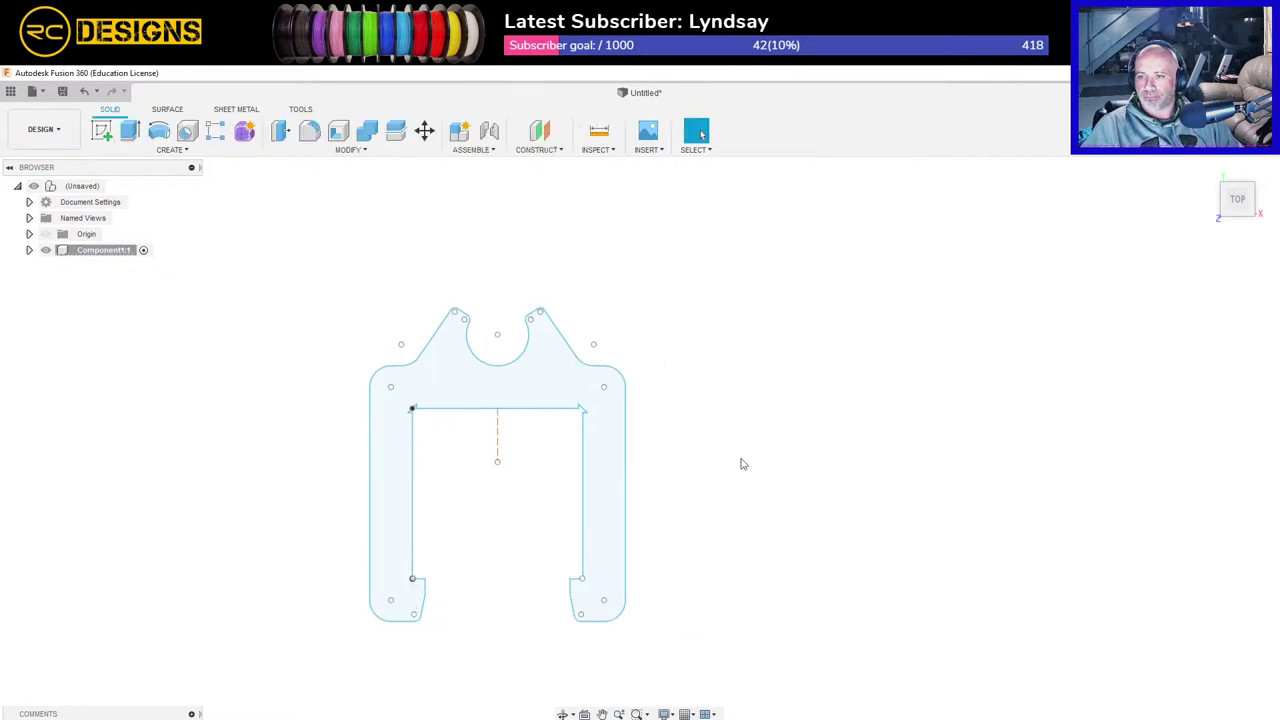
{"action": "left_click", "coordinate": [130, 131]}
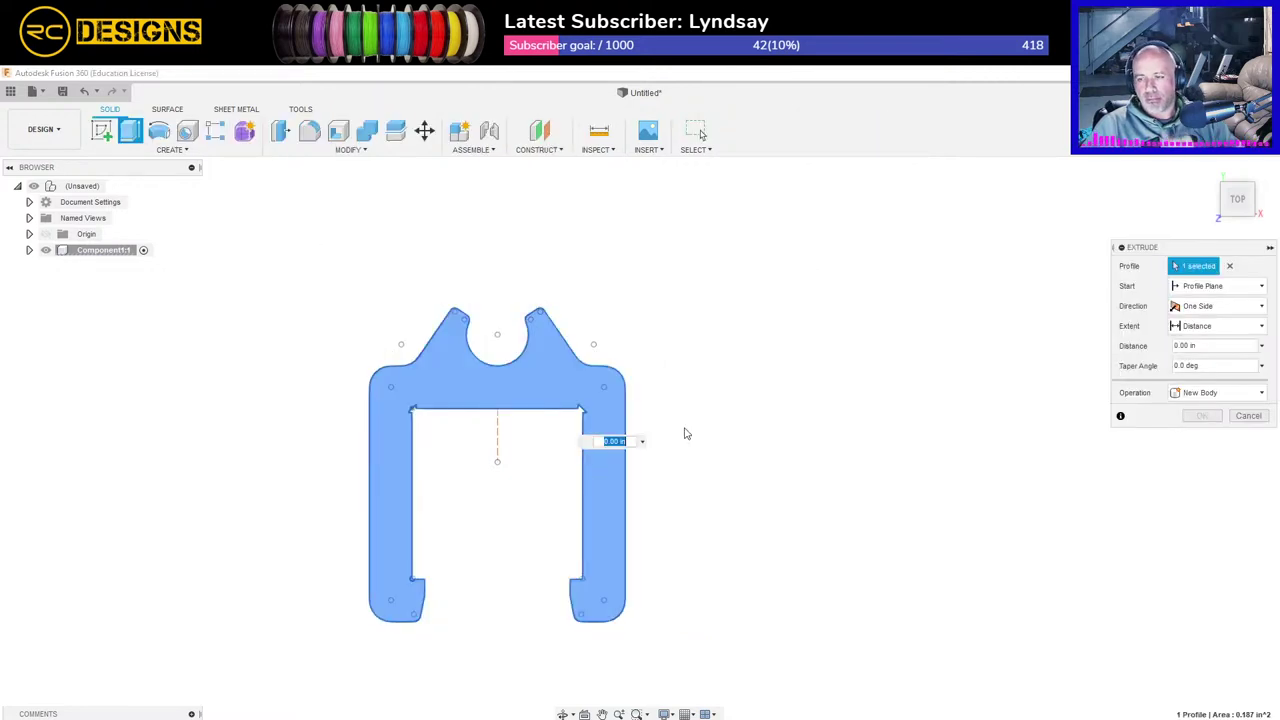
{"action": "middle_click_drag", "start_coordinate": [746, 503], "coordinate": [674, 444], "text": "shift"}
{"action": "type", "text": ".5"}
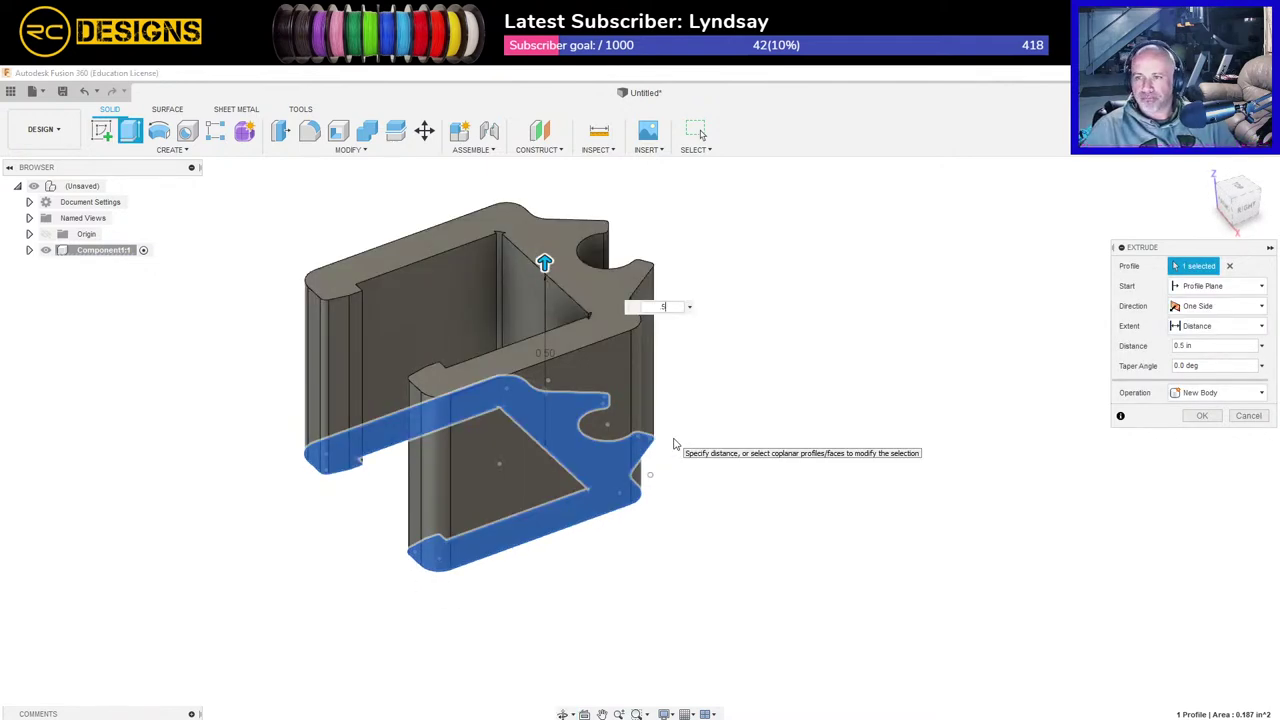
{"action": "key", "text": "Return"}
{"action": "middle_click_drag", "start_coordinate": [600, 611], "coordinate": [746, 411], "text": "shift"}
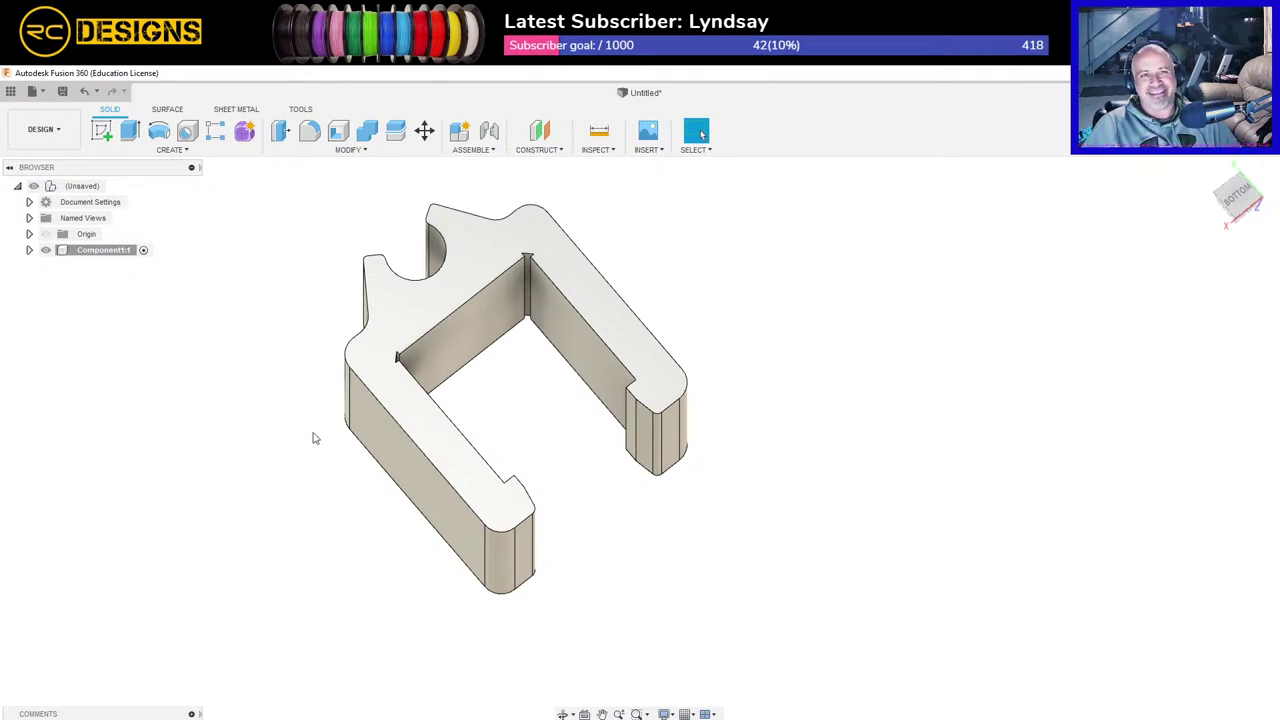
{"action": "scroll", "coordinate": [501, 338], "scroll_direction": "down", "scroll_amount": 1}
{"action": "middle_click_drag", "start_coordinate": [501, 338], "coordinate": [806, 606], "text": "shift"}
{"action": "middle_click_drag", "start_coordinate": [514, 371], "coordinate": [441, 212], "text": "shift"}
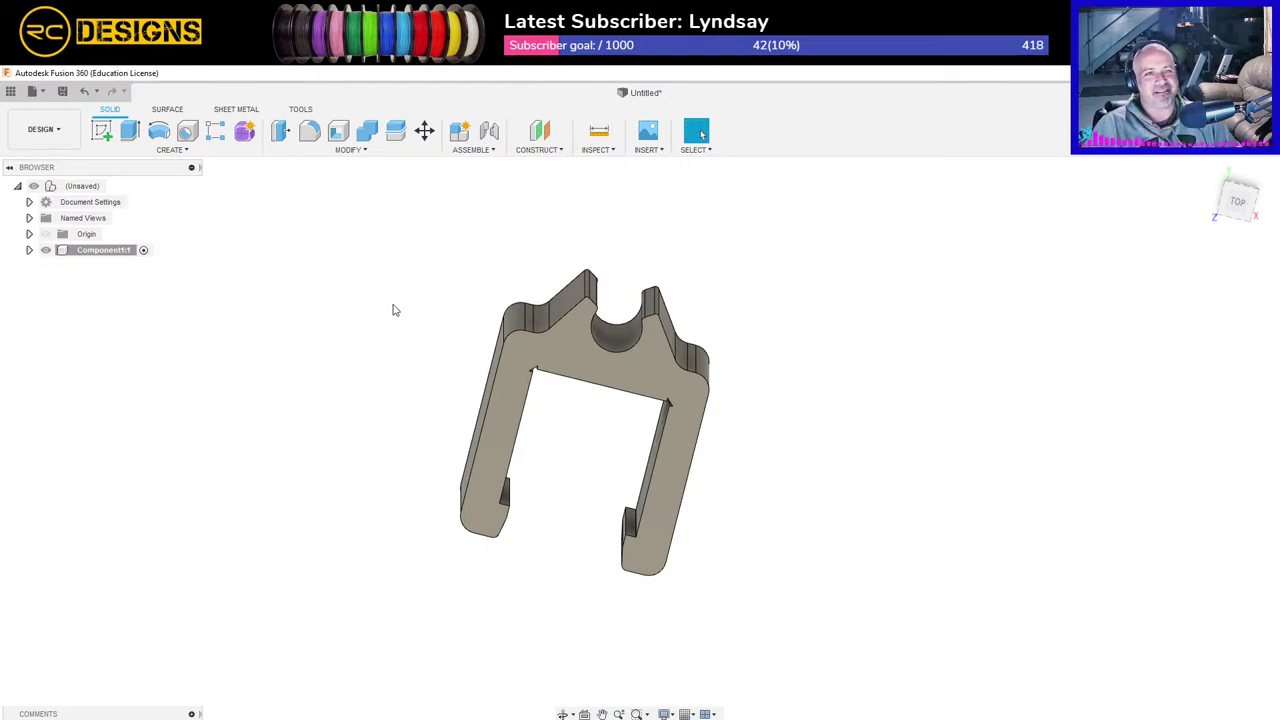
{"action": "middle_click_drag", "start_coordinate": [537, 457], "coordinate": [580, 345], "text": "shift"}
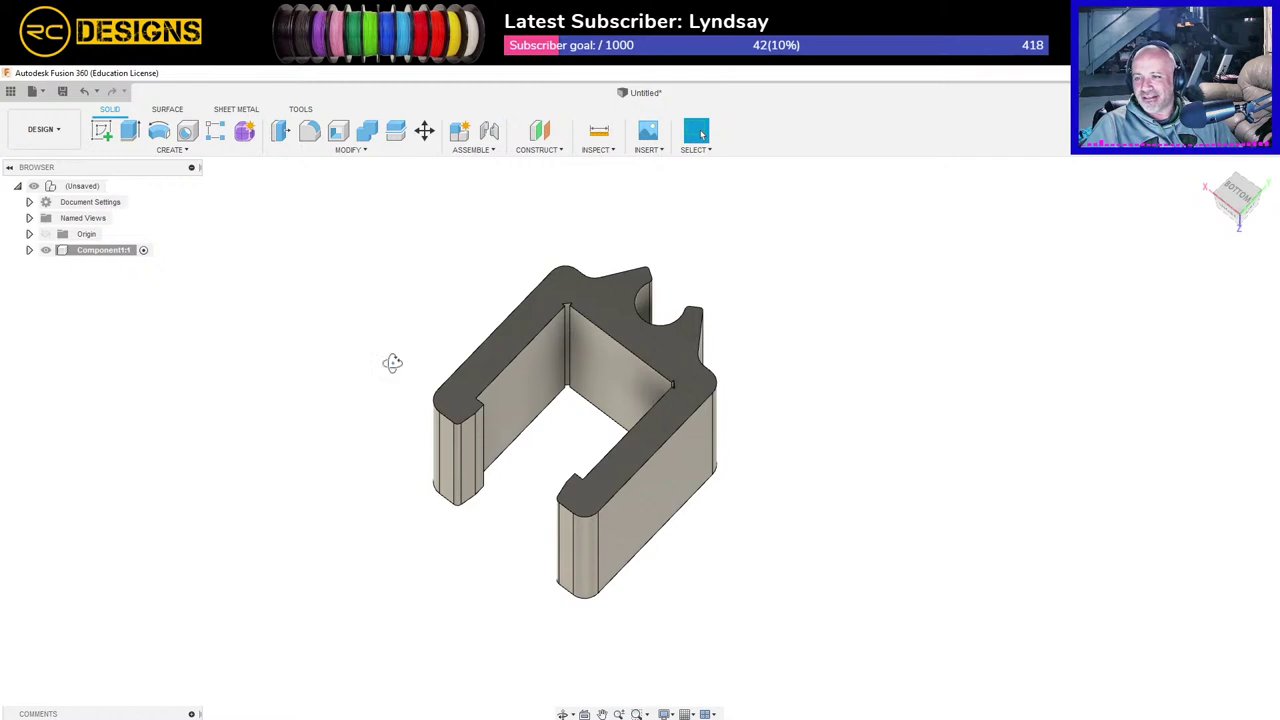
{"action": "middle_click_drag", "start_coordinate": [392, 362], "coordinate": [369, 434], "text": "shift"}
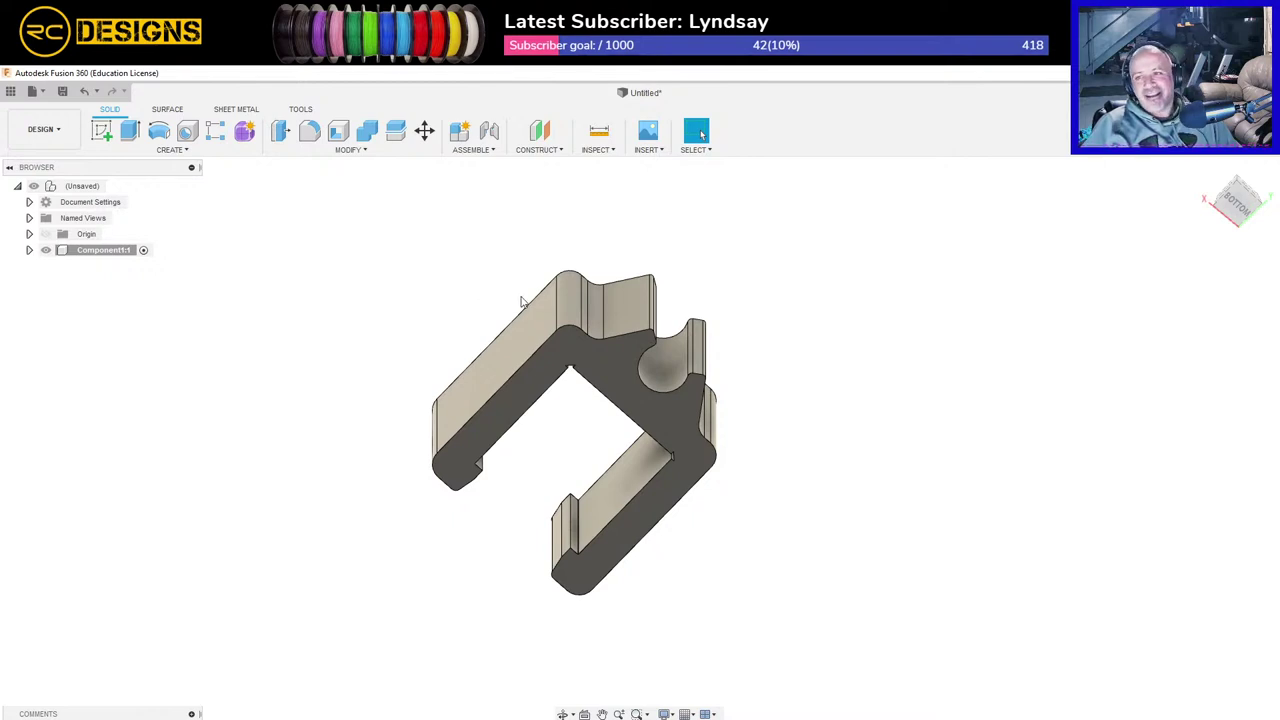
Step: Save the design as 'amazon mic clip' in My First Project
{"action": "left_click", "coordinate": [36, 91]}
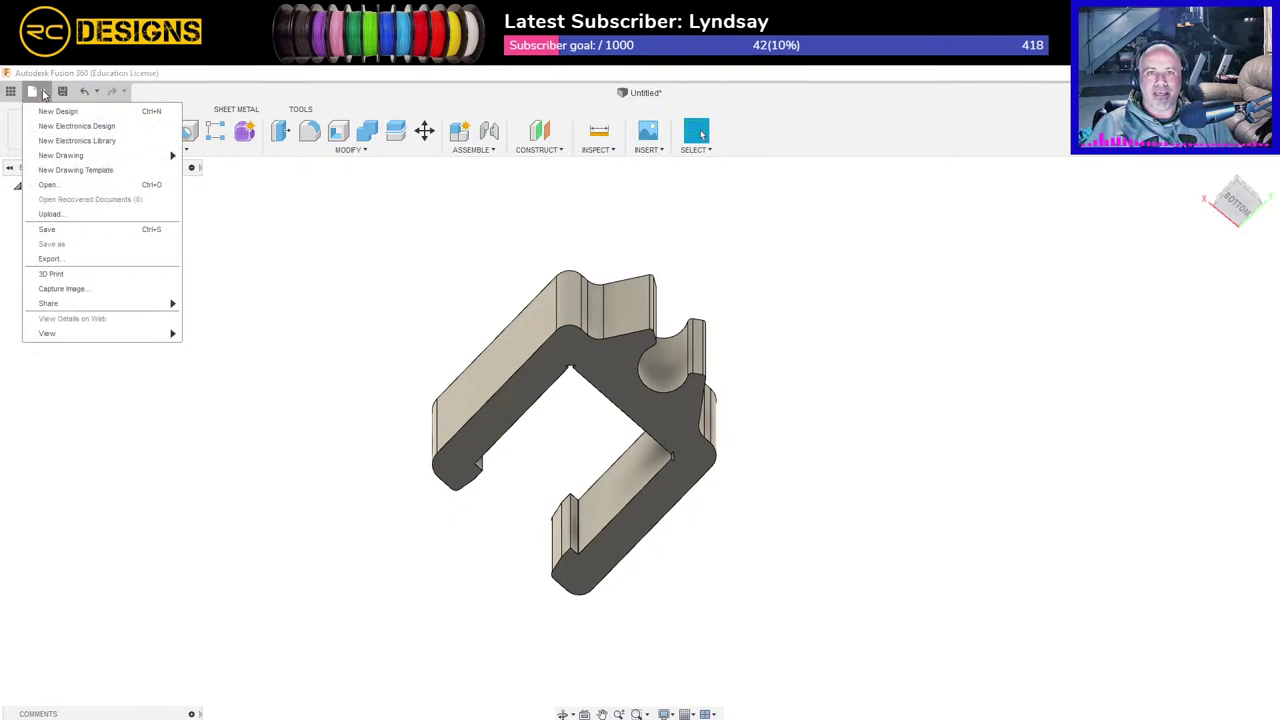
{"action": "key", "text": "ctrl+s"}
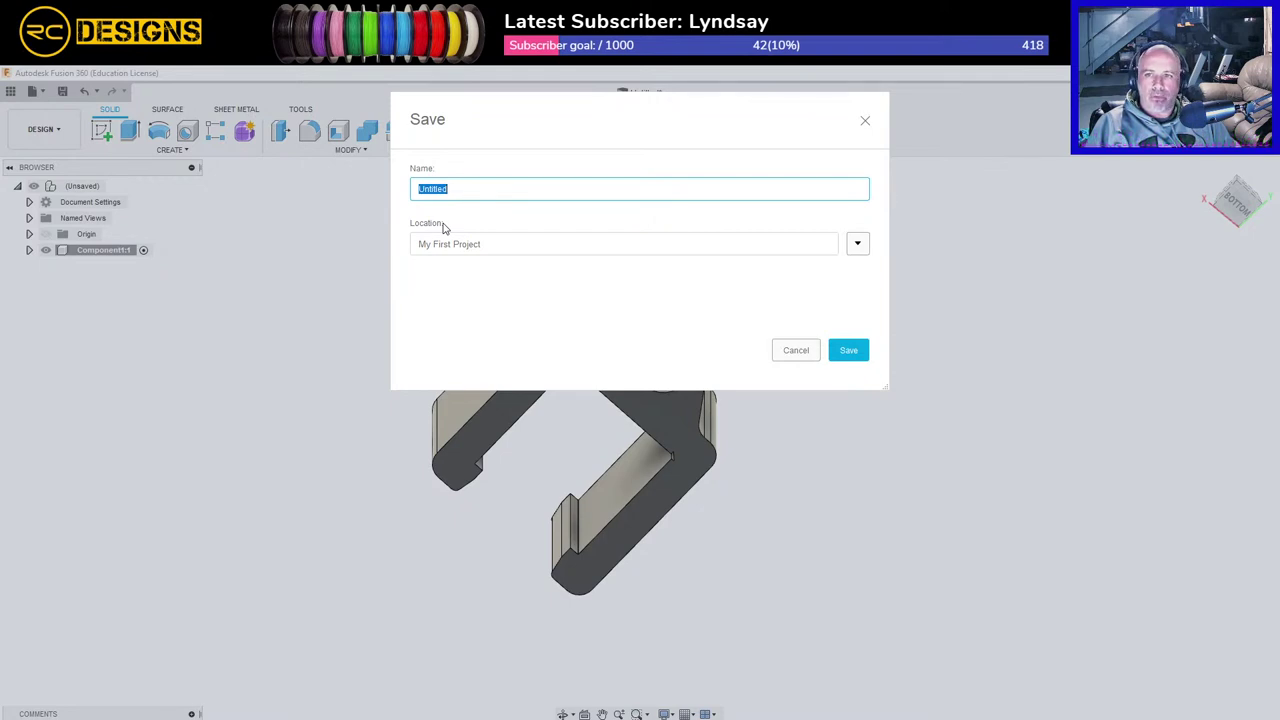
{"action": "type", "text": "ama"}
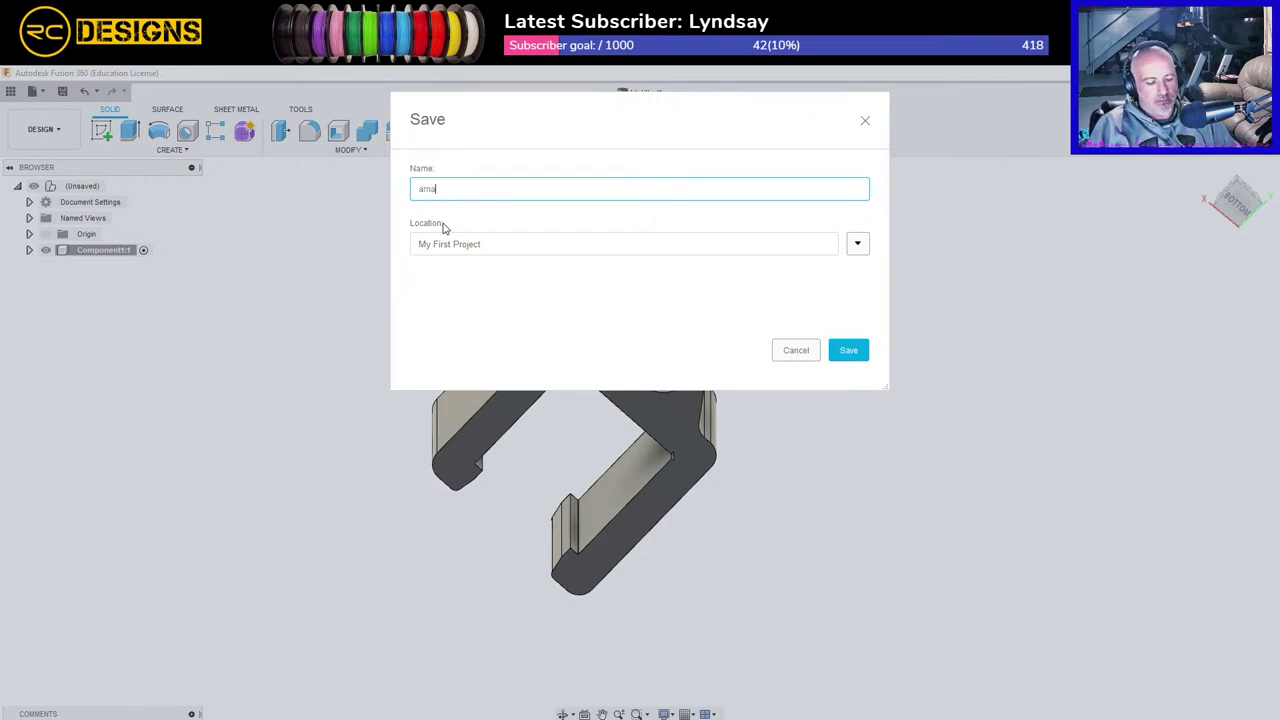
{"action": "type", "text": "zon"}
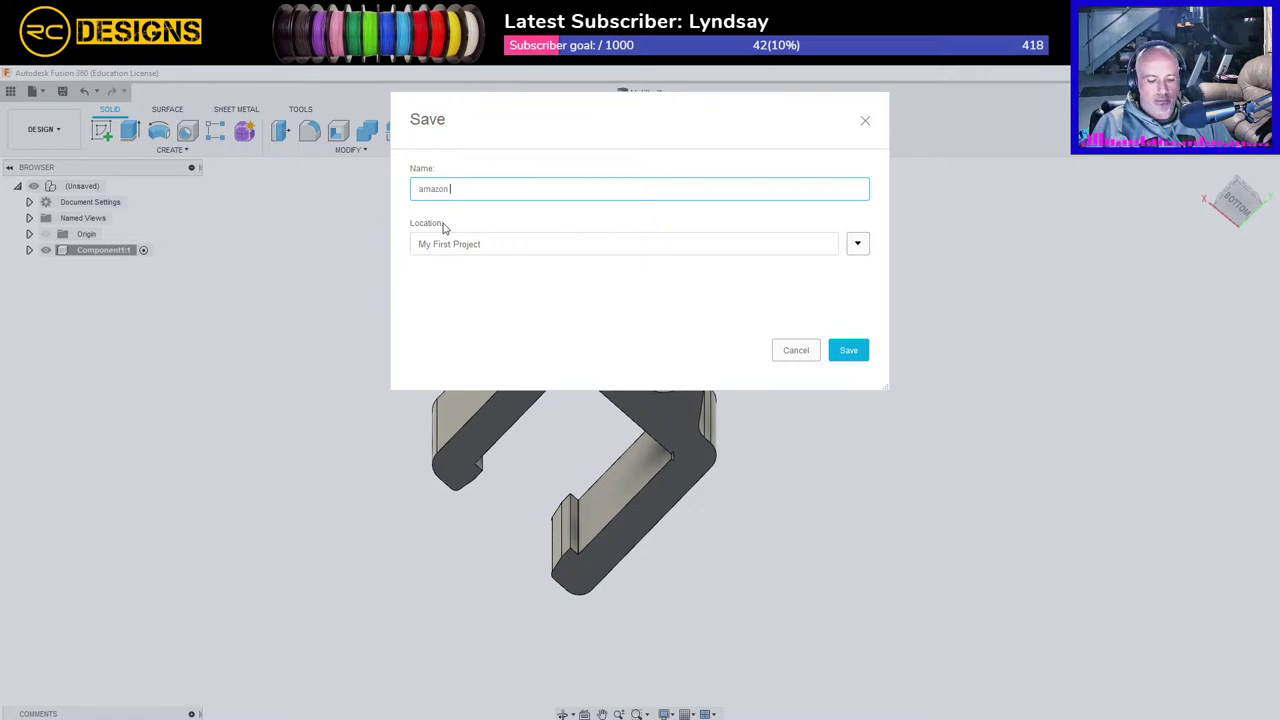
{"action": "type", "text": " mic clip"}
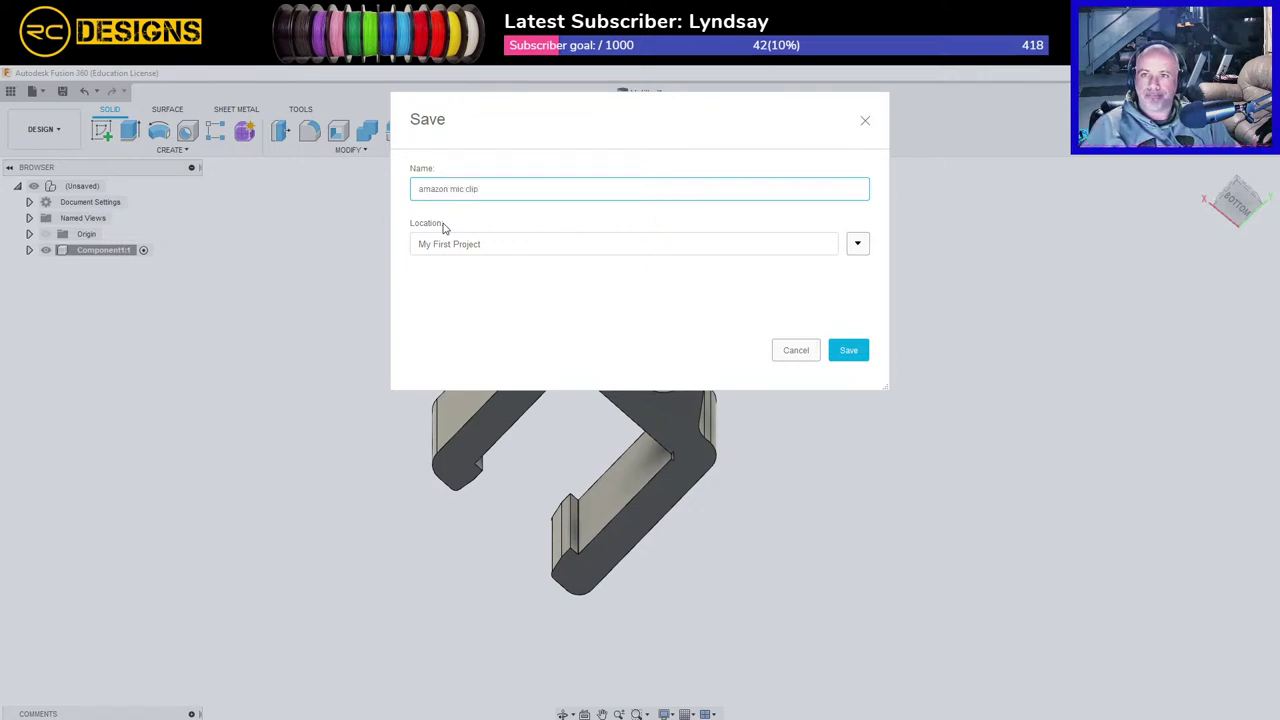
{"action": "left_click", "coordinate": [866, 354]}
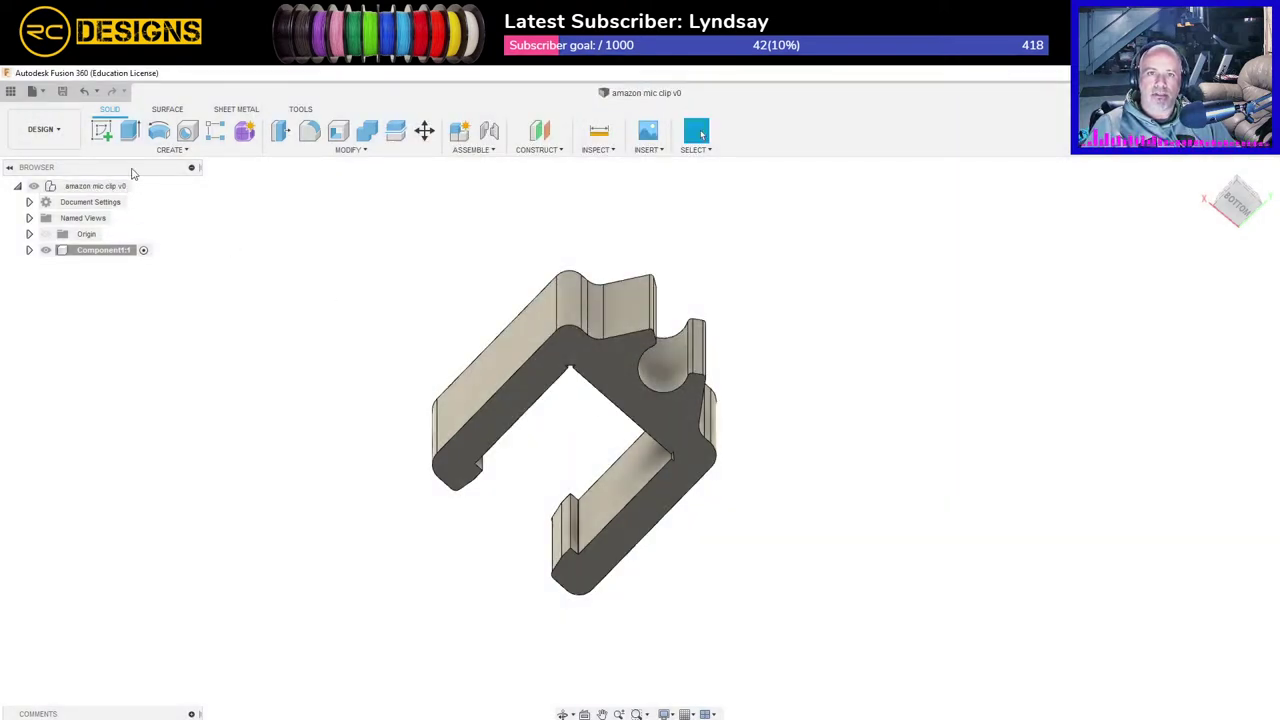
Step: Set the export location to a new 'amazon mic clip' folder in Y:/3D Prints
{"action": "left_click", "coordinate": [32, 91]}
{"action": "left_click", "coordinate": [87, 261]}
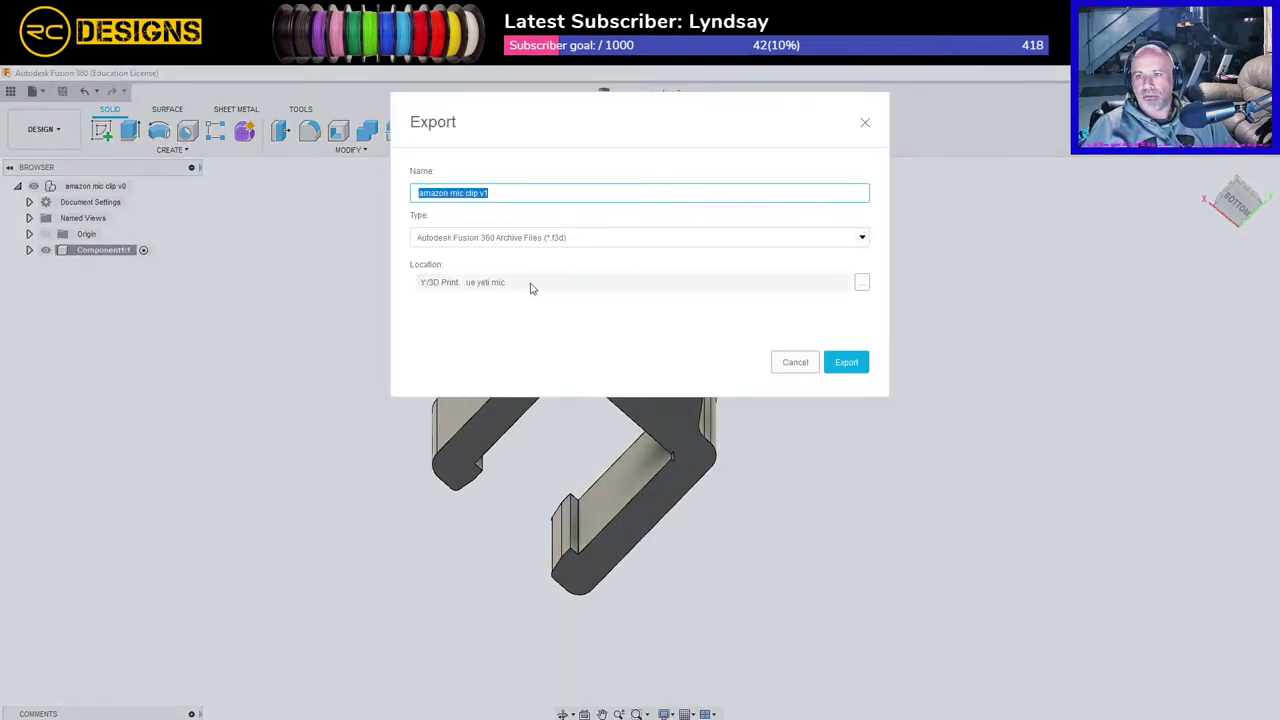
{"action": "left_click", "coordinate": [864, 283]}
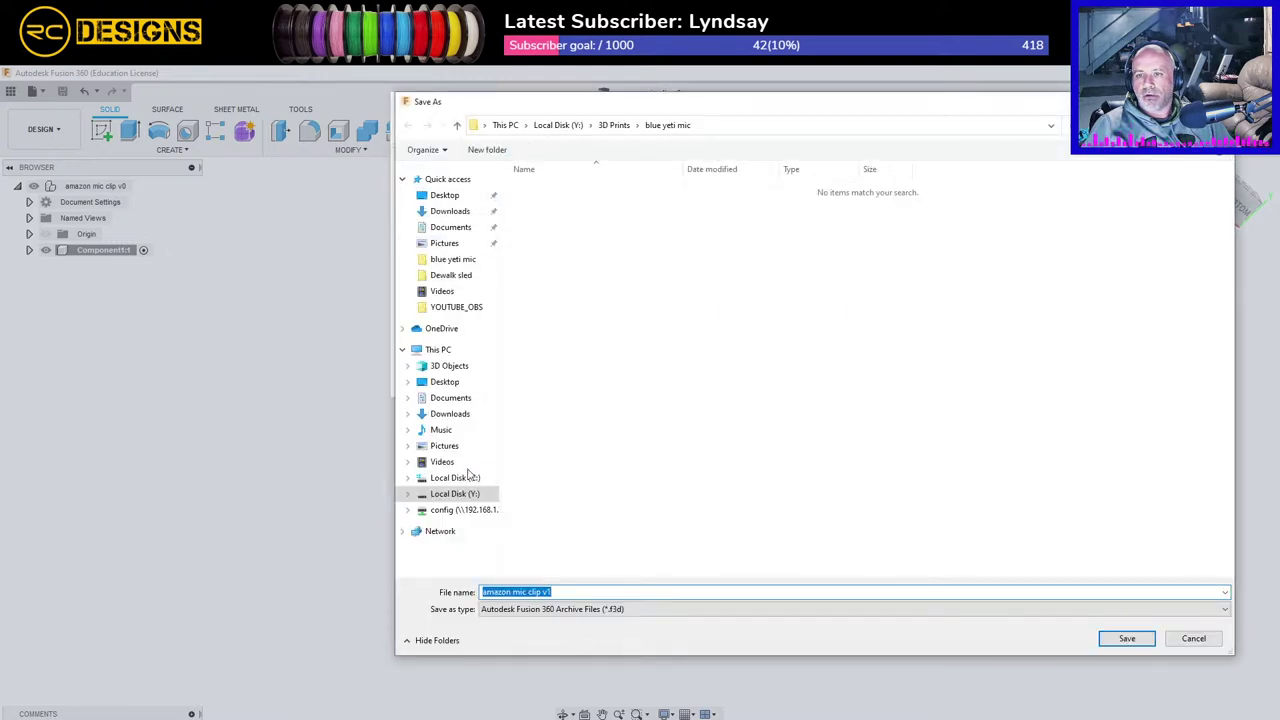
{"action": "left_click", "coordinate": [457, 493]}
{"action": "left_click", "coordinate": [541, 194]}
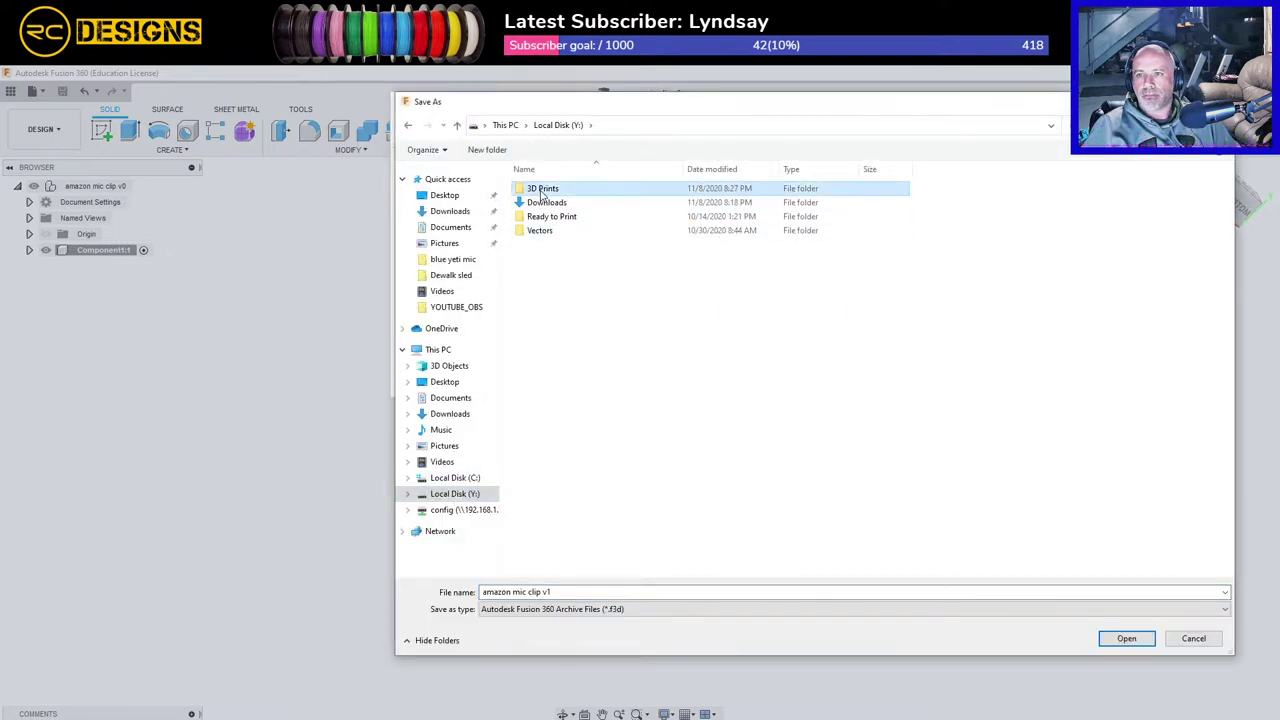
{"action": "double_click", "coordinate": [541, 194]}
{"action": "left_click", "coordinate": [487, 149]}
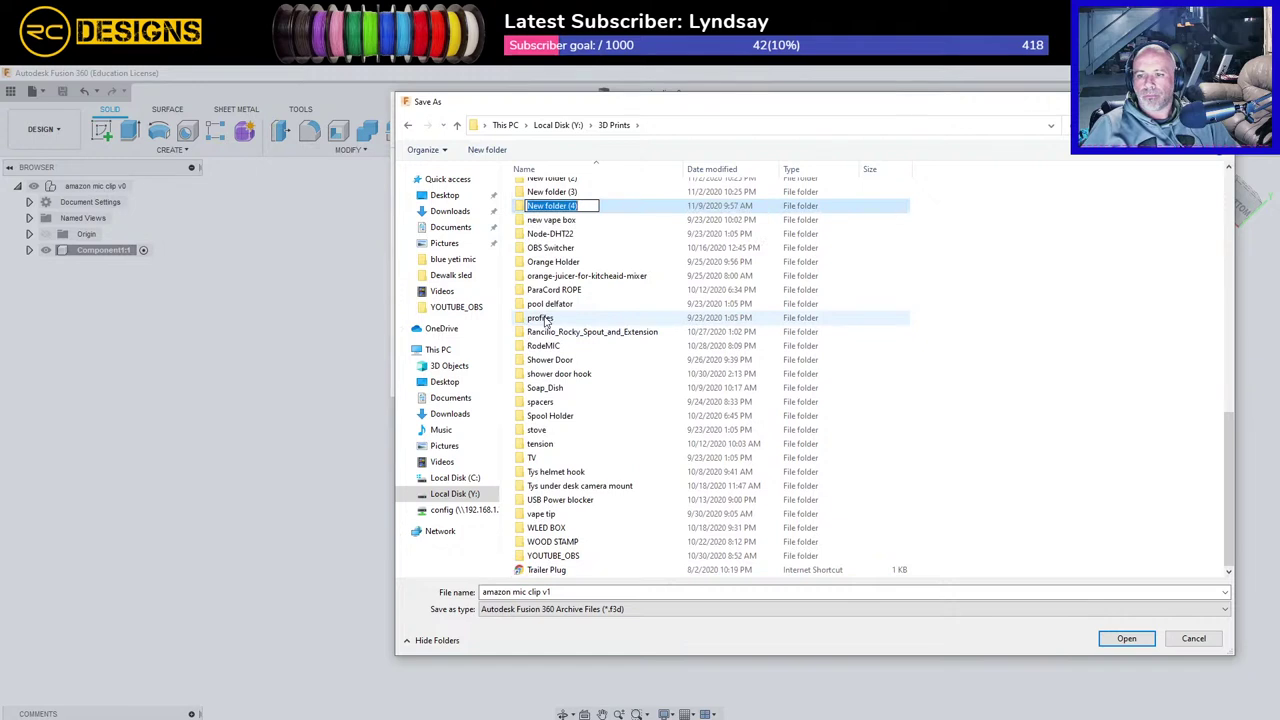
{"action": "type", "text": "amazon m"}
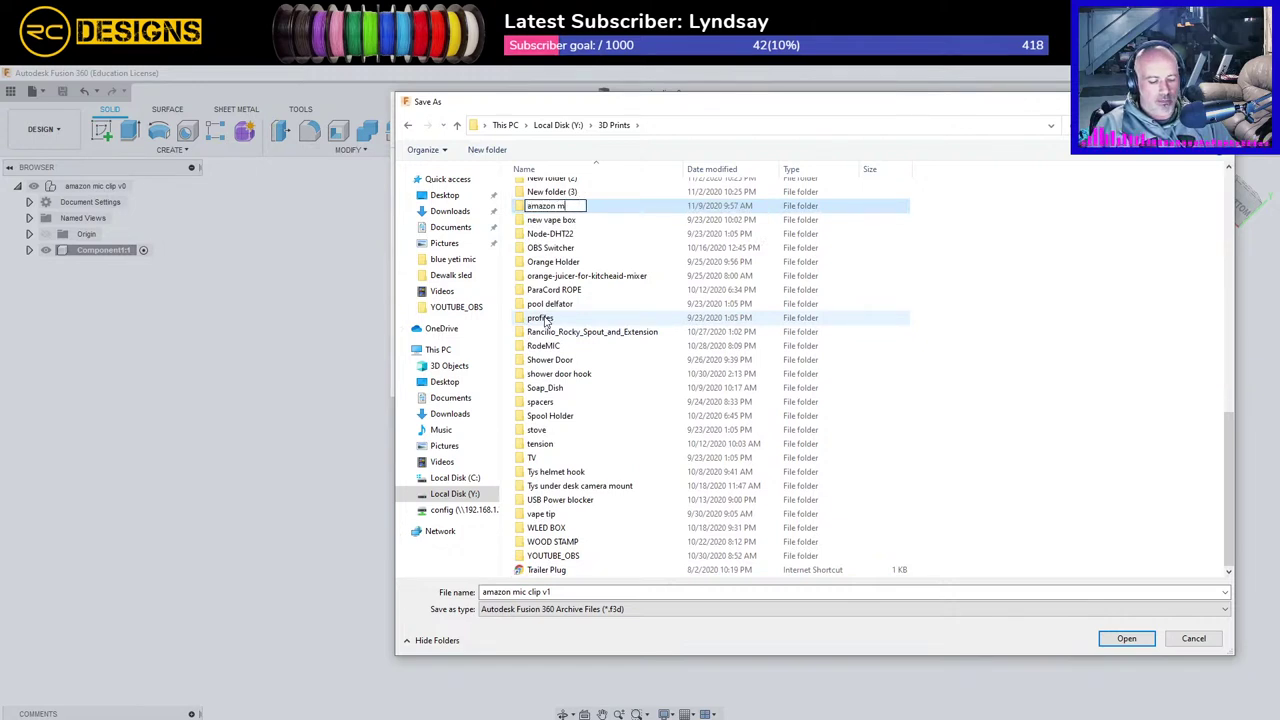
{"action": "type", "text": "ic clip"}
{"action": "key", "text": "Return"}
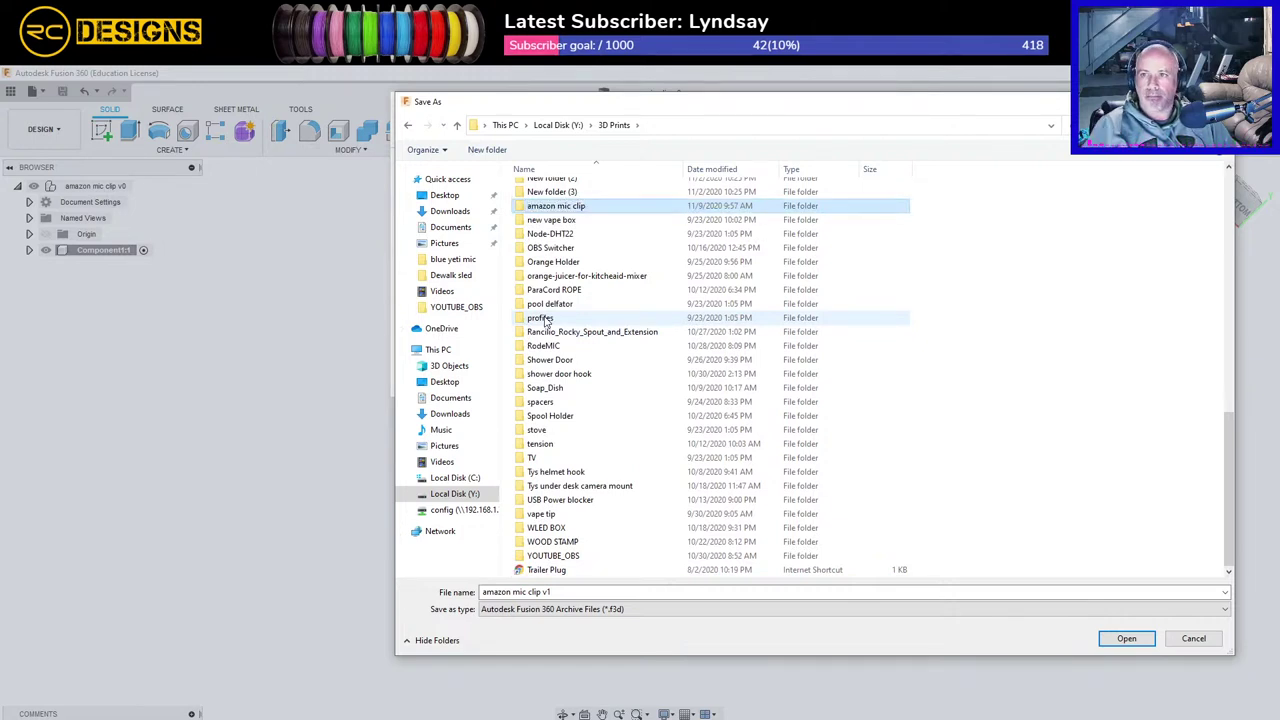
{"action": "double_click", "coordinate": [560, 185]}
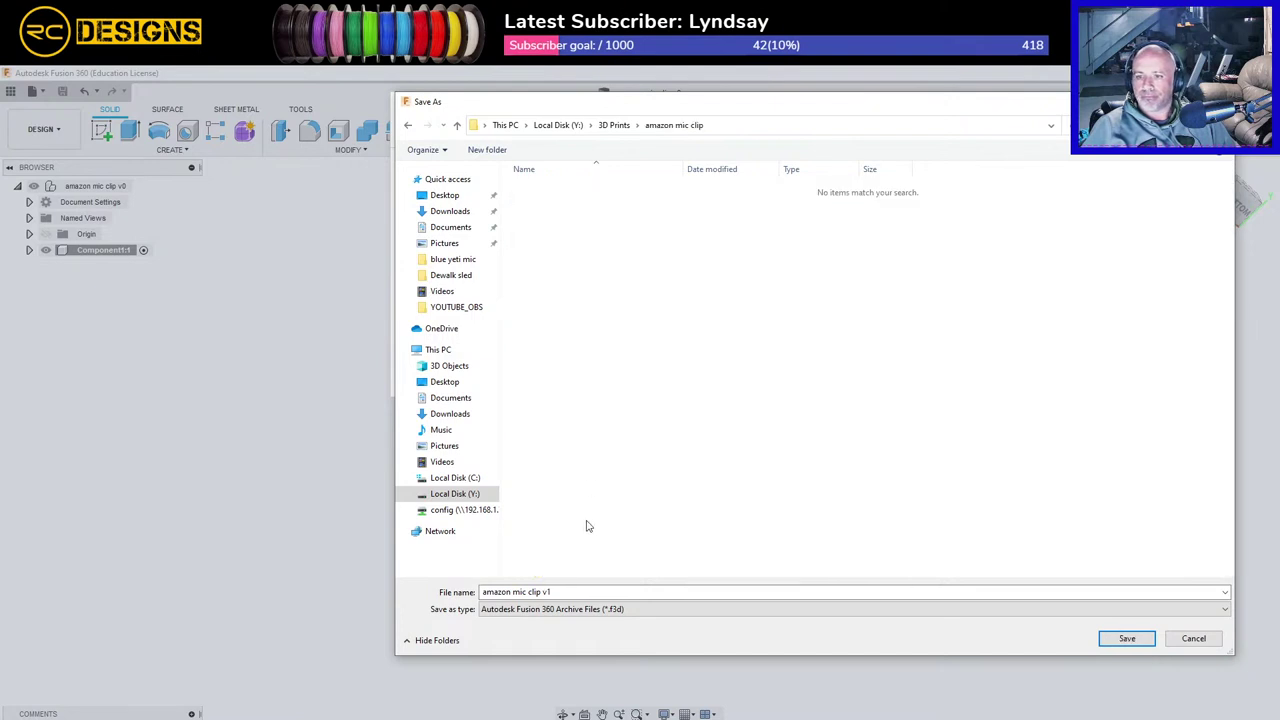
Step: Choose STL as the file type and export 'amazon mic clip v1' to that folder
{"action": "left_click", "coordinate": [520, 612]}
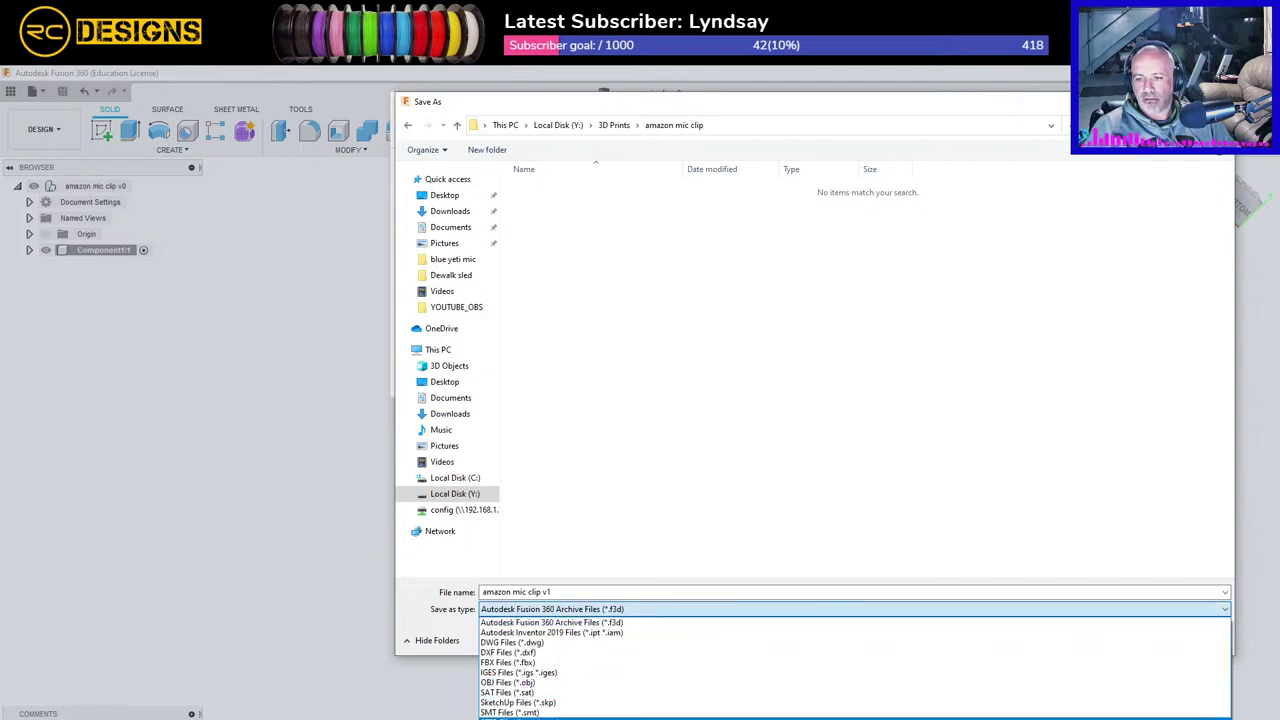
{"action": "left_click", "coordinate": [560, 703]}
{"action": "left_click", "coordinate": [1127, 639]}
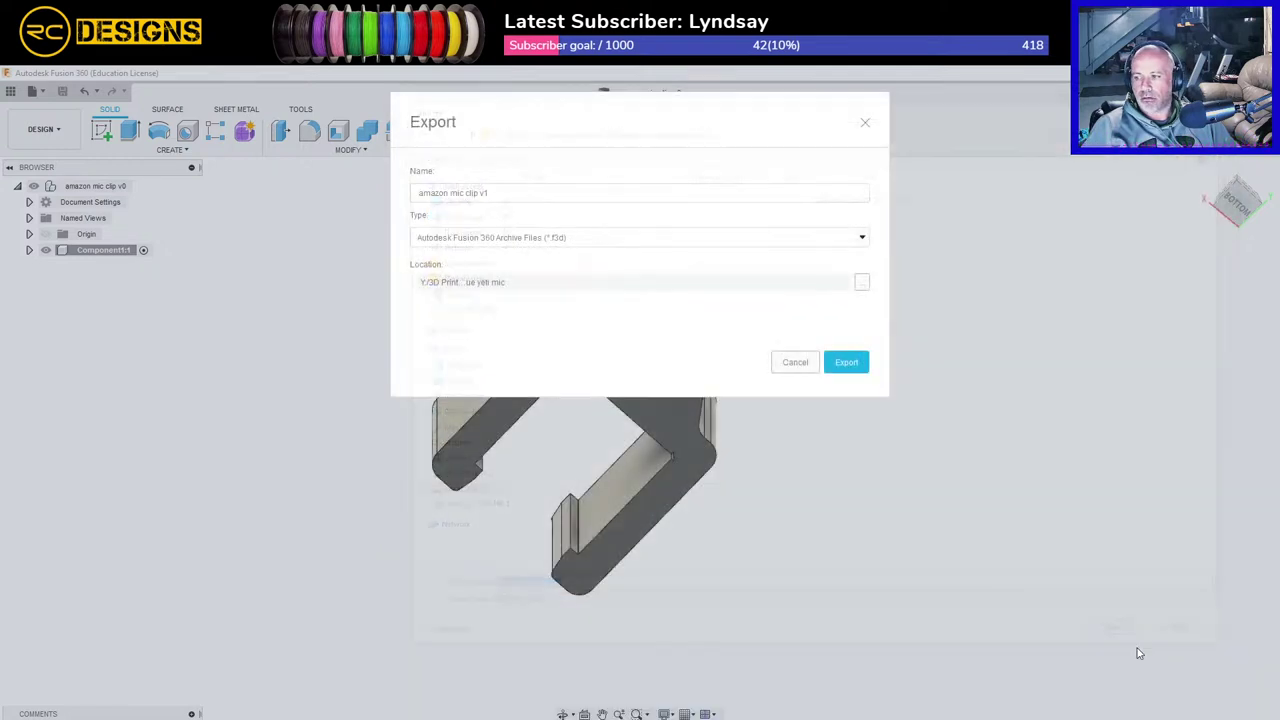
{"action": "left_click", "coordinate": [857, 368]}
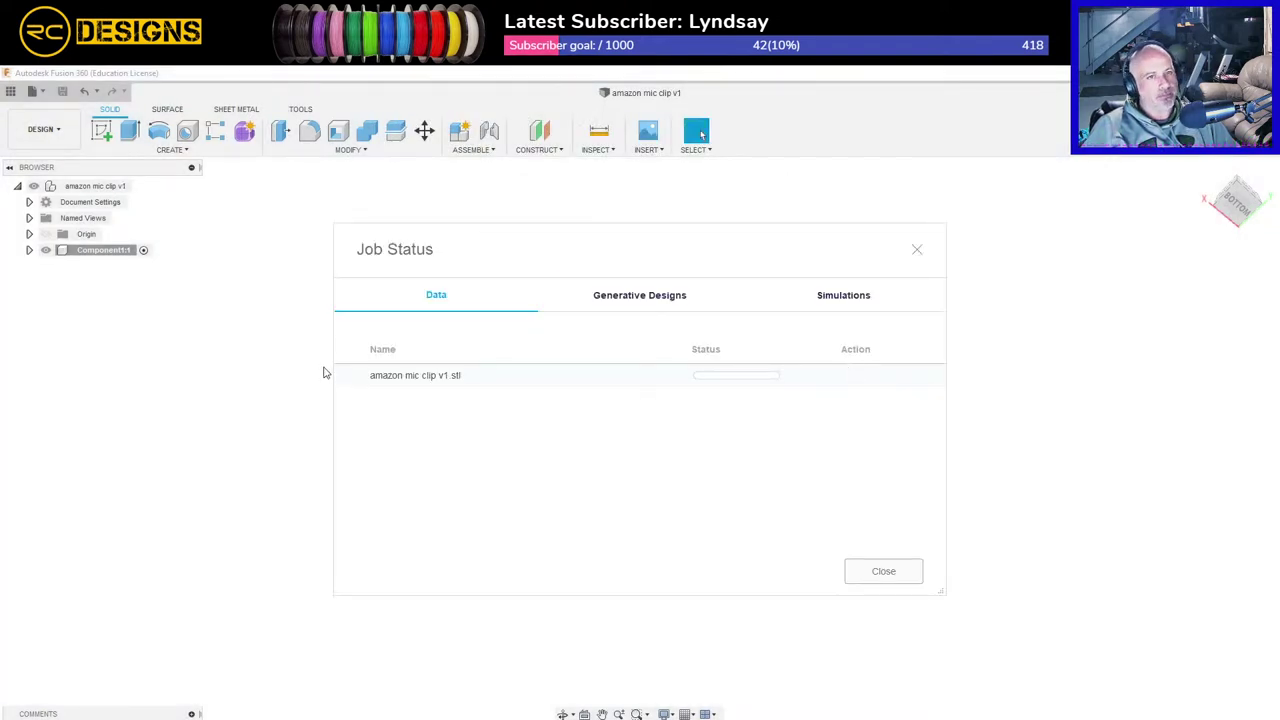
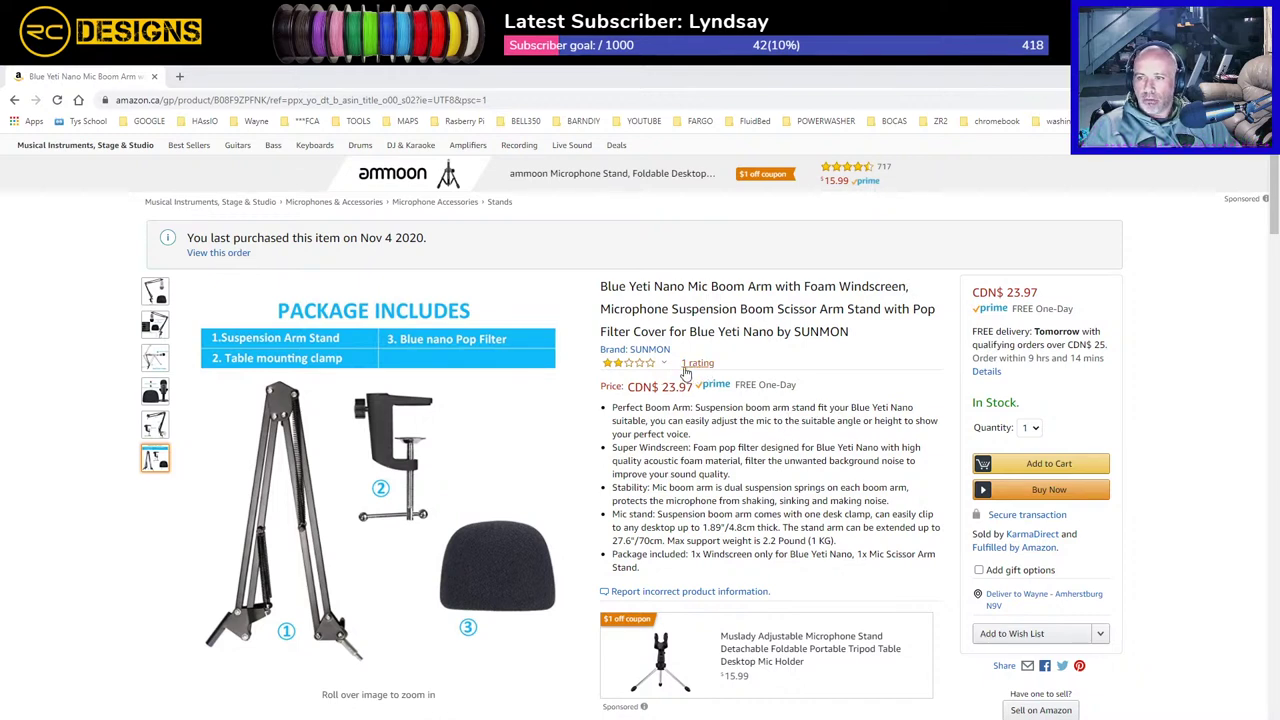
Step: Scroll through the Blue Yeti Nano boom arm listing and its reviews
{"action": "mouse_move", "coordinate": [614, 371]}
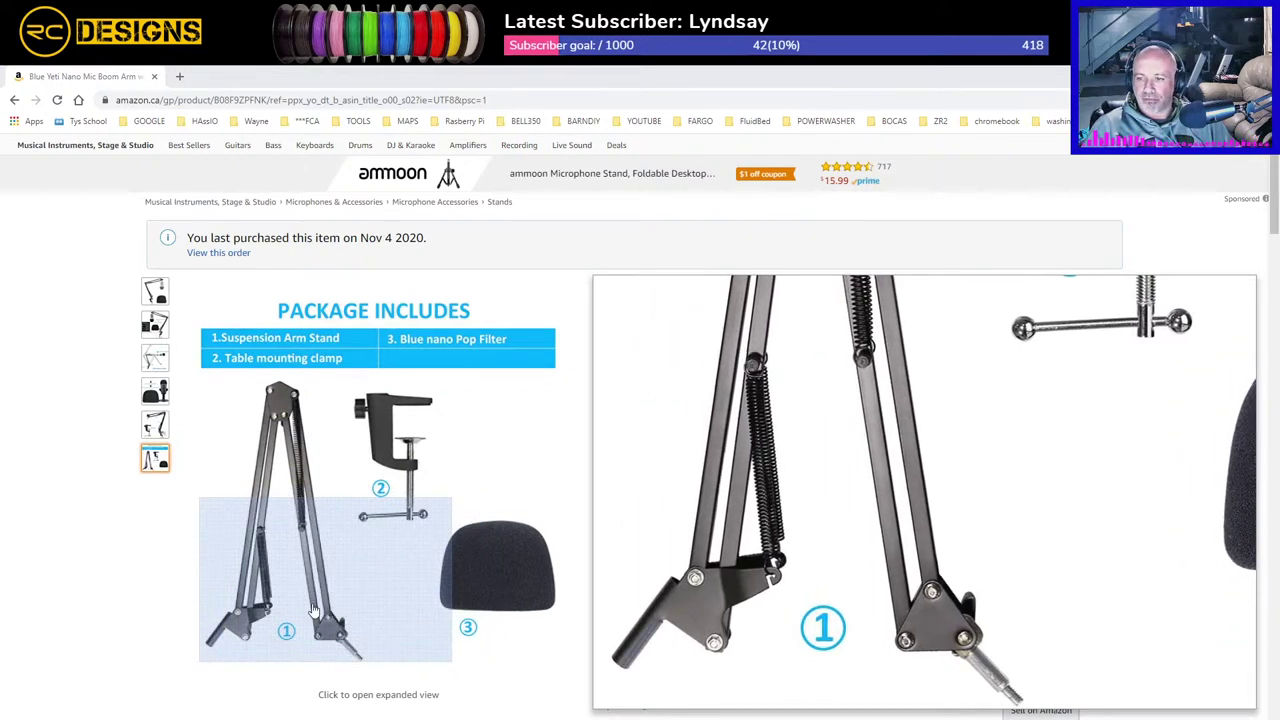
{"action": "mouse_move", "coordinate": [156, 322]}
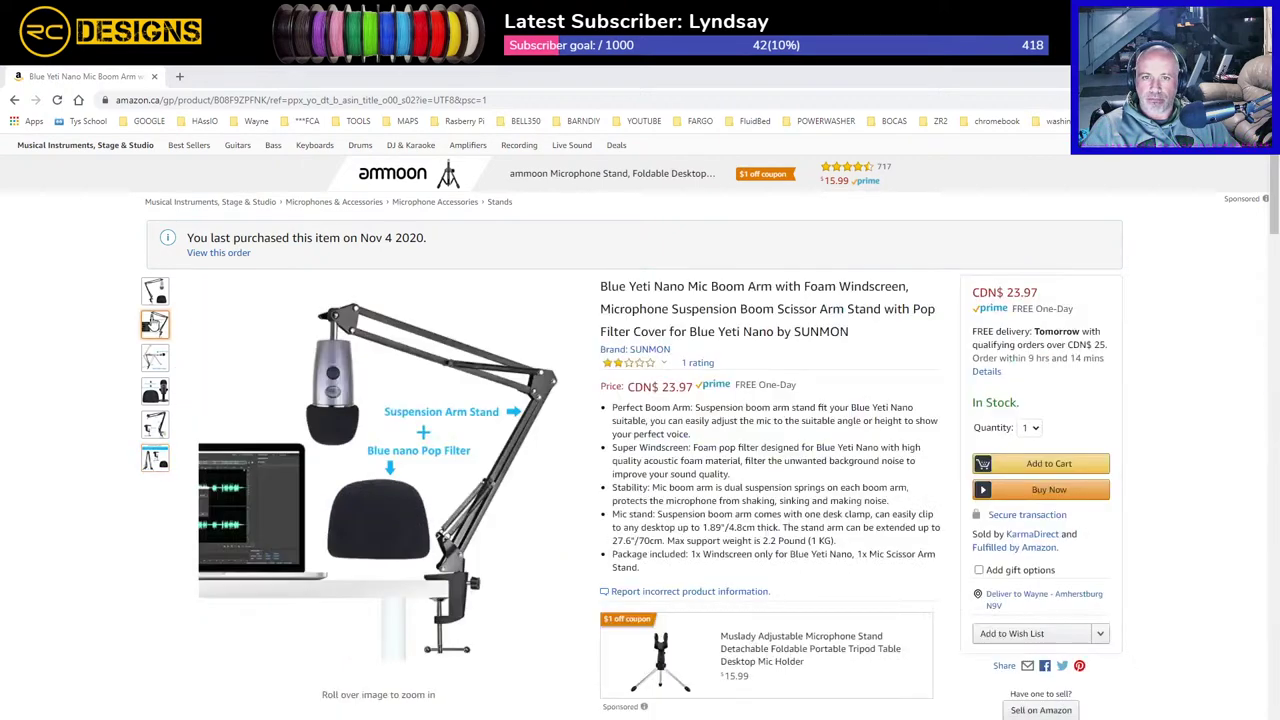
{"action": "mouse_move", "coordinate": [155, 358]}
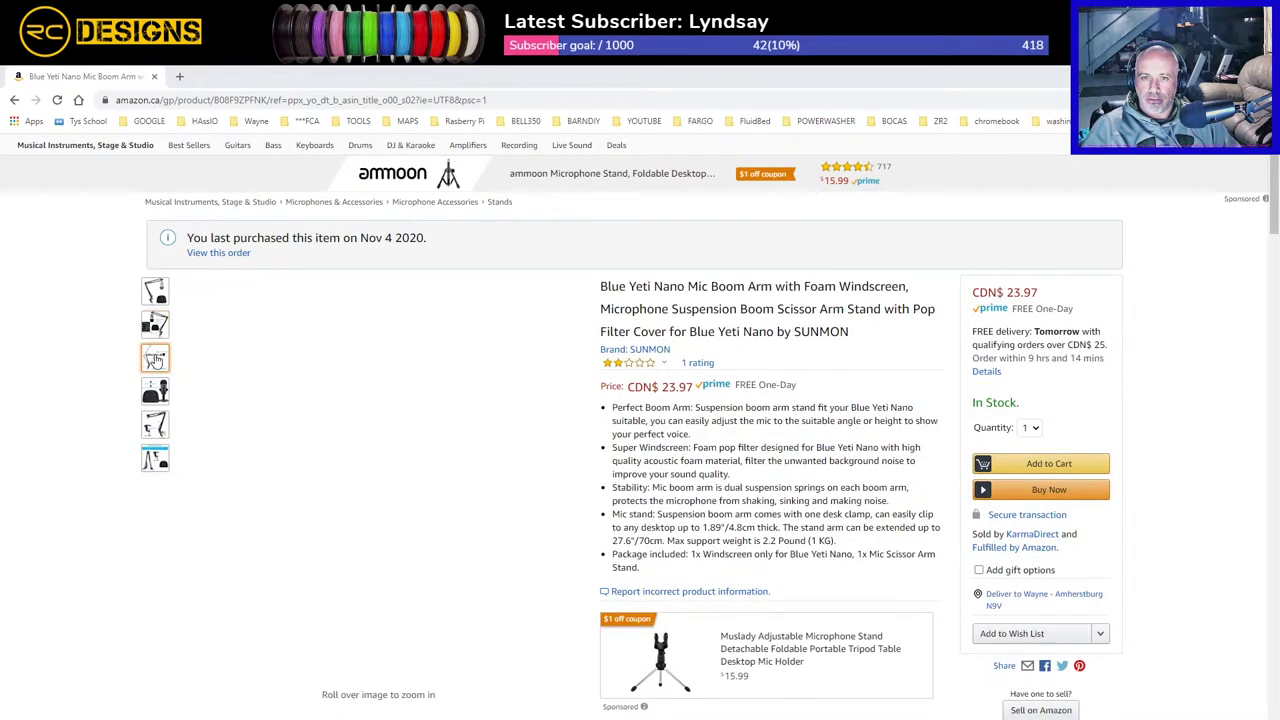
{"action": "mouse_move", "coordinate": [157, 394]}
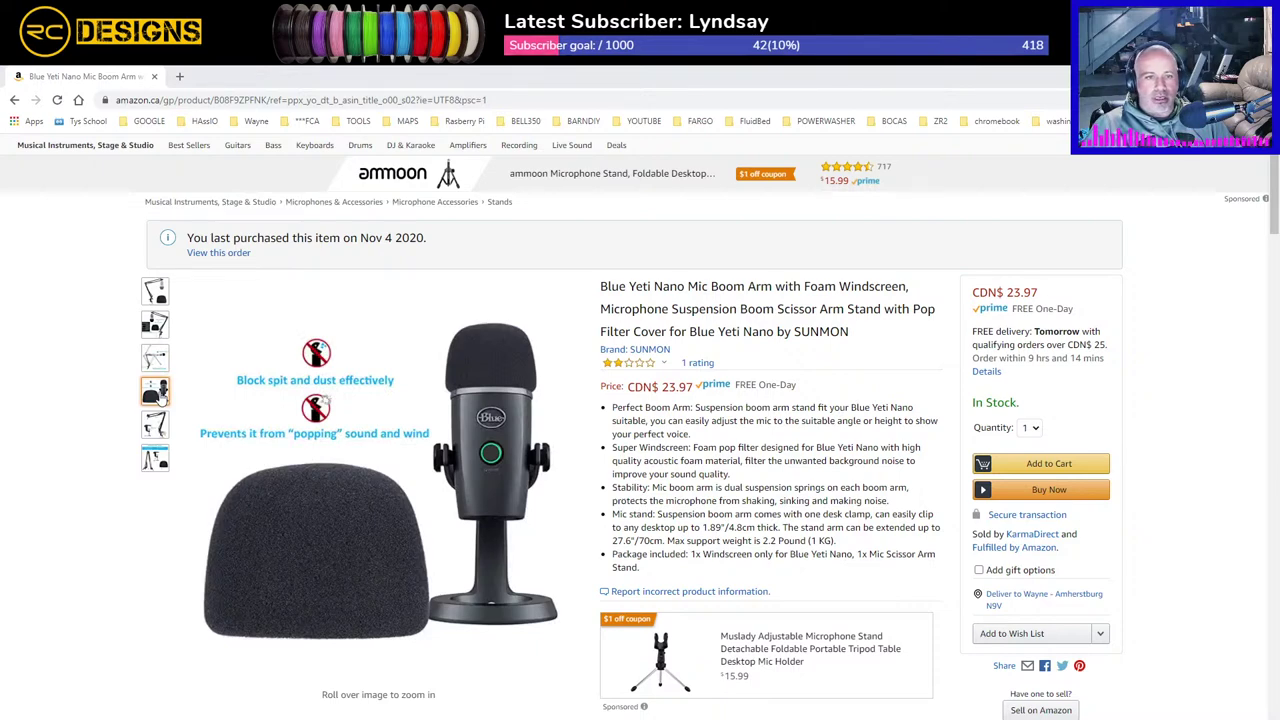
{"action": "mouse_move", "coordinate": [155, 426]}
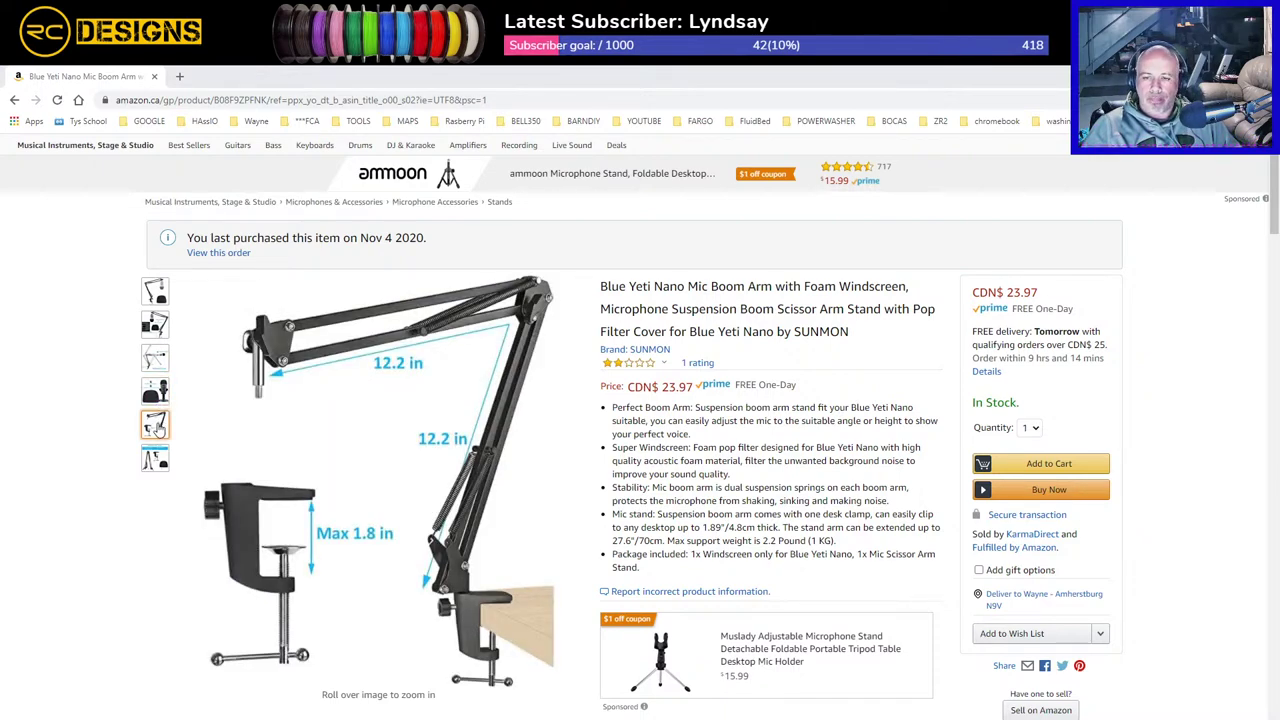
{"action": "mouse_move", "coordinate": [157, 459]}
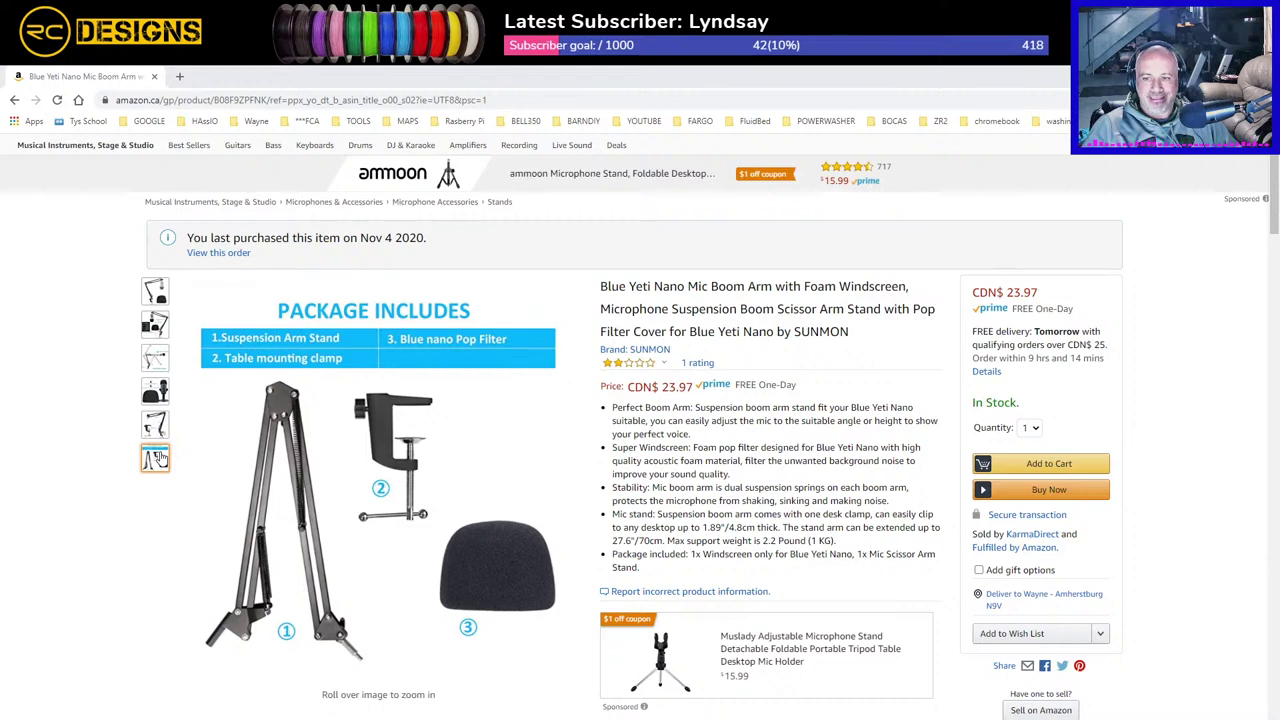
{"action": "mouse_move", "coordinate": [156, 292]}
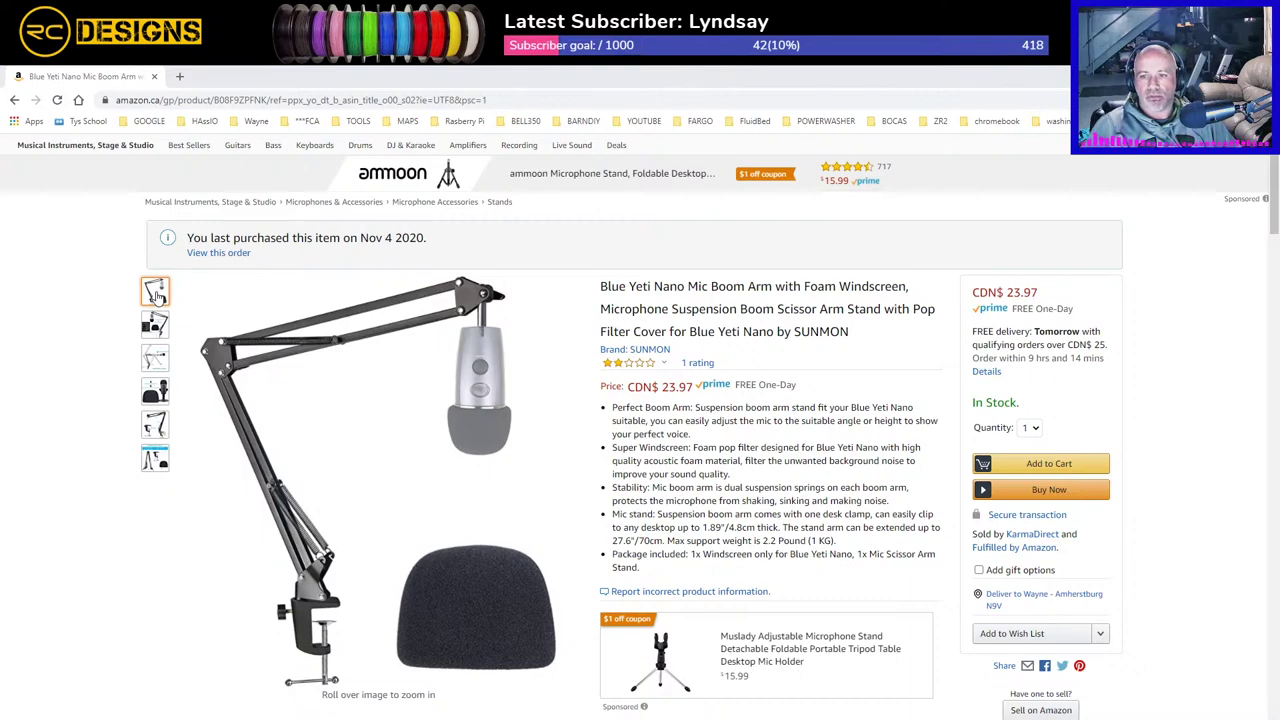
{"action": "mouse_move", "coordinate": [483, 537]}
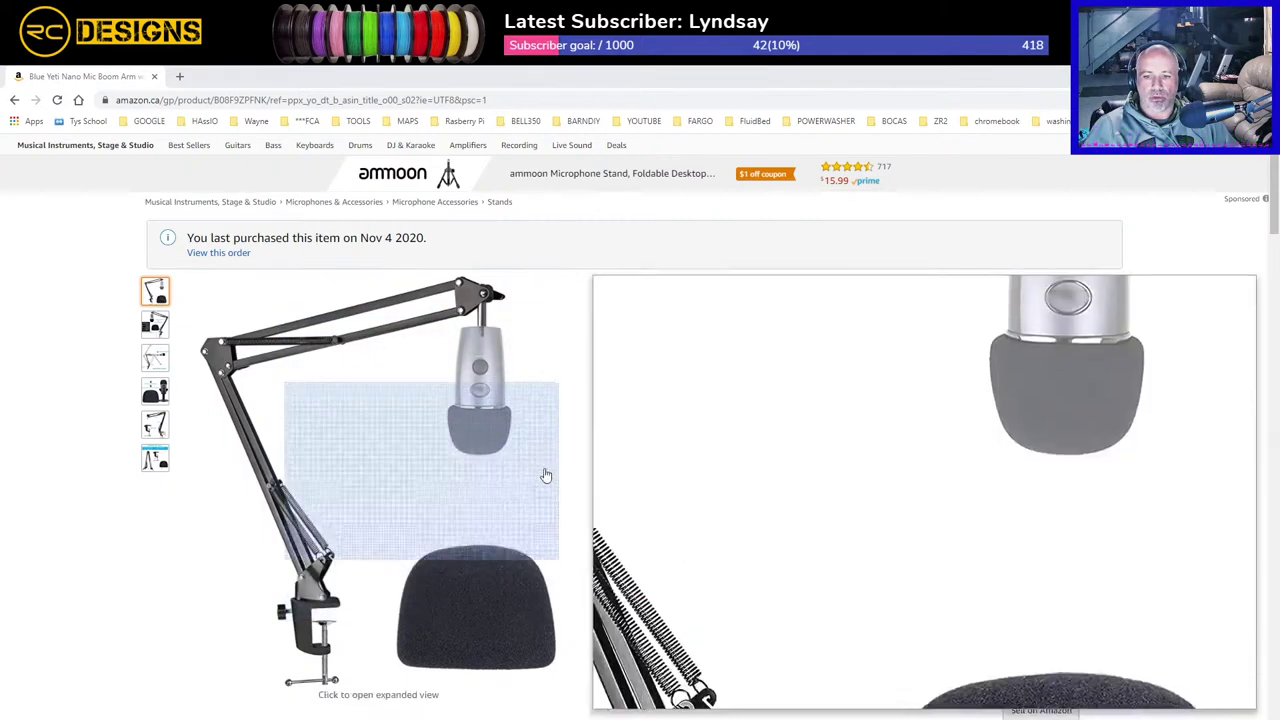
{"action": "scroll", "coordinate": [492, 536], "scroll_direction": "down", "scroll_amount": 10}
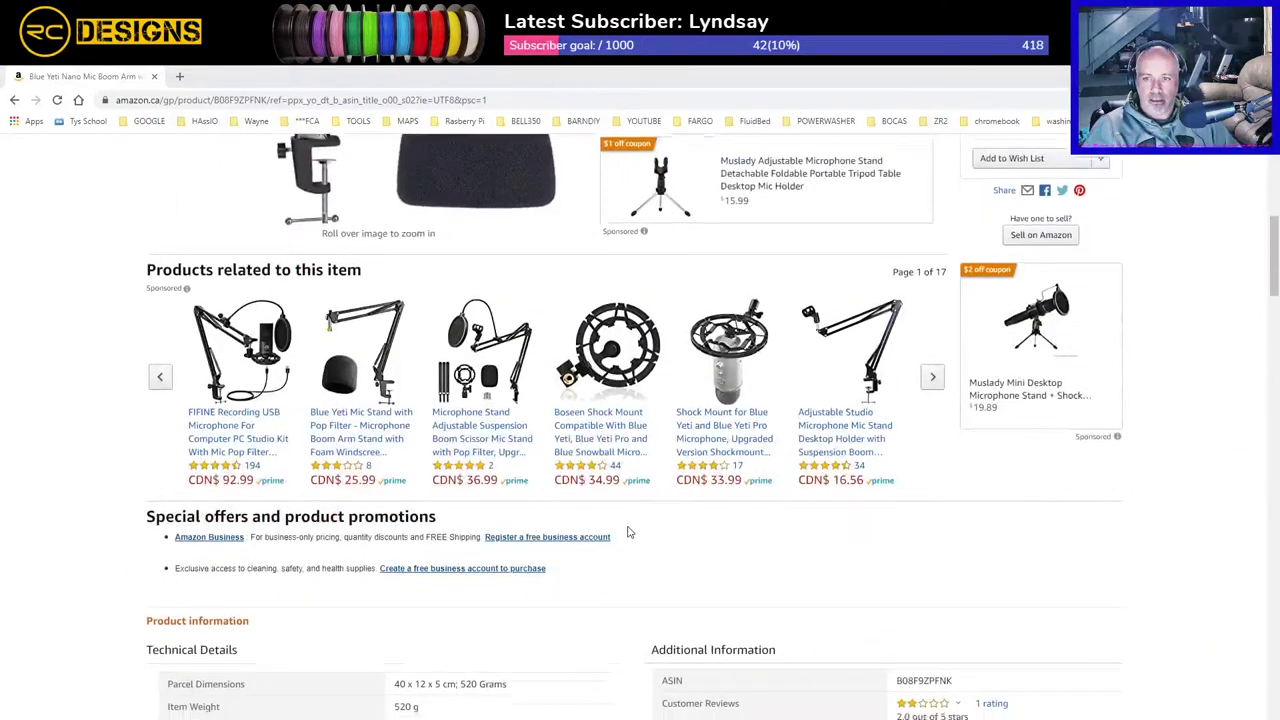
{"action": "scroll", "coordinate": [627, 539], "scroll_direction": "down", "scroll_amount": 10}
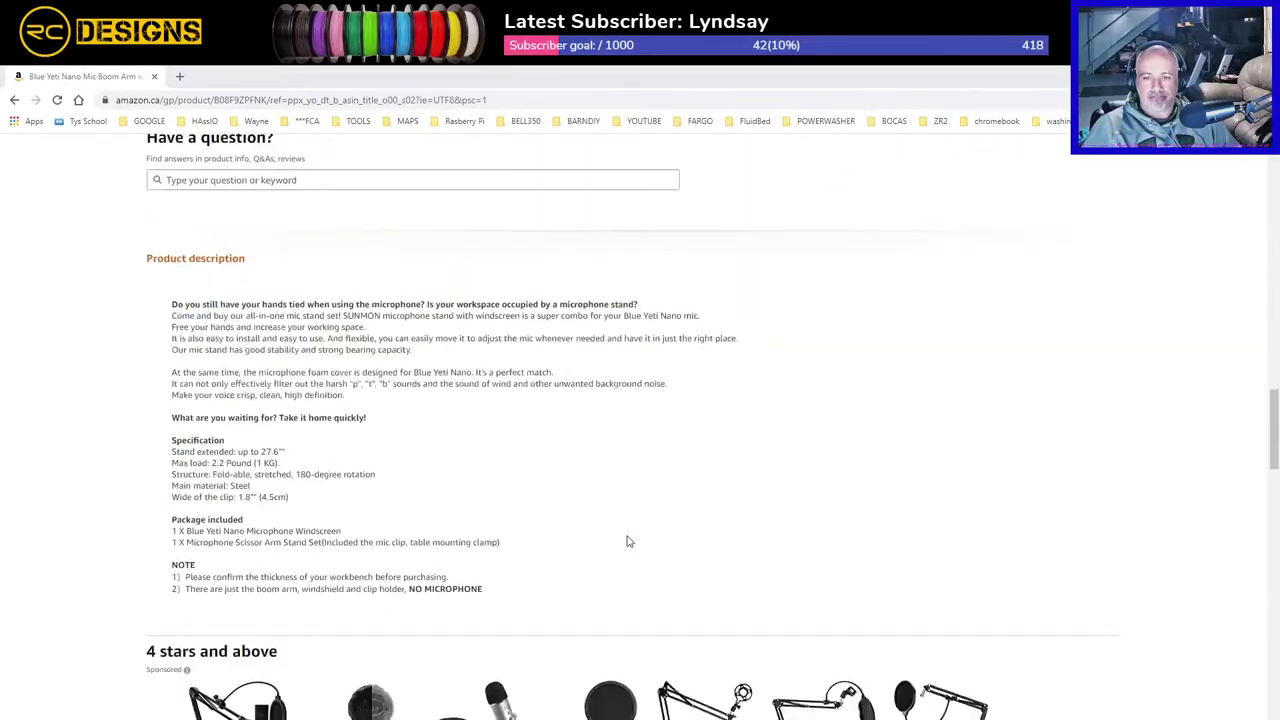
{"action": "scroll", "coordinate": [627, 541], "scroll_direction": "down", "scroll_amount": 10}
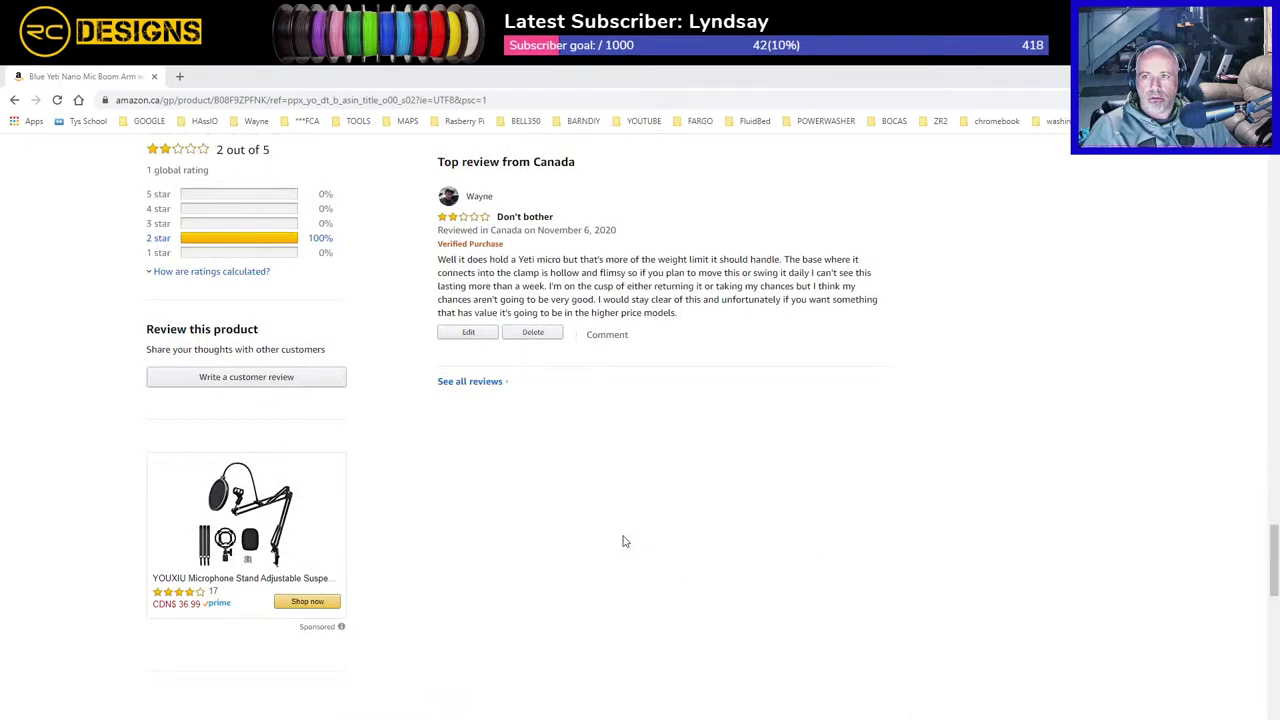
{"action": "scroll", "coordinate": [623, 541], "scroll_direction": "up", "scroll_amount": 3}
{"action": "scroll", "coordinate": [623, 538], "scroll_direction": "down", "scroll_amount": 3}
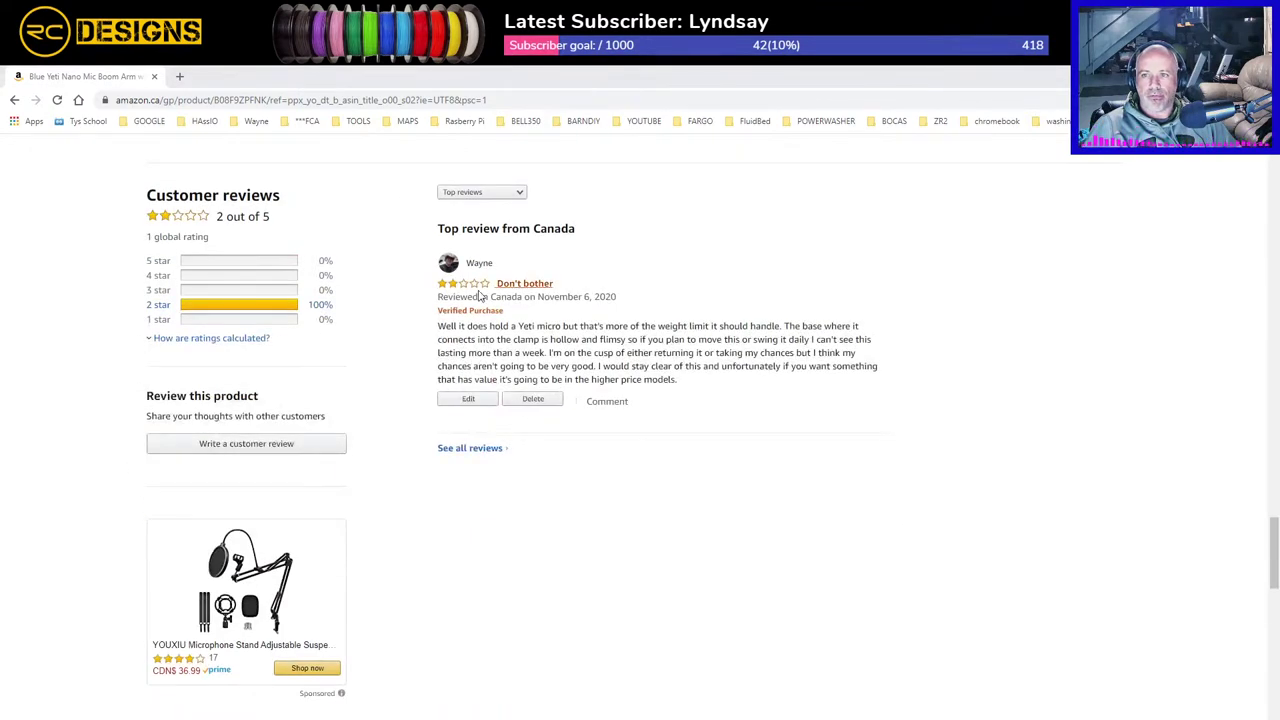
Step: Highlight the 'Don't bother' review title, scroll back up, and return to Fusion 360
{"action": "left_click_drag", "start_coordinate": [556, 284], "coordinate": [494, 286]}
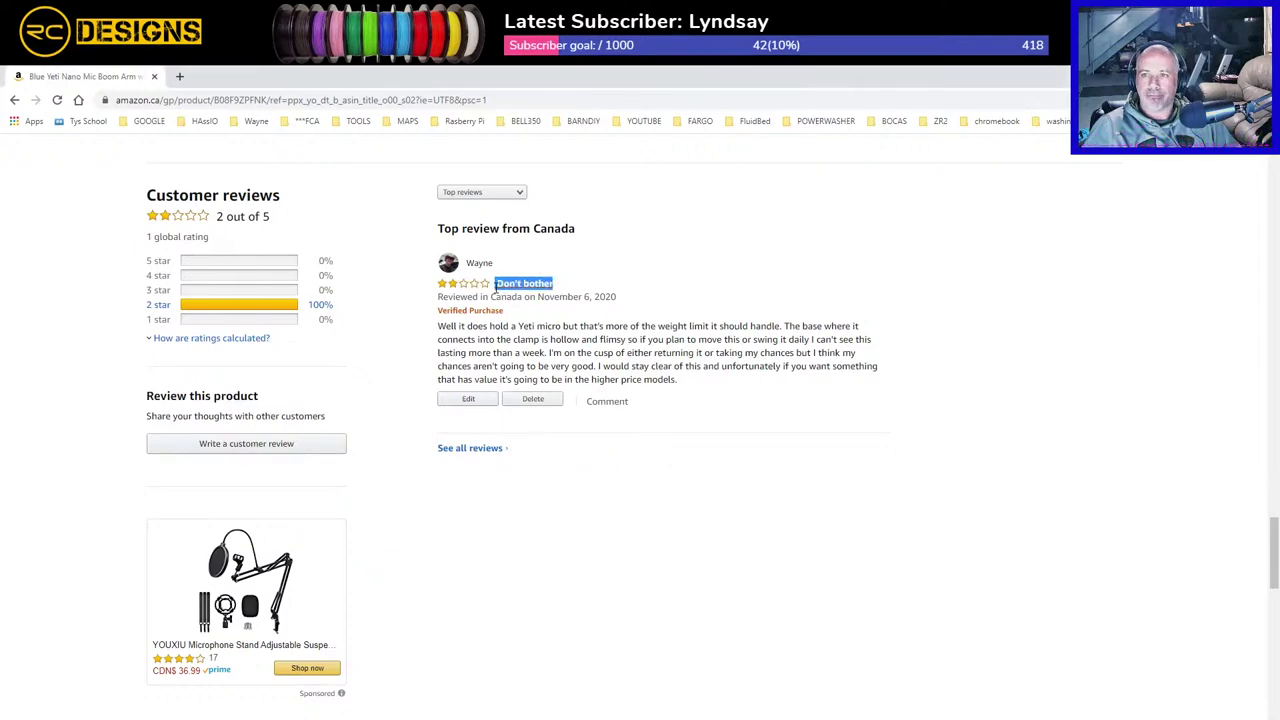
{"action": "left_click", "coordinate": [693, 441]}
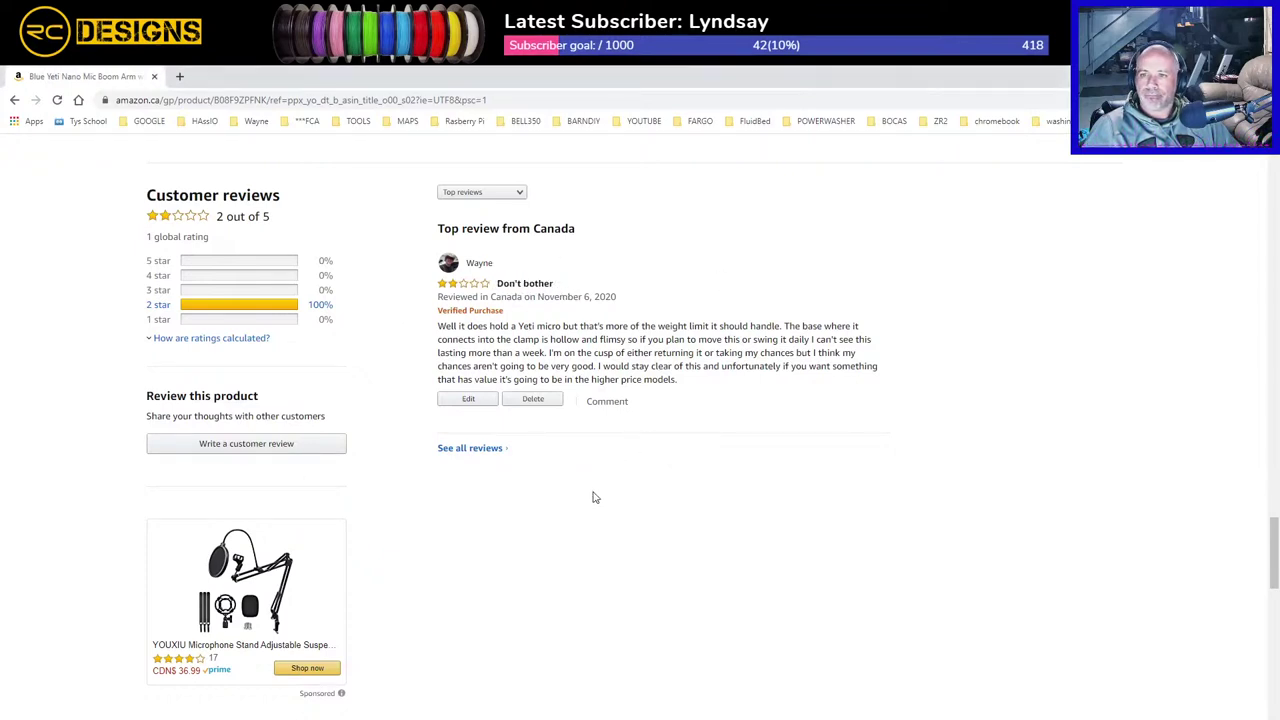
{"action": "scroll", "coordinate": [591, 504], "scroll_direction": "up", "scroll_amount": 10}
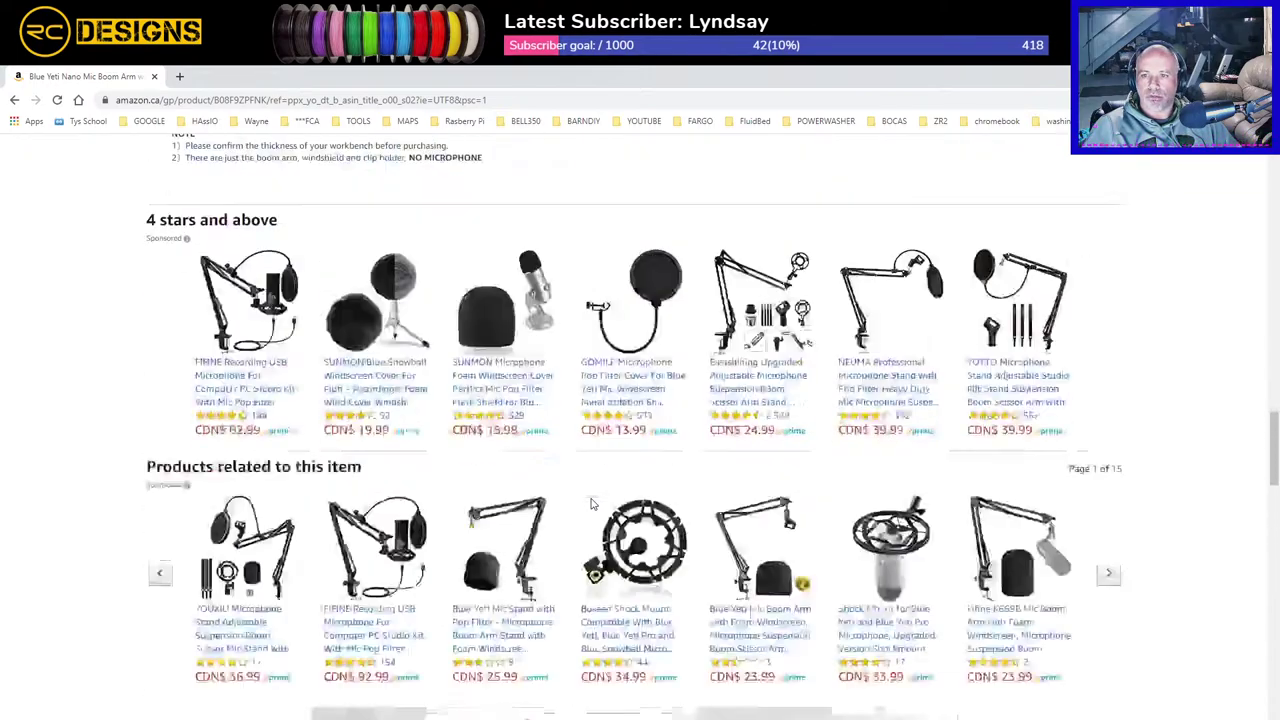
{"action": "scroll", "coordinate": [591, 504], "scroll_direction": "down", "scroll_amount": 8}
{"action": "scroll", "coordinate": [594, 506], "scroll_direction": "up", "scroll_amount": 15}
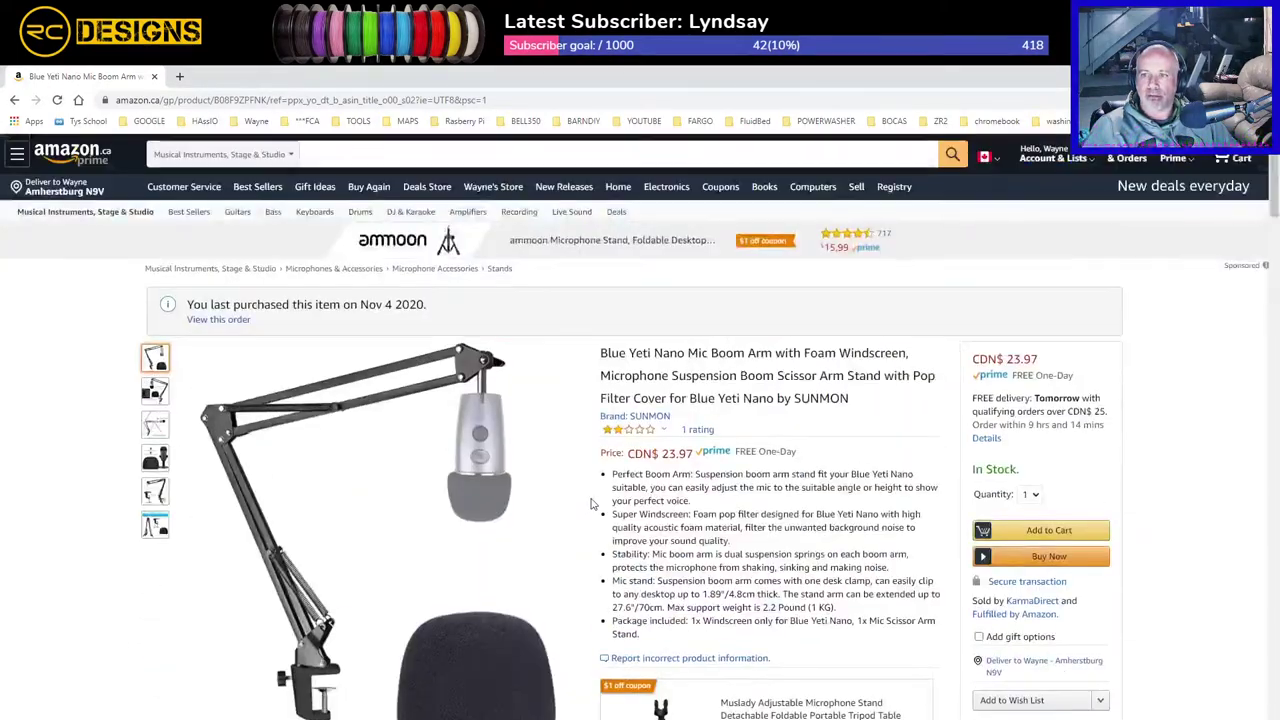
{"action": "scroll", "coordinate": [619, 566], "scroll_direction": "down", "scroll_amount": 15}
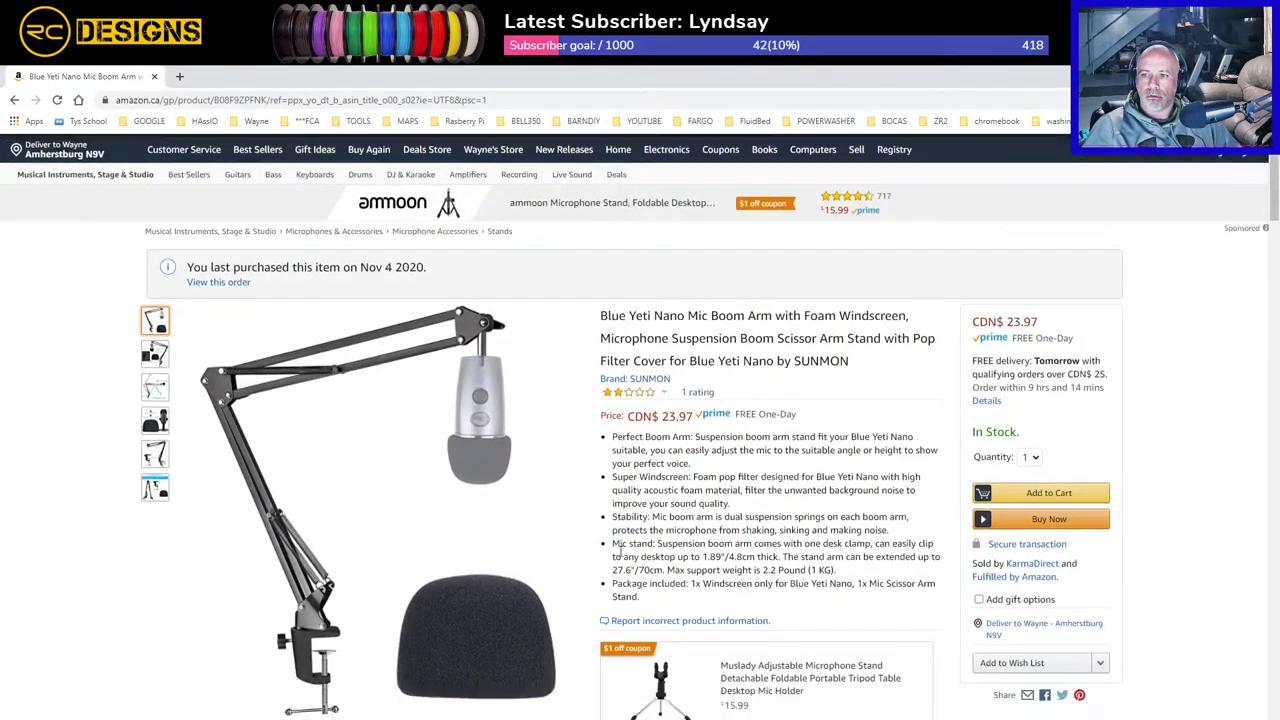
{"action": "scroll", "coordinate": [619, 566], "scroll_direction": "down", "scroll_amount": 15}
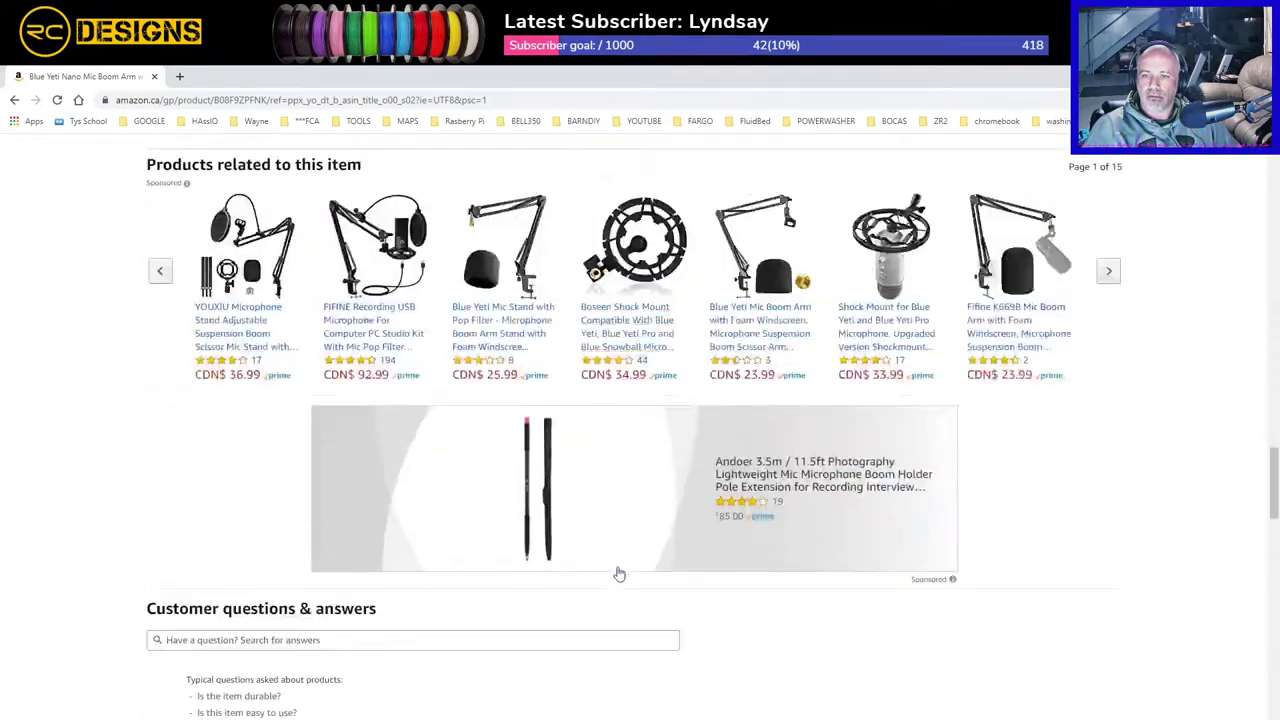
{"action": "scroll", "coordinate": [617, 572], "scroll_direction": "up", "scroll_amount": 15}
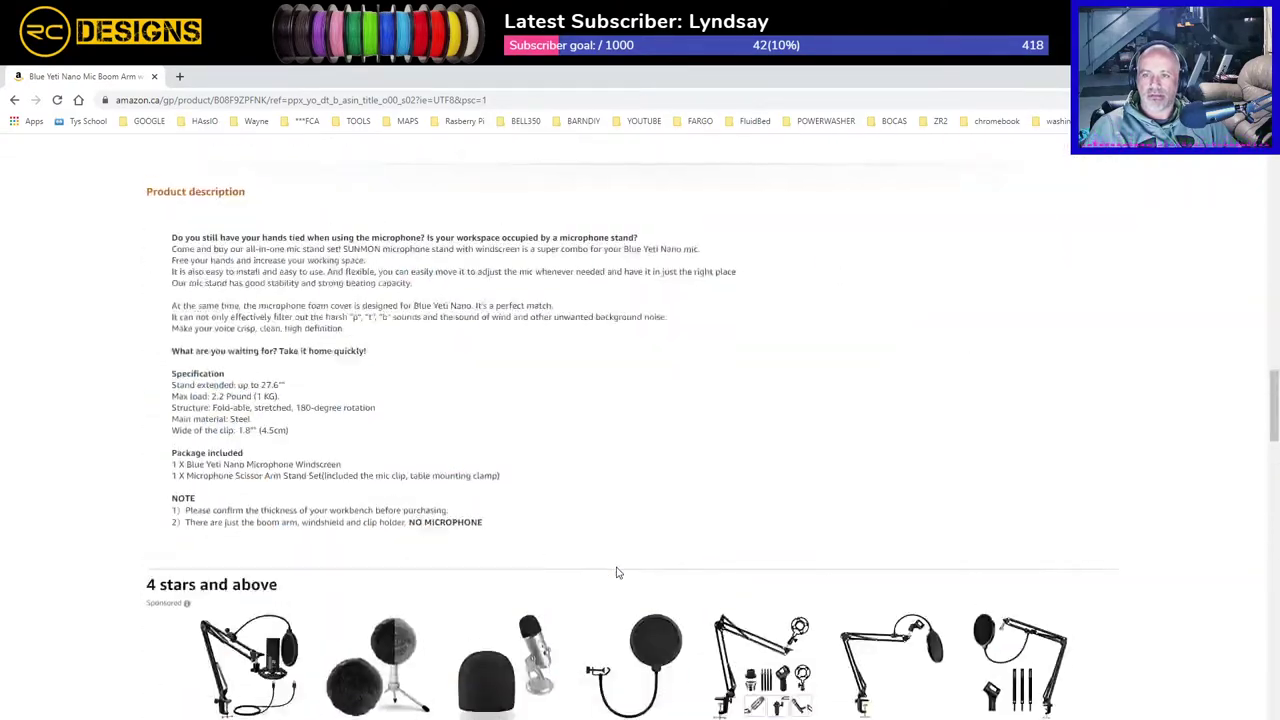
{"action": "scroll", "coordinate": [617, 572], "scroll_direction": "up", "scroll_amount": 5}
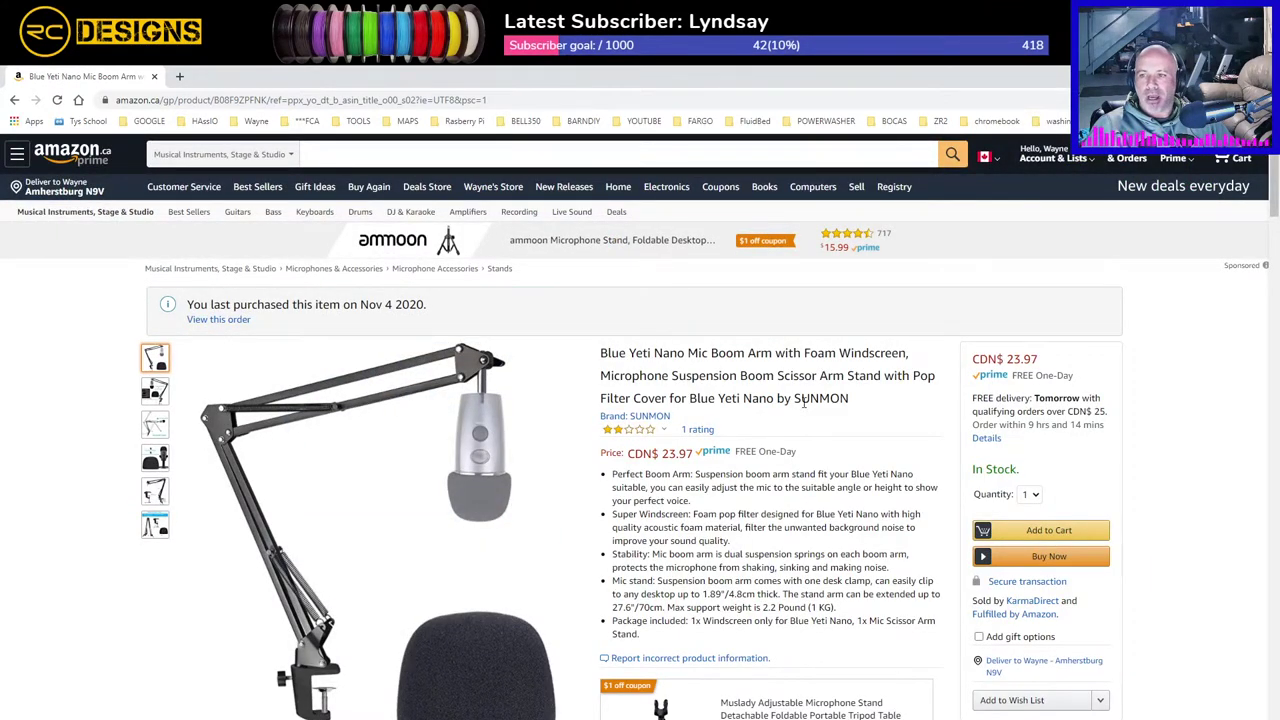
{"action": "mouse_move", "coordinate": [638, 433]}
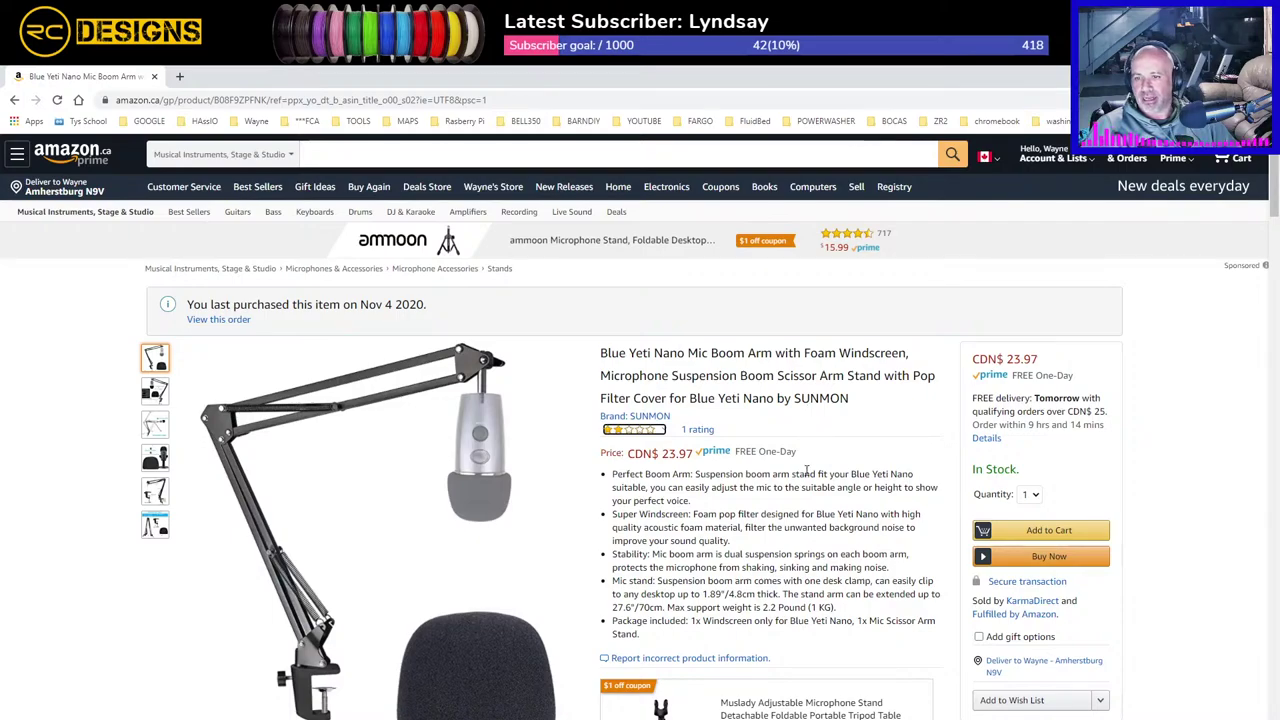
{"action": "scroll", "coordinate": [806, 475], "scroll_direction": "down", "scroll_amount": 4}
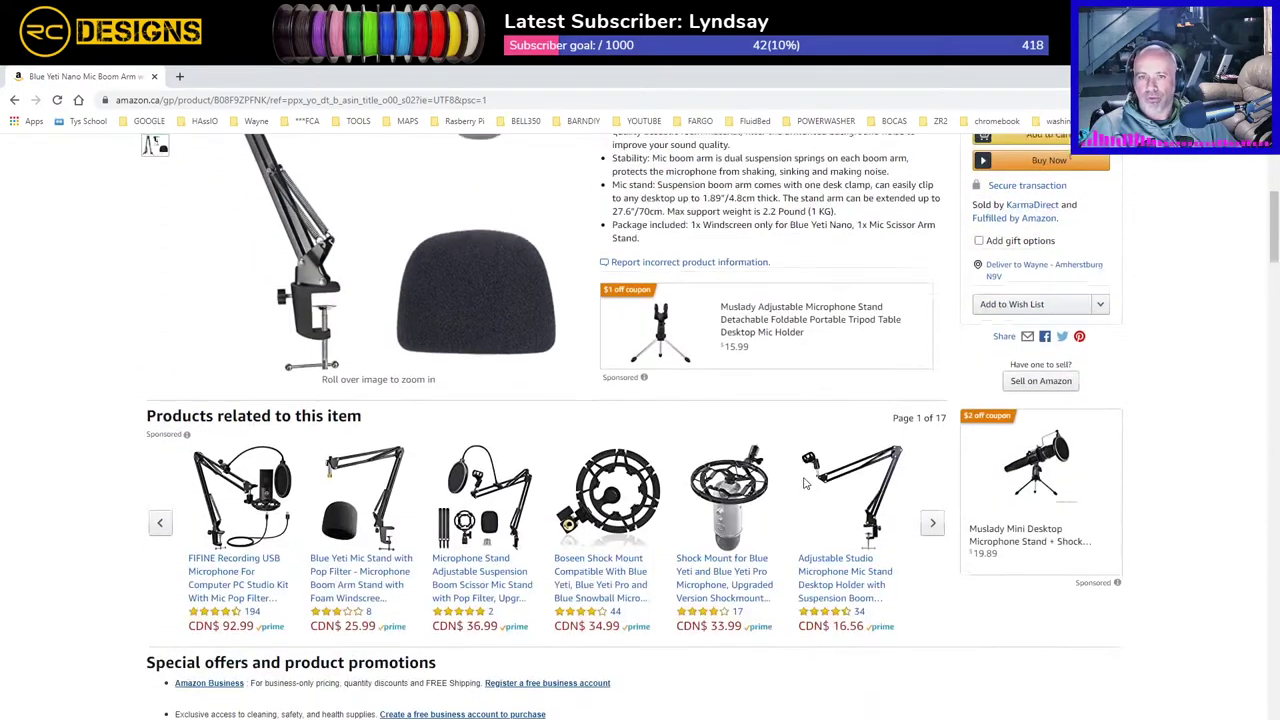
{"action": "scroll", "coordinate": [806, 483], "scroll_direction": "down", "scroll_amount": 6}
{"action": "scroll", "coordinate": [806, 483], "scroll_direction": "up", "scroll_amount": 8}
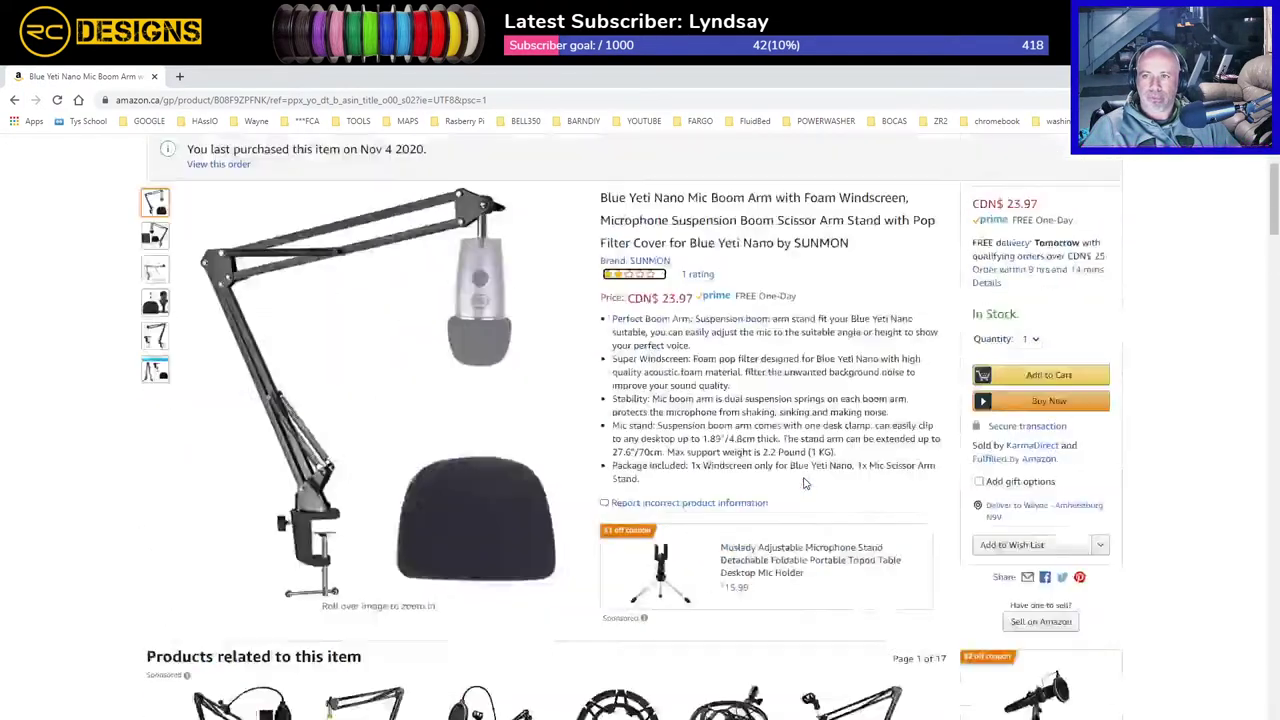
{"action": "scroll", "coordinate": [806, 483], "scroll_direction": "up", "scroll_amount": 2}
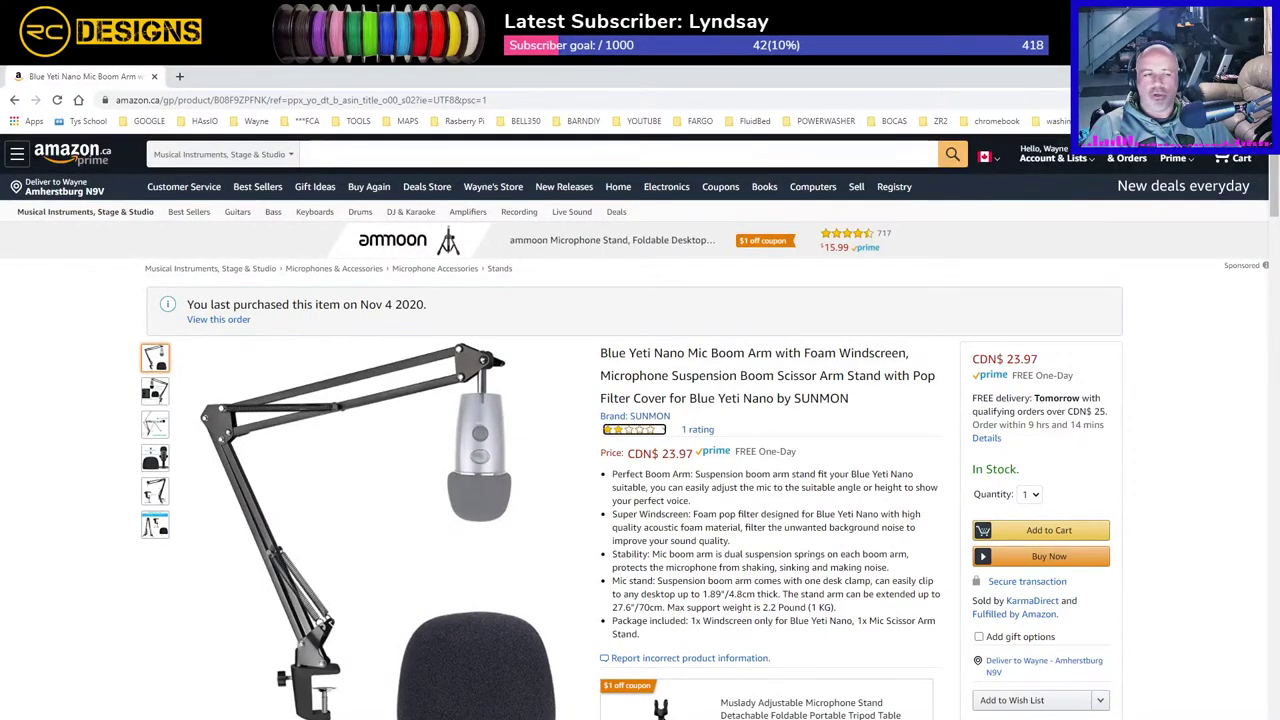
{"action": "key", "text": "alt+Tab"}
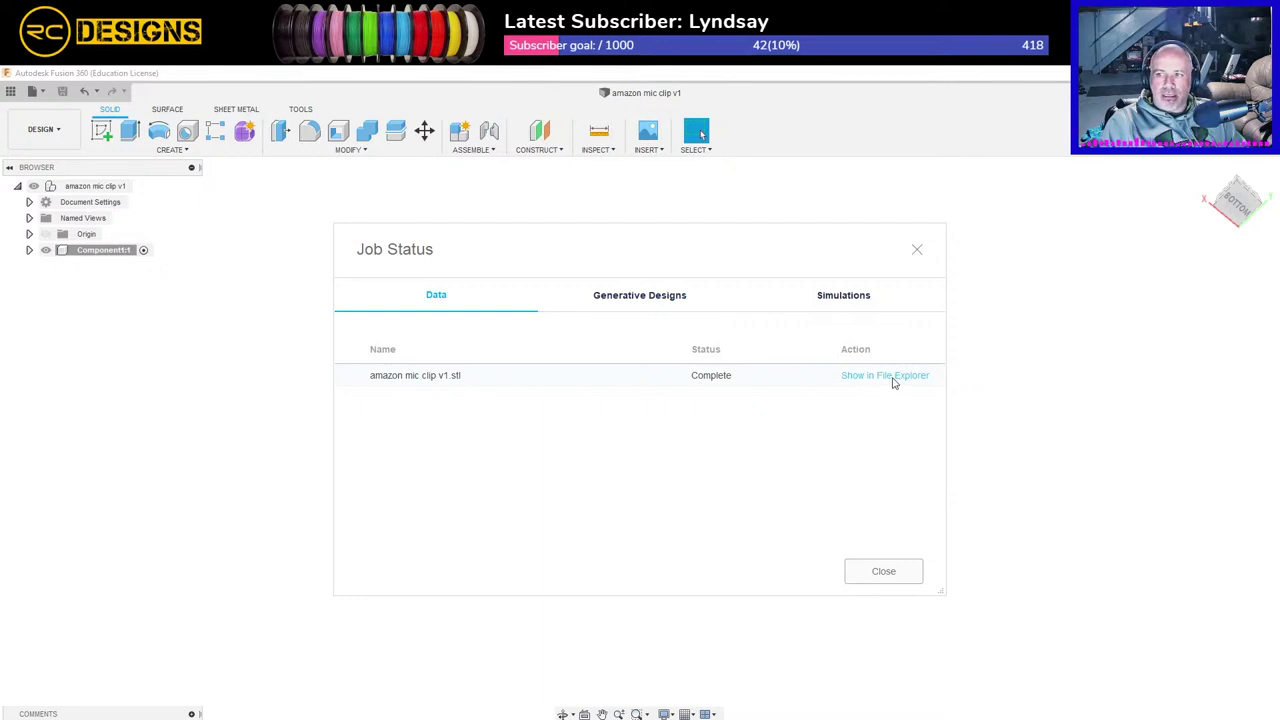
Step: Close the completed amazon mic clip v1.stl export status and show the desktop
{"action": "left_click", "coordinate": [883, 571]}
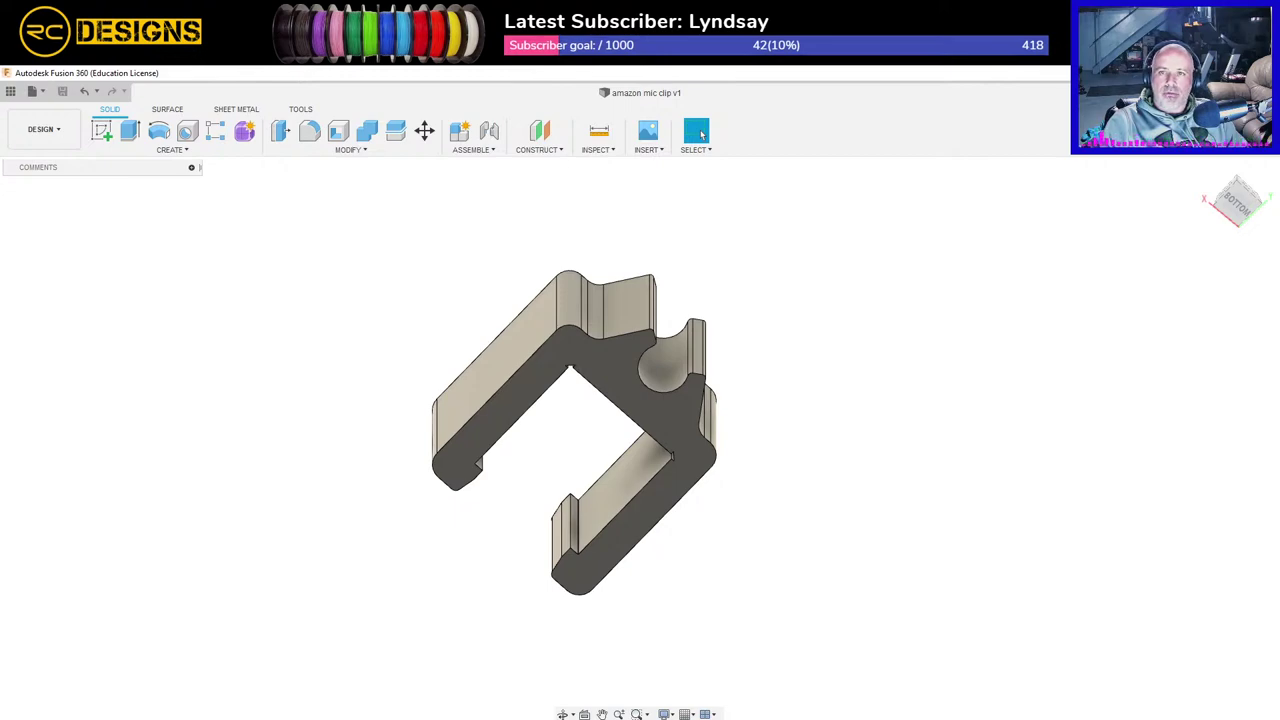
{"action": "key", "text": "super+d"}
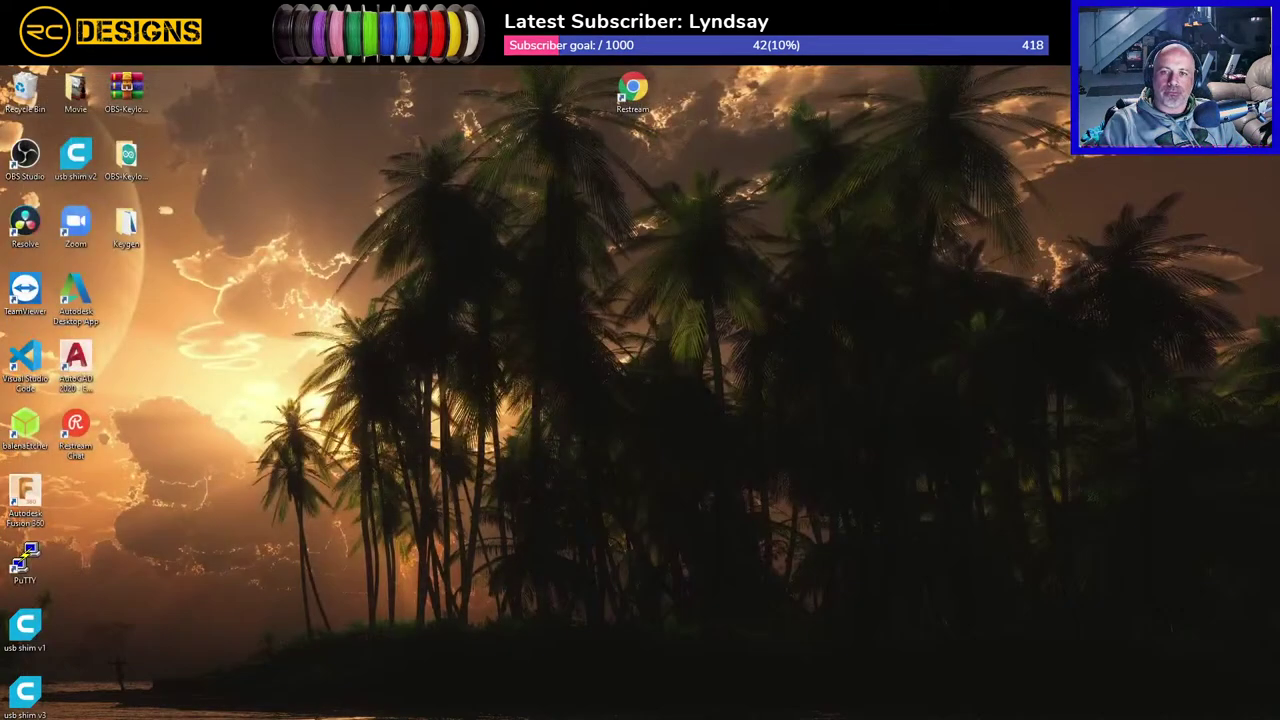
Step: Move the Explorer window and open 'amazon mic clip v1' in Cura
{"action": "left_click_drag", "start_coordinate": [414, 129], "coordinate": [809, 114]}
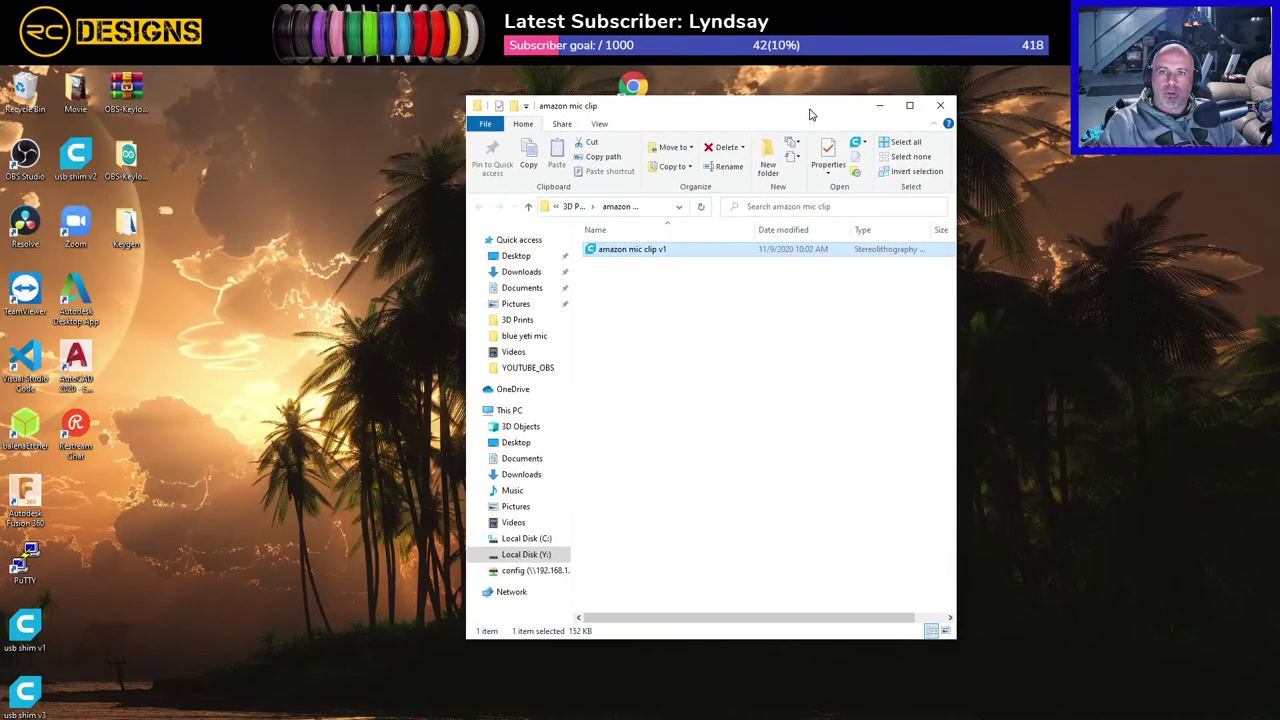
{"action": "double_click", "coordinate": [620, 254]}
{"action": "left_click", "coordinate": [927, 109]}
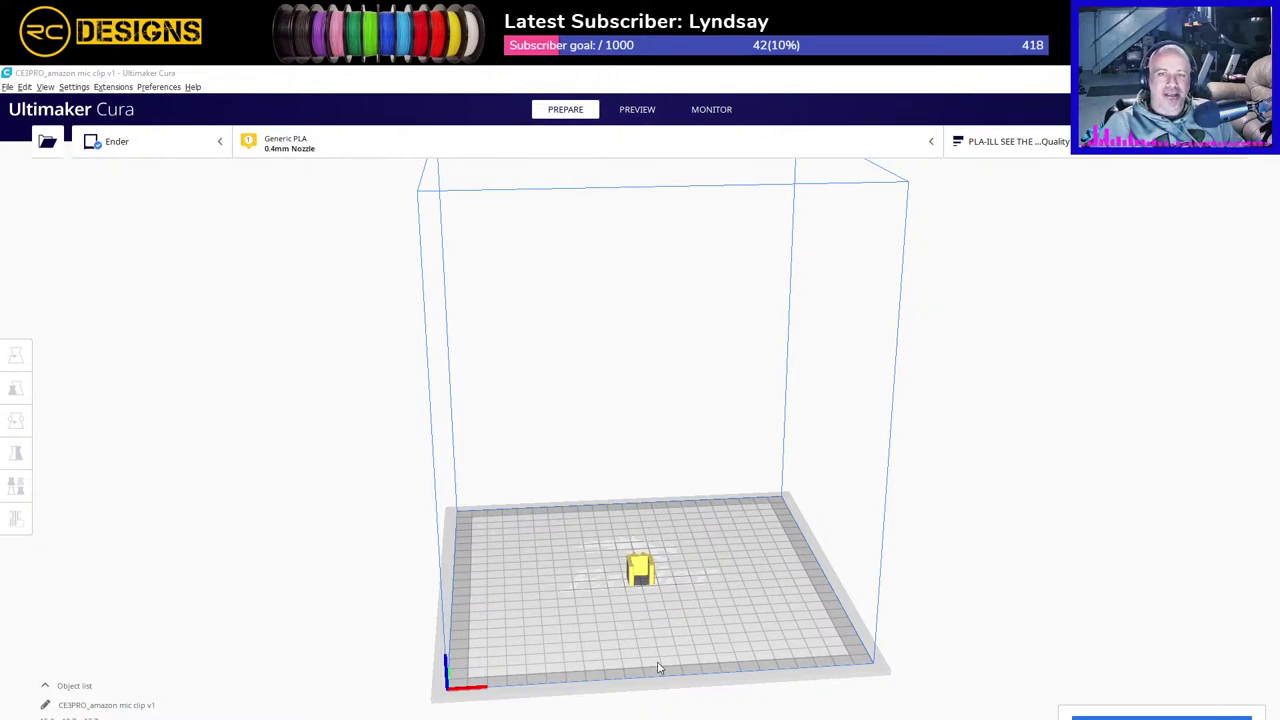
Step: Tilt and zoom the view down onto the mic clip and select it
{"action": "right_click_drag", "start_coordinate": [651, 603], "coordinate": [690, 582]}
{"action": "scroll", "coordinate": [690, 582], "scroll_direction": "up", "scroll_amount": 6}
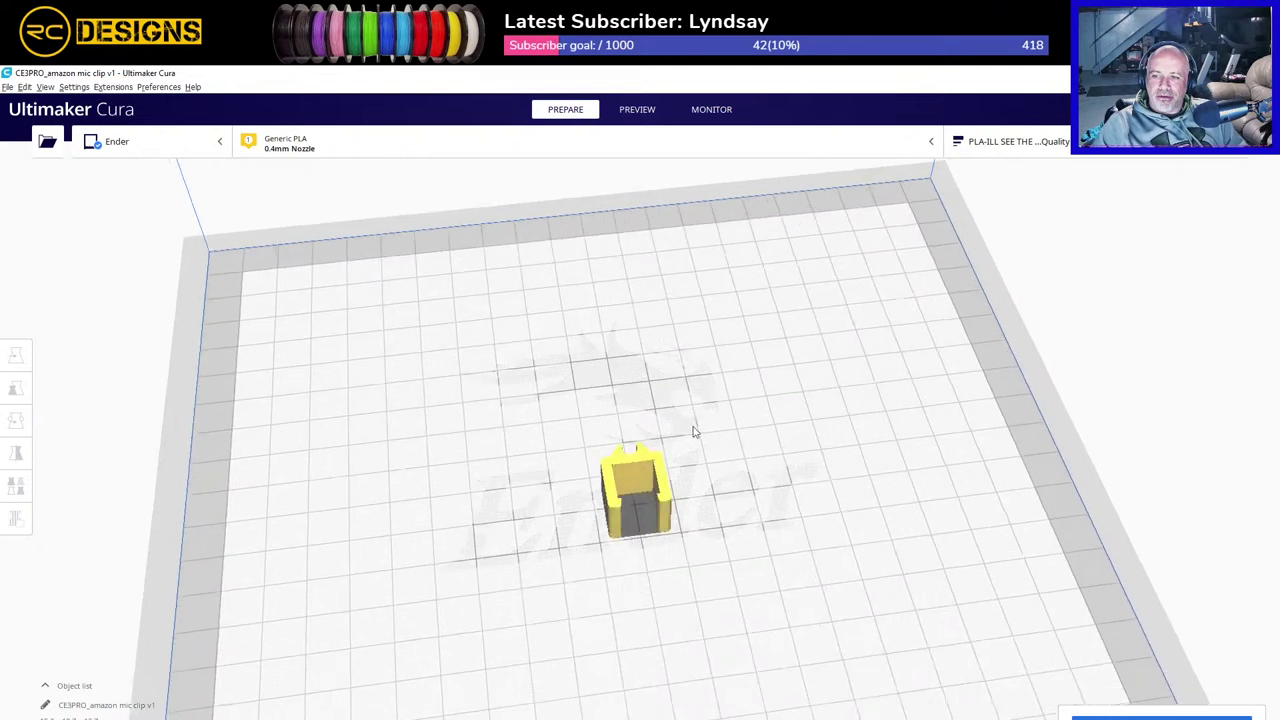
{"action": "left_click", "coordinate": [645, 437]}
Step: Multiply the mic clip model into five copies
{"action": "right_click", "coordinate": [638, 434]}
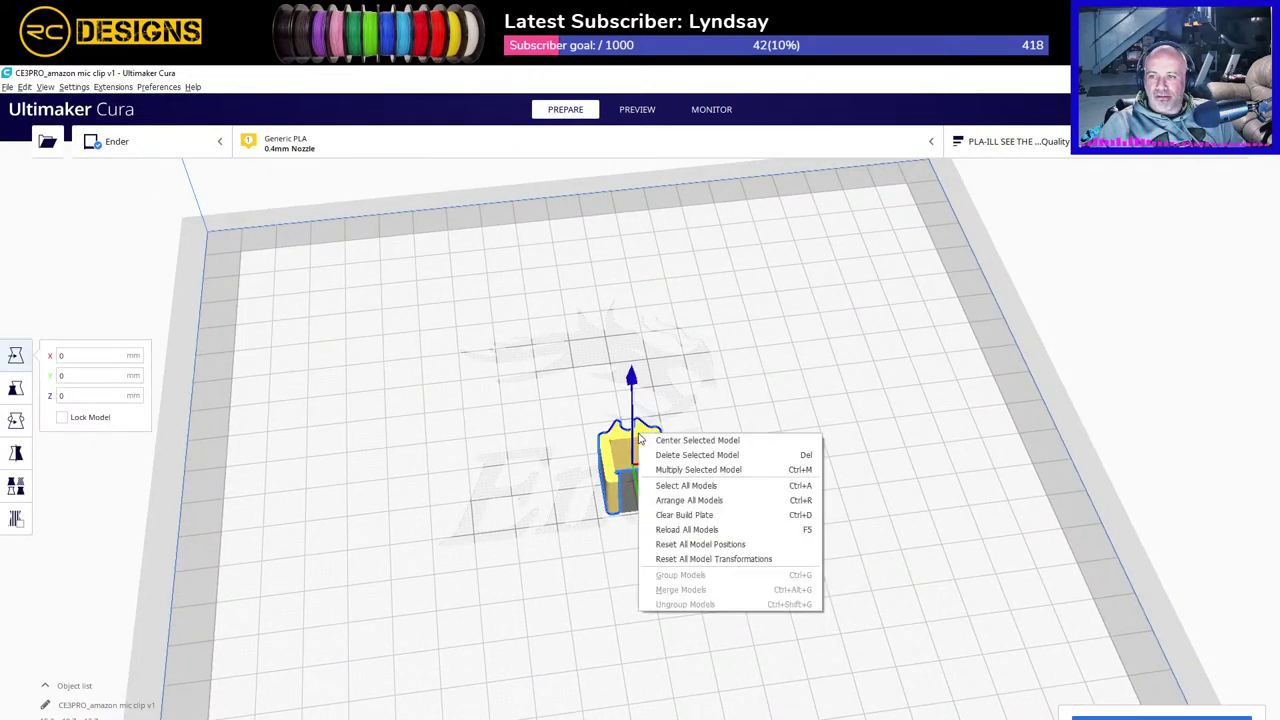
{"action": "left_click", "coordinate": [686, 470]}
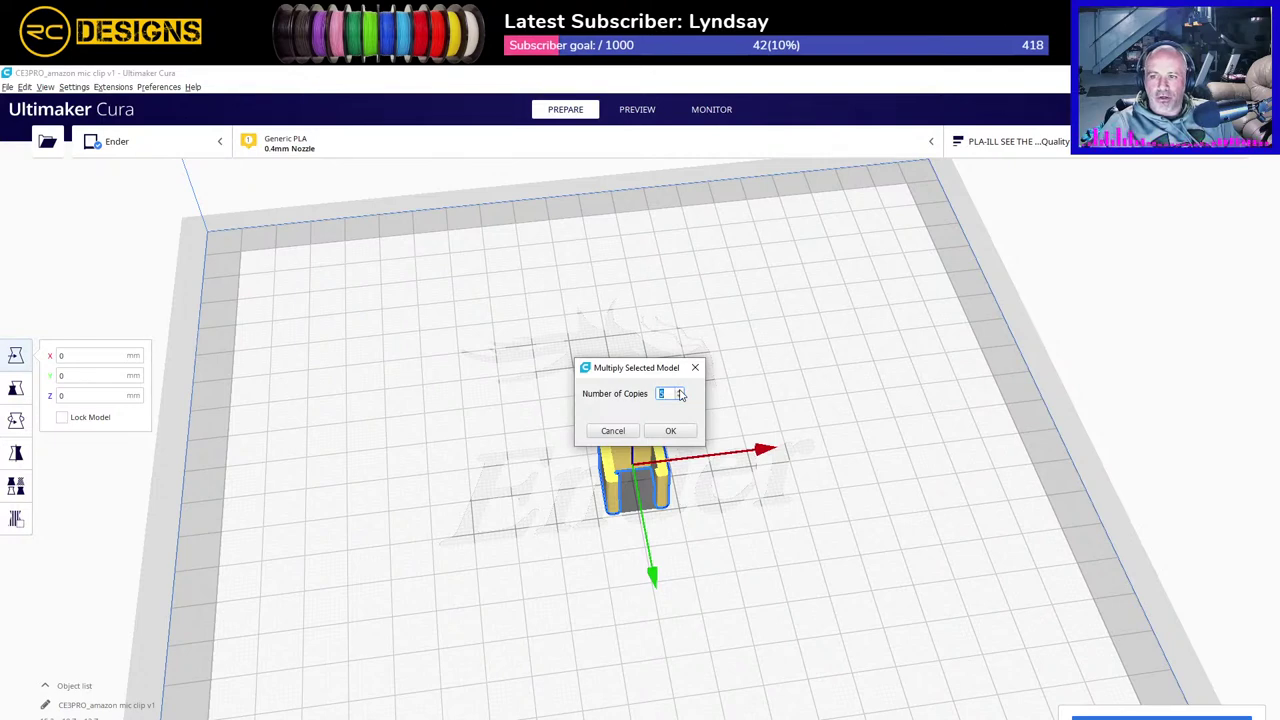
{"action": "left_click", "coordinate": [670, 430]}
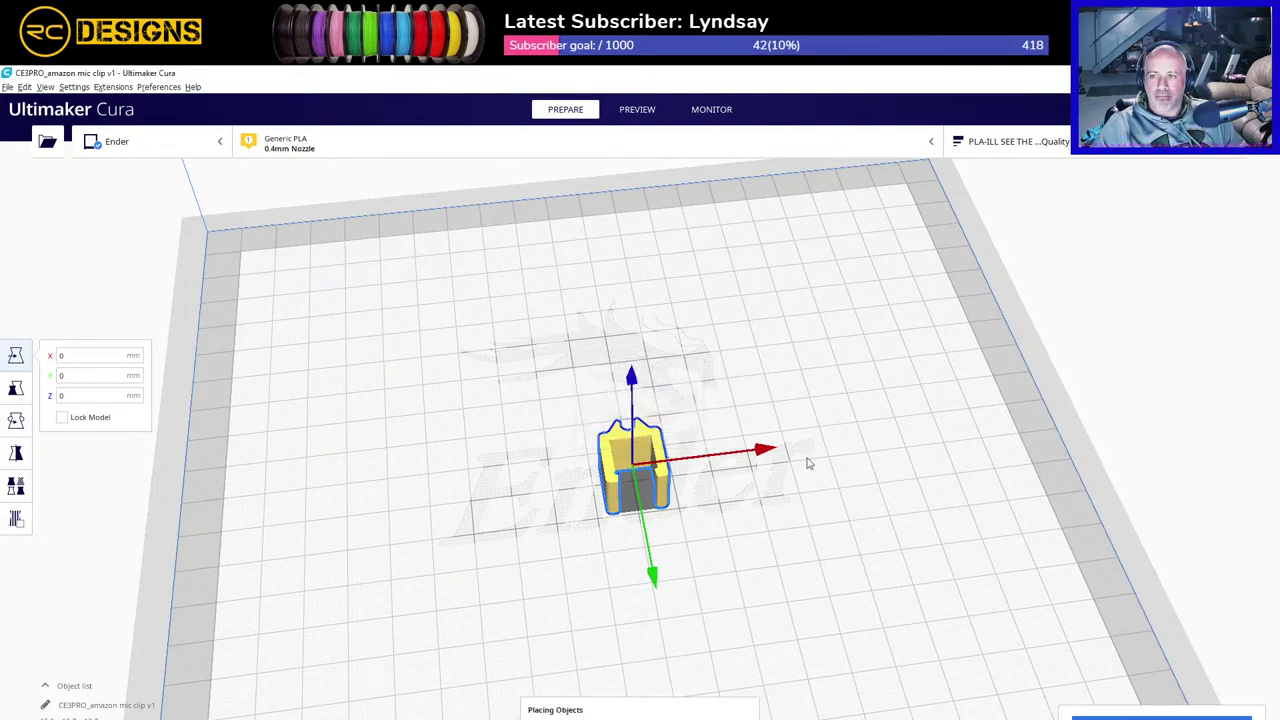
Step: Deselect the copies and orbit to an angled view of the five clips
{"action": "left_click", "coordinate": [791, 526]}
{"action": "scroll", "coordinate": [806, 530], "scroll_direction": "down", "scroll_amount": 5}
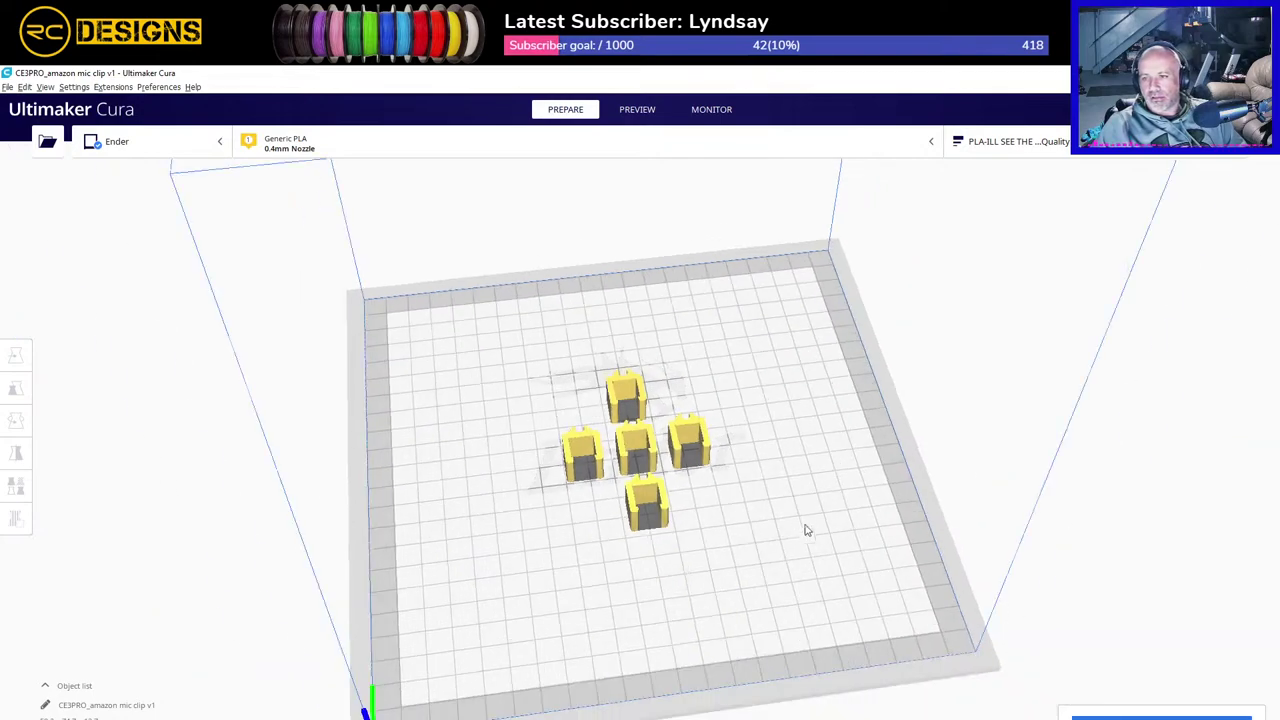
{"action": "right_click_drag", "start_coordinate": [806, 530], "coordinate": [949, 400]}
{"action": "right_click_drag", "start_coordinate": [574, 520], "coordinate": [743, 437]}
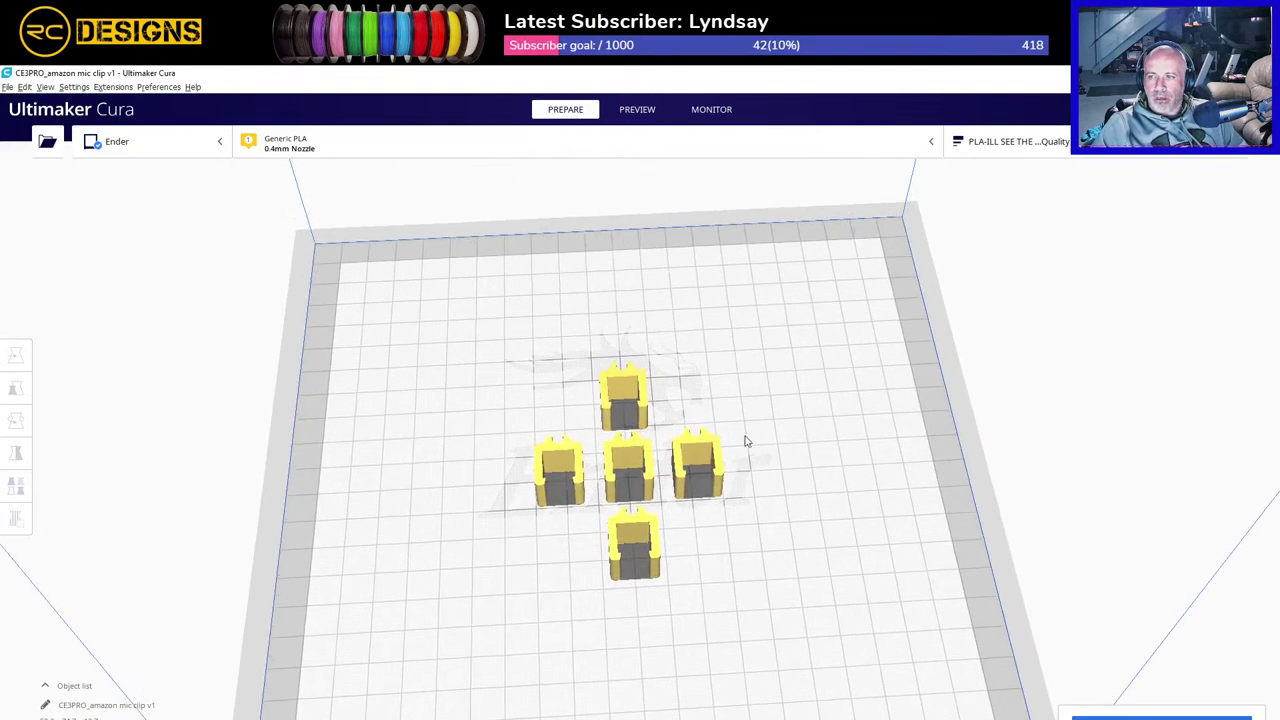
Step: Expand and collapse the Quality, Infill, Material and Speed sections of the custom print settings
{"action": "left_click", "coordinate": [1035, 146]}
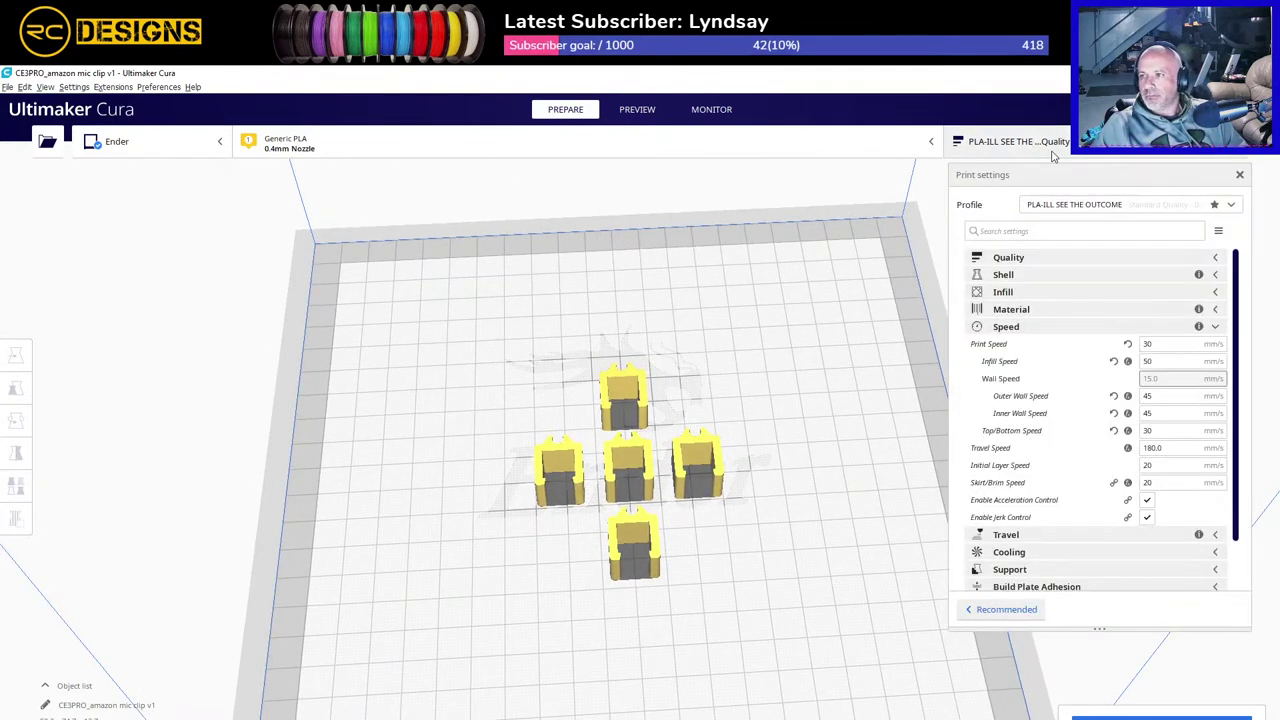
{"action": "left_click", "coordinate": [1218, 260]}
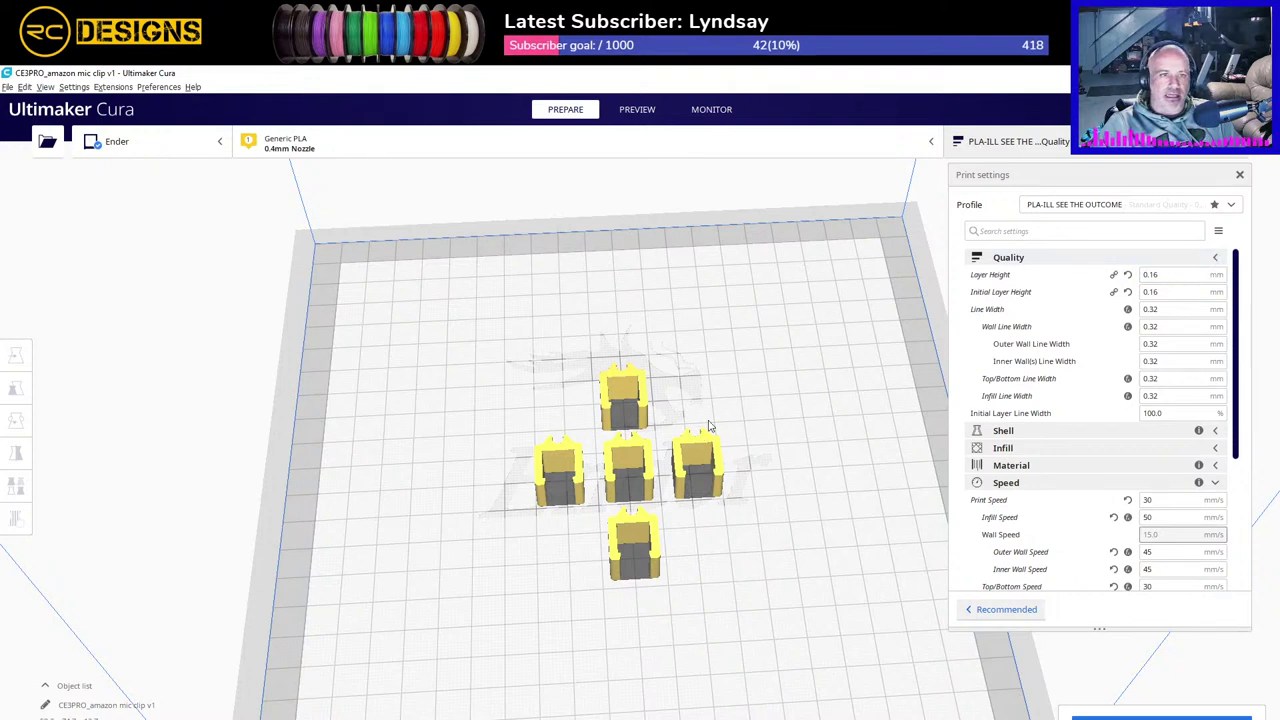
{"action": "left_click", "coordinate": [1217, 258]}
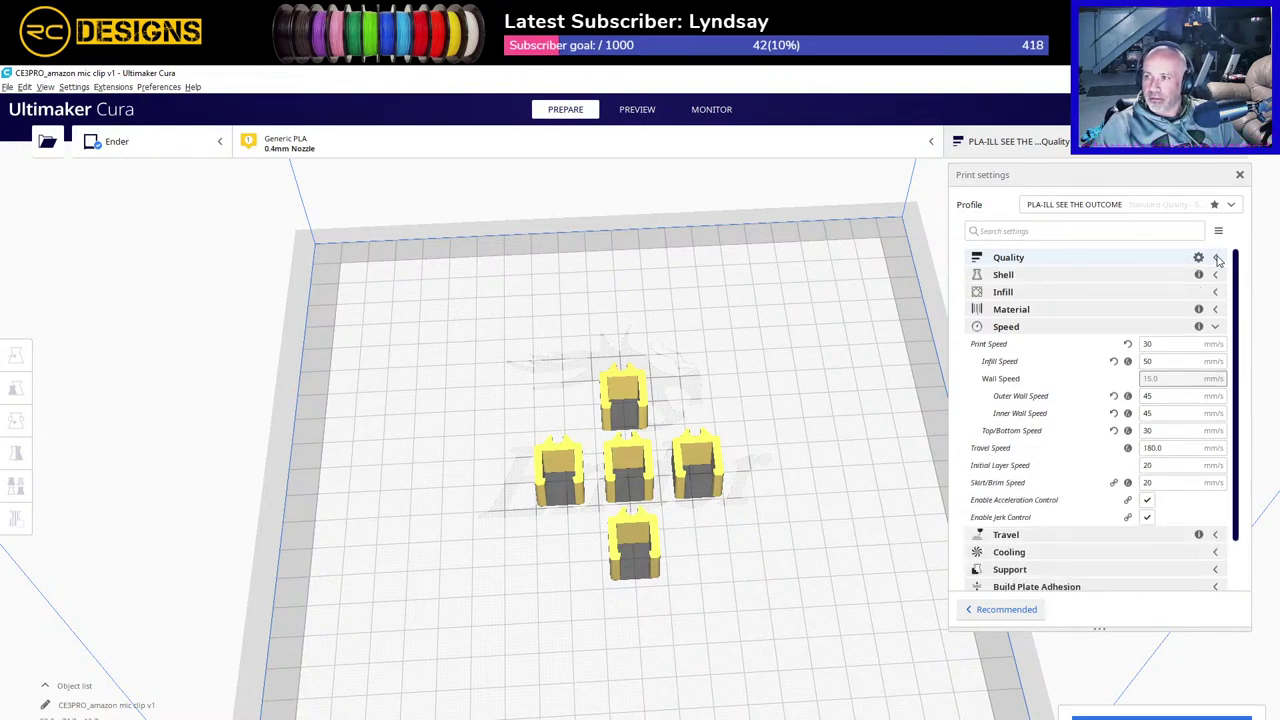
{"action": "left_click", "coordinate": [1218, 292]}
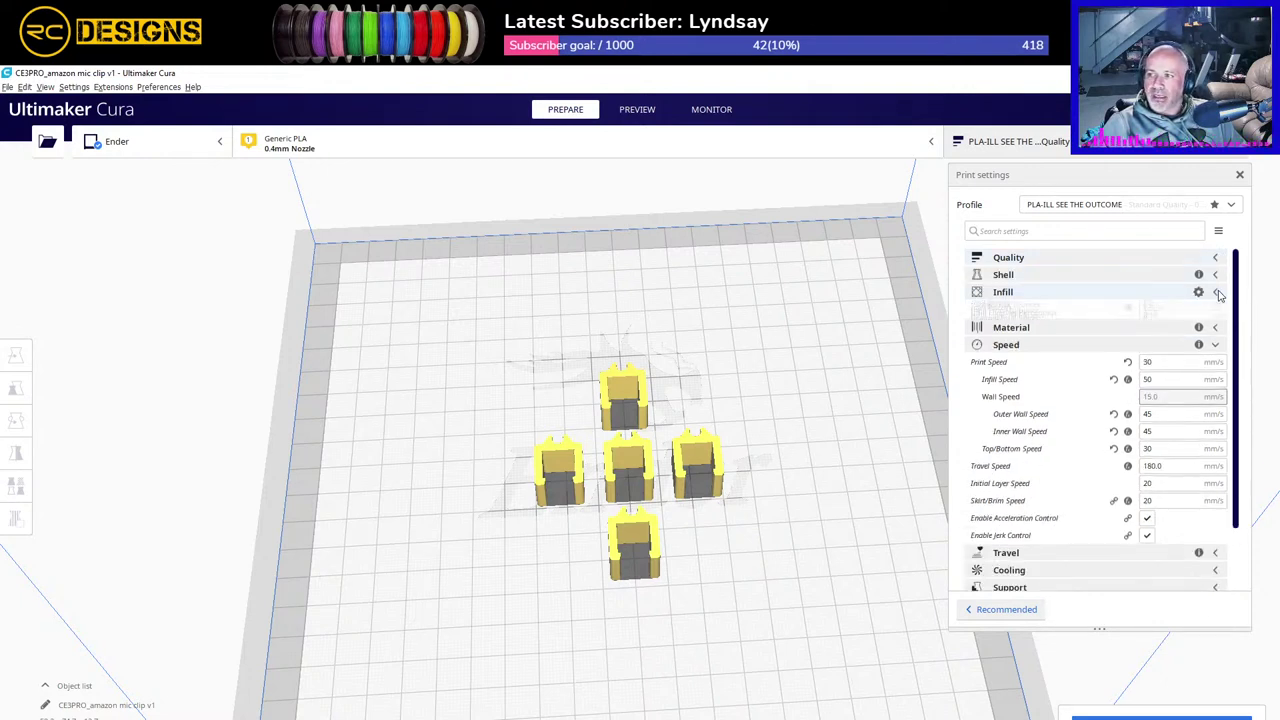
{"action": "left_click", "coordinate": [1218, 295]}
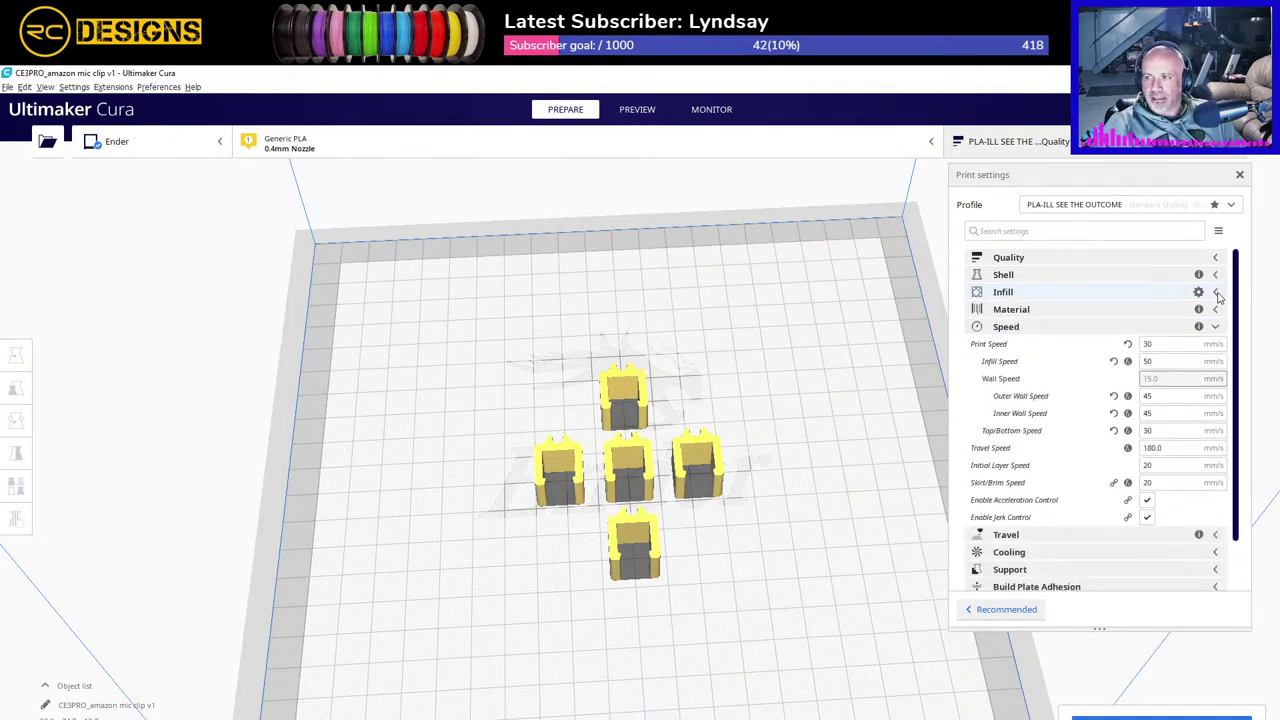
{"action": "left_click", "coordinate": [1216, 310]}
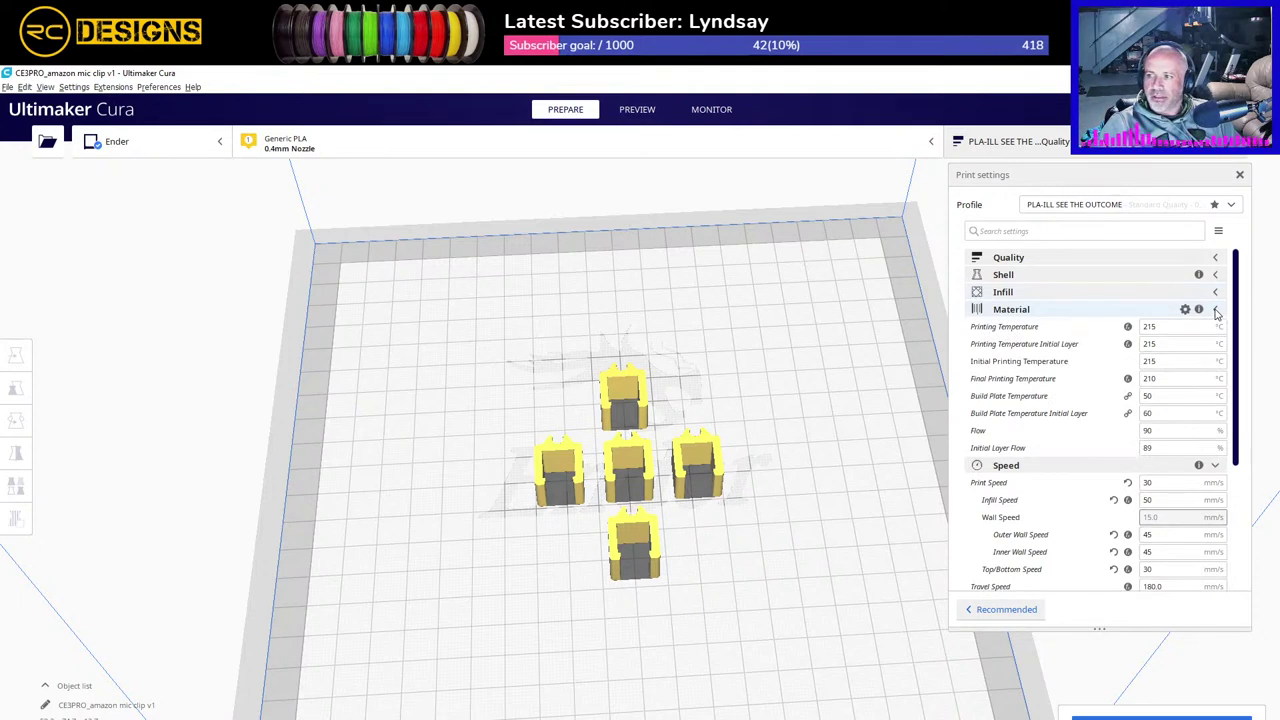
{"action": "left_click", "coordinate": [1216, 311]}
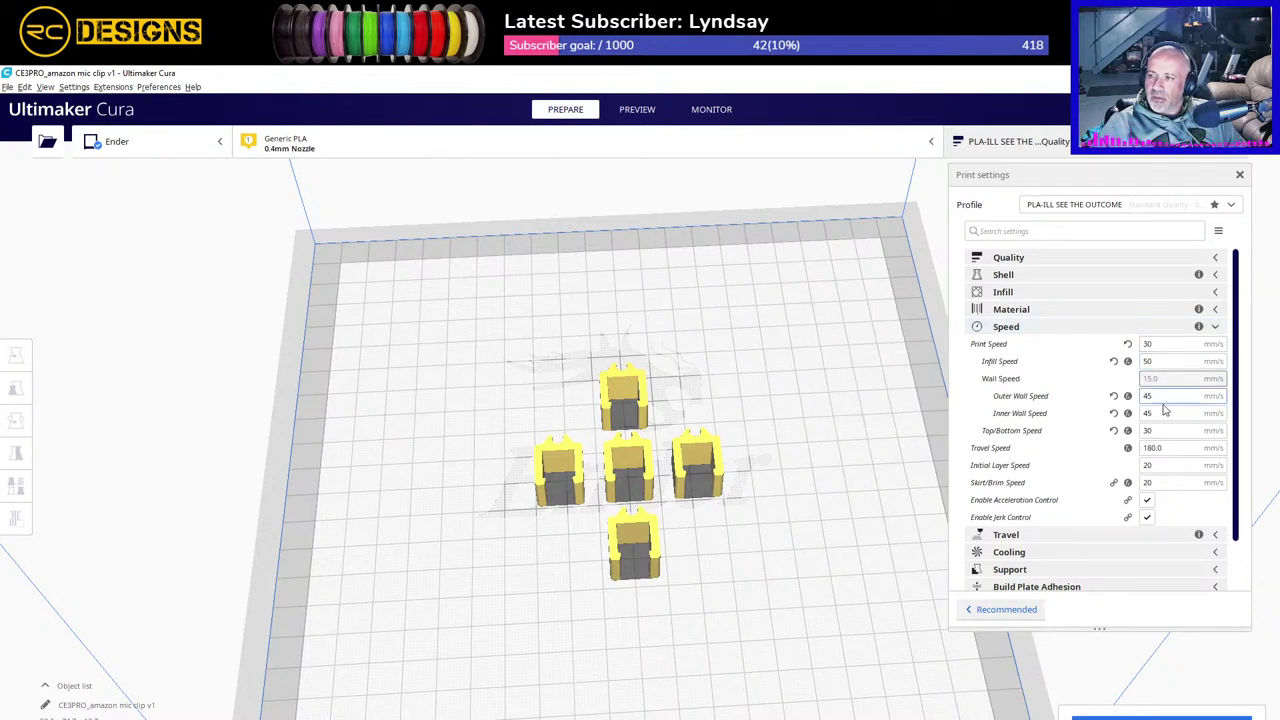
{"action": "left_click", "coordinate": [1215, 327]}
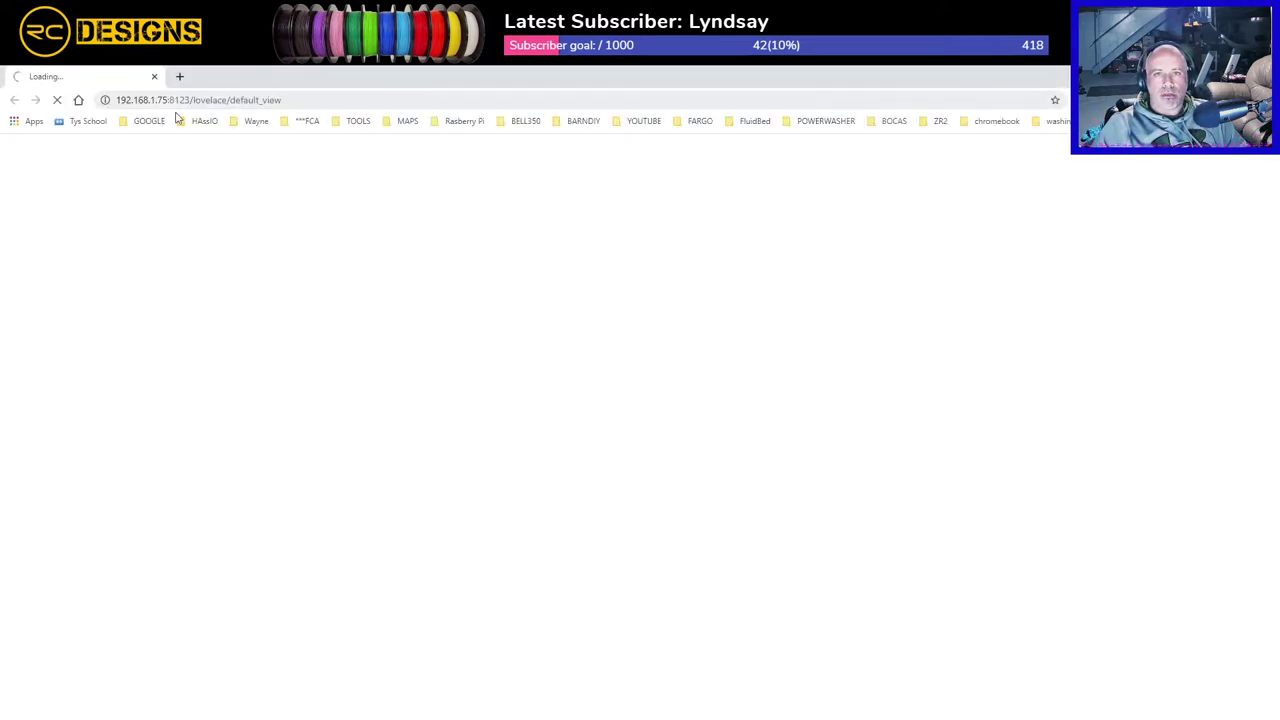
Step: Open the Ender 3 PRO OctoPrint page from the GOOGLE bookmarks folder
{"action": "left_click", "coordinate": [150, 121]}
{"action": "mouse_move", "coordinate": [177, 248]}
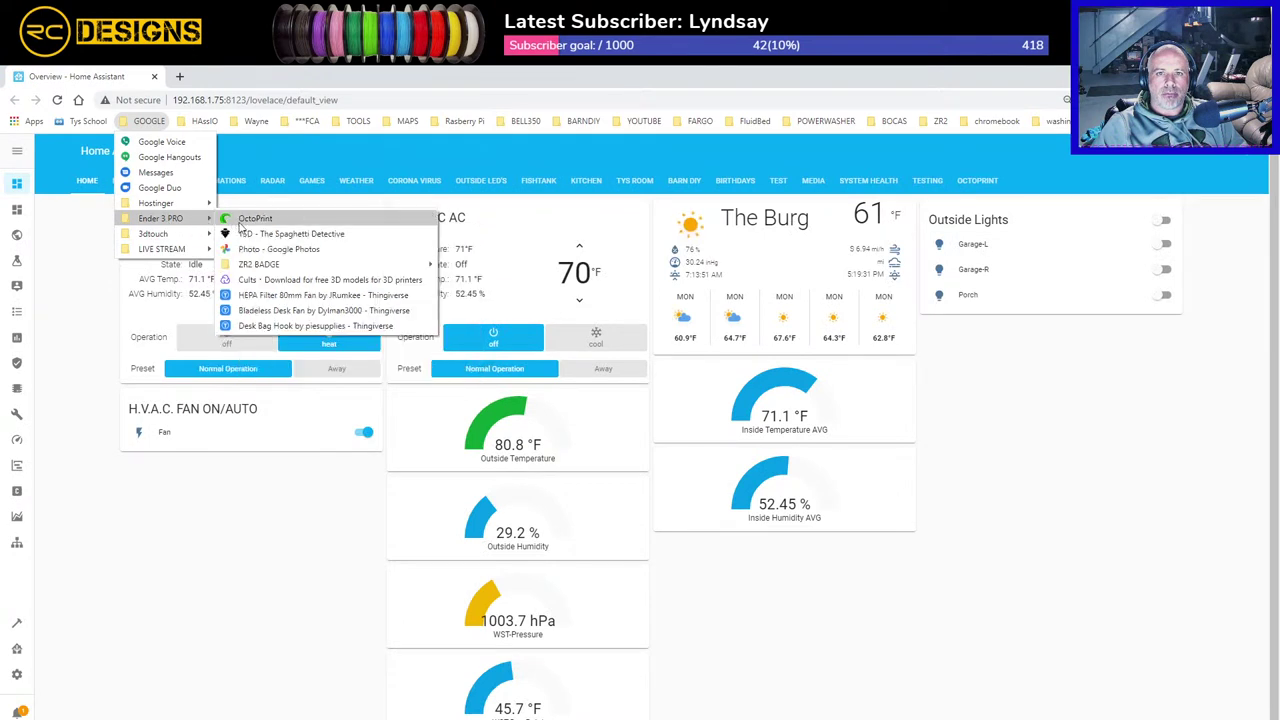
{"action": "left_click", "coordinate": [245, 220]}
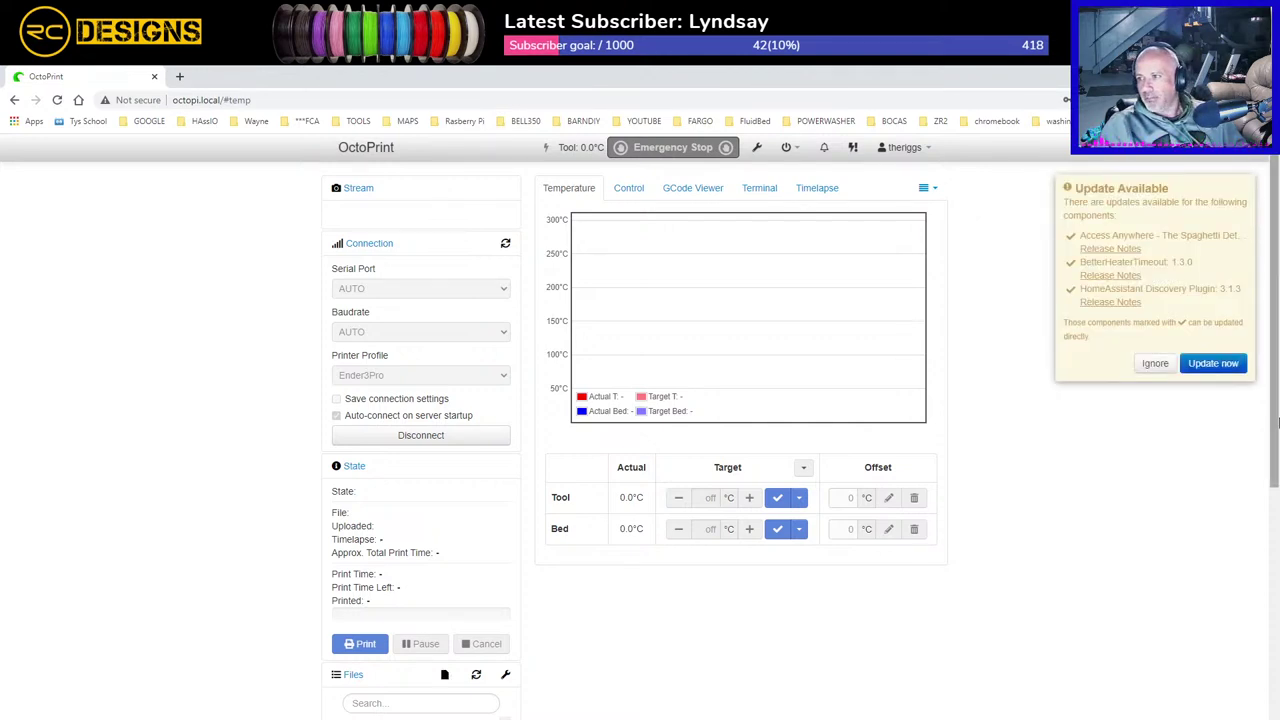
Step: Dismiss the update notice, connect to the printer, and briefly enlarge the webcam view
{"action": "left_click", "coordinate": [1155, 363]}
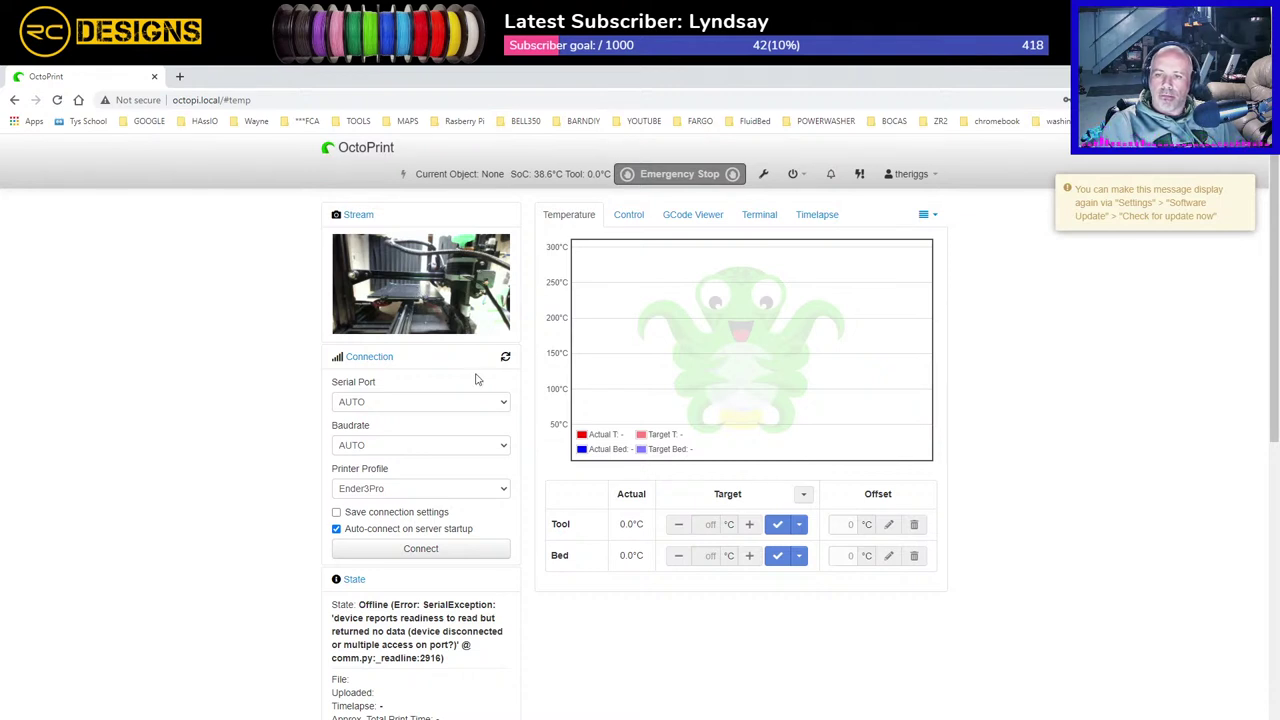
{"action": "left_click", "coordinate": [407, 549]}
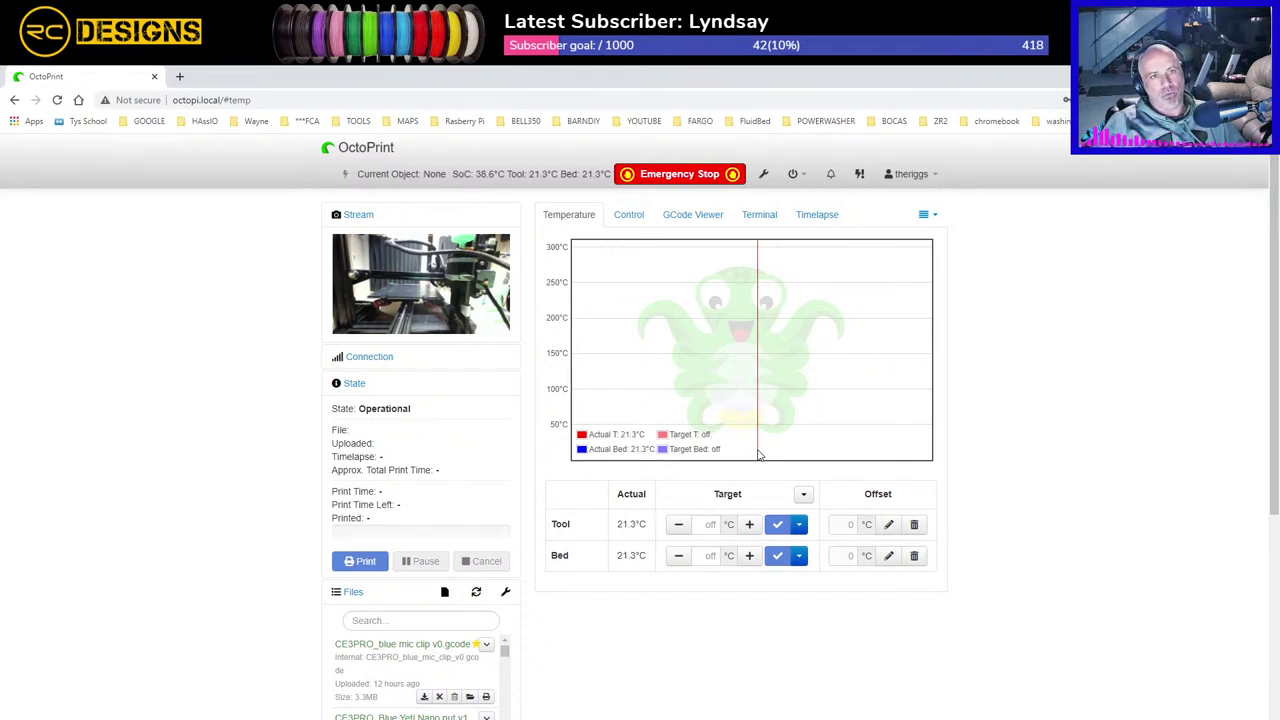
{"action": "left_click", "coordinate": [418, 297]}
{"action": "left_click", "coordinate": [862, 454]}
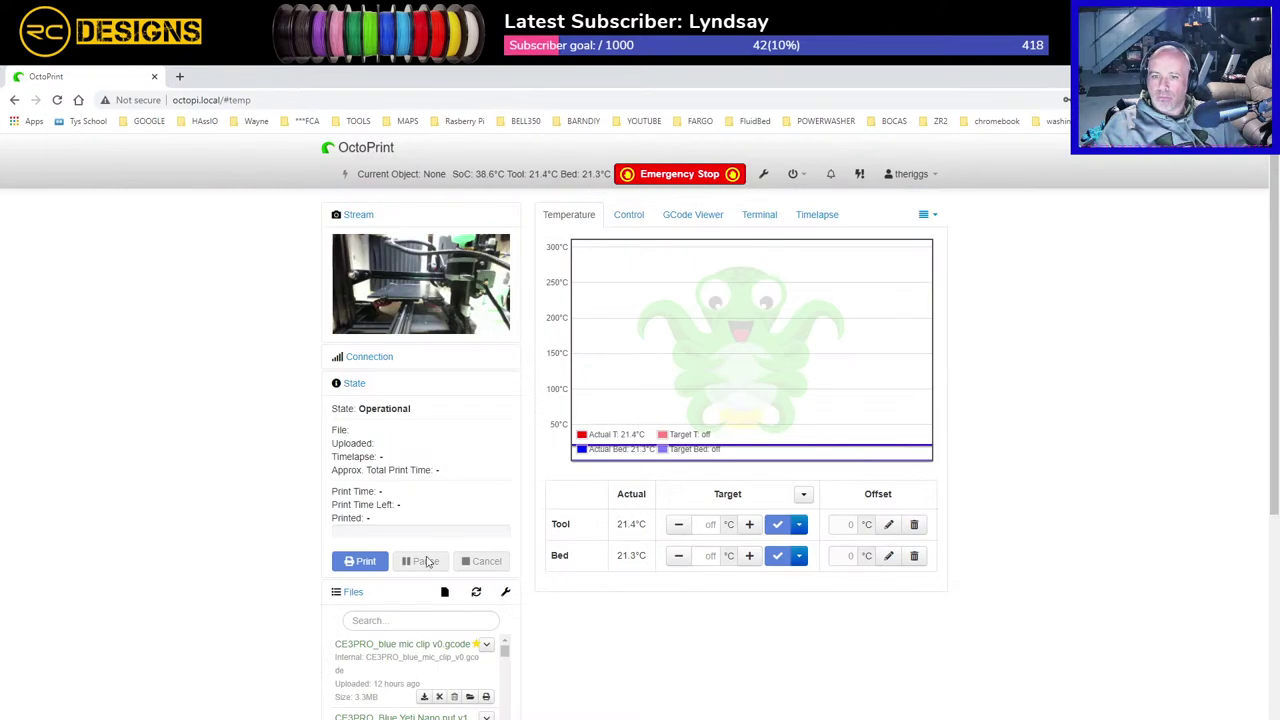
Step: Set the bed target temperature to 60°C
{"action": "left_click", "coordinate": [709, 555]}
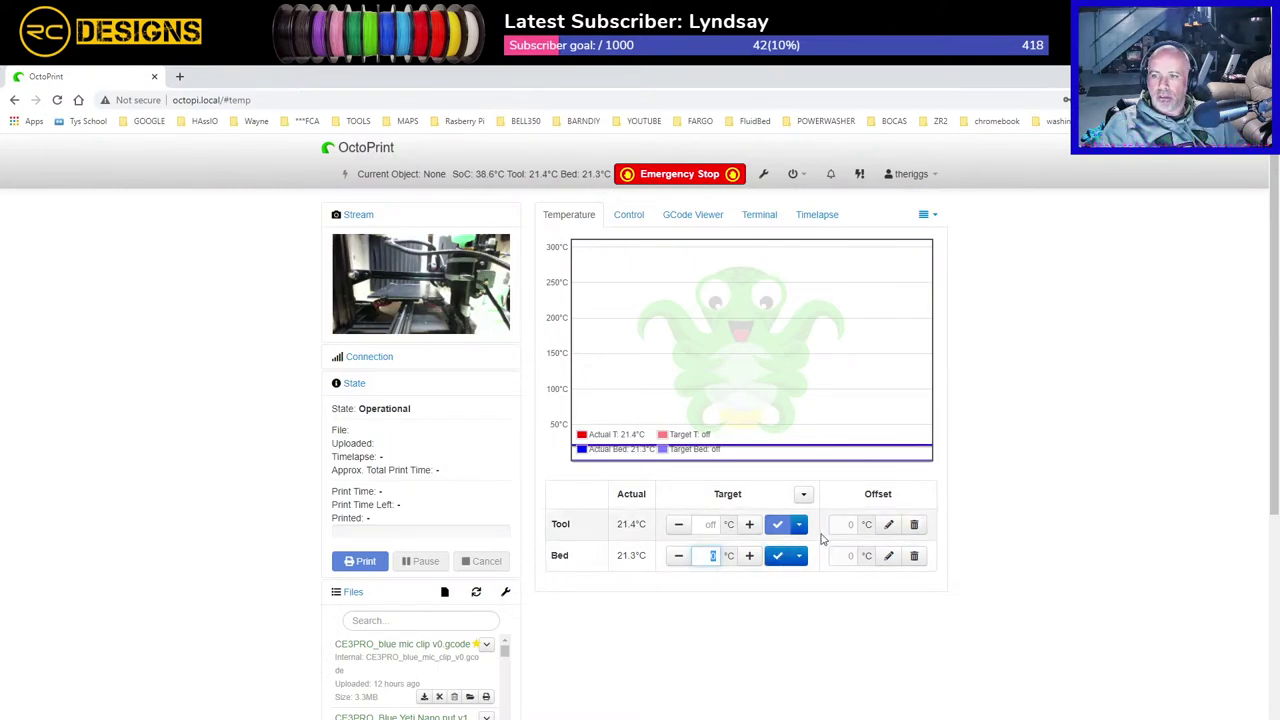
{"action": "type", "text": "60"}
{"action": "key", "text": "Return"}
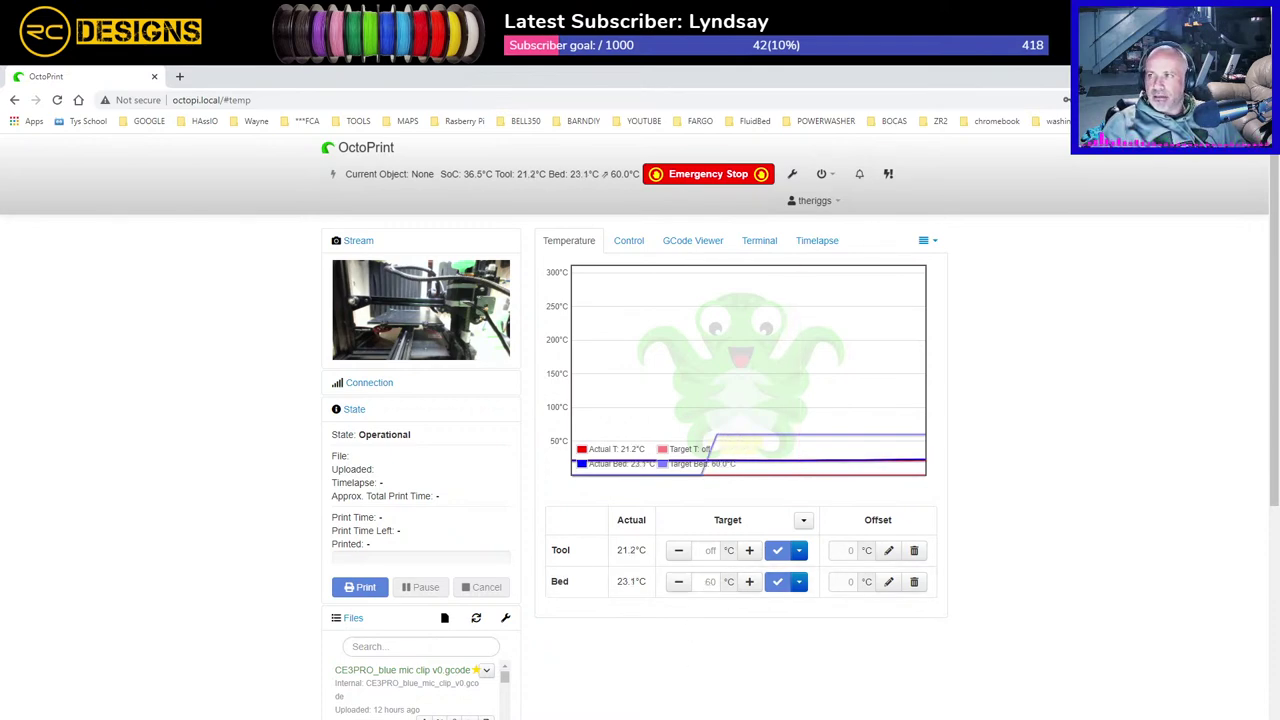
Step: Back in Cura, review Quality, Shell and Infill, leaving Material open at 215°C and 90% flow
{"action": "key", "text": "alt+Tab"}
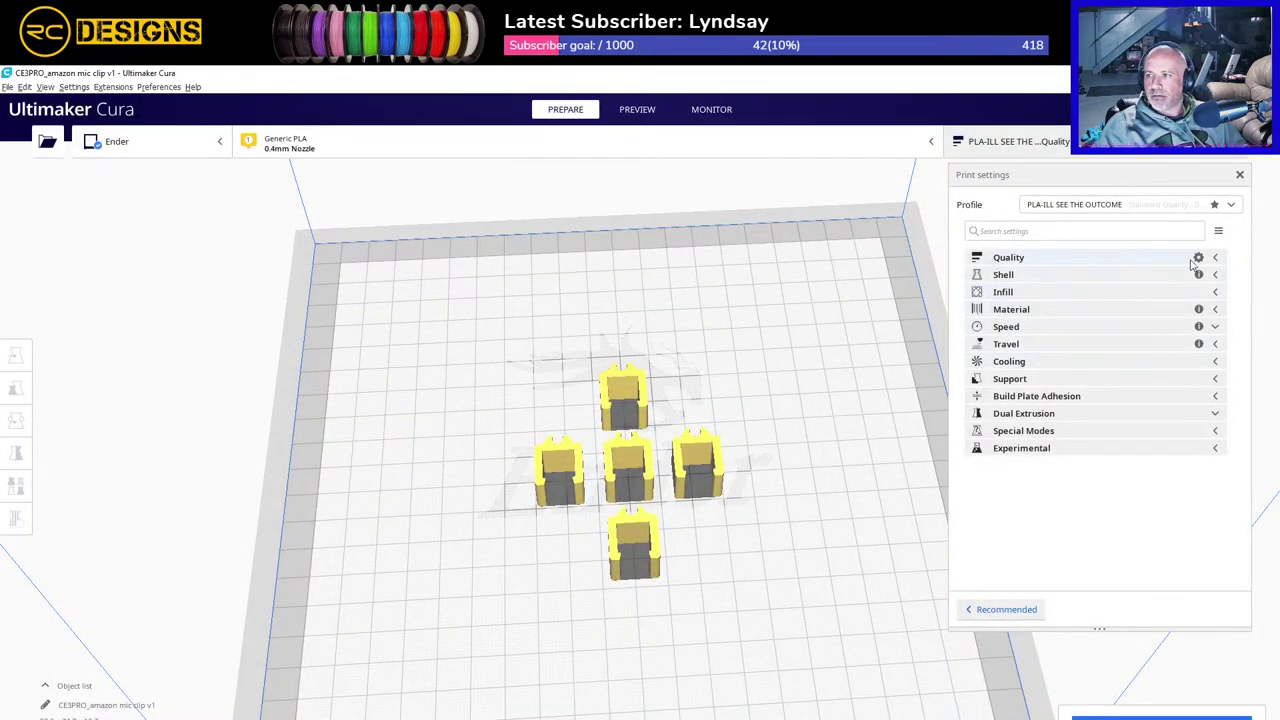
{"action": "left_click", "coordinate": [1153, 258]}
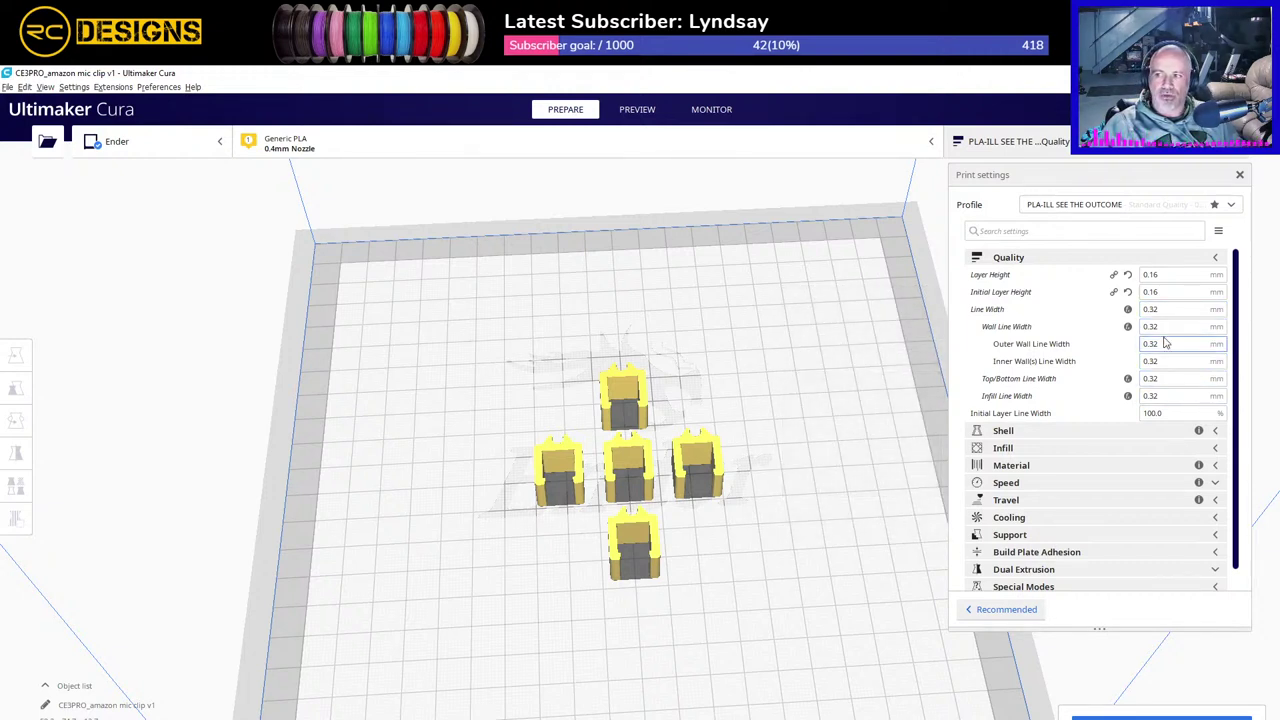
{"action": "left_click", "coordinate": [1216, 258]}
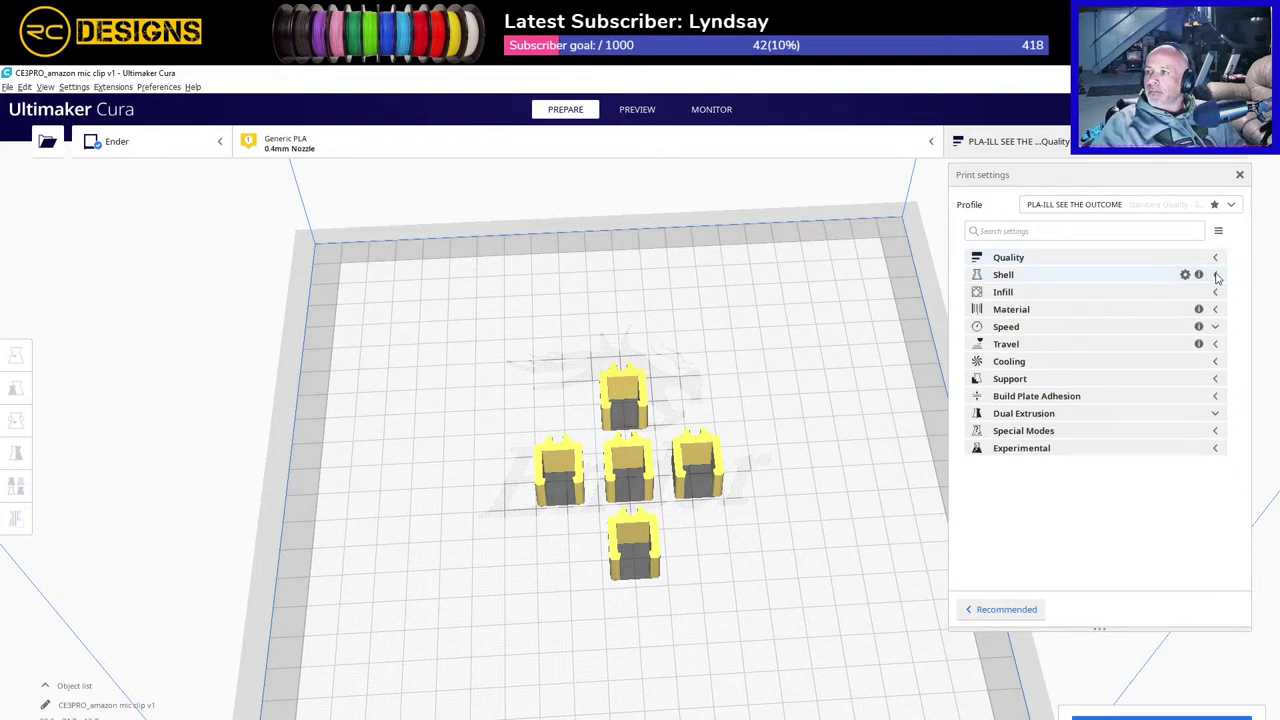
{"action": "left_click", "coordinate": [1216, 275]}
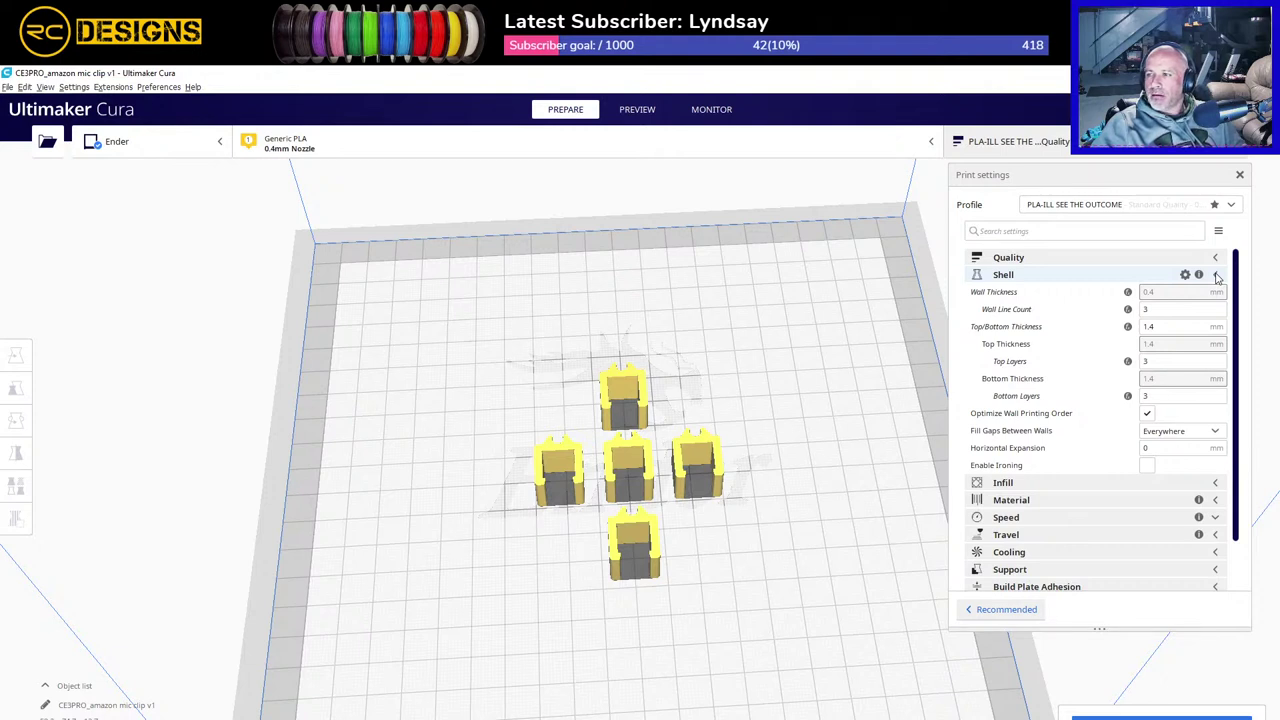
{"action": "left_click", "coordinate": [1216, 275]}
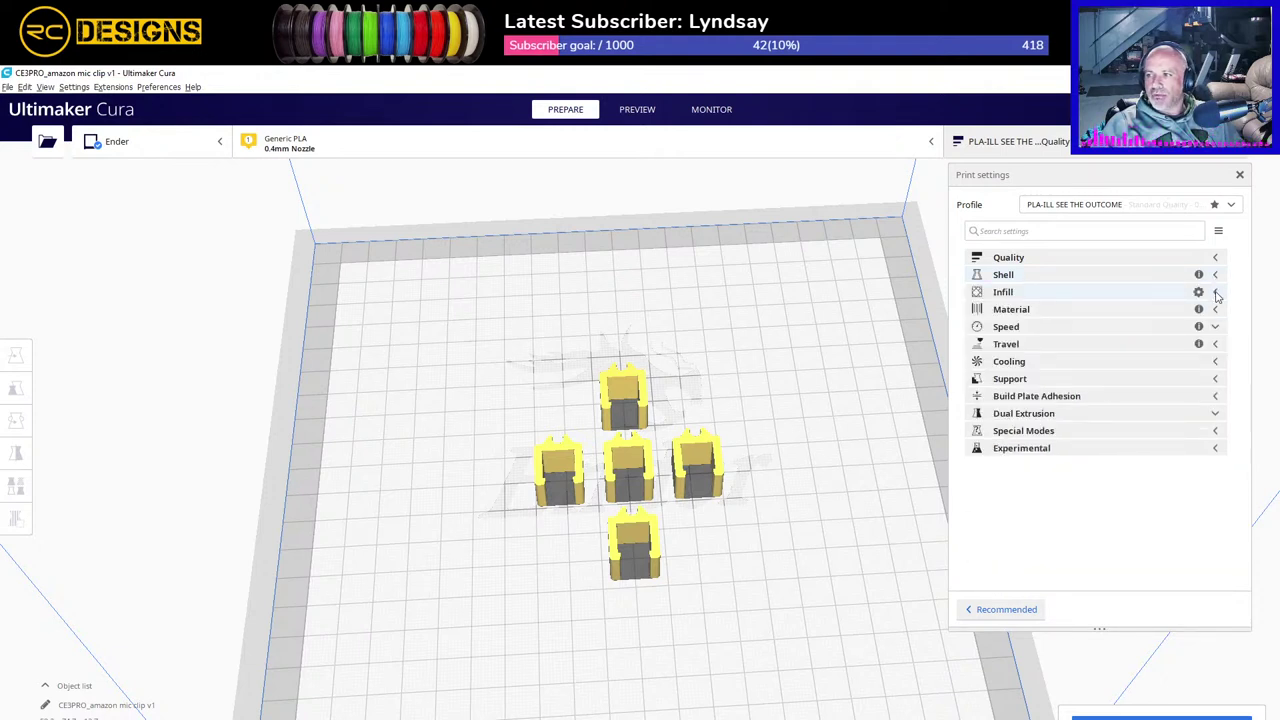
{"action": "left_click", "coordinate": [1216, 292]}
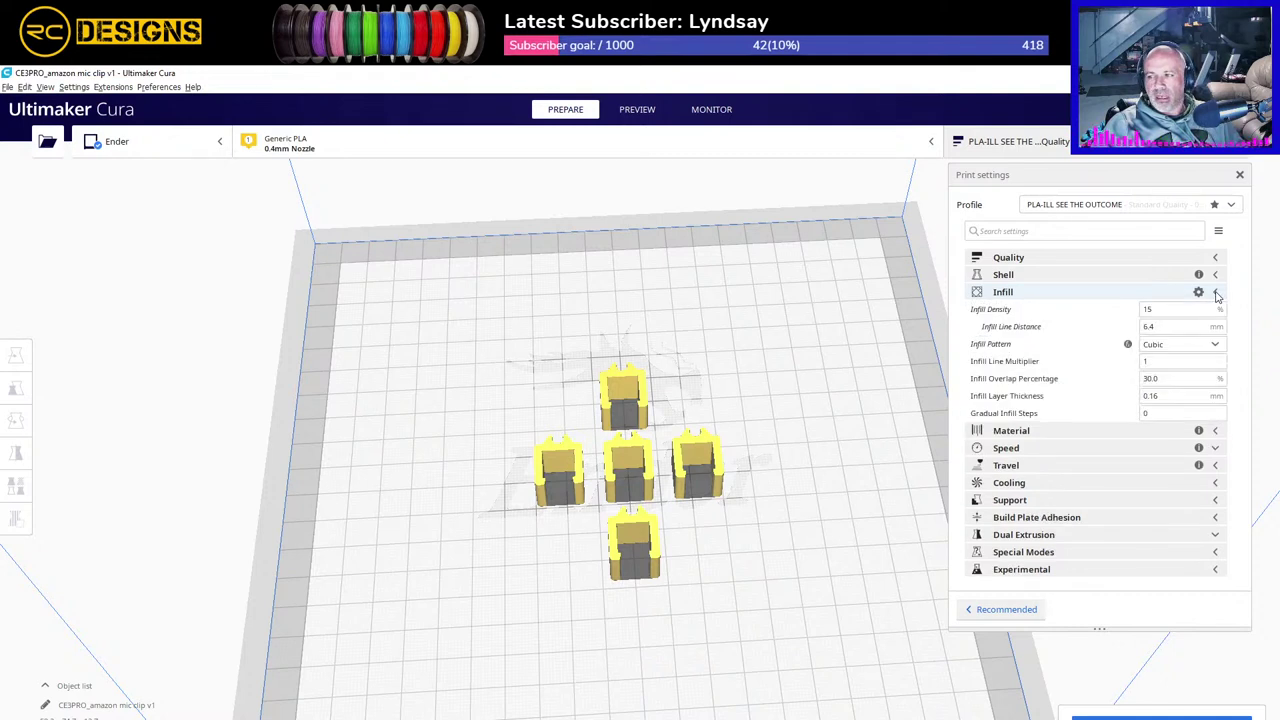
{"action": "left_click", "coordinate": [1216, 292]}
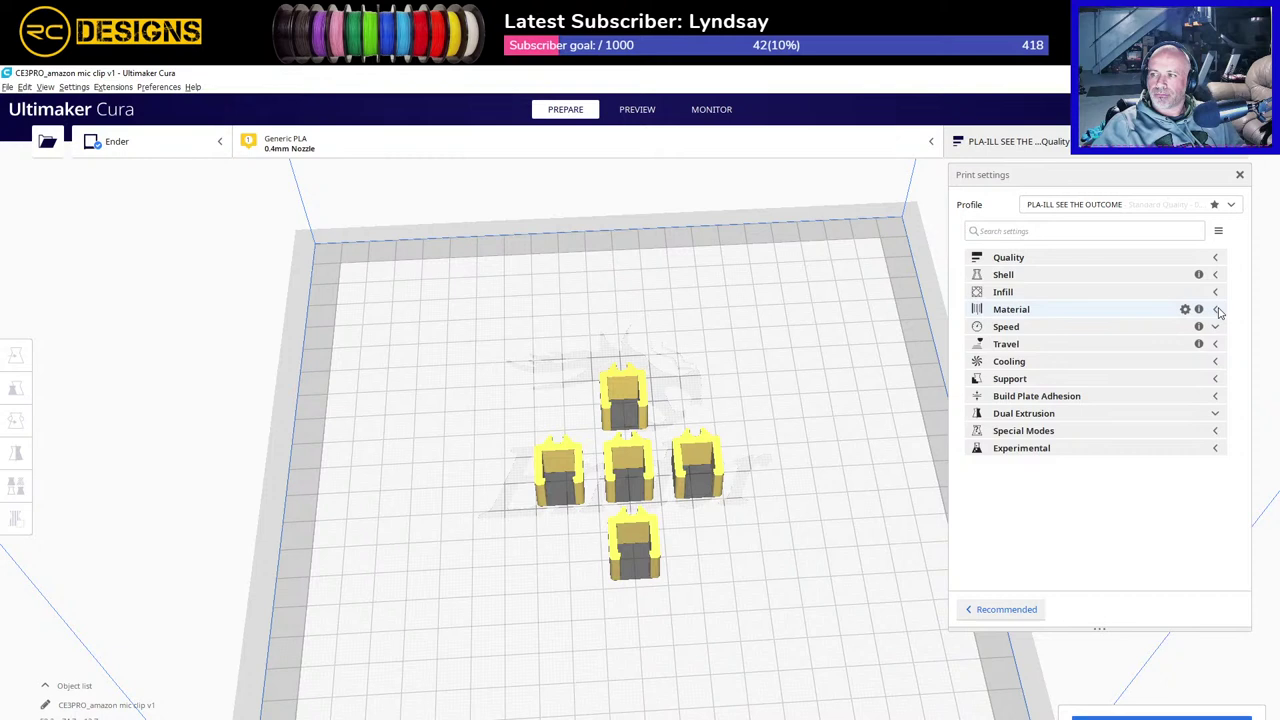
{"action": "left_click", "coordinate": [1216, 310]}
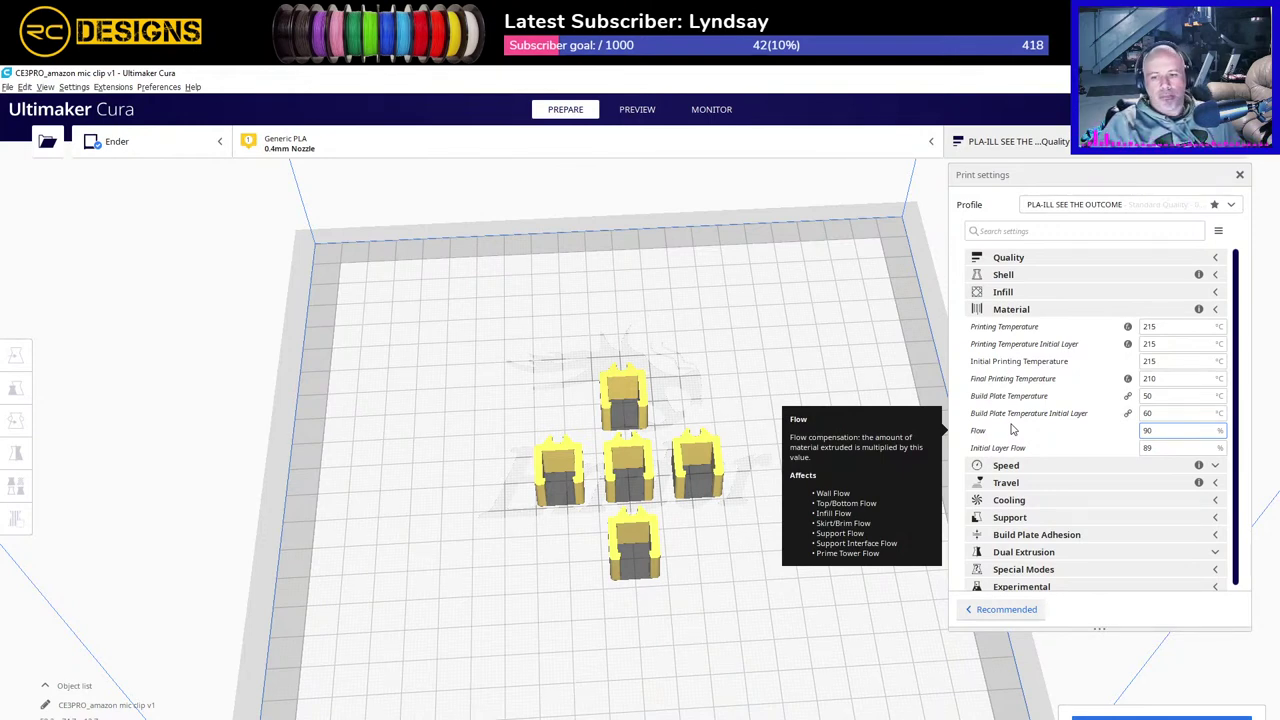
Step: Open Teaching Tech 3D Printer Calibration in a new tab via the GOOGLE > Ender 3 PRO > 3dtouch bookmarks
{"action": "key", "text": "alt+Tab"}
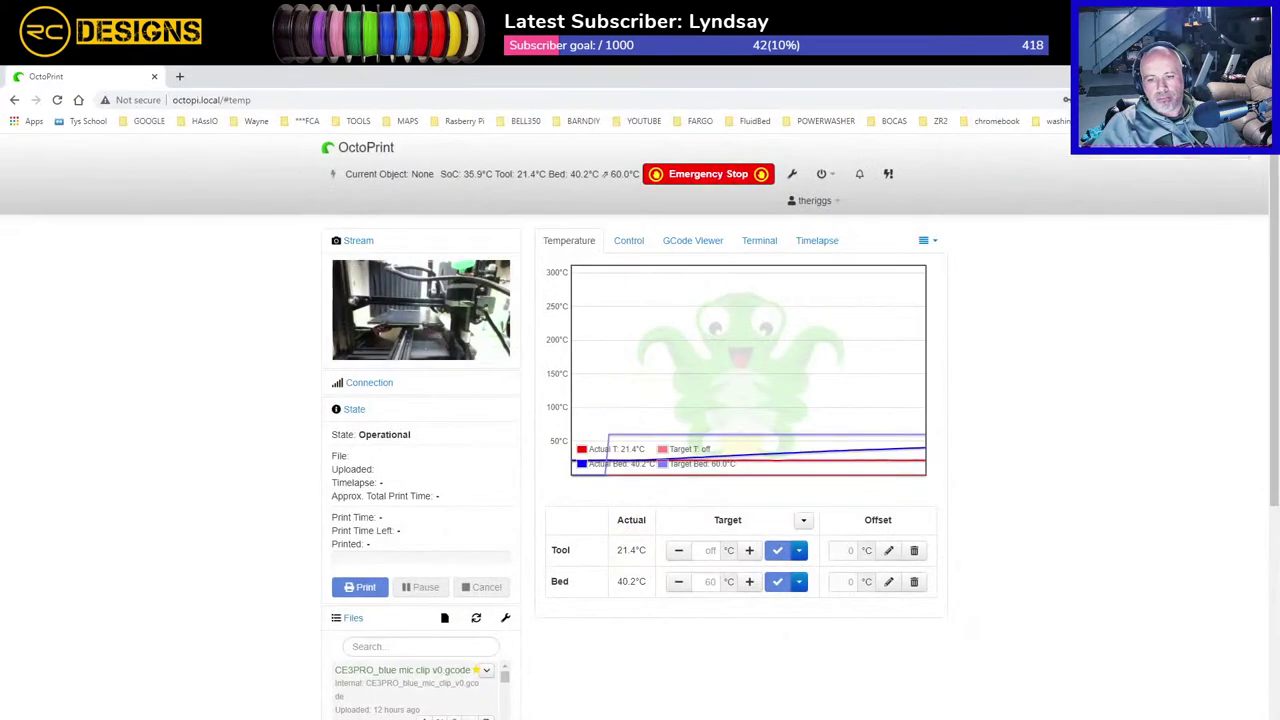
{"action": "left_click", "coordinate": [182, 77]}
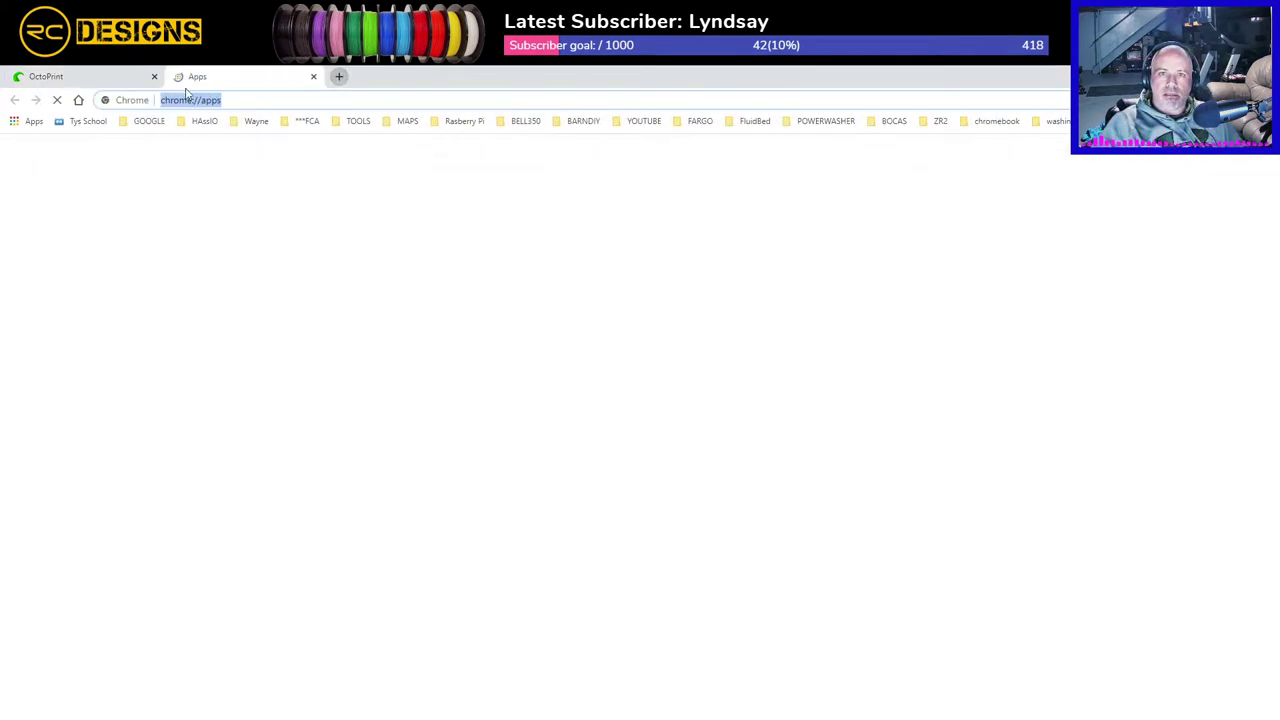
{"action": "left_click", "coordinate": [149, 121]}
{"action": "mouse_move", "coordinate": [157, 220]}
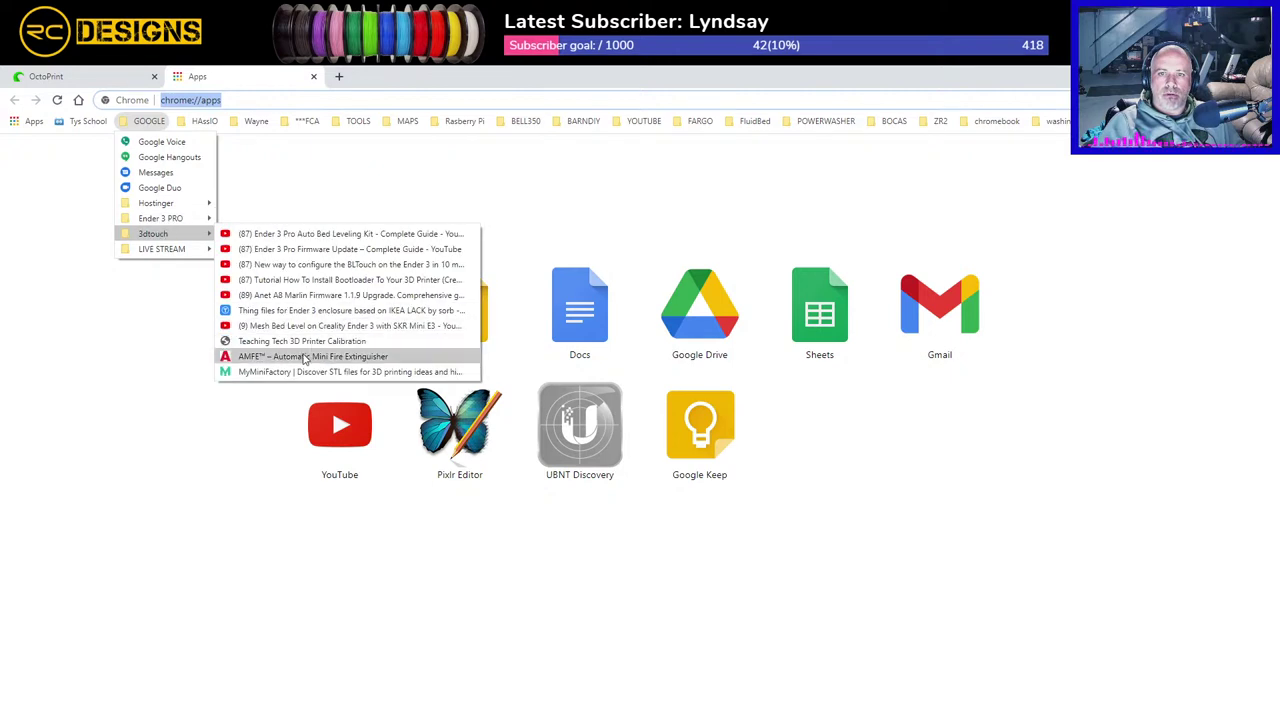
{"action": "left_click", "coordinate": [295, 342]}
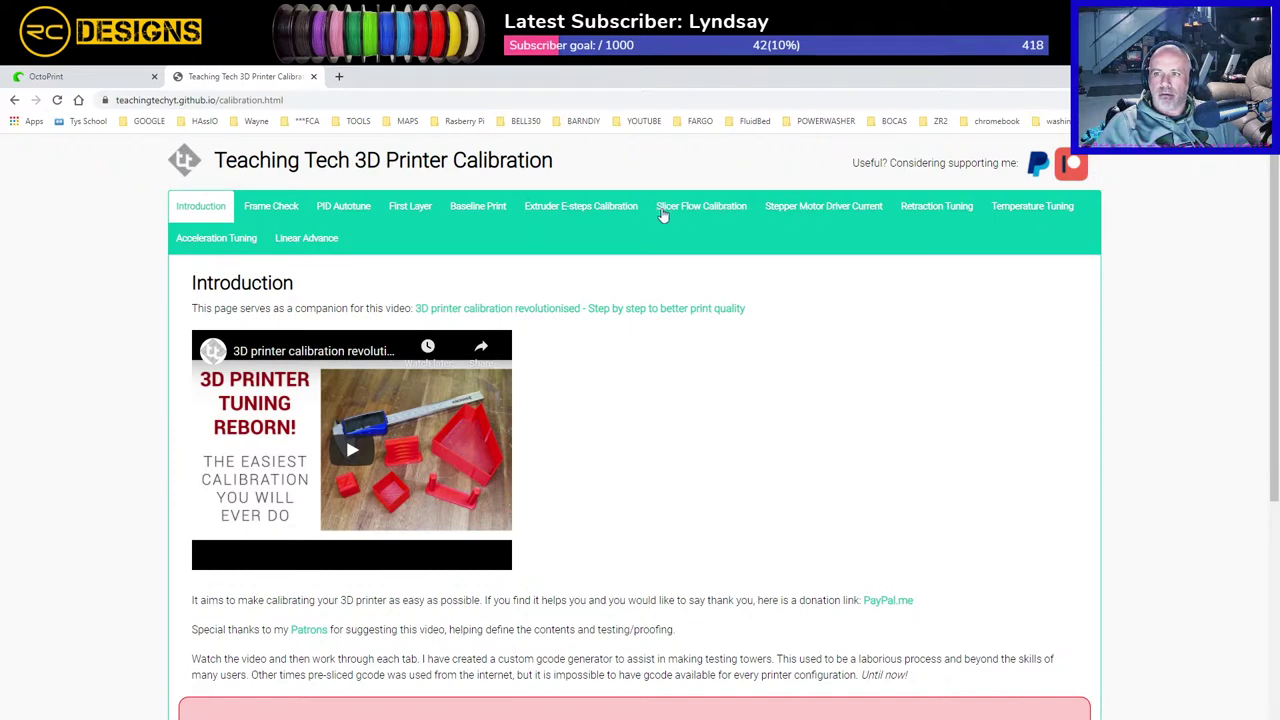
Step: Read the Extruder E-steps Calibration guide, then close the calibration page to return to OctoPrint
{"action": "left_click", "coordinate": [572, 212]}
{"action": "scroll", "coordinate": [457, 535], "scroll_direction": "down", "scroll_amount": 6}
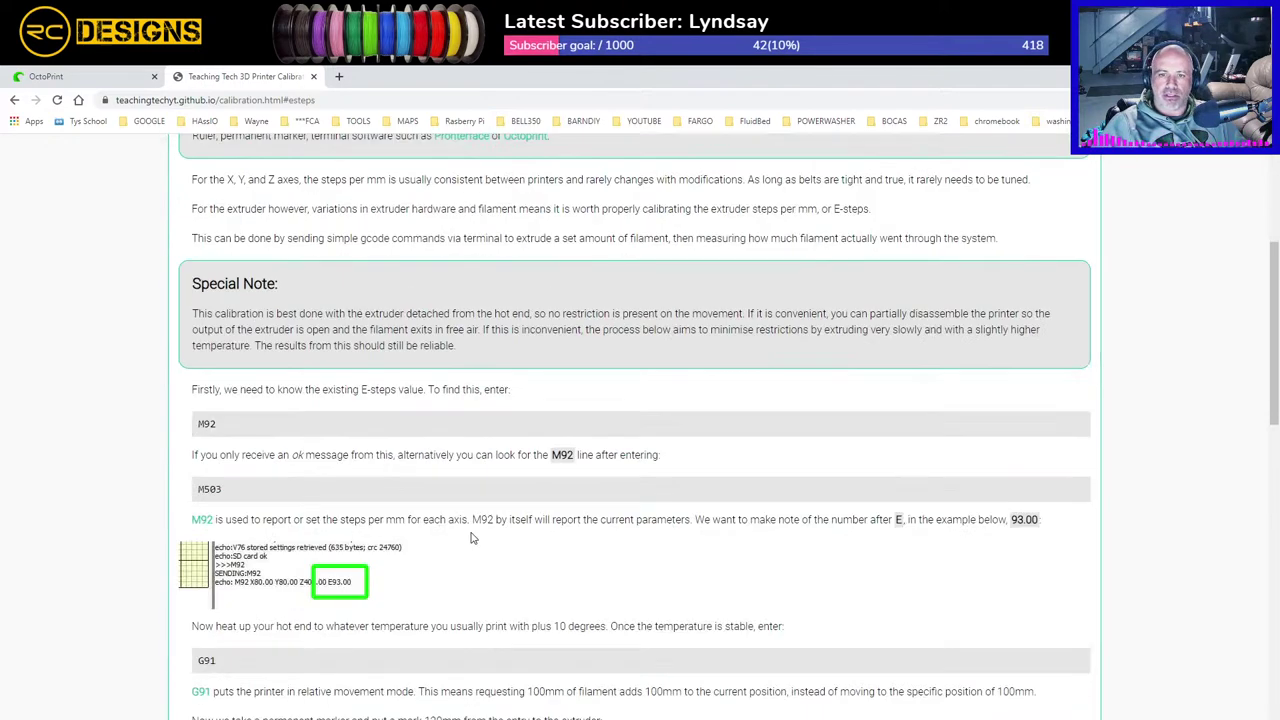
{"action": "scroll", "coordinate": [503, 535], "scroll_direction": "down", "scroll_amount": 8}
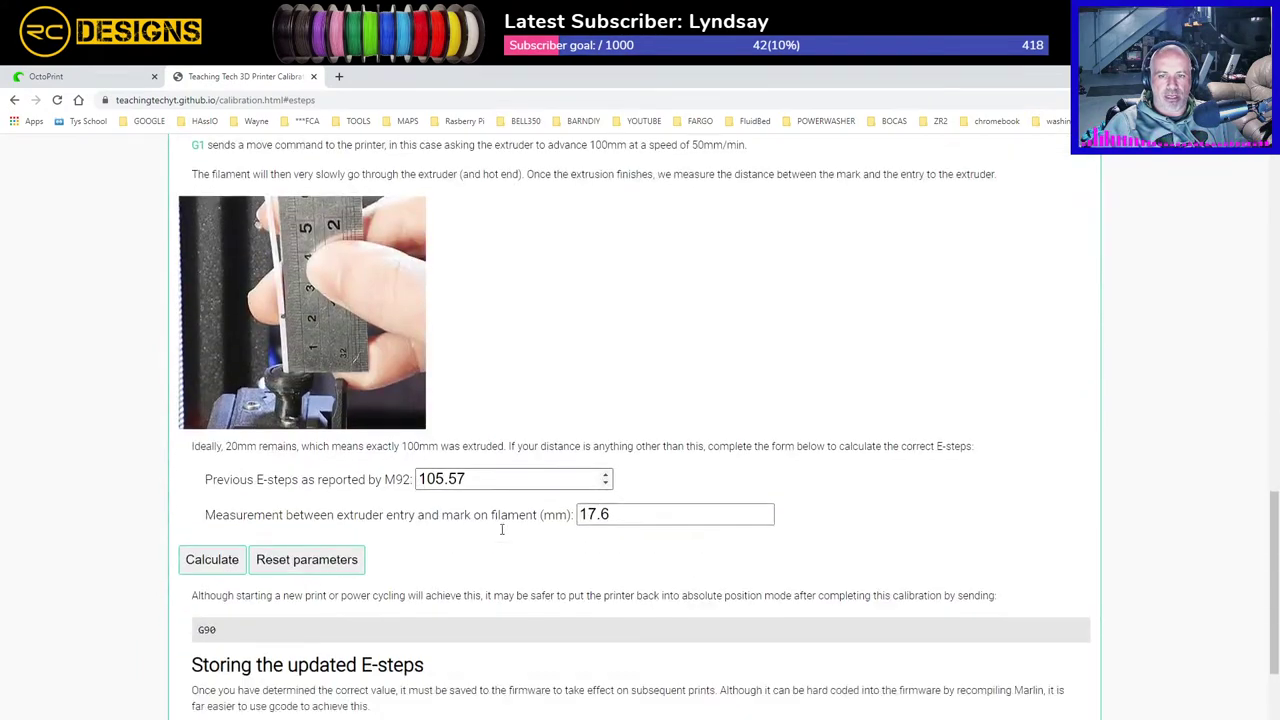
{"action": "scroll", "coordinate": [498, 541], "scroll_direction": "up", "scroll_amount": 15}
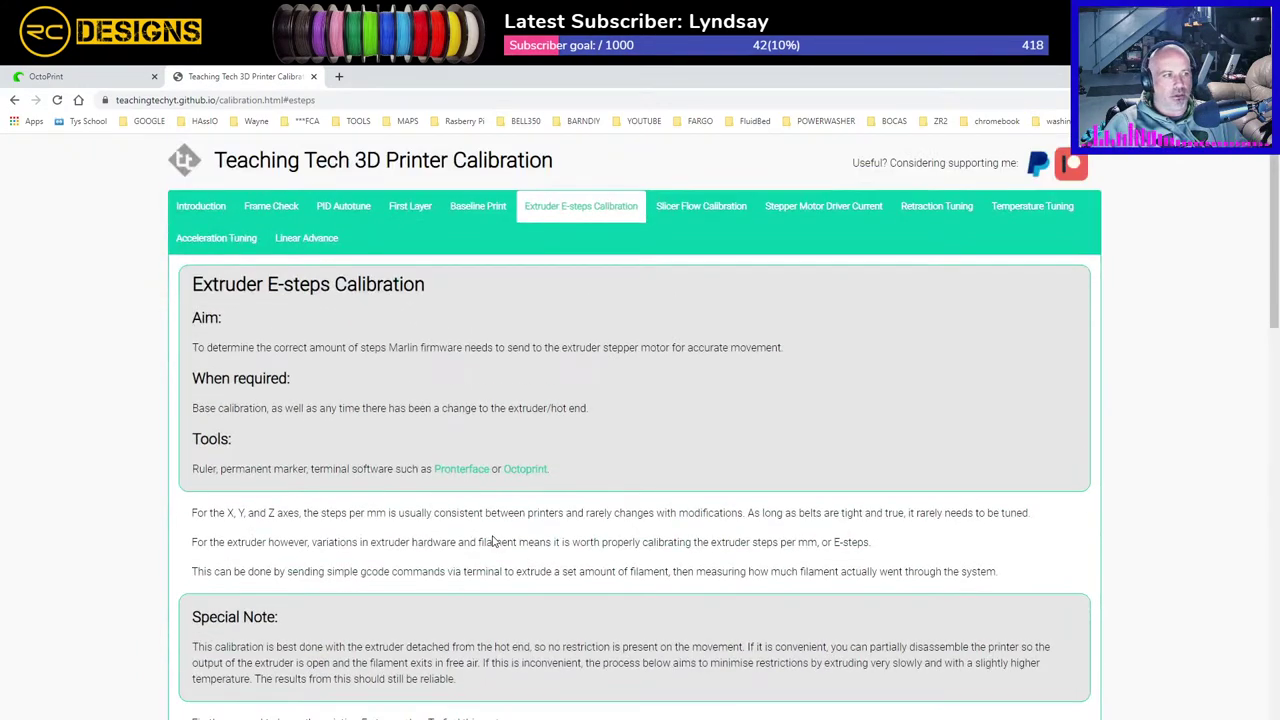
{"action": "left_click", "coordinate": [313, 77]}
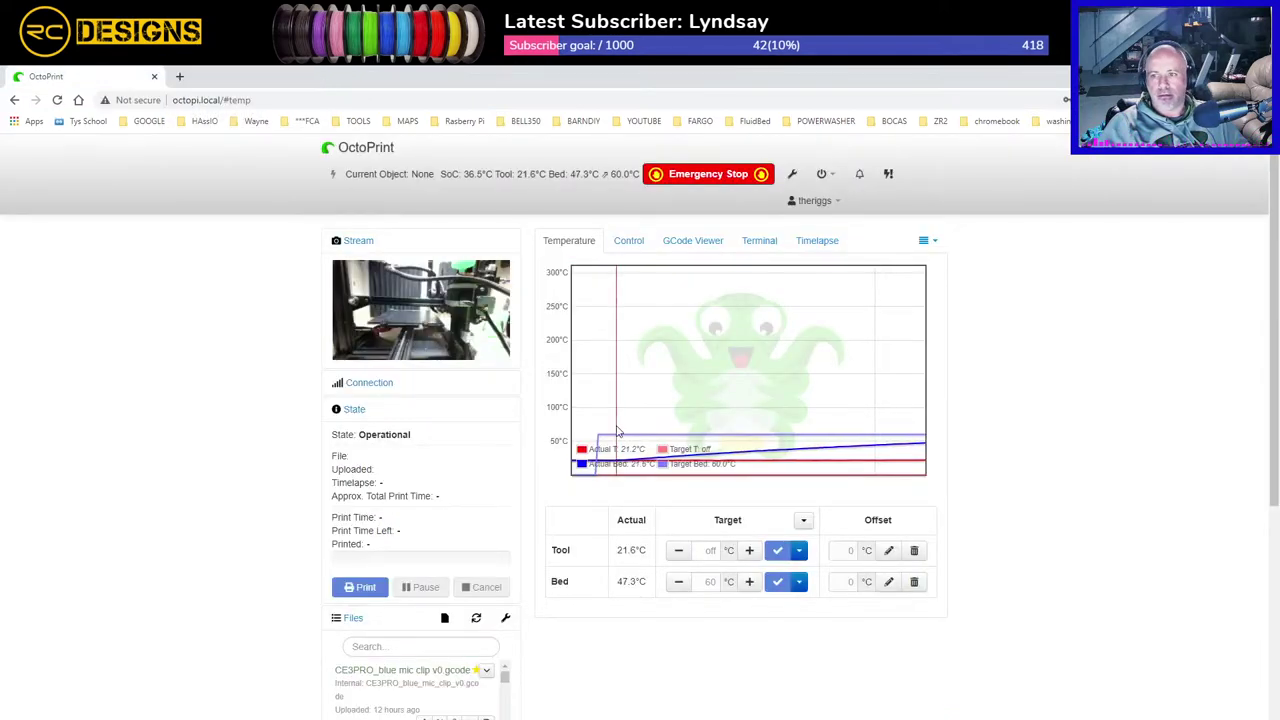
{"action": "key", "text": "alt+Tab"}
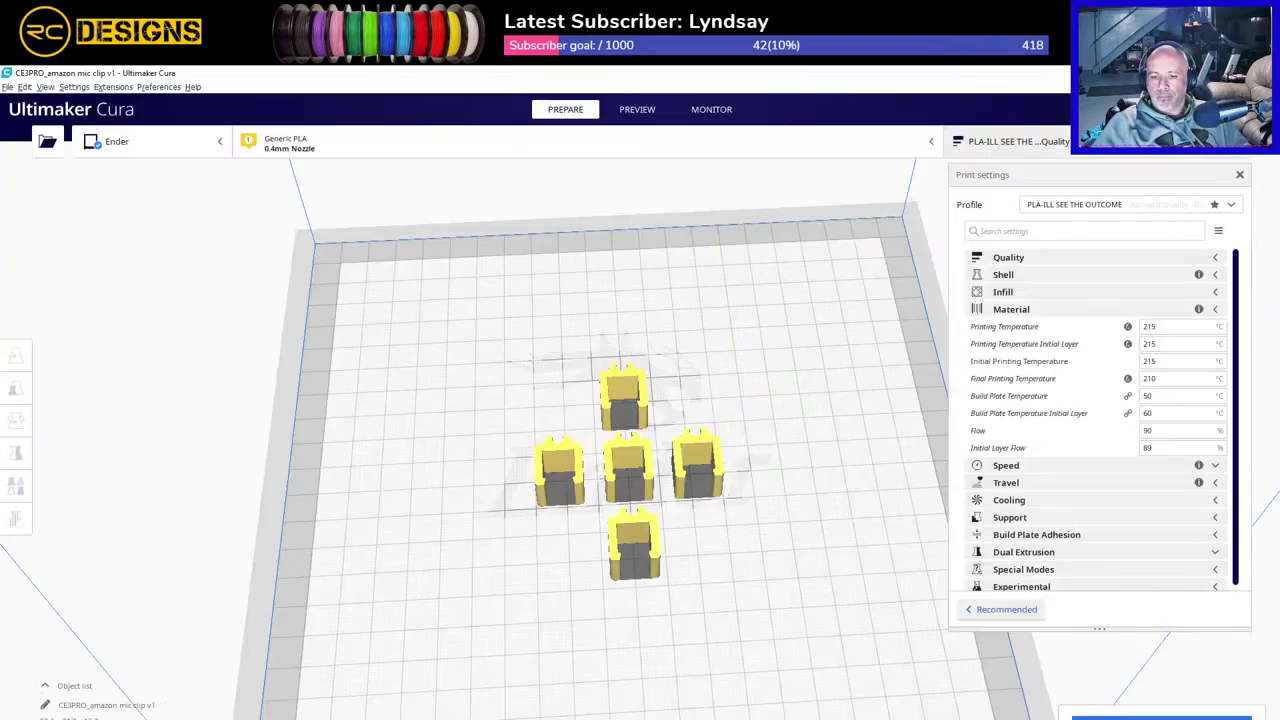
{"action": "left_click", "coordinate": [1162, 430]}
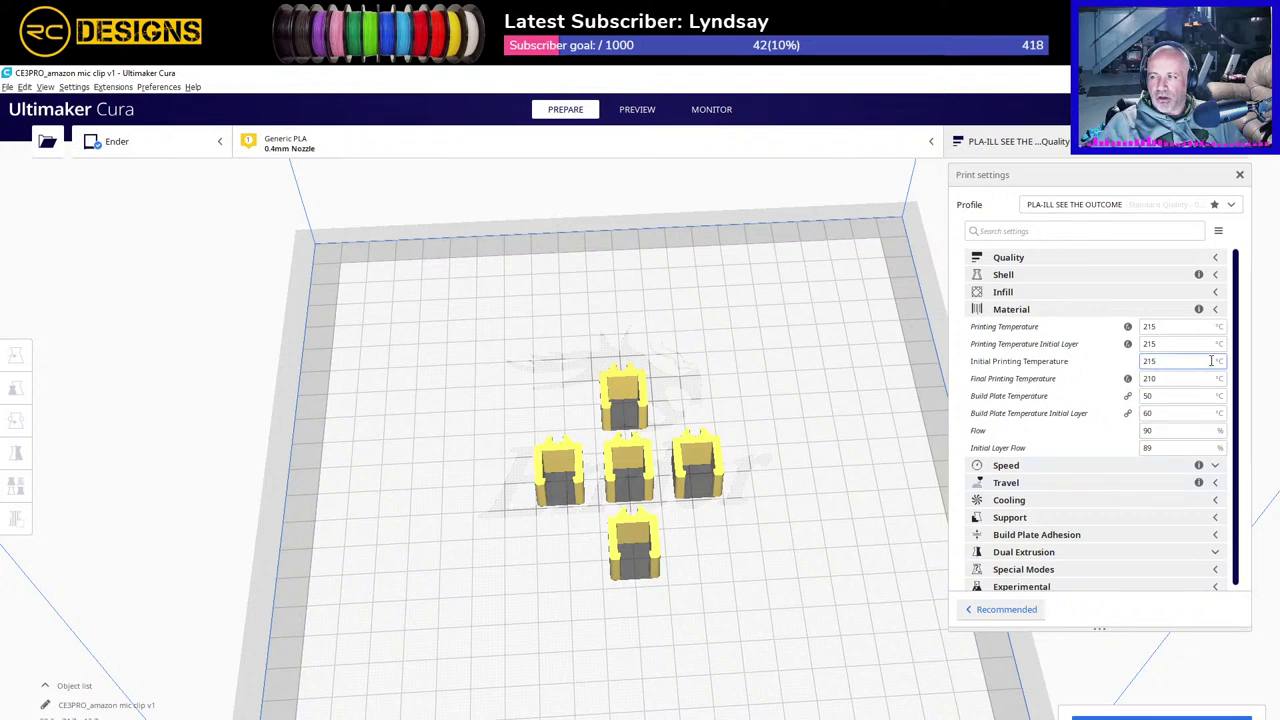
{"action": "left_click", "coordinate": [1217, 310]}
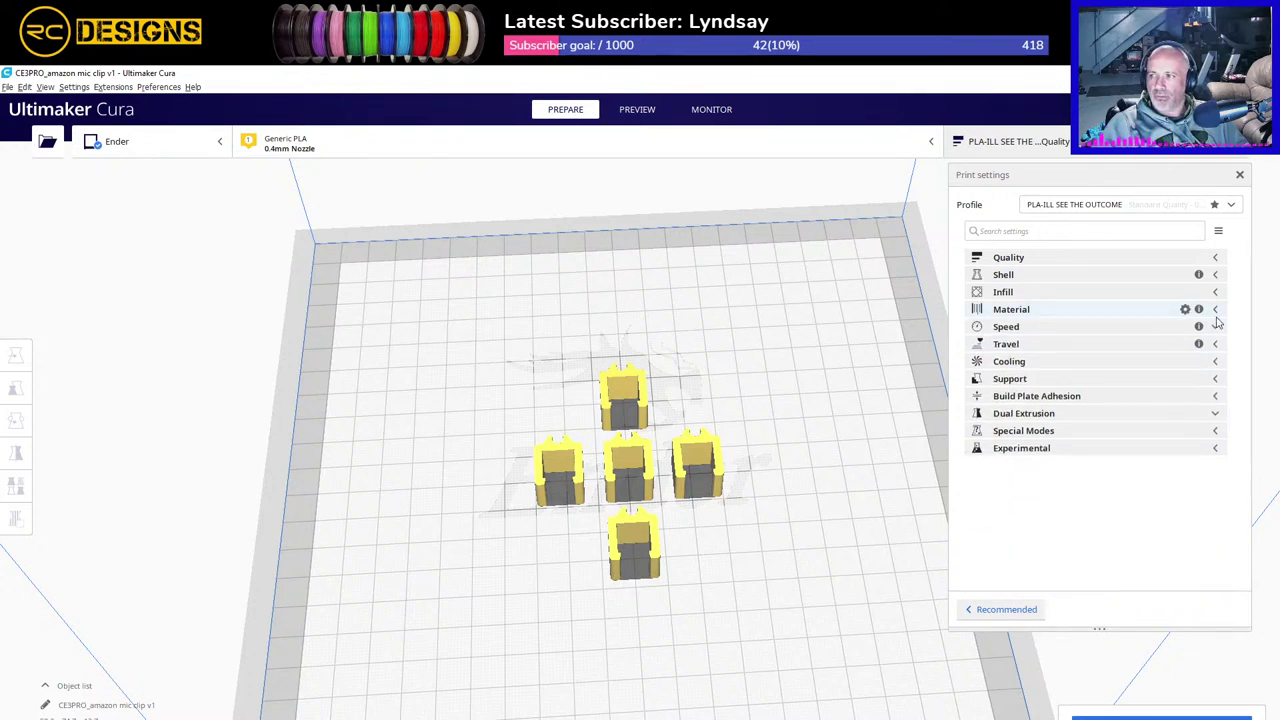
{"action": "left_click", "coordinate": [1215, 327]}
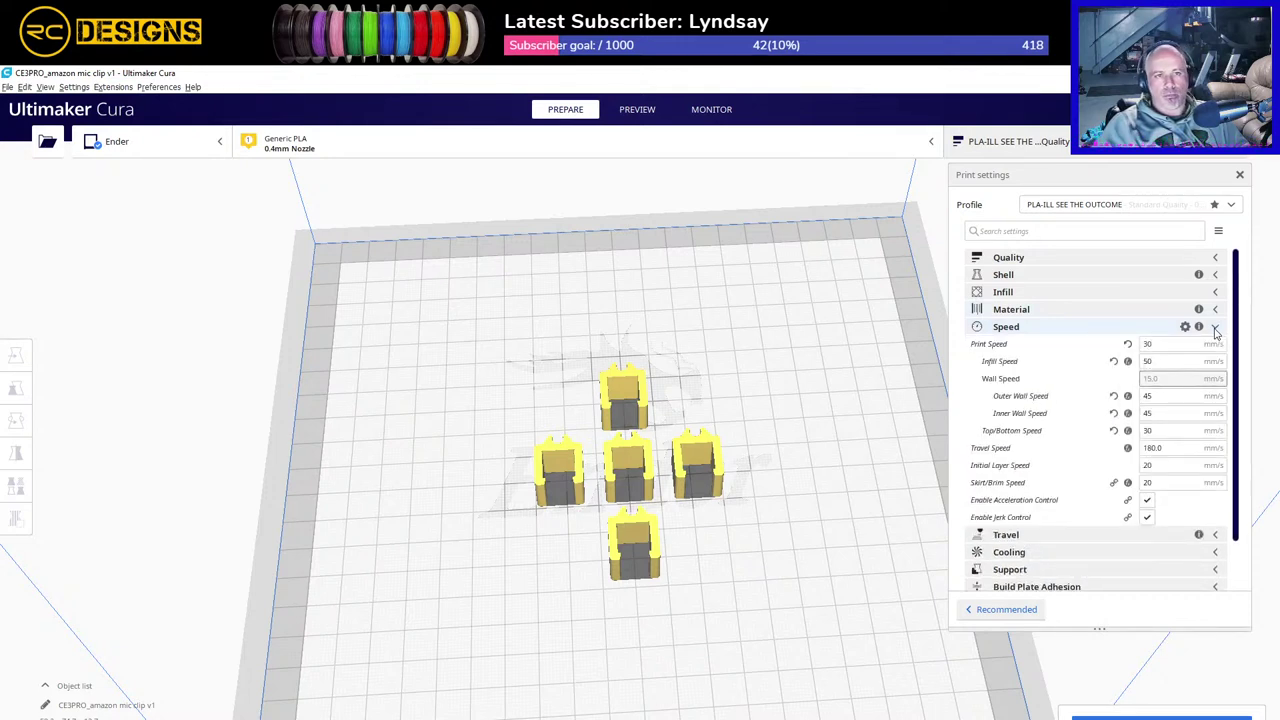
{"action": "left_click", "coordinate": [1215, 328]}
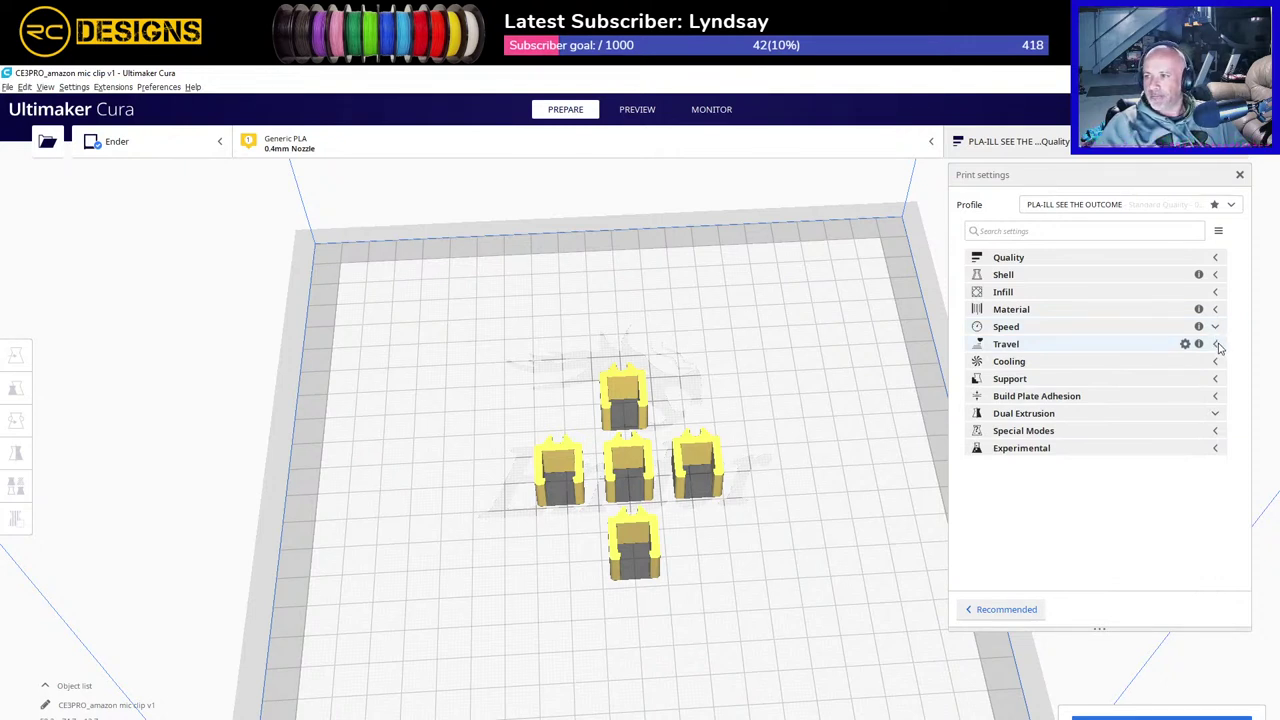
{"action": "left_click", "coordinate": [1217, 345]}
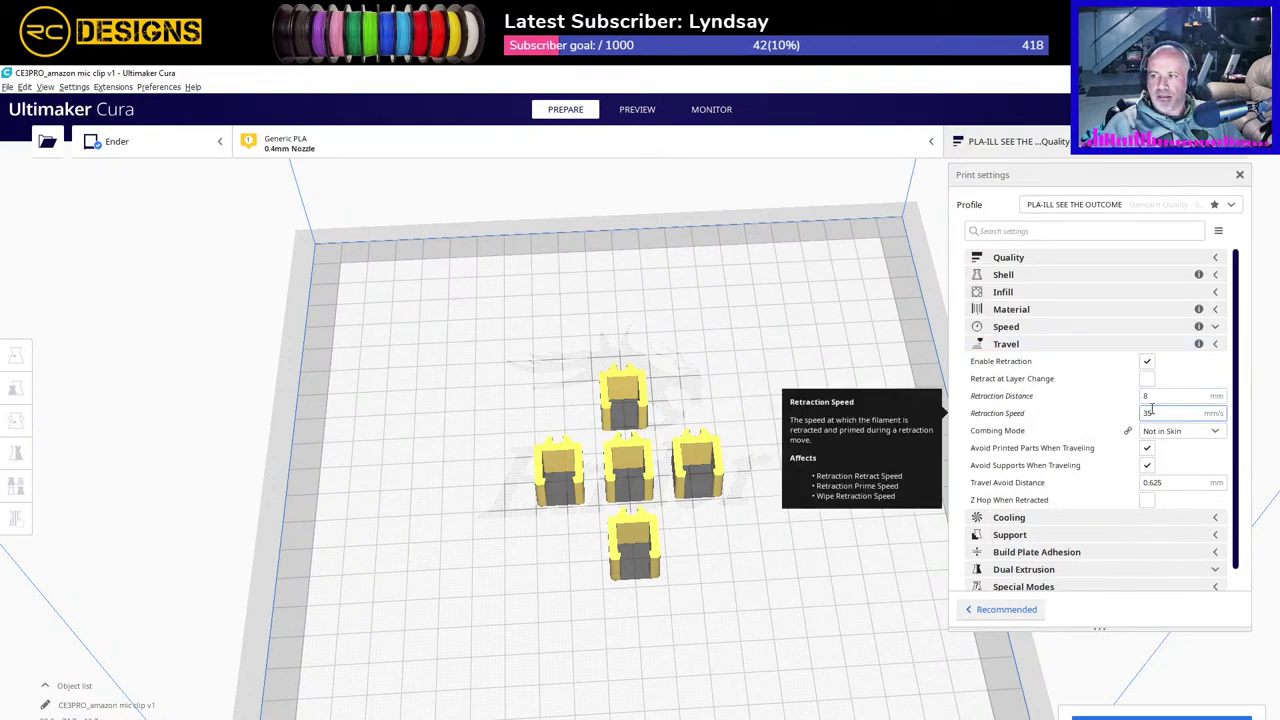
{"action": "left_click", "coordinate": [1216, 345]}
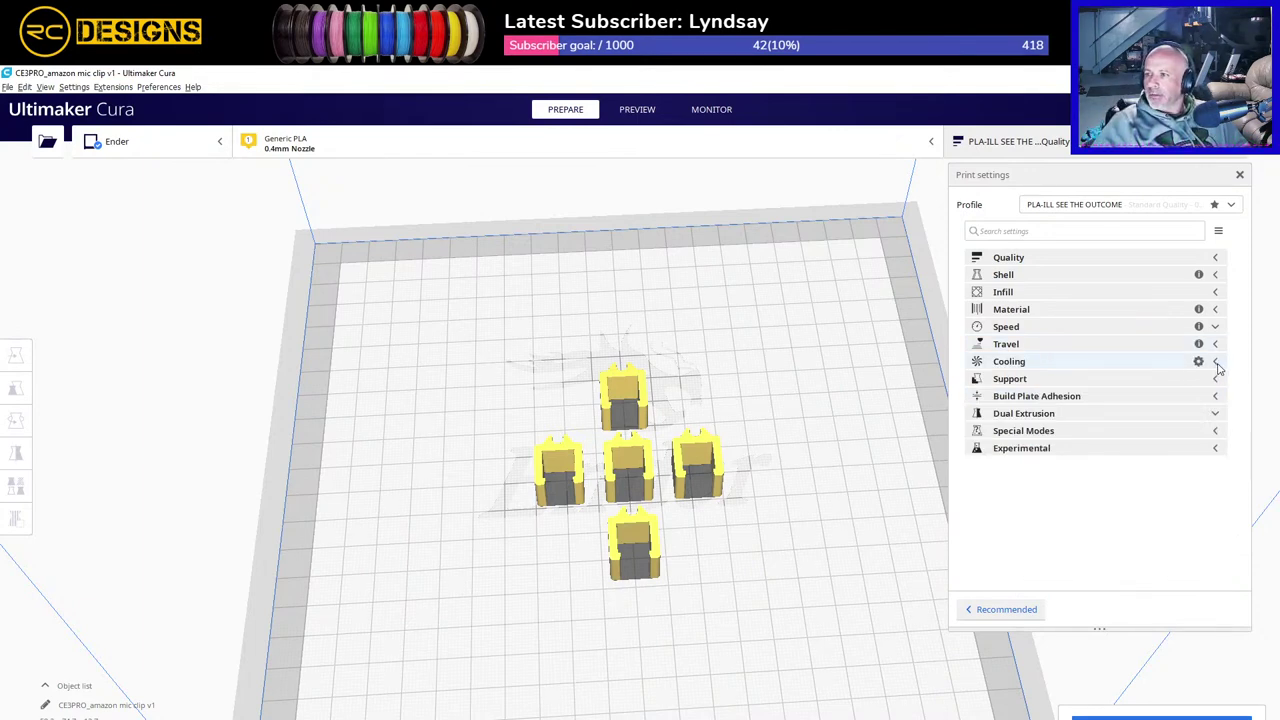
{"action": "left_click", "coordinate": [1216, 362]}
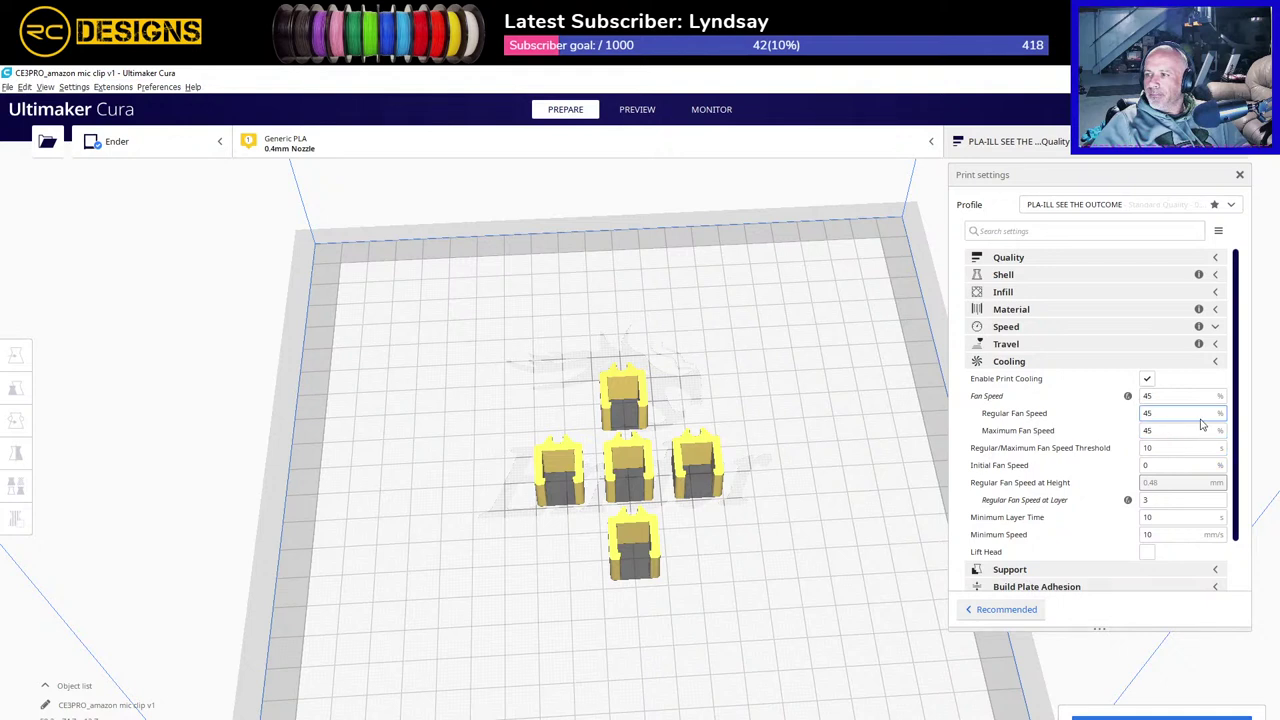
{"action": "scroll", "coordinate": [1202, 425], "scroll_direction": "down", "scroll_amount": 1}
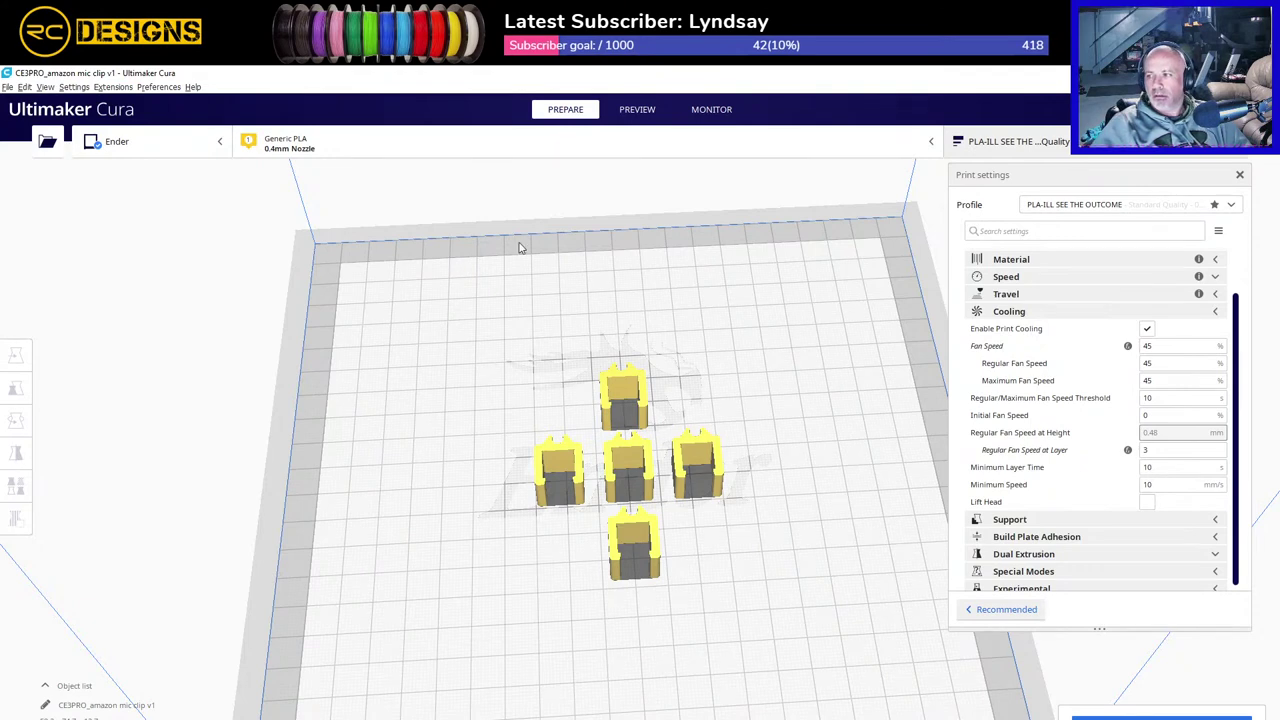
{"action": "left_click", "coordinate": [1217, 312]}
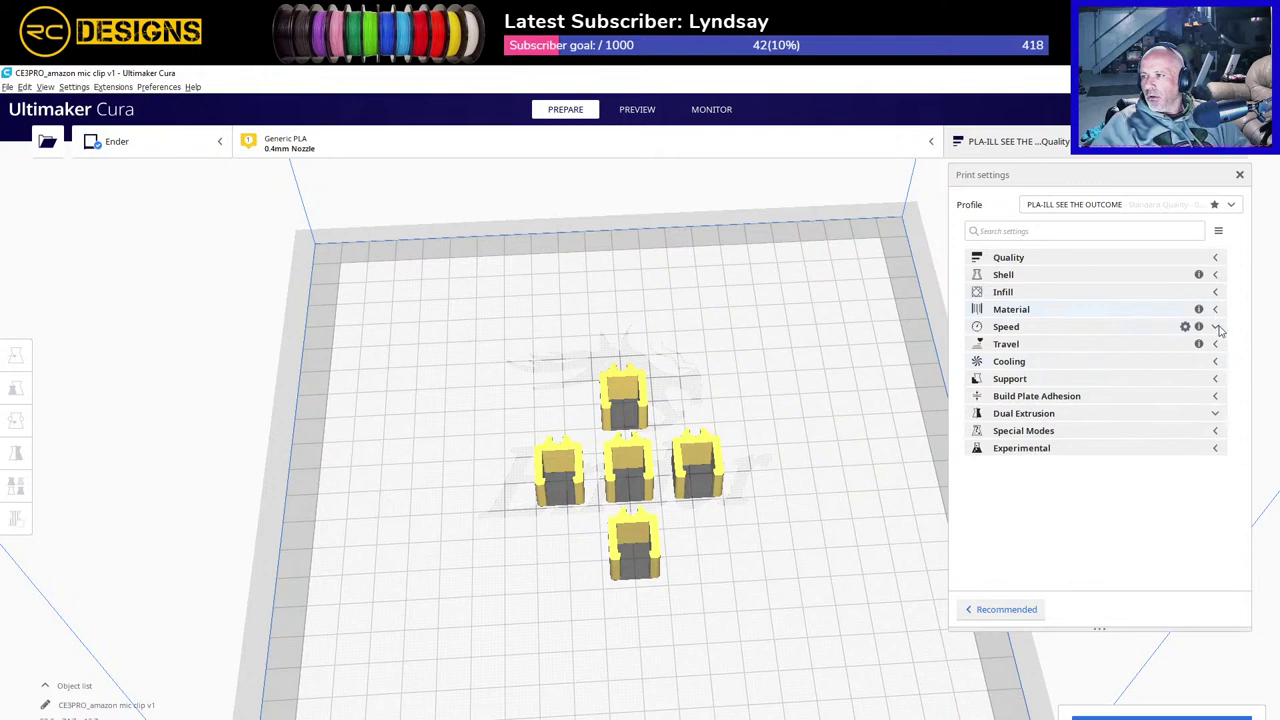
{"action": "left_click", "coordinate": [1216, 380]}
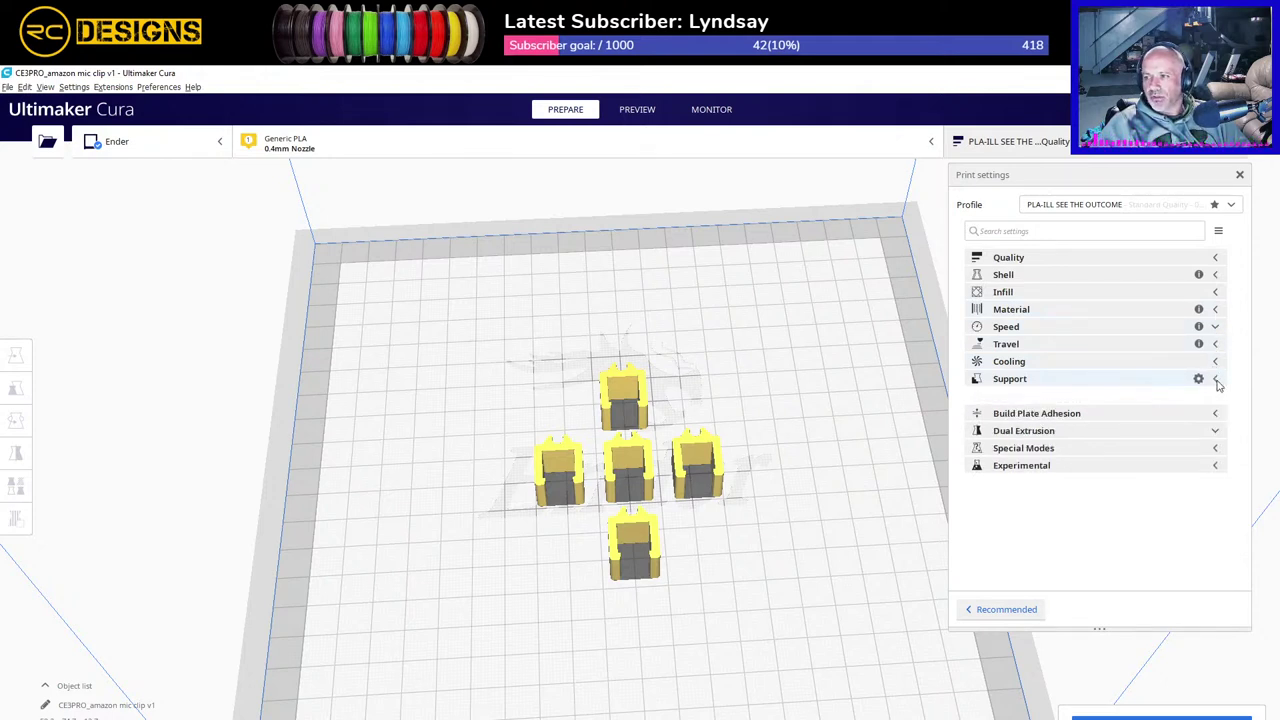
{"action": "left_click", "coordinate": [1216, 381]}
{"action": "left_click", "coordinate": [1216, 398]}
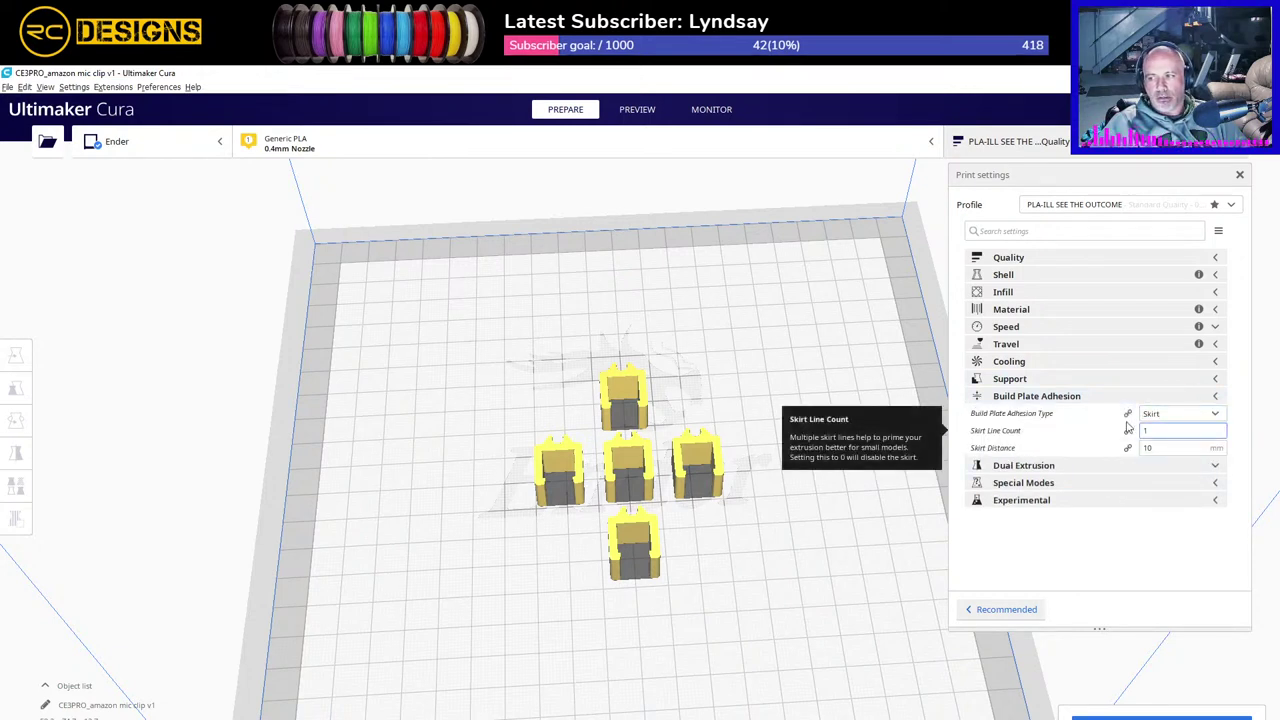
{"action": "left_click", "coordinate": [1215, 397]}
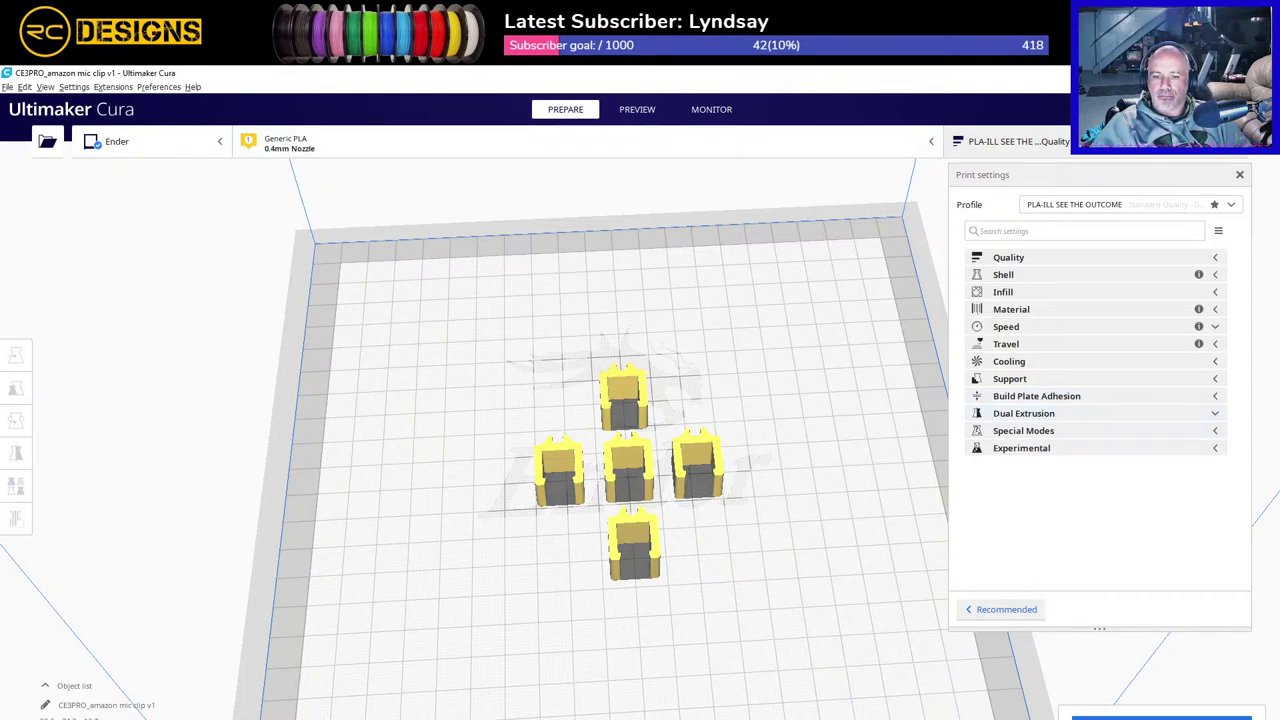
Step: Check OctoPrint's printer state and bed temperature, then return to Cura's sliced five-clip project
{"action": "key", "text": "alt+Tab"}
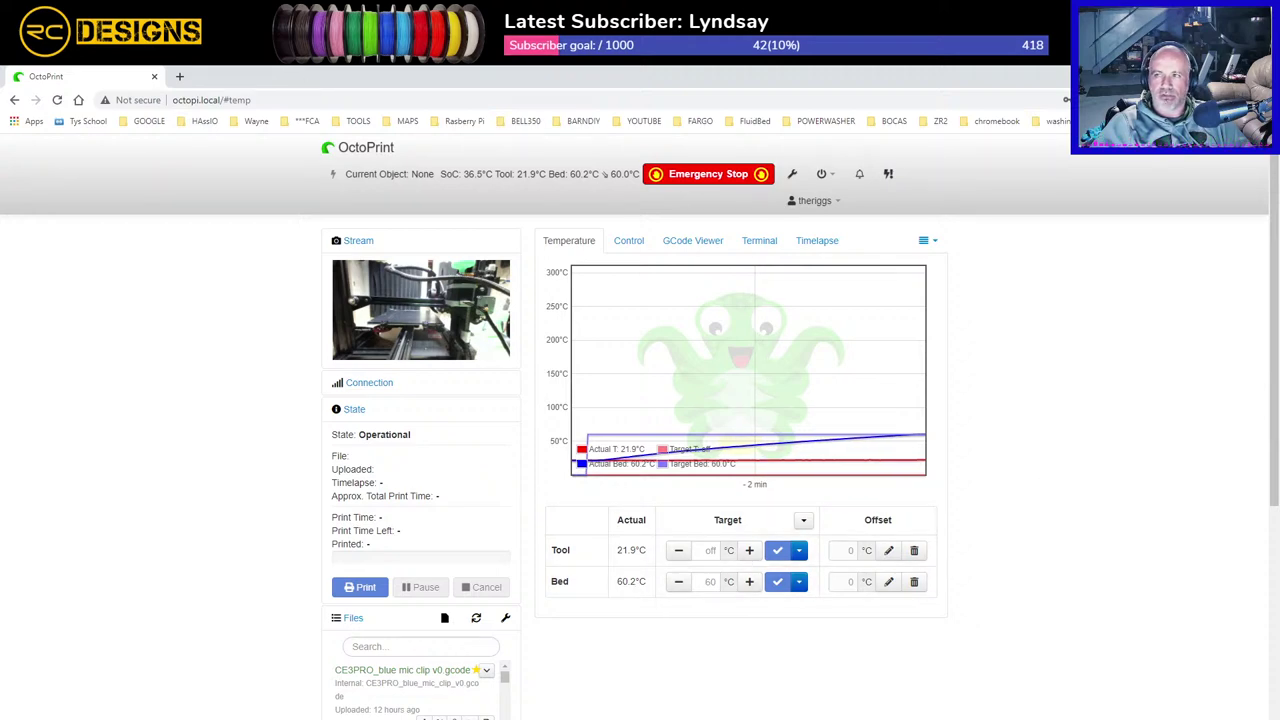
{"action": "key", "text": "alt+Tab"}
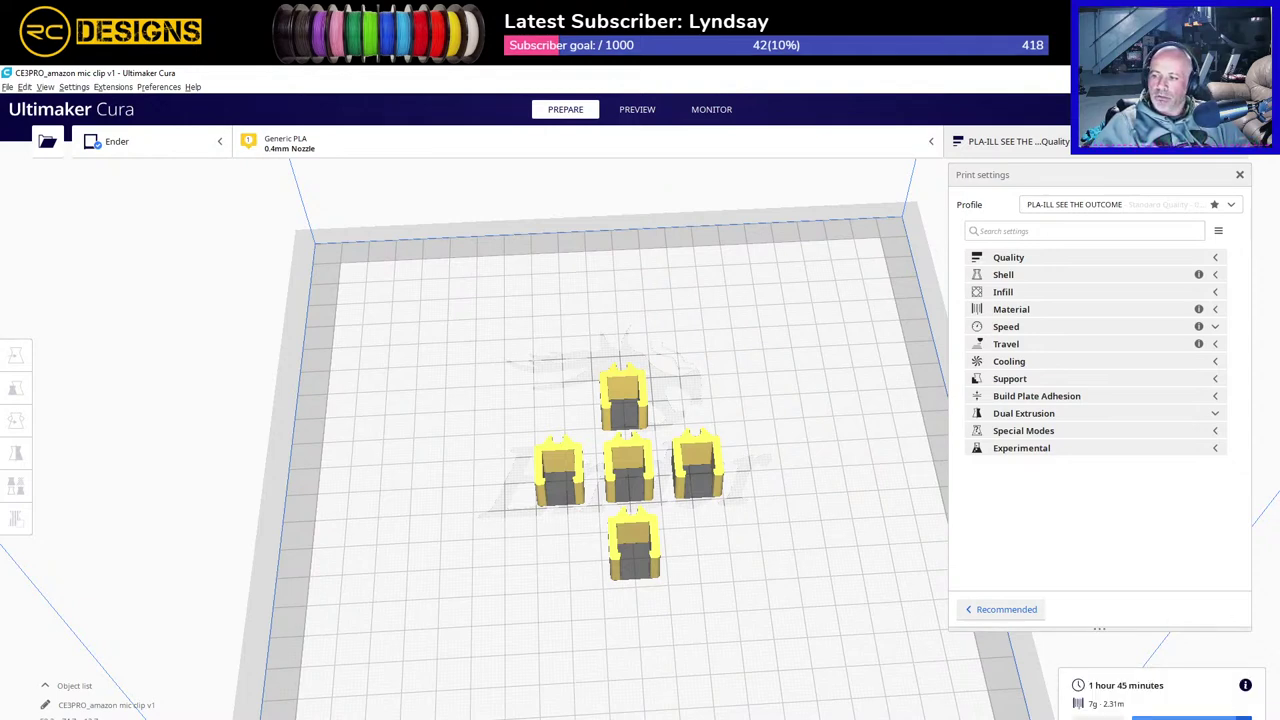
Step: View the Ender's webcam and controls in Cura's Monitor, then Preview, then go to OctoPrint
{"action": "left_click", "coordinate": [711, 109]}
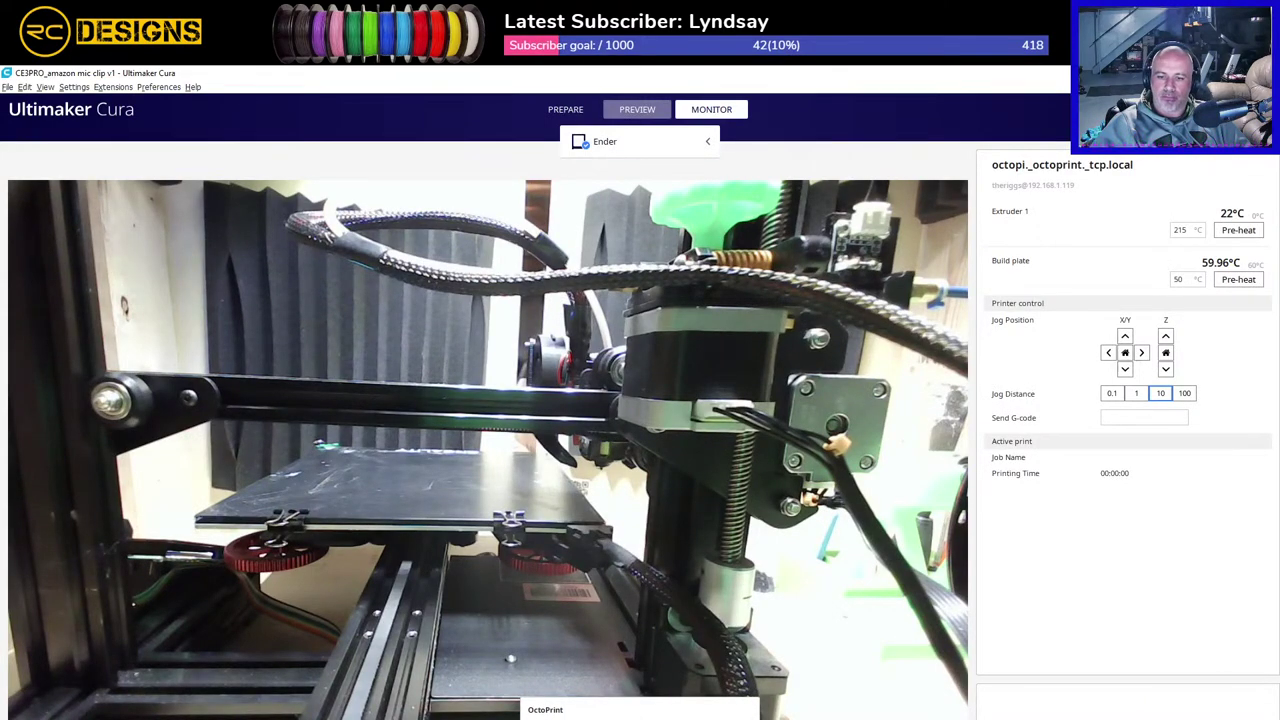
{"action": "left_click", "coordinate": [637, 109]}
{"action": "key", "text": "alt+Tab"}
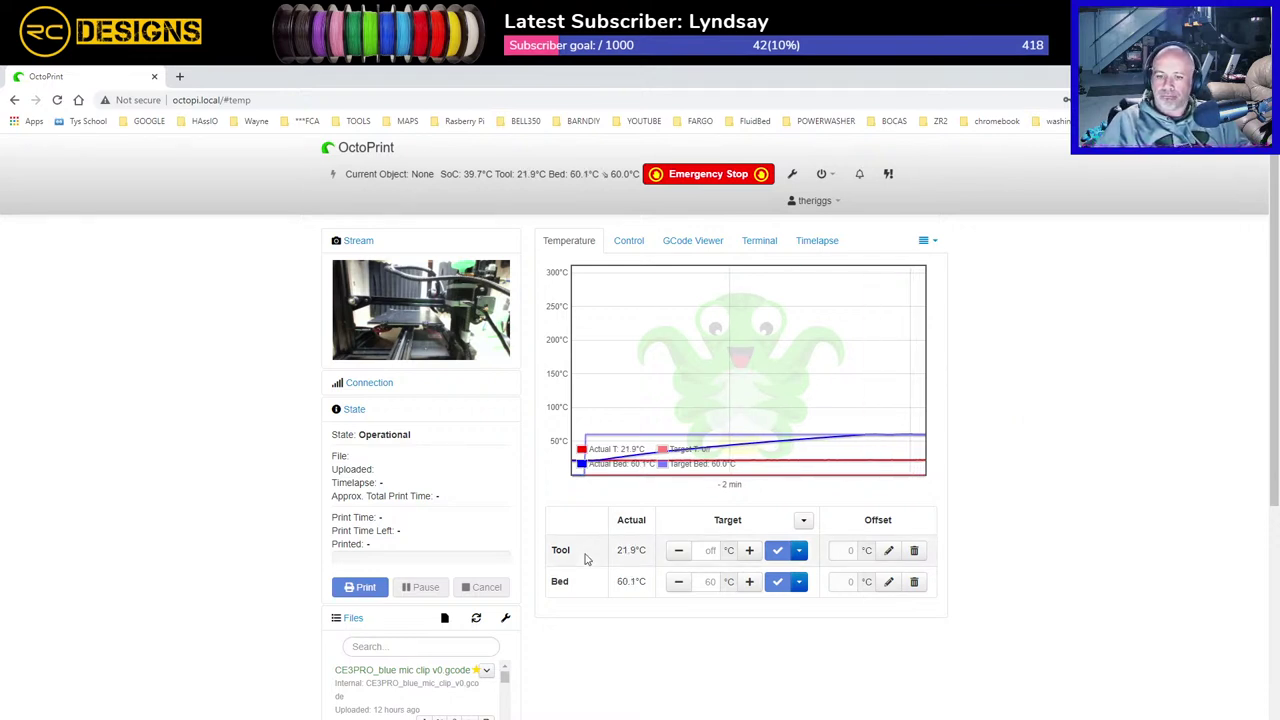
Step: Exit OctoPrint's fullscreen webcam and check the hotend heating toward 160°C, then return to Cura Preview
{"action": "key", "text": "alt+Tab"}
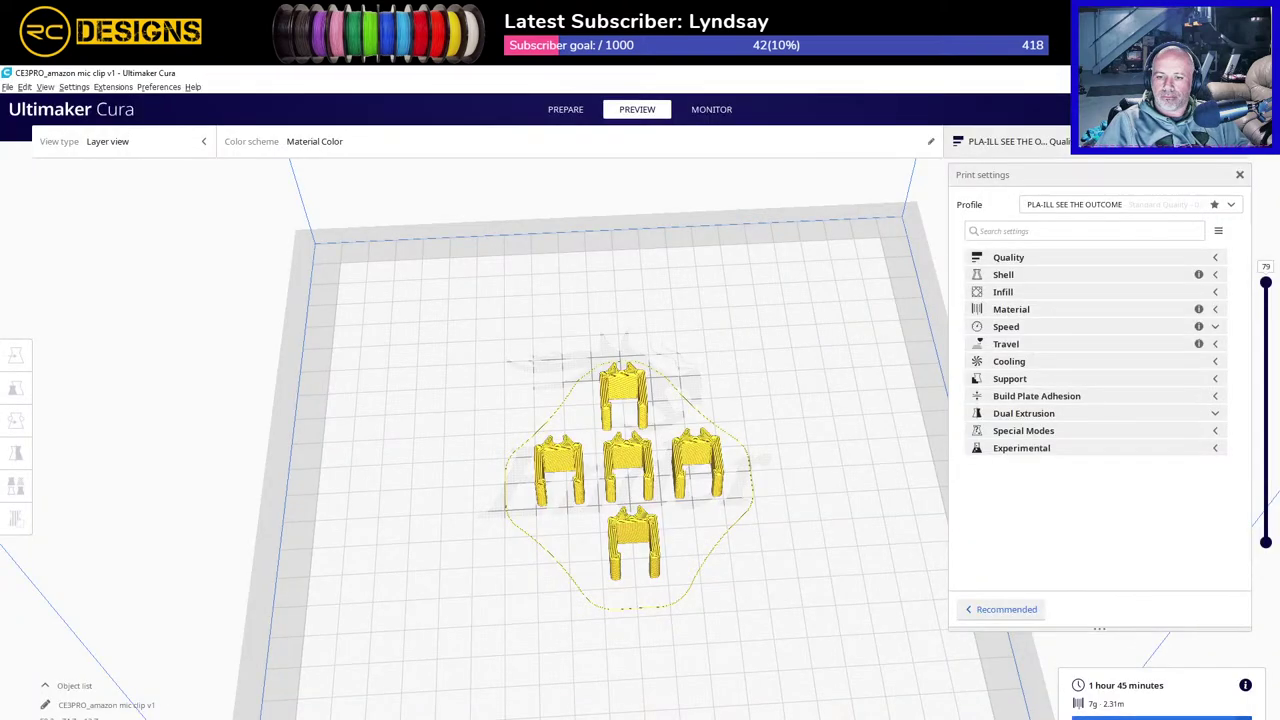
{"action": "key", "text": "alt+Tab"}
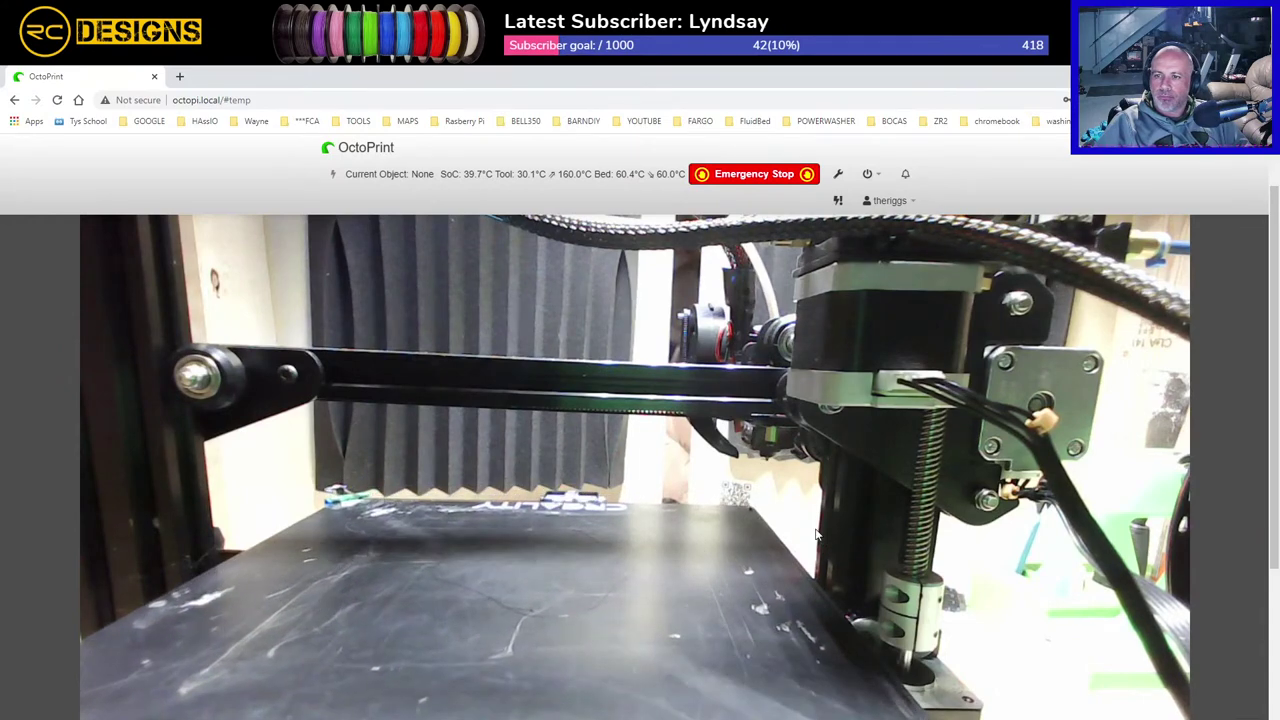
{"action": "double_click", "coordinate": [595, 567]}
{"action": "key", "text": "alt+Tab"}
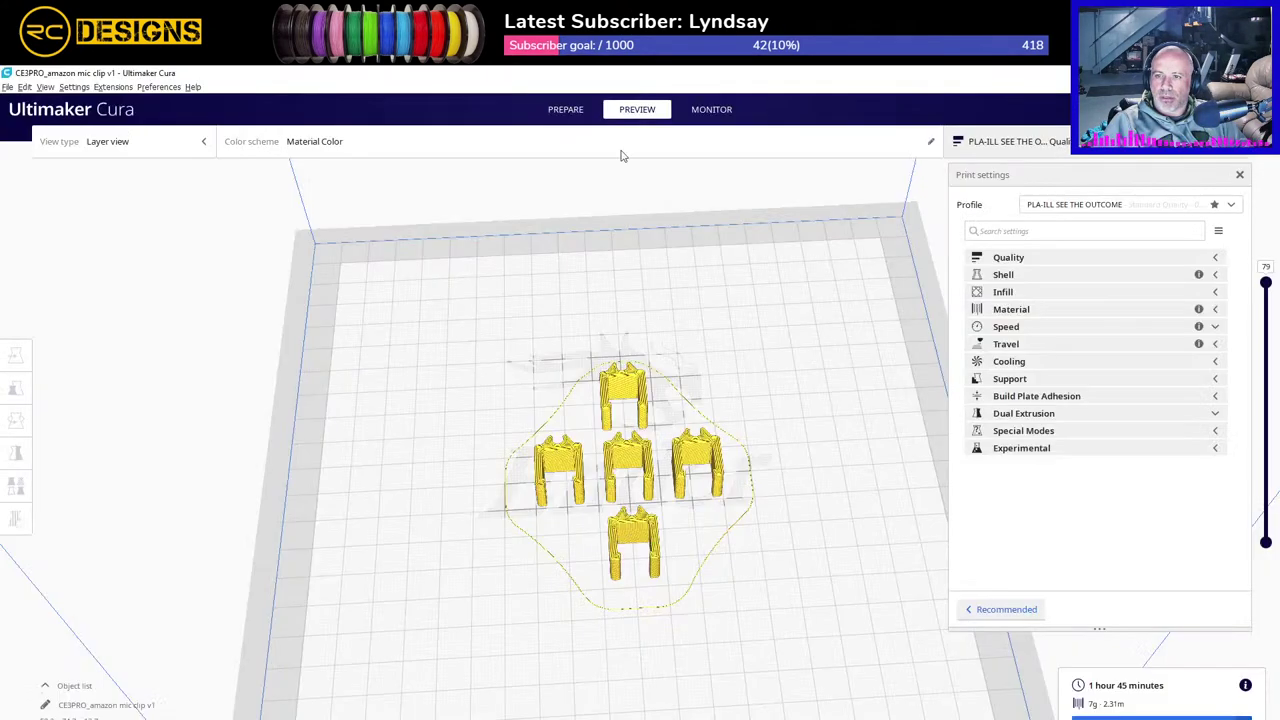
Step: Watch CE3PRO_amazon_mic_clip_v1.gcode printing on Cura's Monitor page via webcam and progress
{"action": "left_click", "coordinate": [716, 108]}
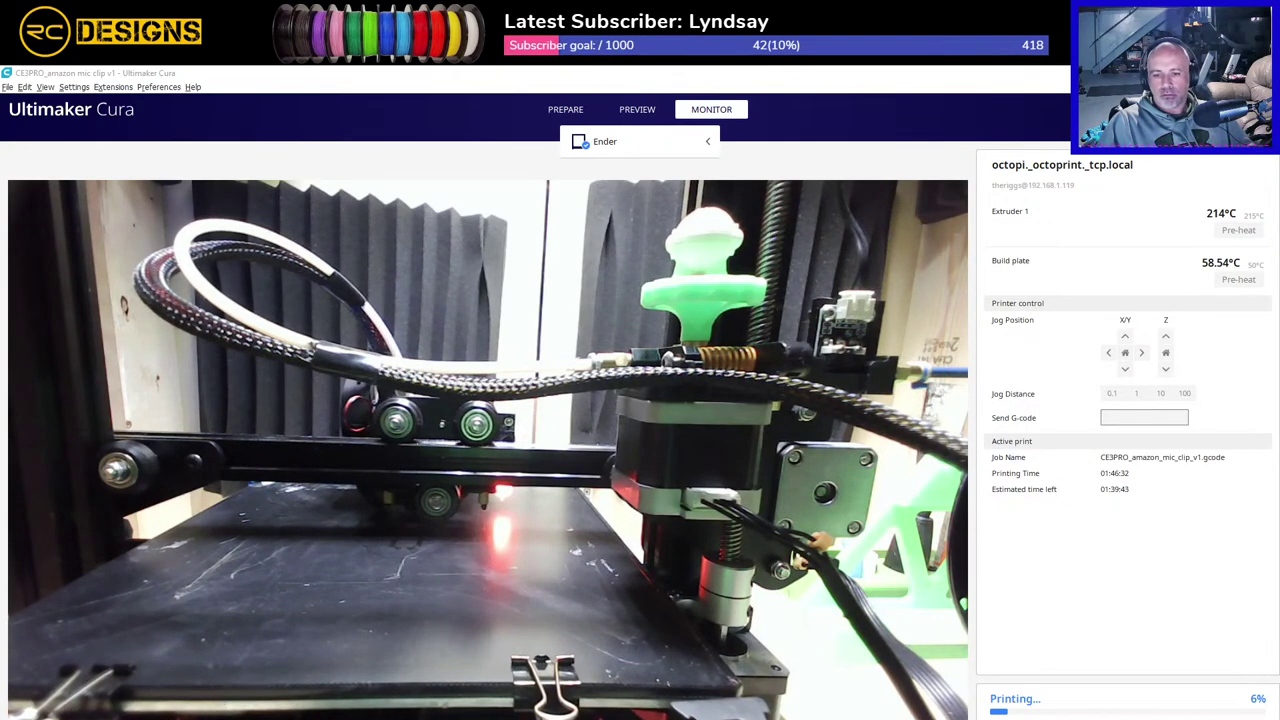
Step: In OctoPrint, highlight the mic clip job's print time and time-left figures, then deselect
{"action": "key", "text": "alt+Tab"}
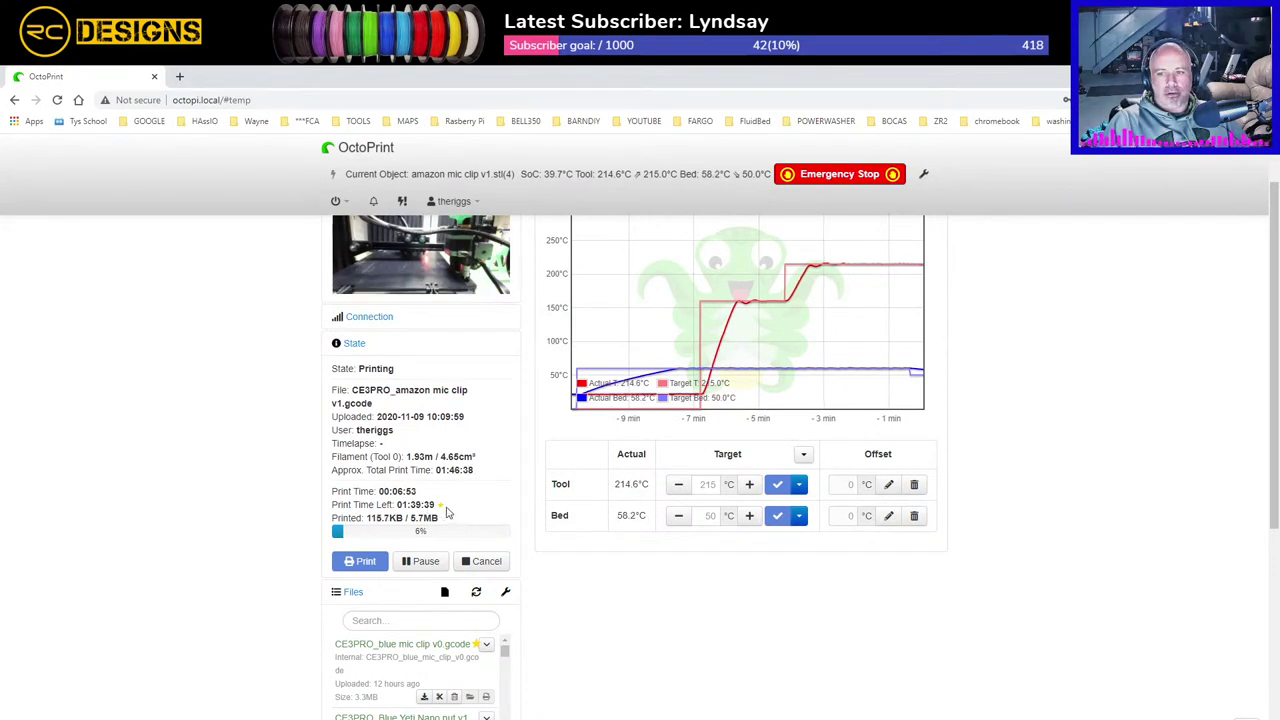
{"action": "left_click_drag", "start_coordinate": [447, 512], "coordinate": [300, 515]}
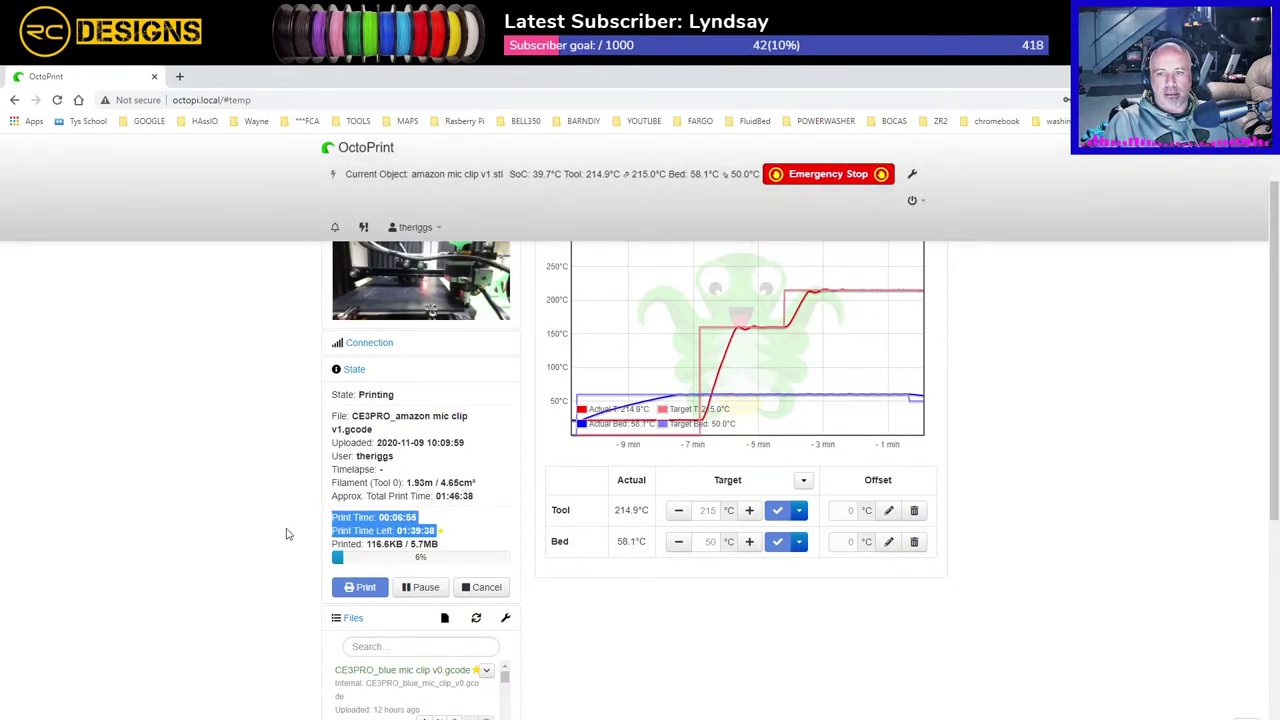
{"action": "left_click", "coordinate": [247, 534]}
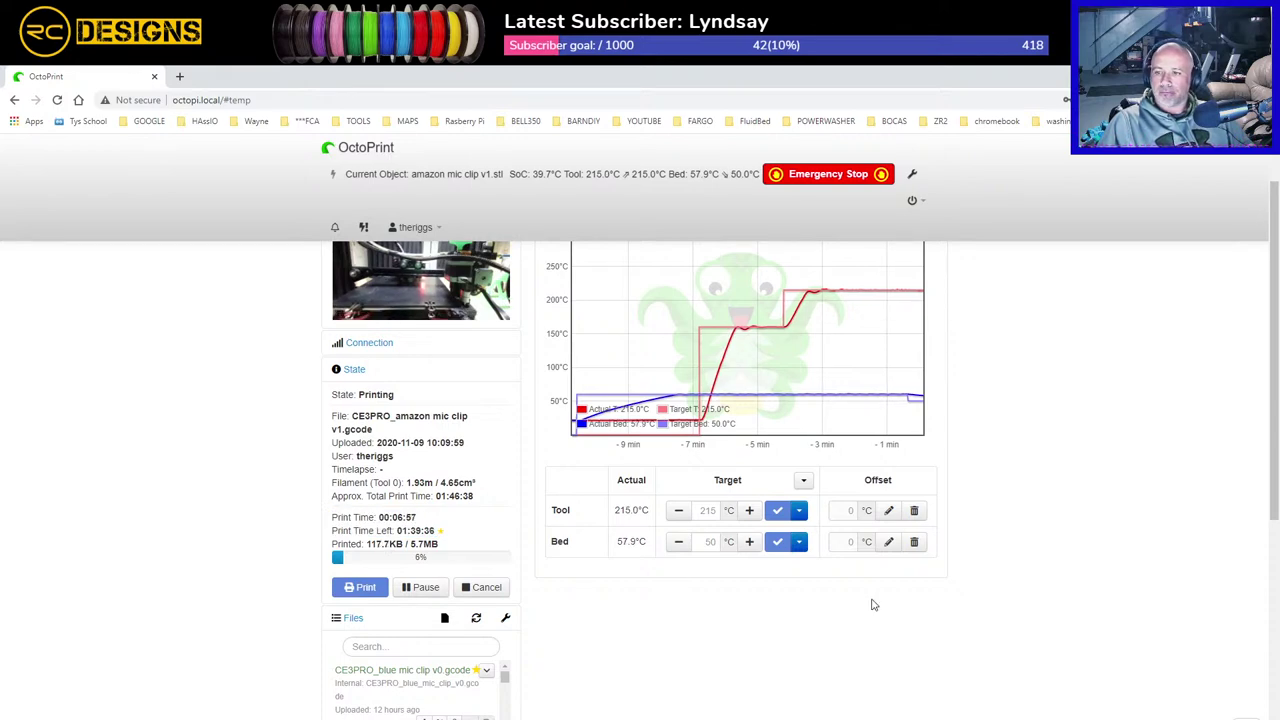